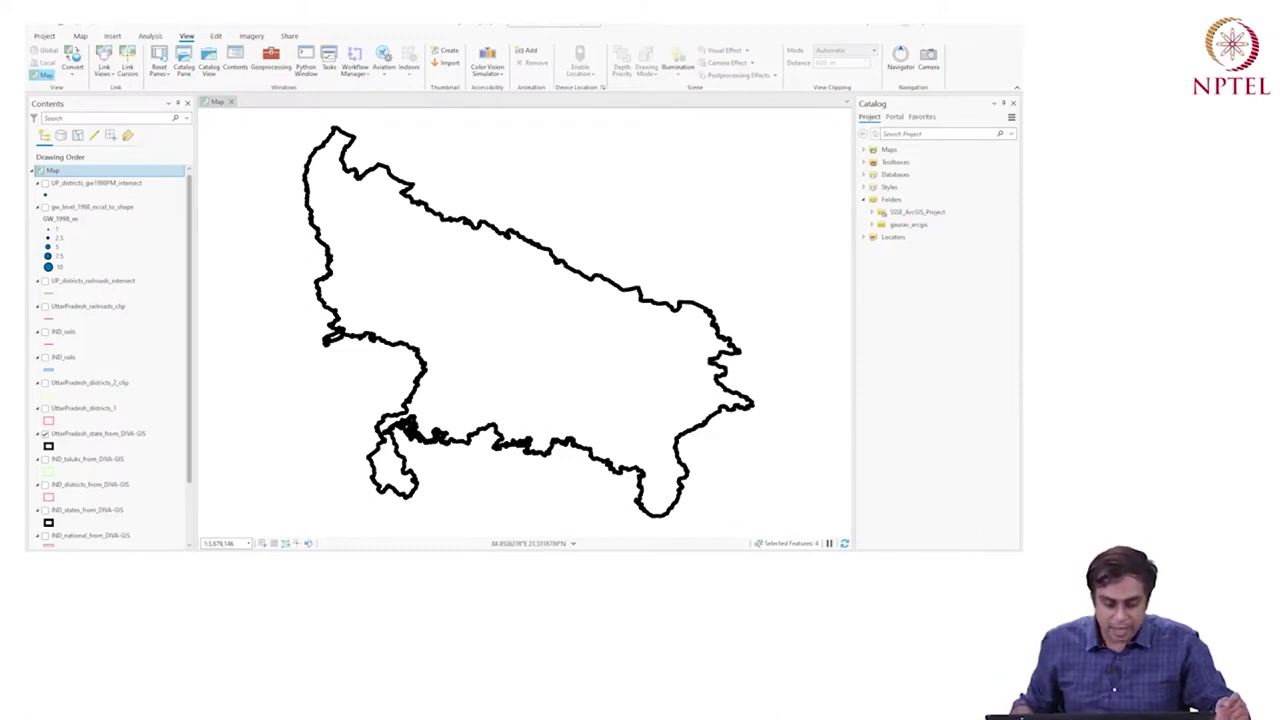
Step: Switch to the browser, search Google for "bhuvan land use land cover" and open the Bhuvan Thematic Data dissemination page
{"action": "key", "text": "alt+Tab"}
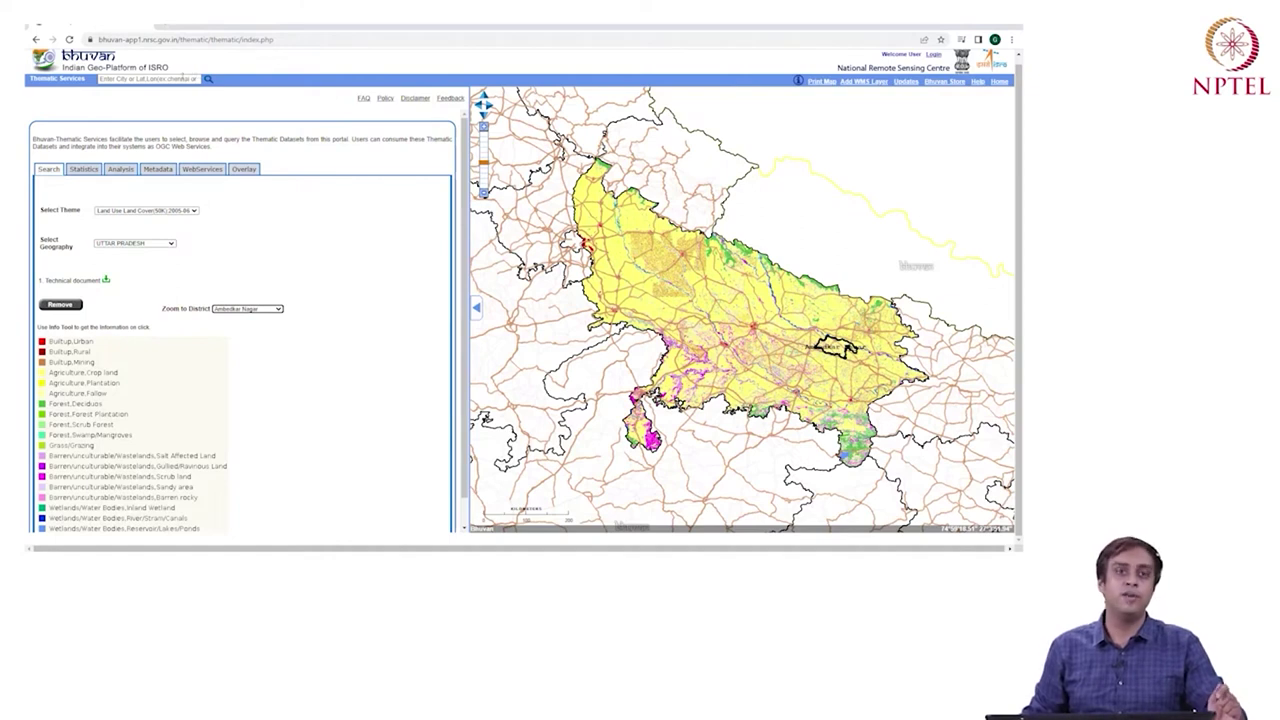
{"action": "left_click", "coordinate": [163, 25]}
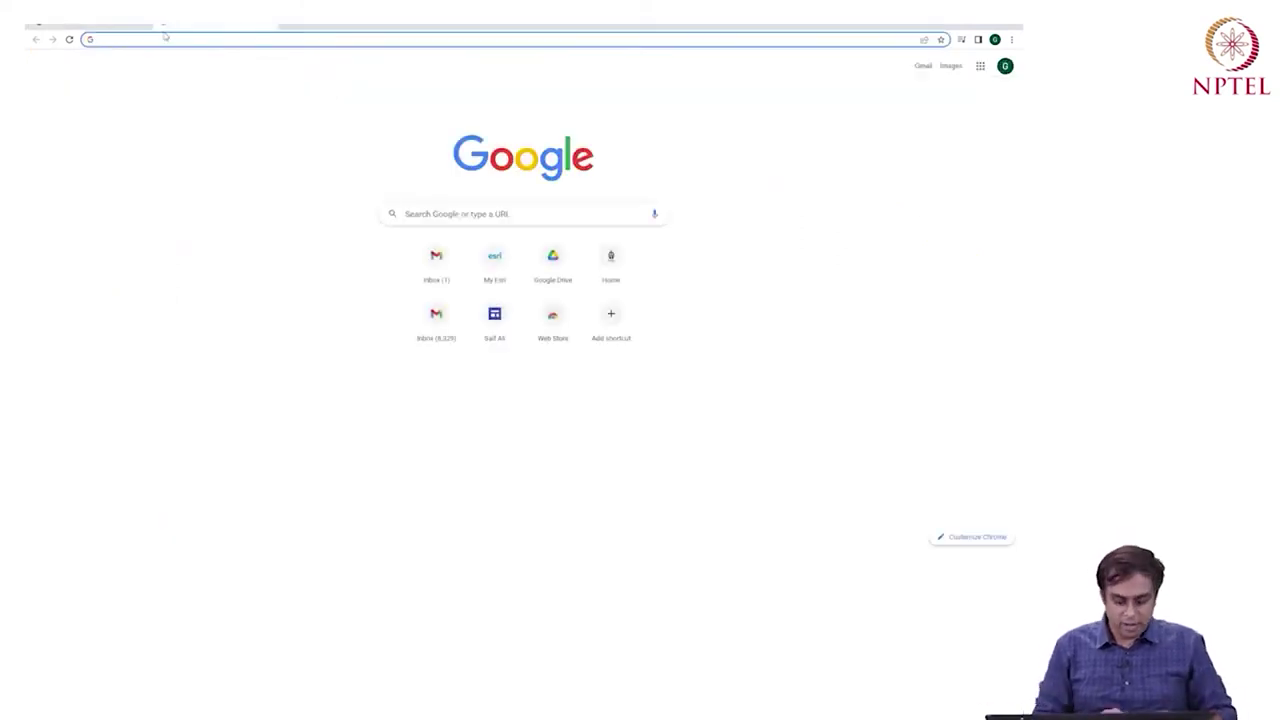
{"action": "left_click", "coordinate": [410, 213]}
{"action": "type", "text": "b"}
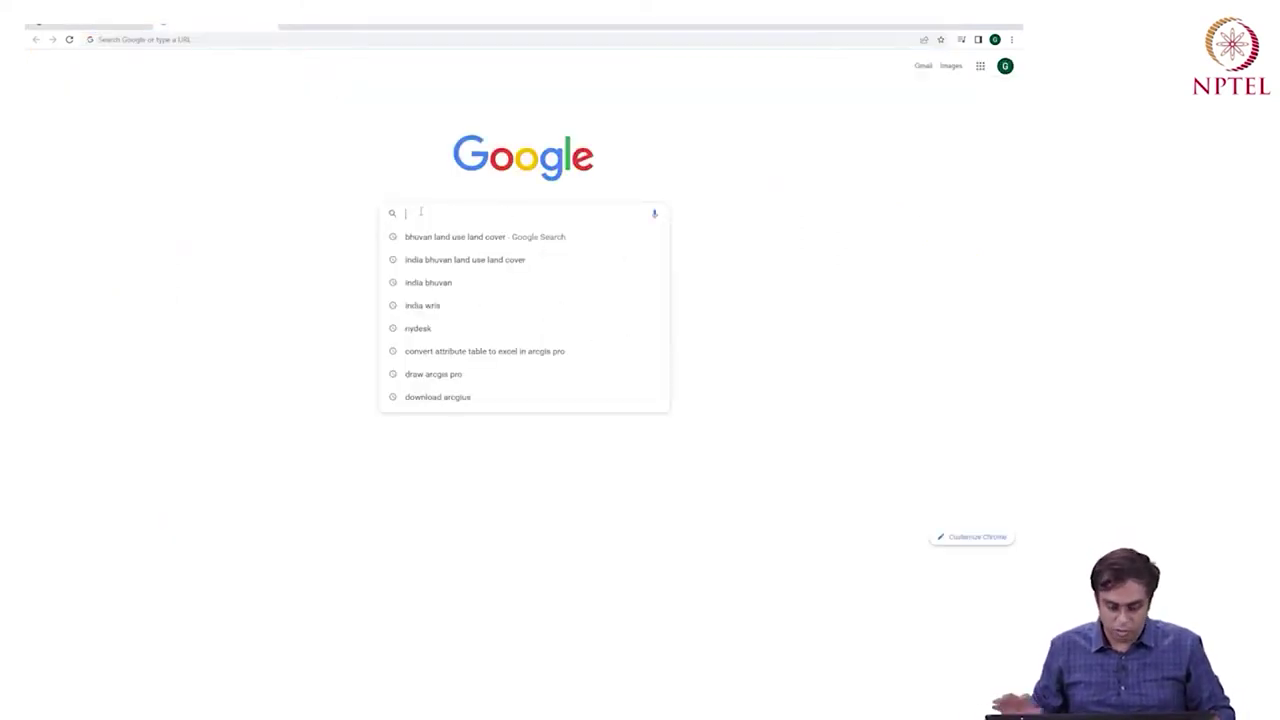
{"action": "type", "text": "huvan land"}
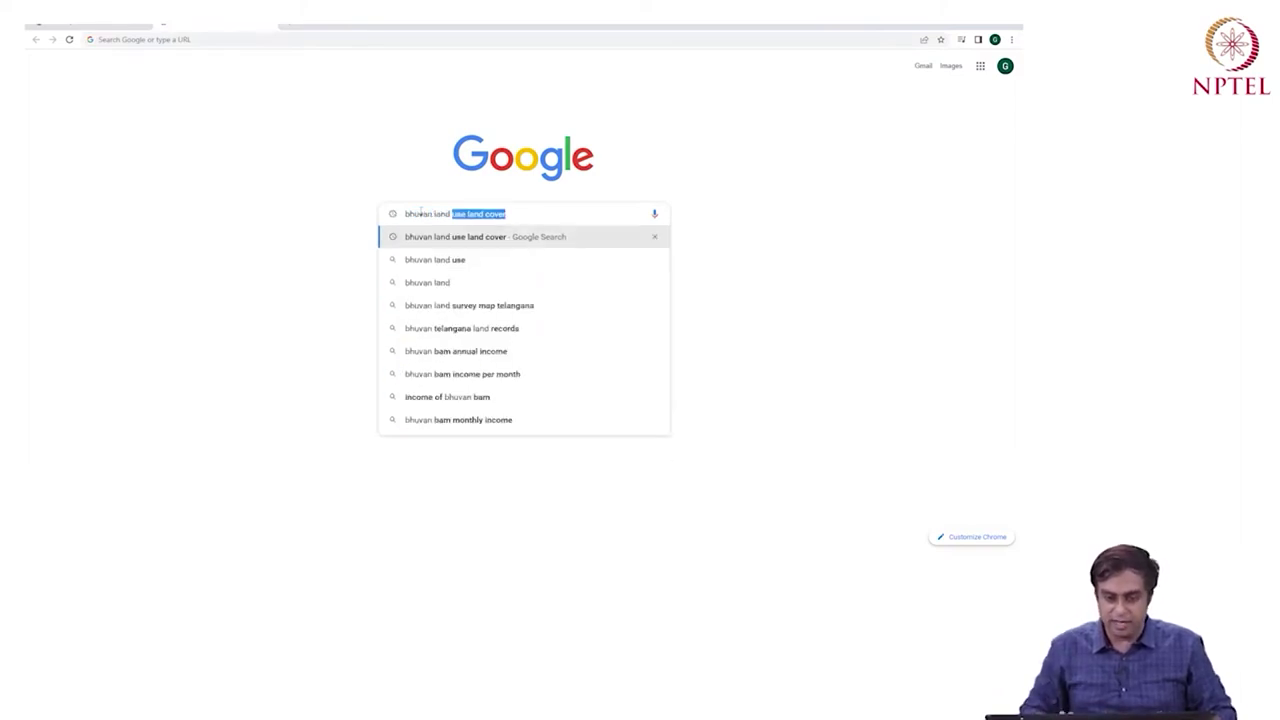
{"action": "key", "text": "Return"}
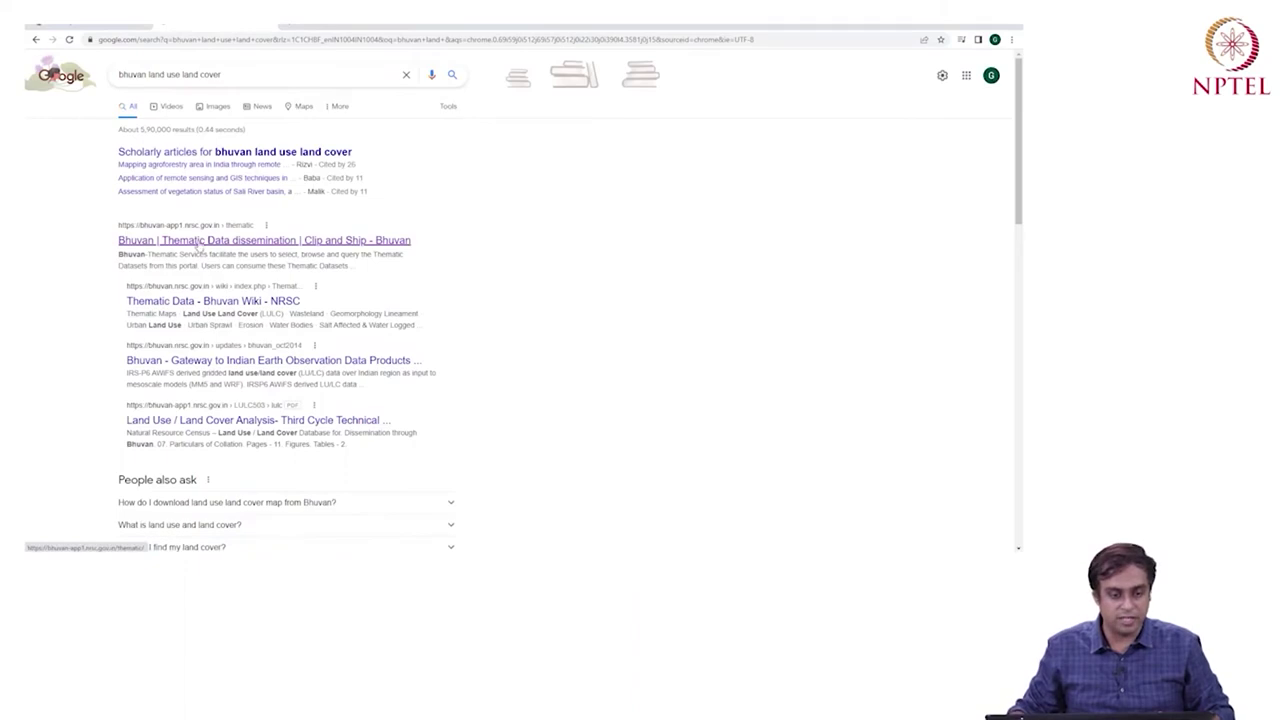
{"action": "left_click", "coordinate": [198, 241]}
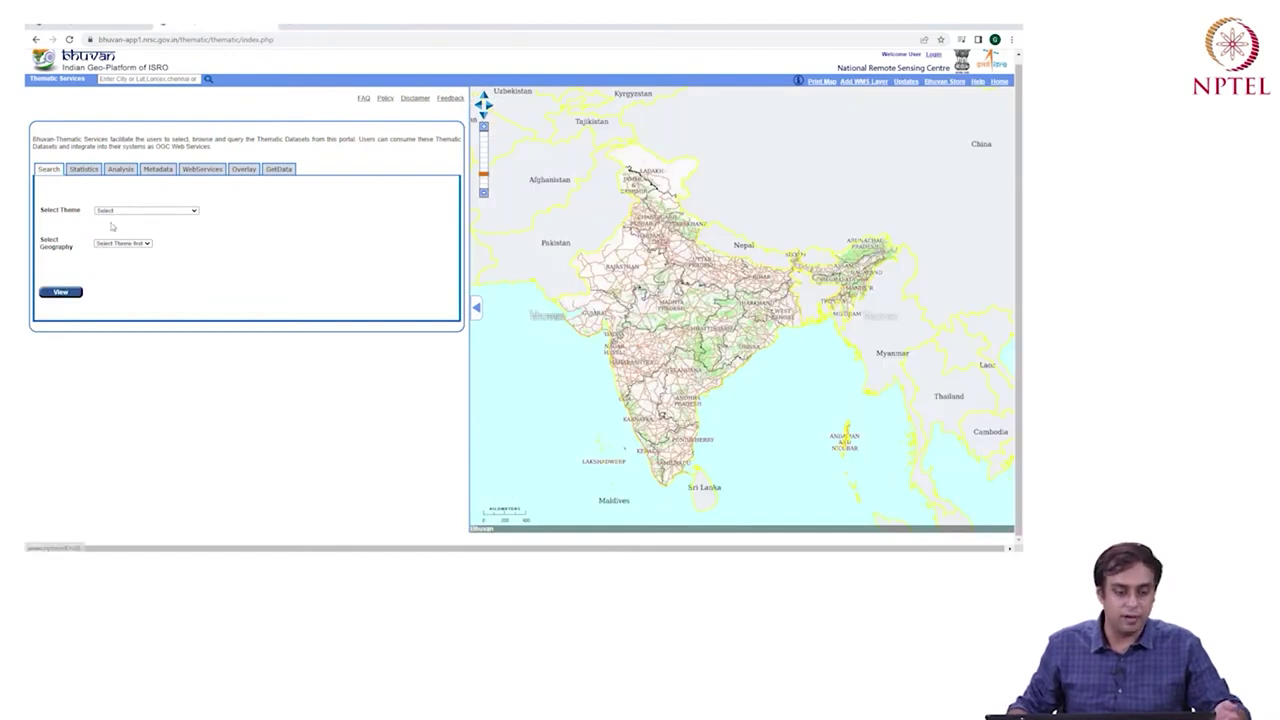
Step: Look over the Bhuvan theme choices and view the web service details for the Uttar Pradesh Land Use Land Cover (50K) 2005-06 map
{"action": "left_click", "coordinate": [125, 212]}
{"action": "left_click", "coordinate": [158, 196]}
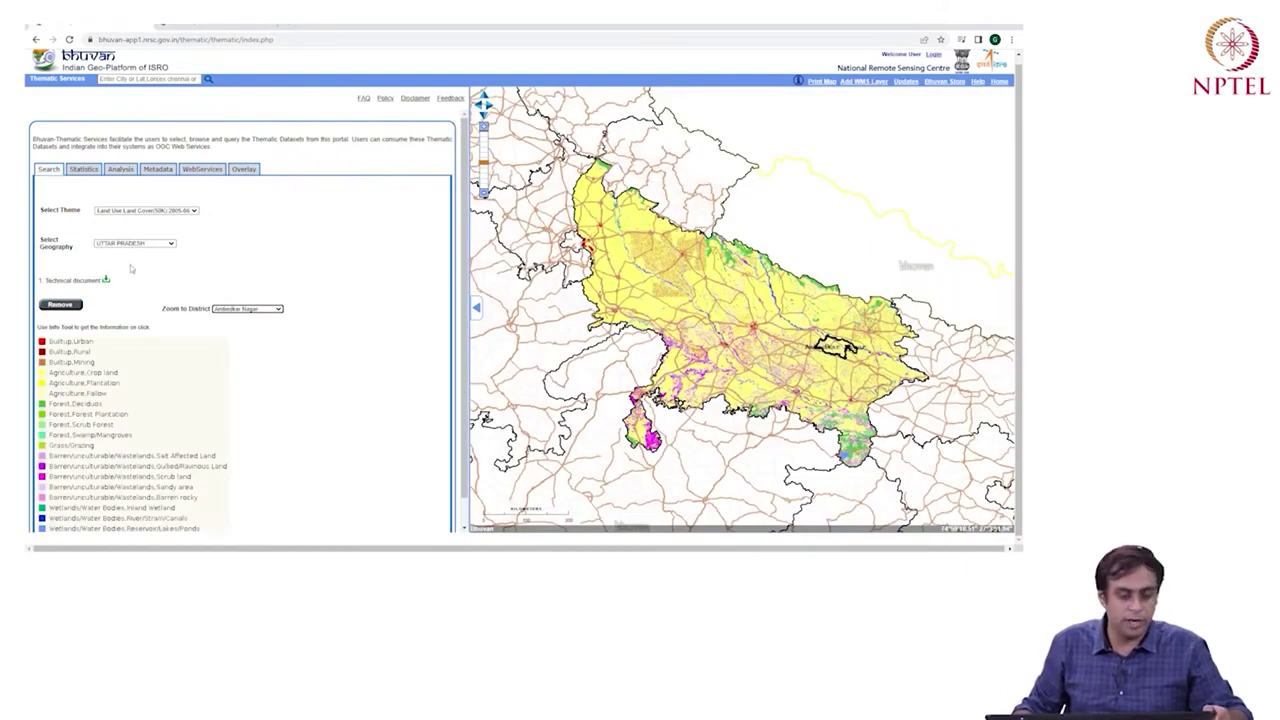
{"action": "left_click", "coordinate": [205, 170]}
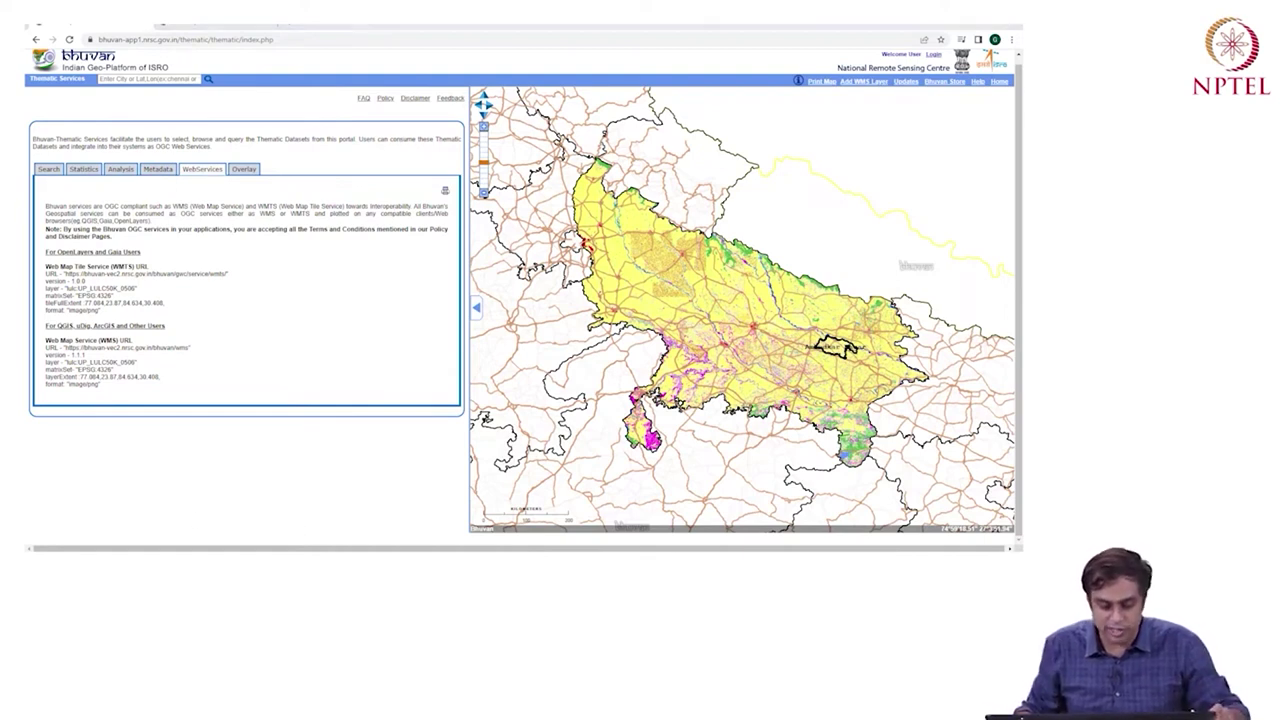
Step: Switch to ArcGIS Pro and expand the PracticeSessions folder and its RasterData subfolder in the catalog
{"action": "key", "text": "alt+Tab"}
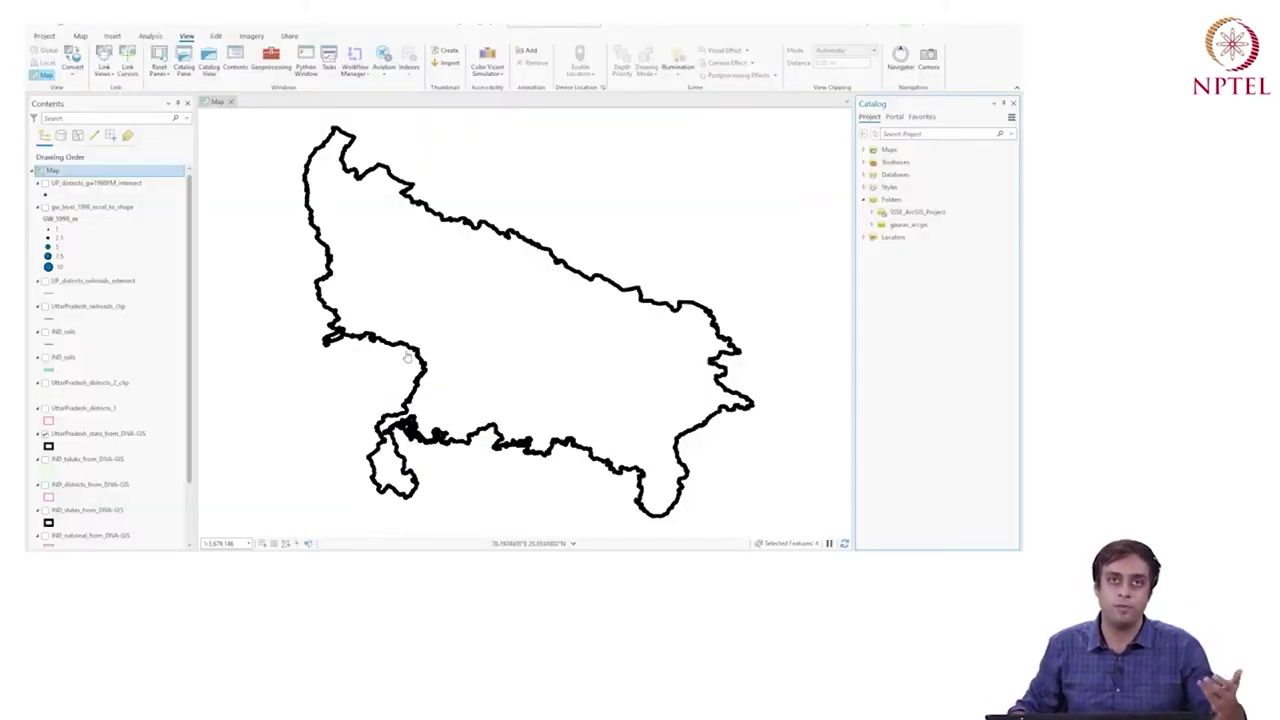
{"action": "left_click", "coordinate": [870, 226]}
{"action": "left_click", "coordinate": [880, 250]}
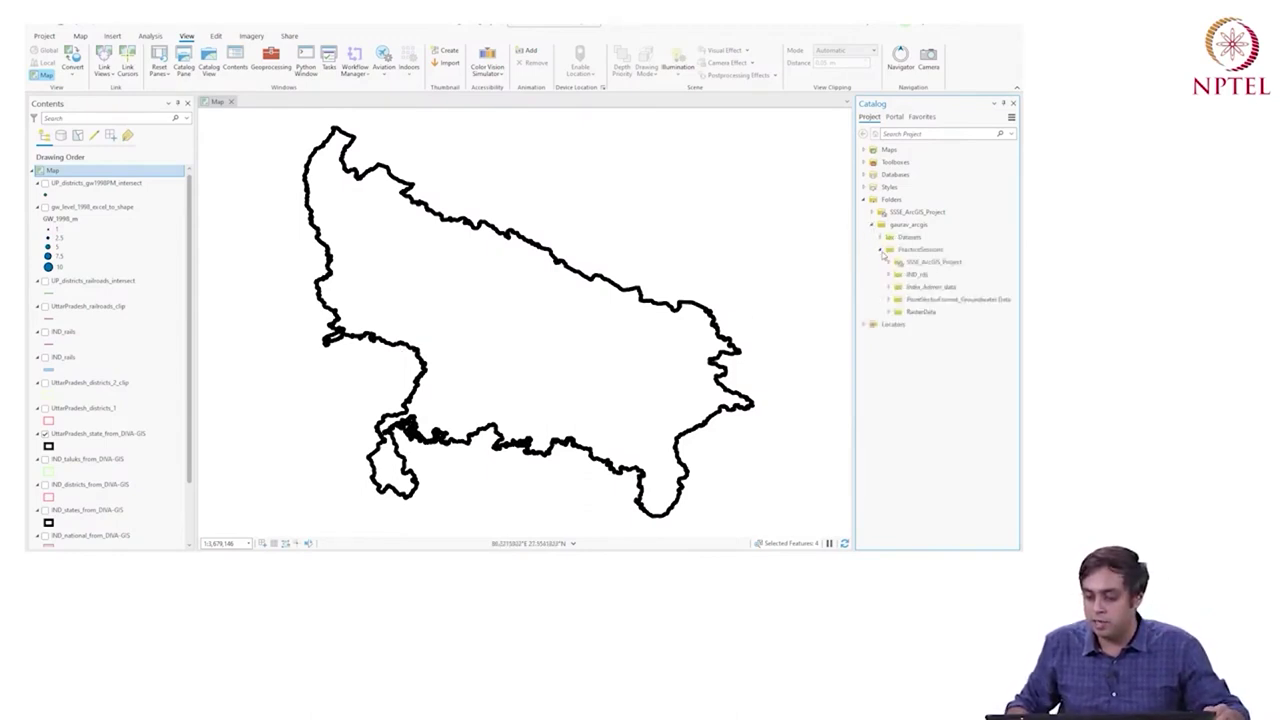
{"action": "left_click", "coordinate": [888, 312]}
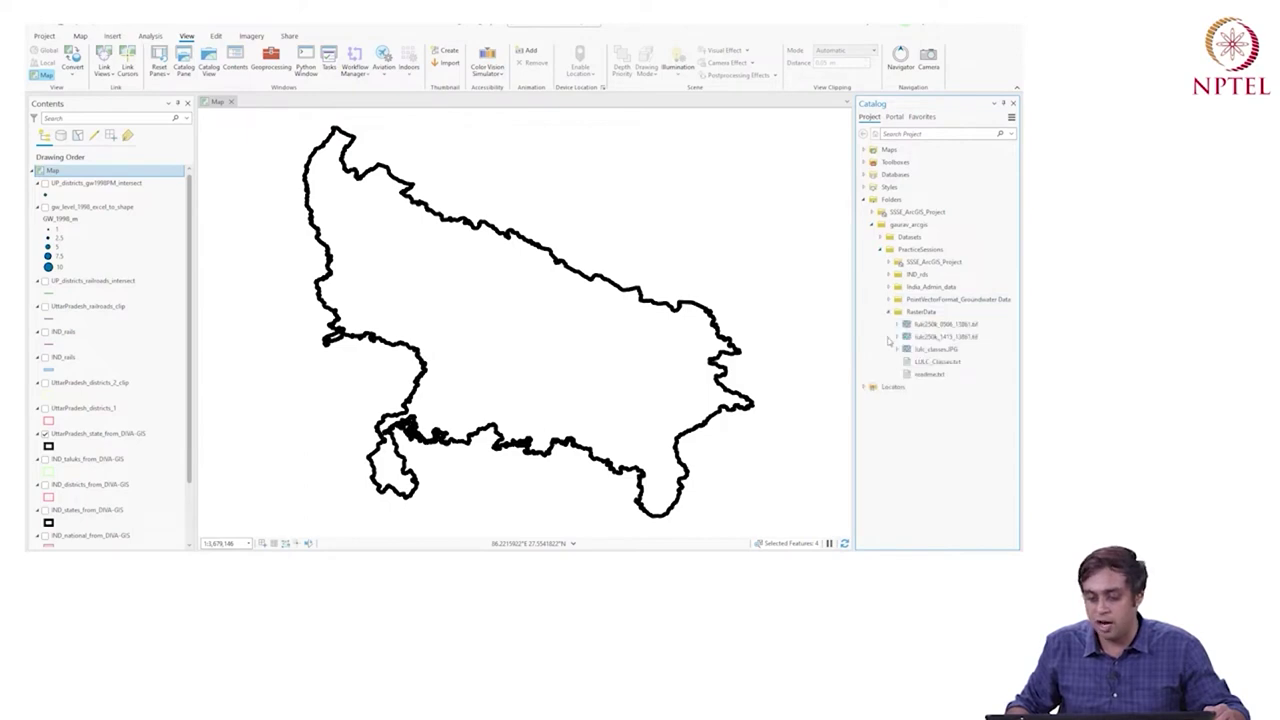
Step: Add the lulc250k_0506_13861.tif raster from RasterData to the map
{"action": "left_click", "coordinate": [925, 325]}
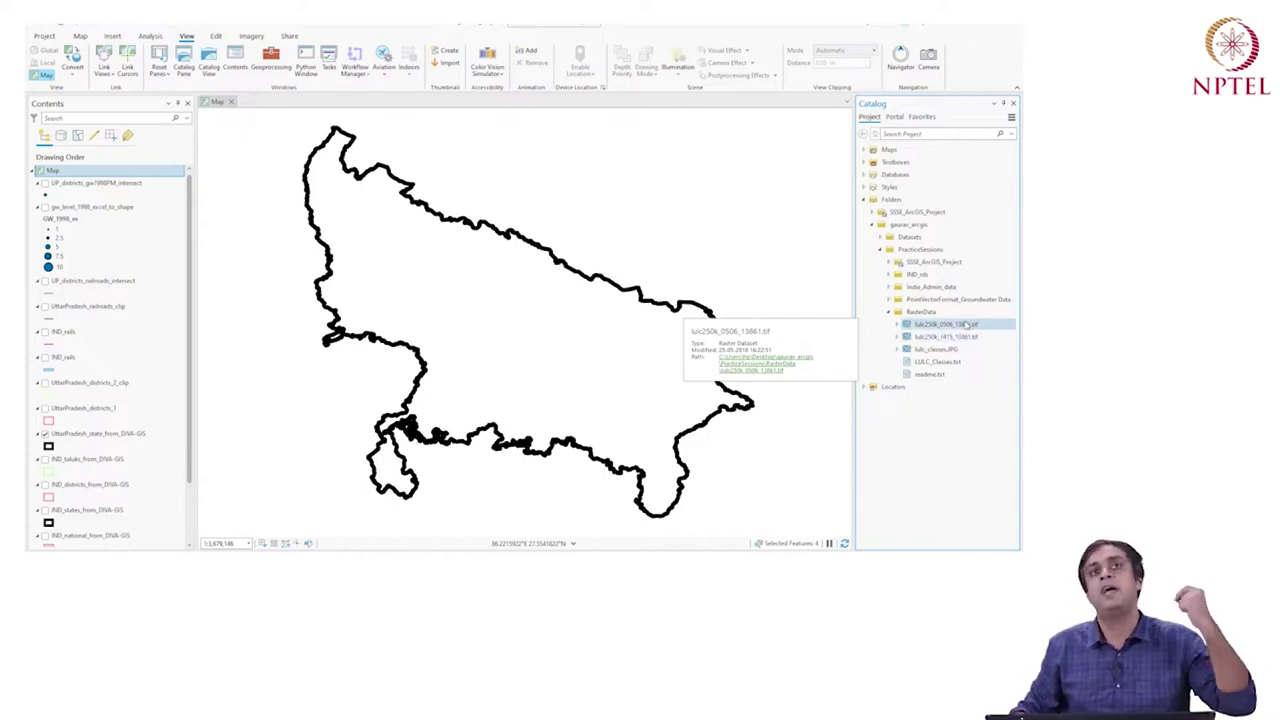
{"action": "left_click", "coordinate": [942, 337]}
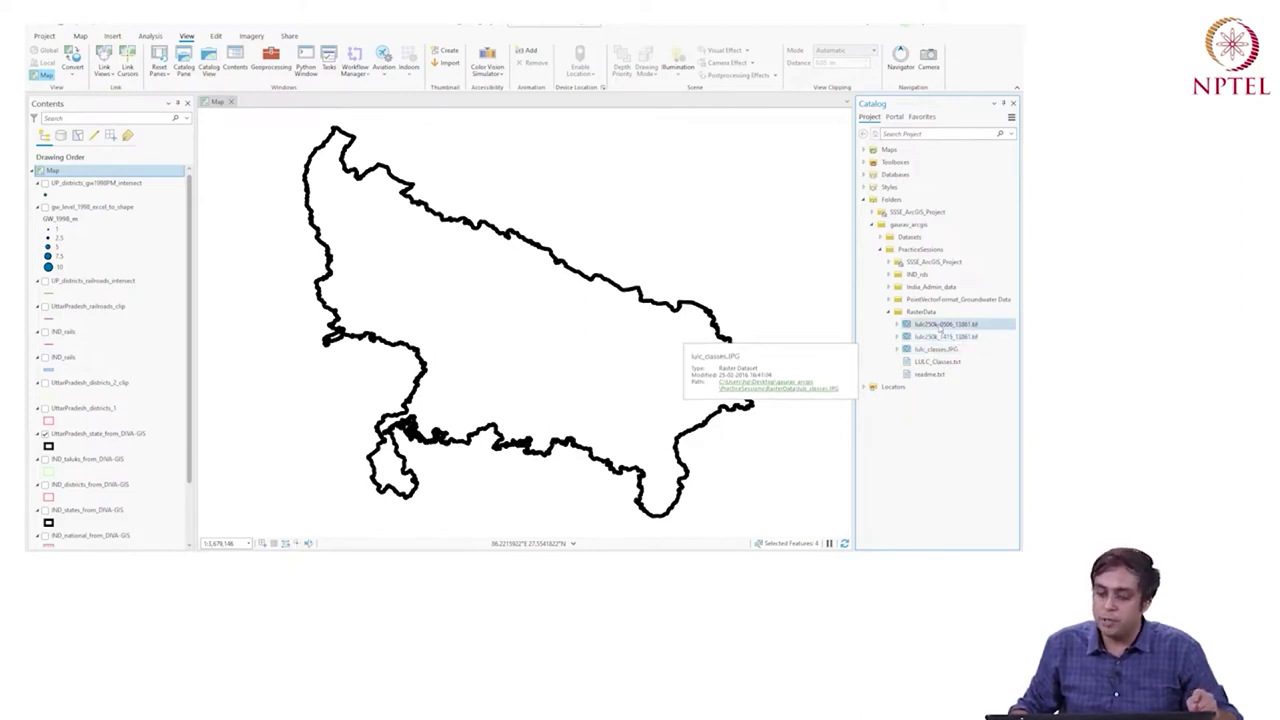
{"action": "left_click", "coordinate": [942, 325], "text": "ctrl"}
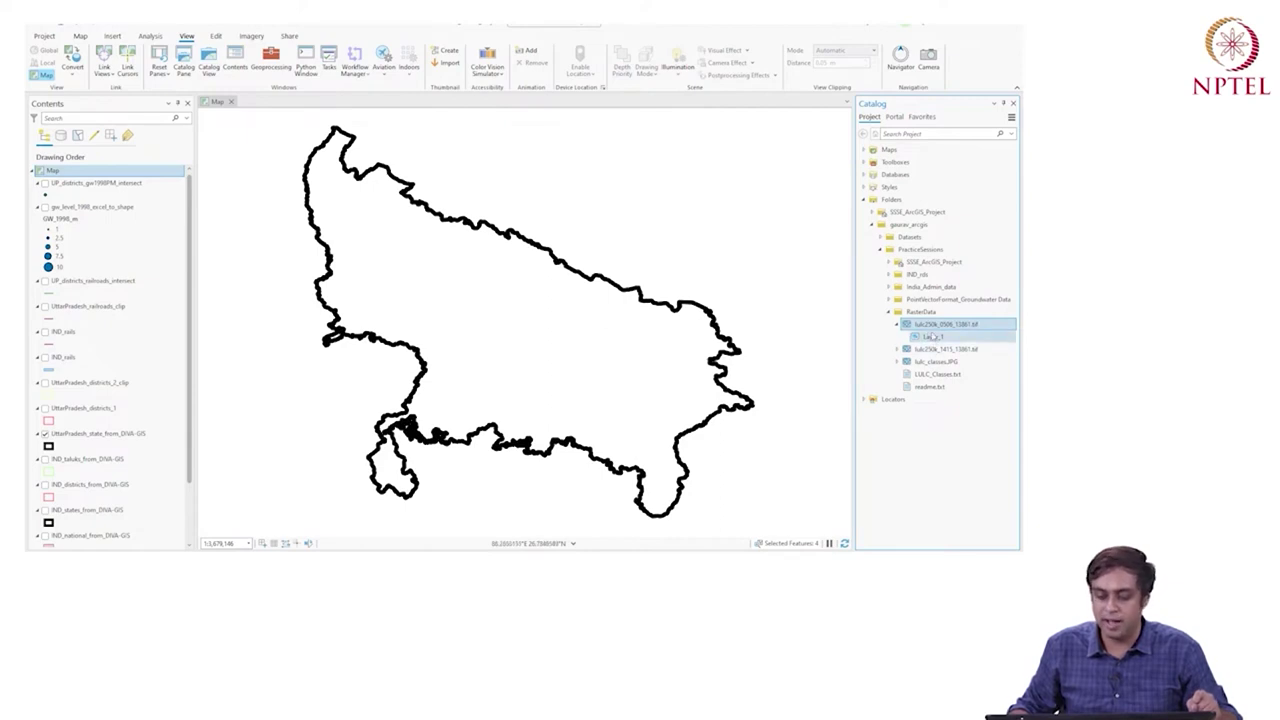
{"action": "left_click_drag", "start_coordinate": [925, 328], "coordinate": [575, 321]}
{"action": "scroll", "coordinate": [575, 321], "scroll_direction": "down", "scroll_amount": 4}
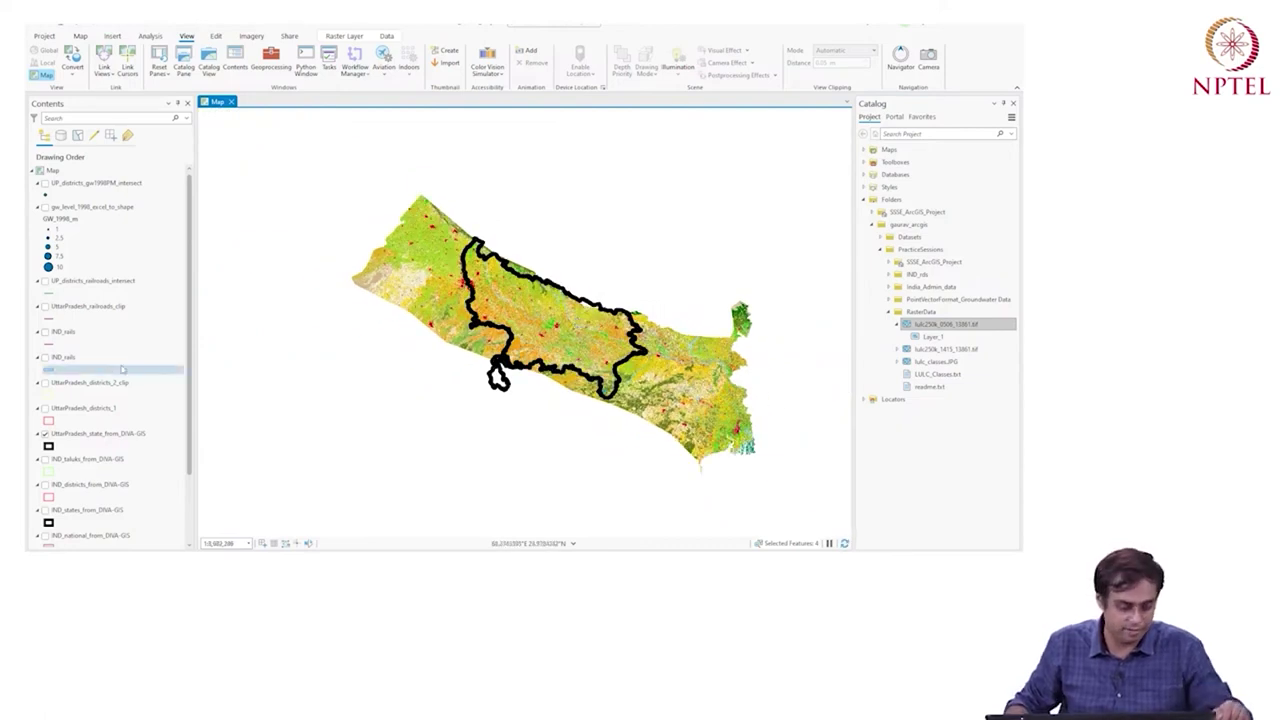
{"action": "left_click_drag", "start_coordinate": [517, 379], "coordinate": [462, 372]}
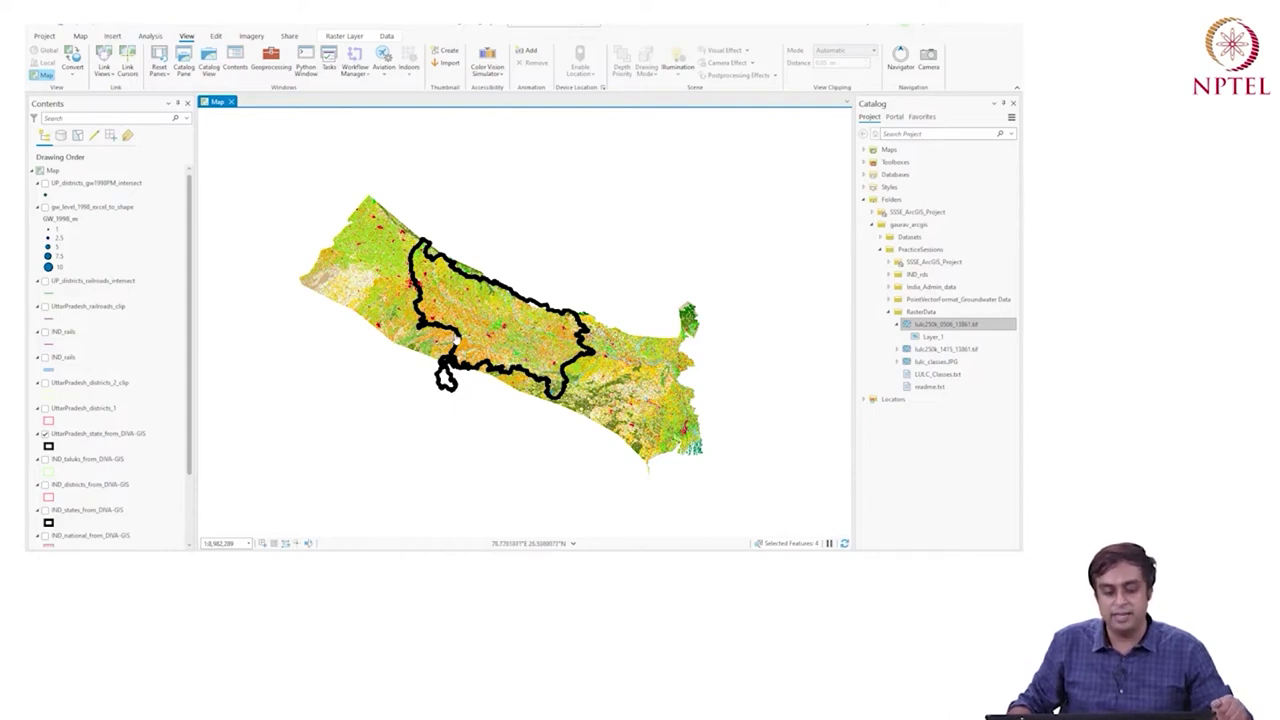
{"action": "scroll", "coordinate": [395, 308], "scroll_direction": "up", "scroll_amount": 2}
{"action": "left_click_drag", "start_coordinate": [497, 326], "coordinate": [432, 304]}
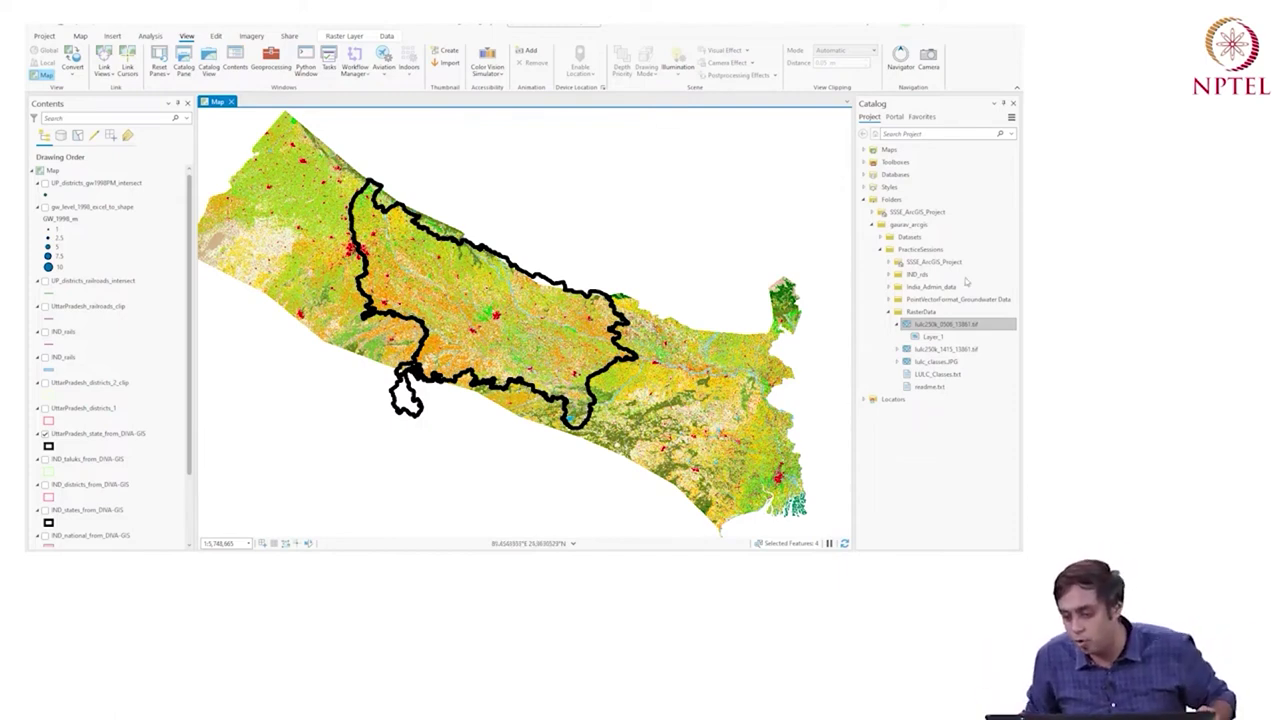
Step: Search the geoprocessing tools for "clip raster" and open the Clip Raster tool
{"action": "left_click", "coordinate": [271, 60]}
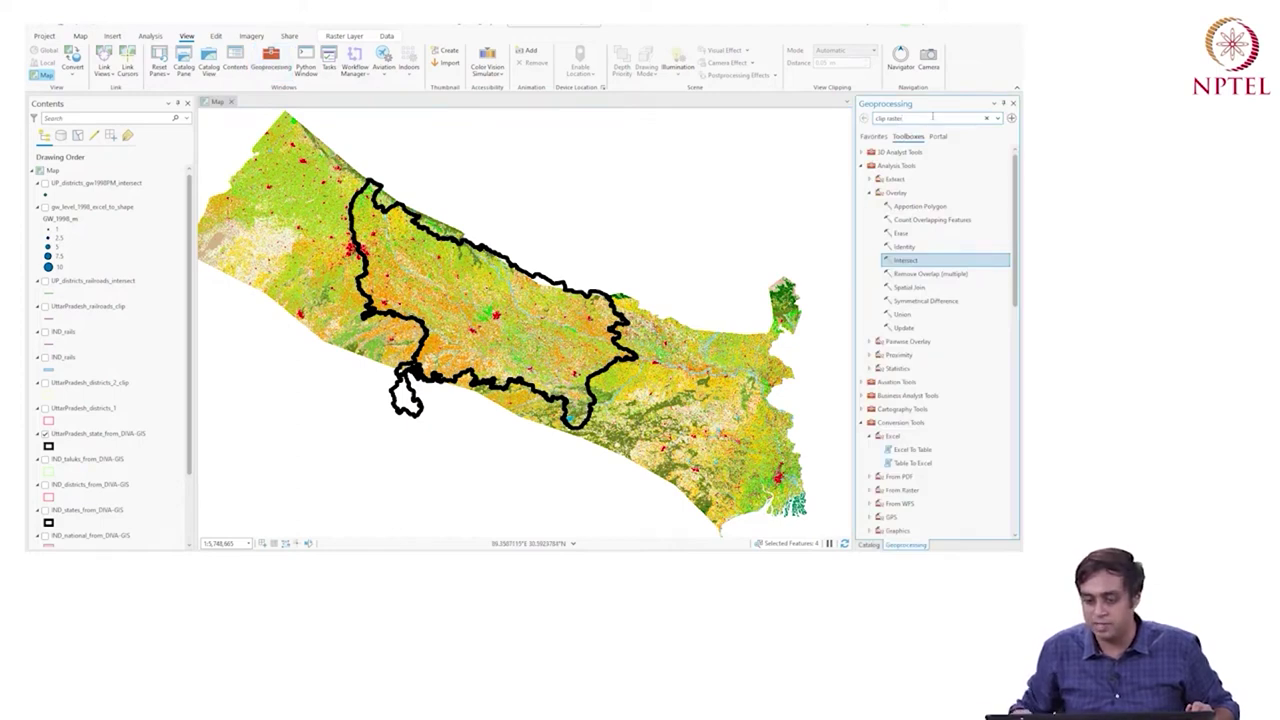
{"action": "left_click", "coordinate": [933, 117]}
{"action": "type", "text": "clip raster"}
{"action": "key", "text": "Return"}
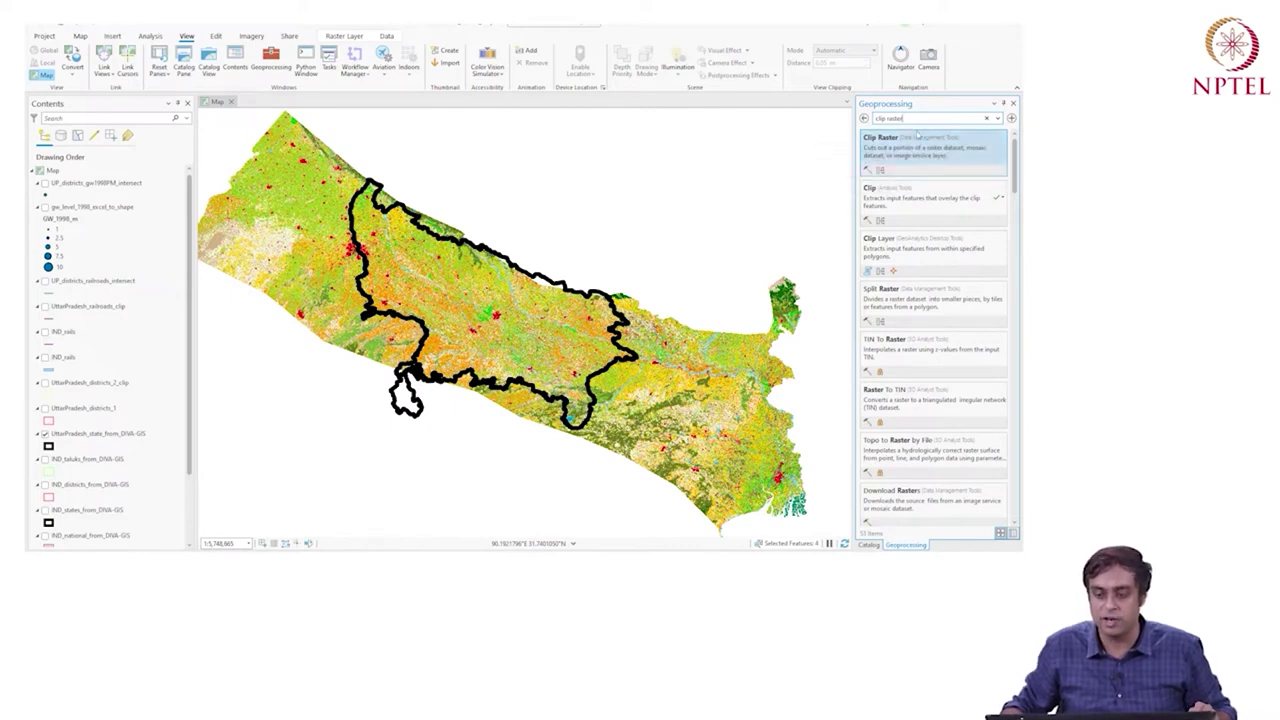
{"action": "right_click", "coordinate": [917, 137]}
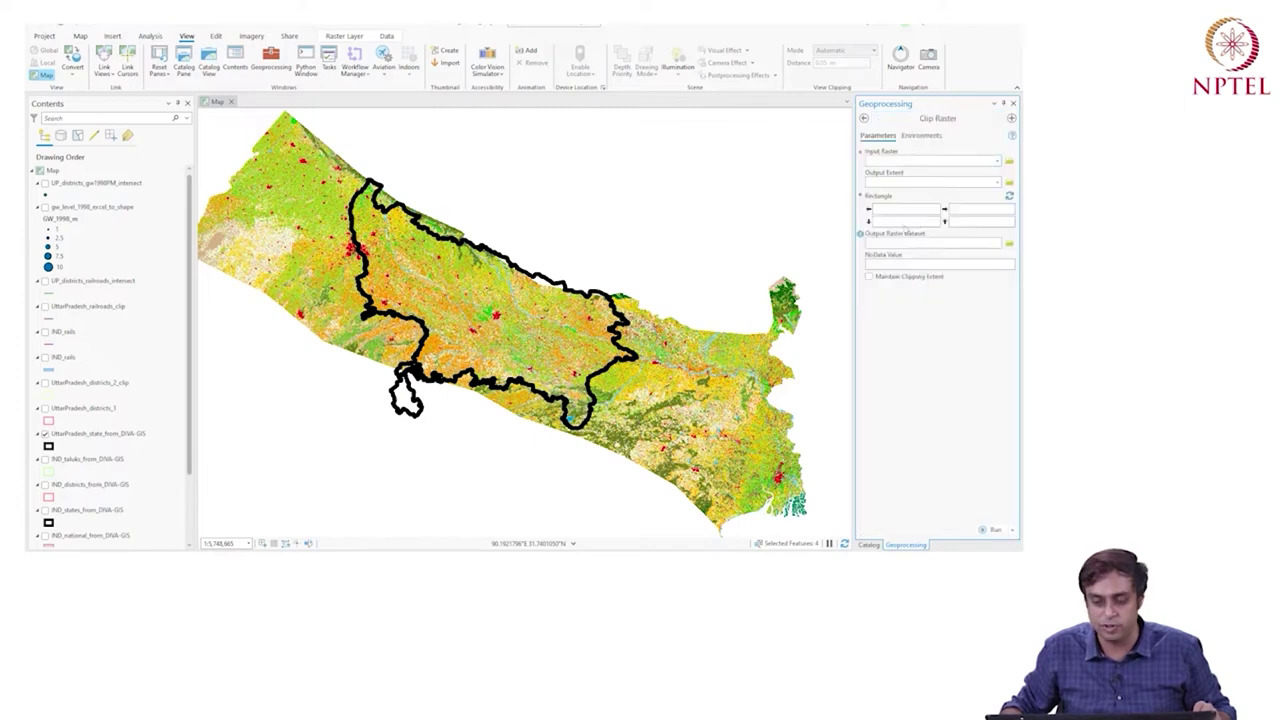
{"action": "left_click", "coordinate": [997, 162]}
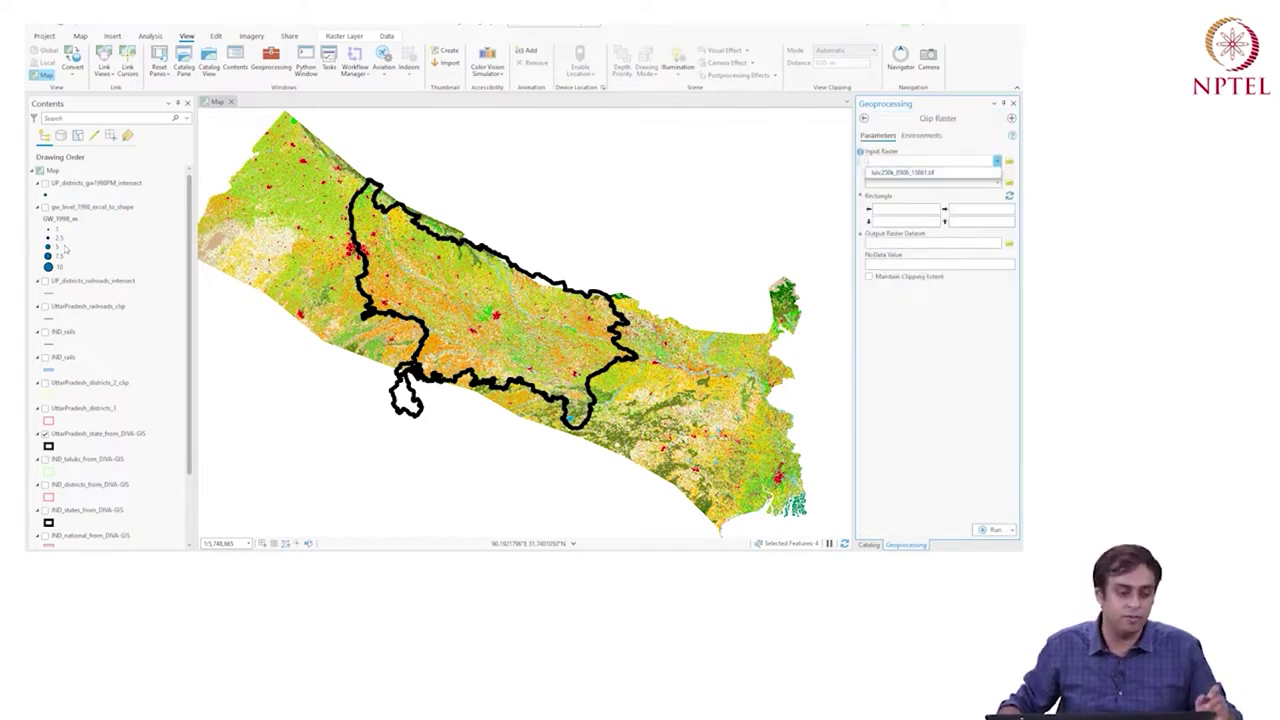
Step: Check the extent and spatial reference of the lulc250k_0506_13861.tif layer in its source properties
{"action": "left_click", "coordinate": [100, 213]}
{"action": "scroll", "coordinate": [110, 400], "scroll_direction": "down", "scroll_amount": 2}
{"action": "left_click", "coordinate": [115, 478]}
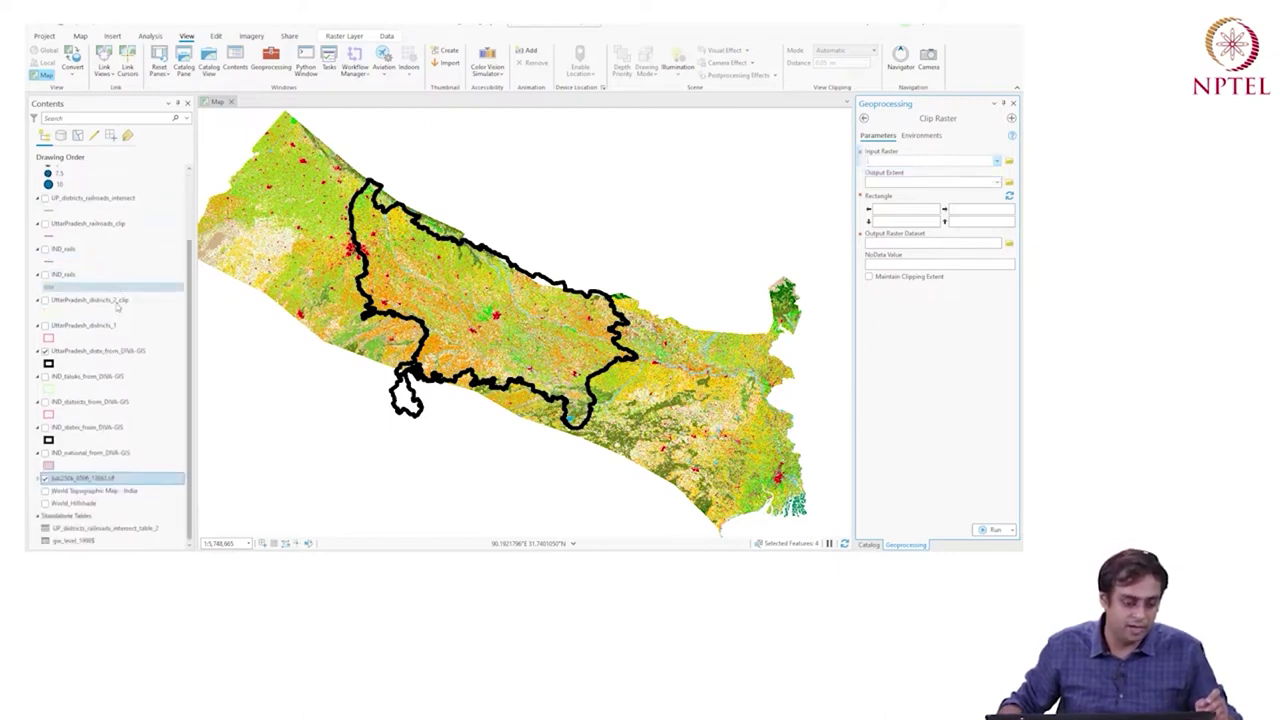
{"action": "right_click", "coordinate": [115, 478]}
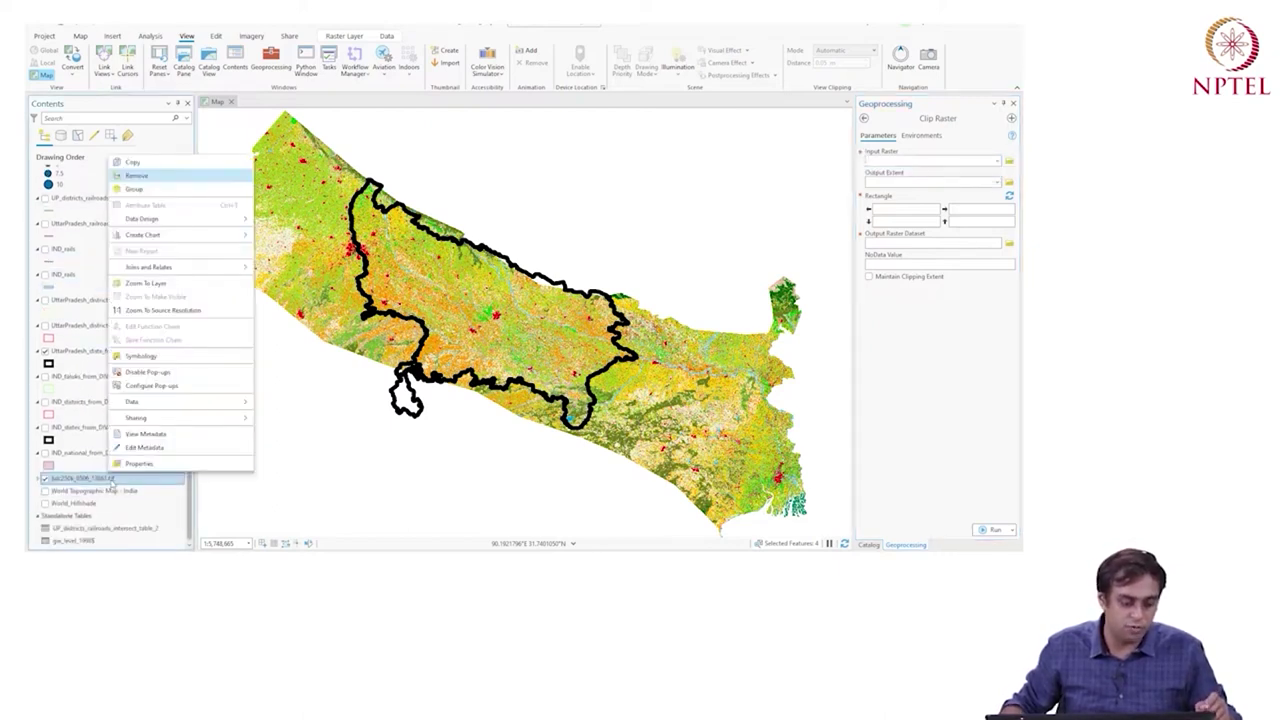
{"action": "left_click", "coordinate": [138, 464]}
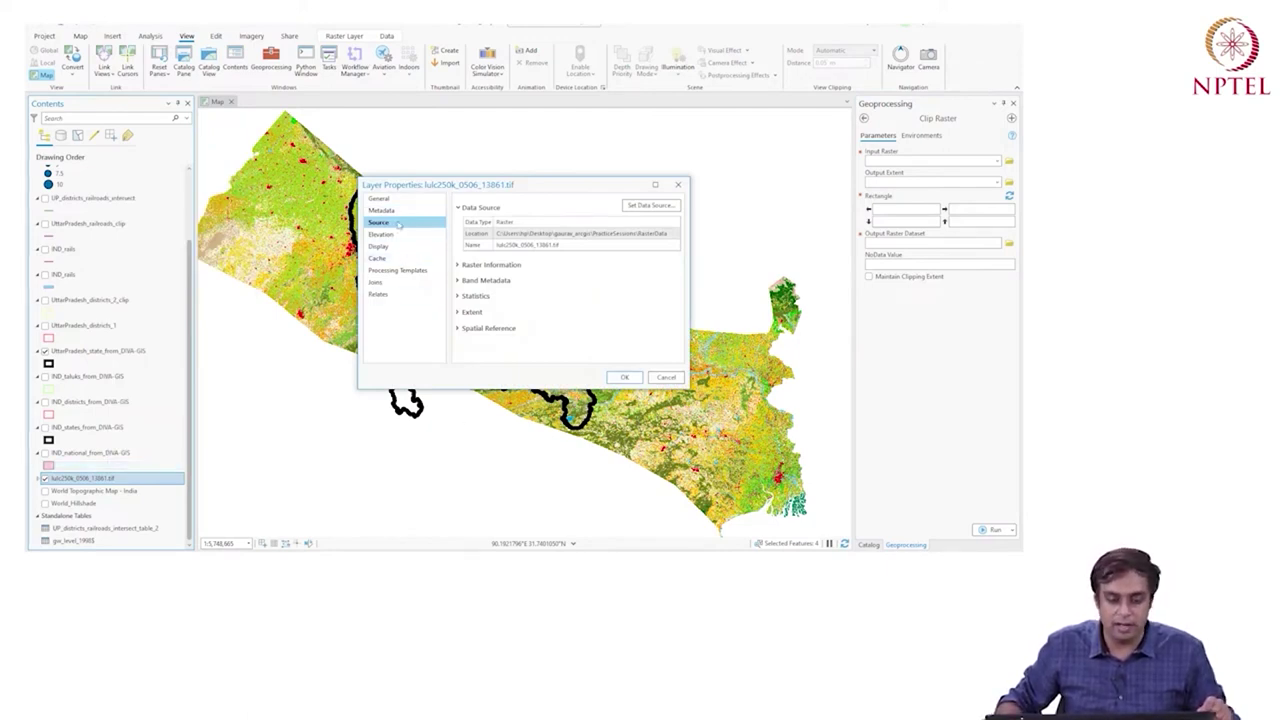
{"action": "left_click", "coordinate": [466, 313]}
{"action": "scroll", "coordinate": [476, 330], "scroll_direction": "down", "scroll_amount": 1}
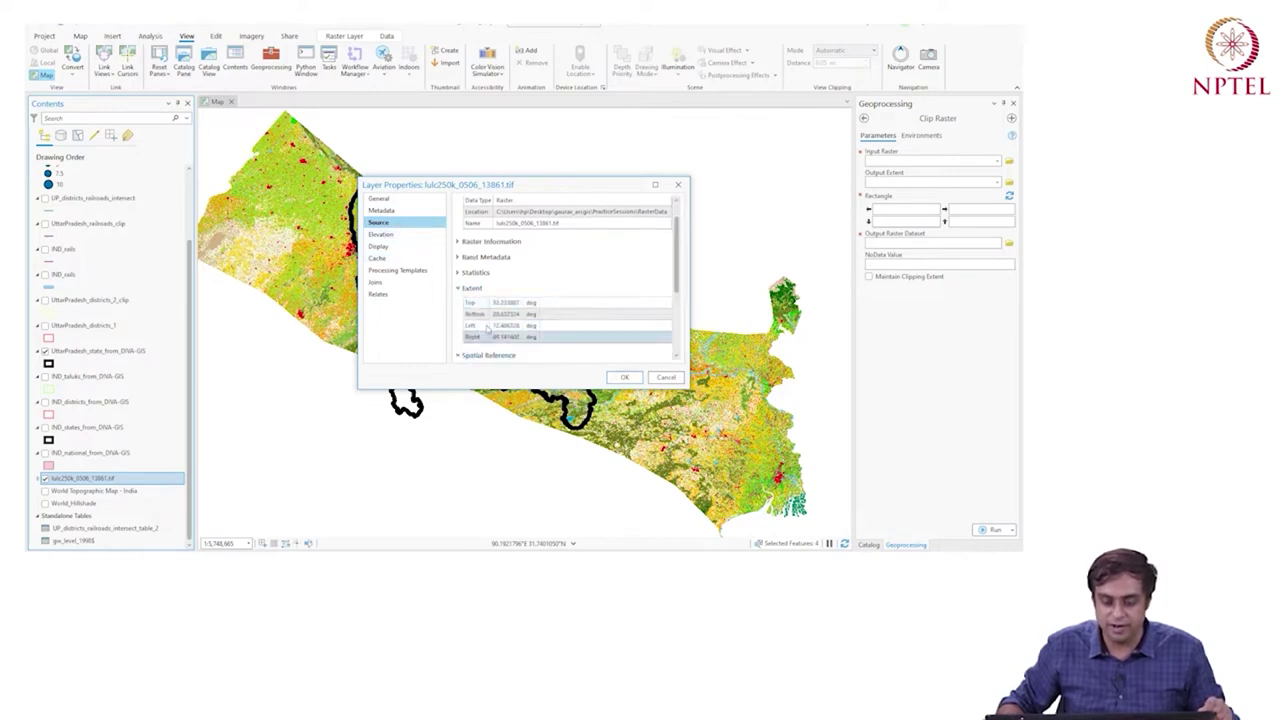
{"action": "left_click", "coordinate": [488, 355]}
{"action": "scroll", "coordinate": [520, 330], "scroll_direction": "down", "scroll_amount": 1}
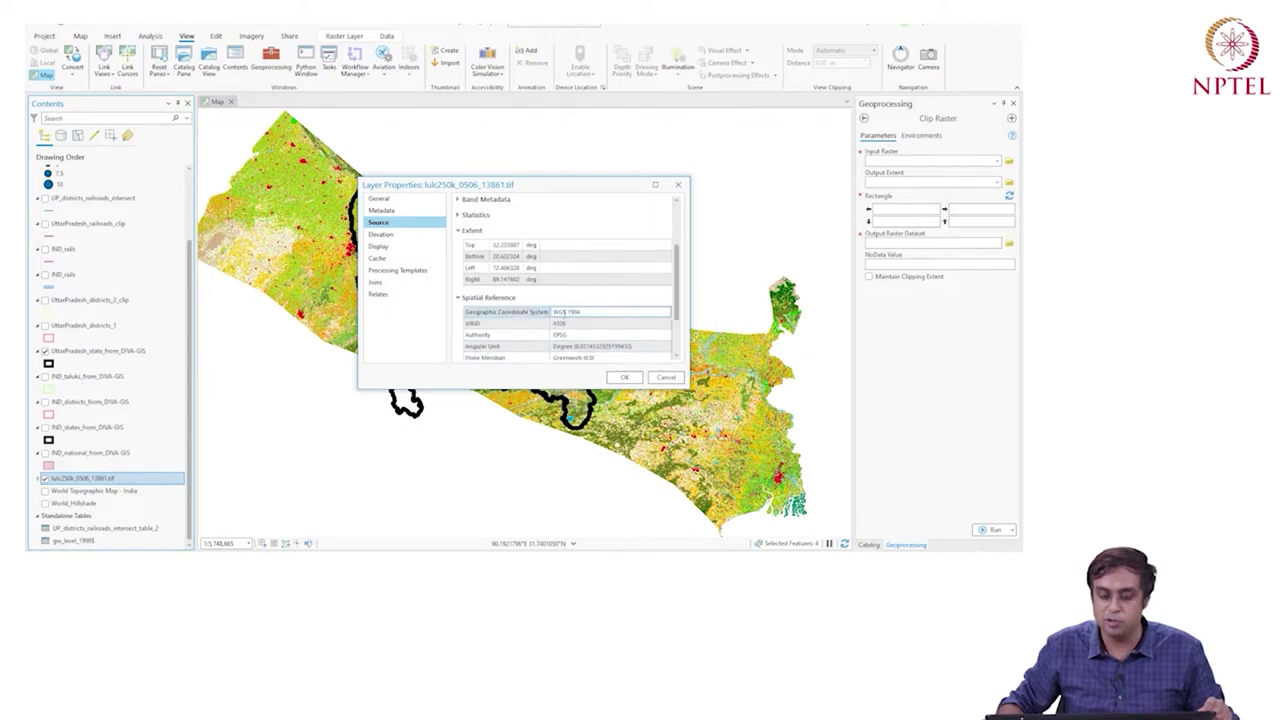
{"action": "left_click", "coordinate": [578, 312]}
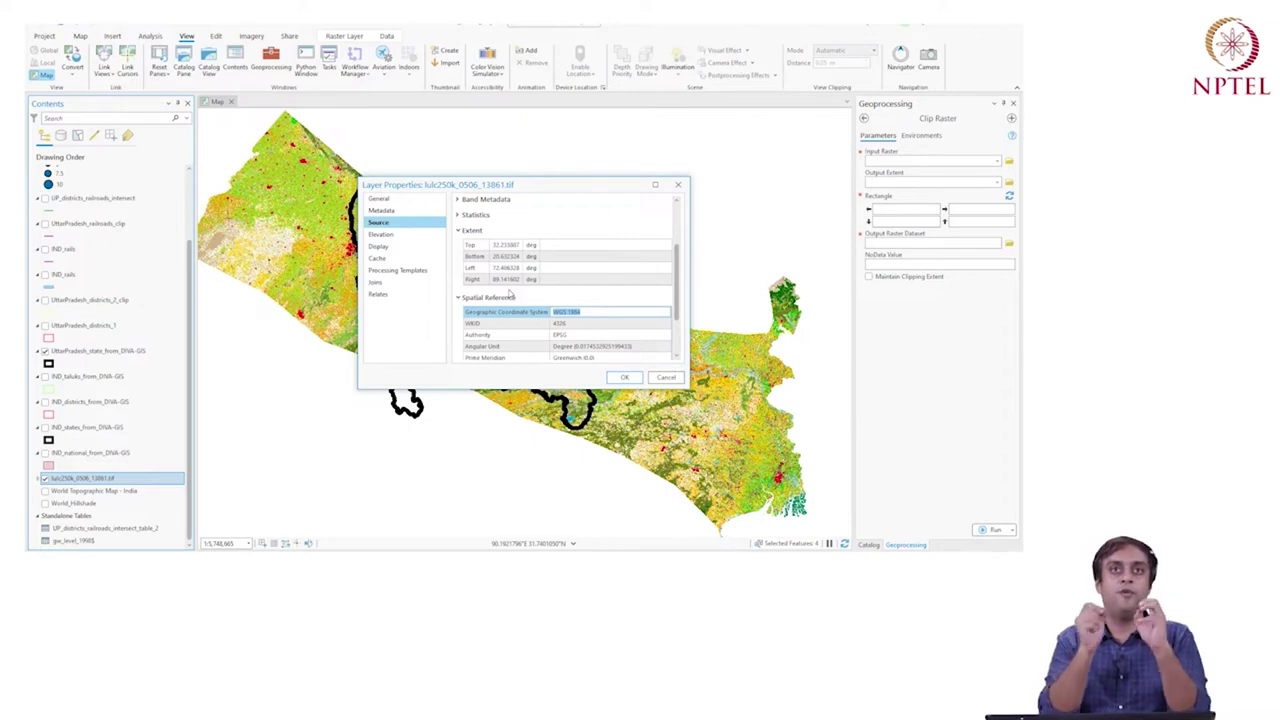
{"action": "left_click", "coordinate": [678, 184]}
Step: Switch to File Explorer and check the combined size of the two lulc250k TIF files in the RasterData folder
{"action": "key", "text": "alt+Tab"}
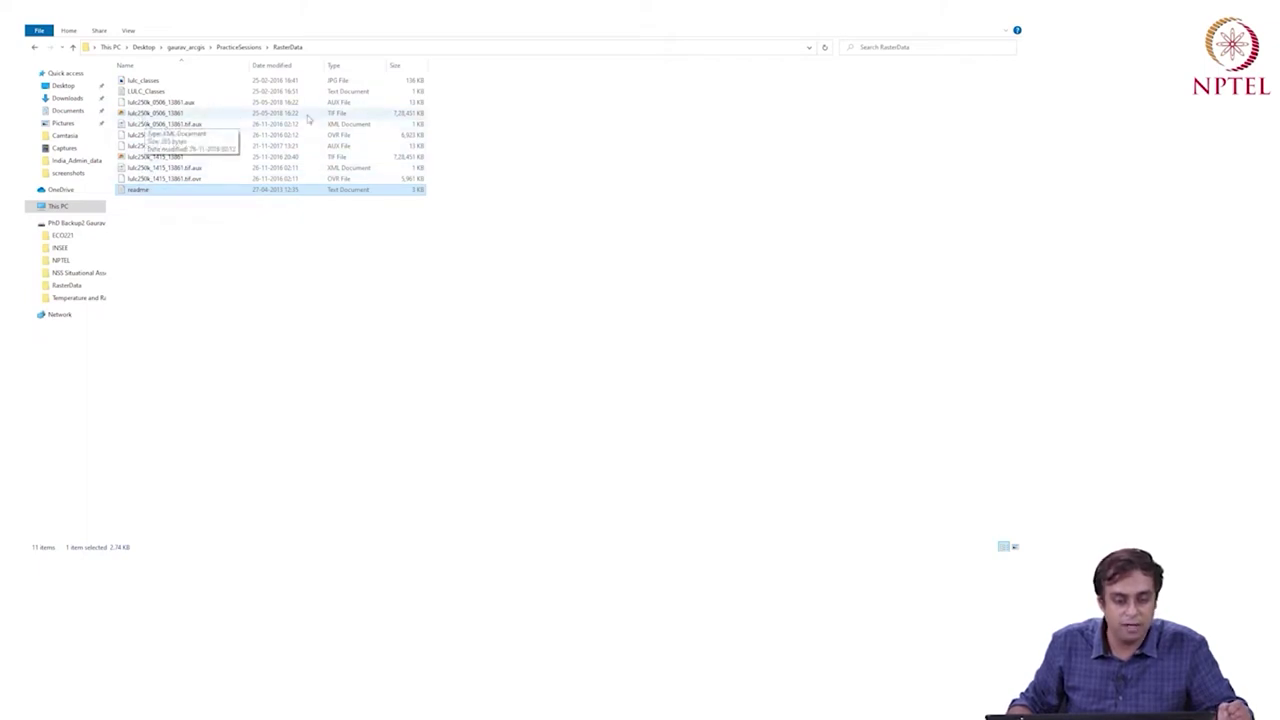
{"action": "left_click", "coordinate": [271, 114]}
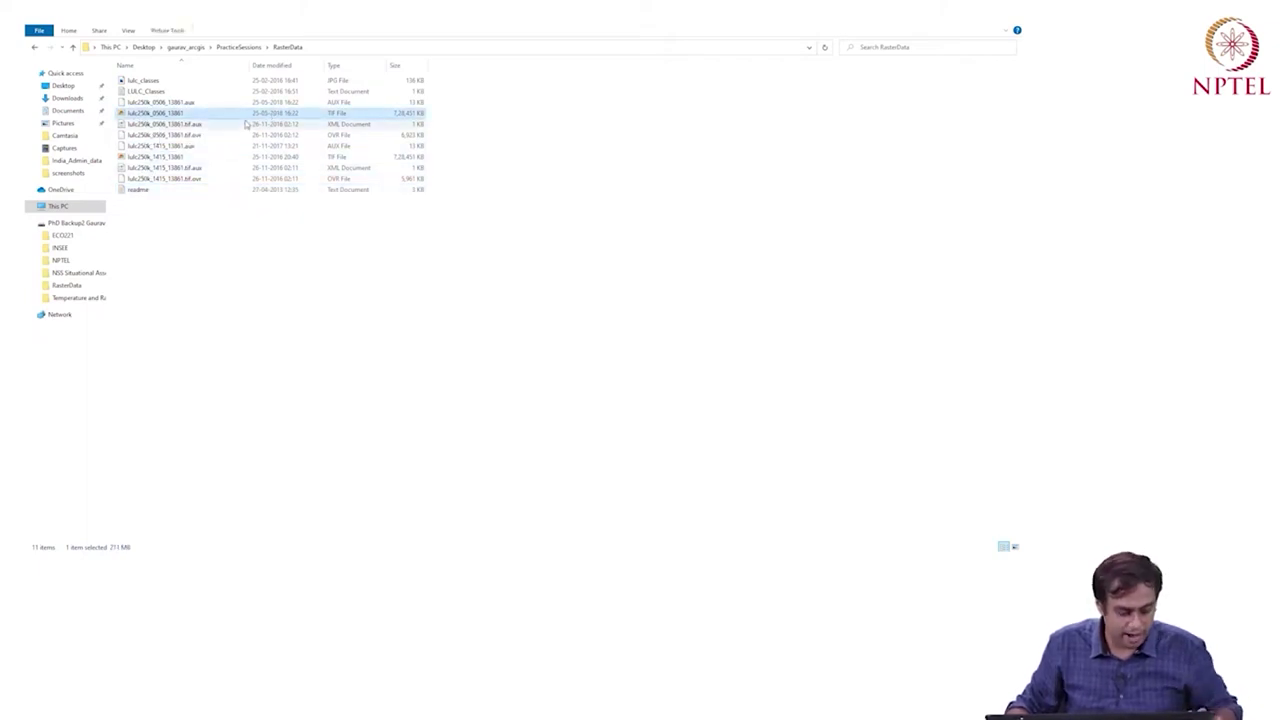
{"action": "left_click", "coordinate": [179, 160], "text": "ctrl"}
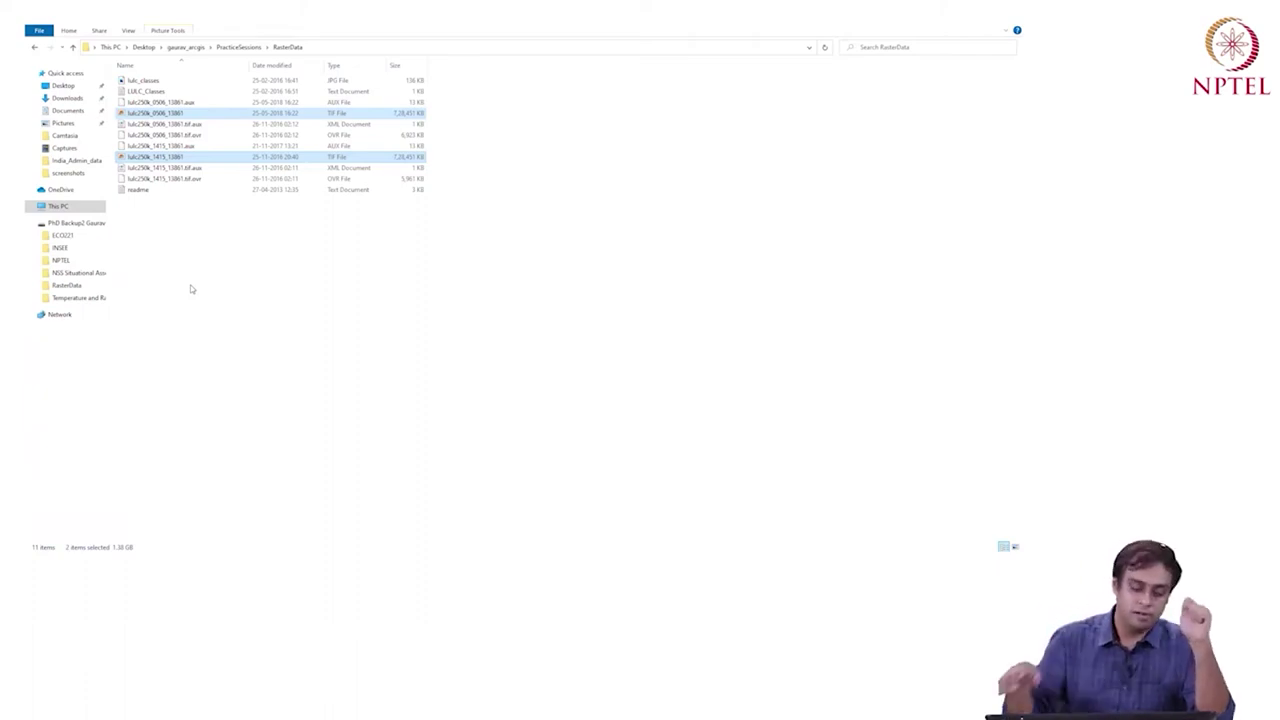
Step: Return to ArcGIS Pro and expand the SSSE_ArcGIS_Project folder in the project catalog
{"action": "key", "text": "alt+Tab"}
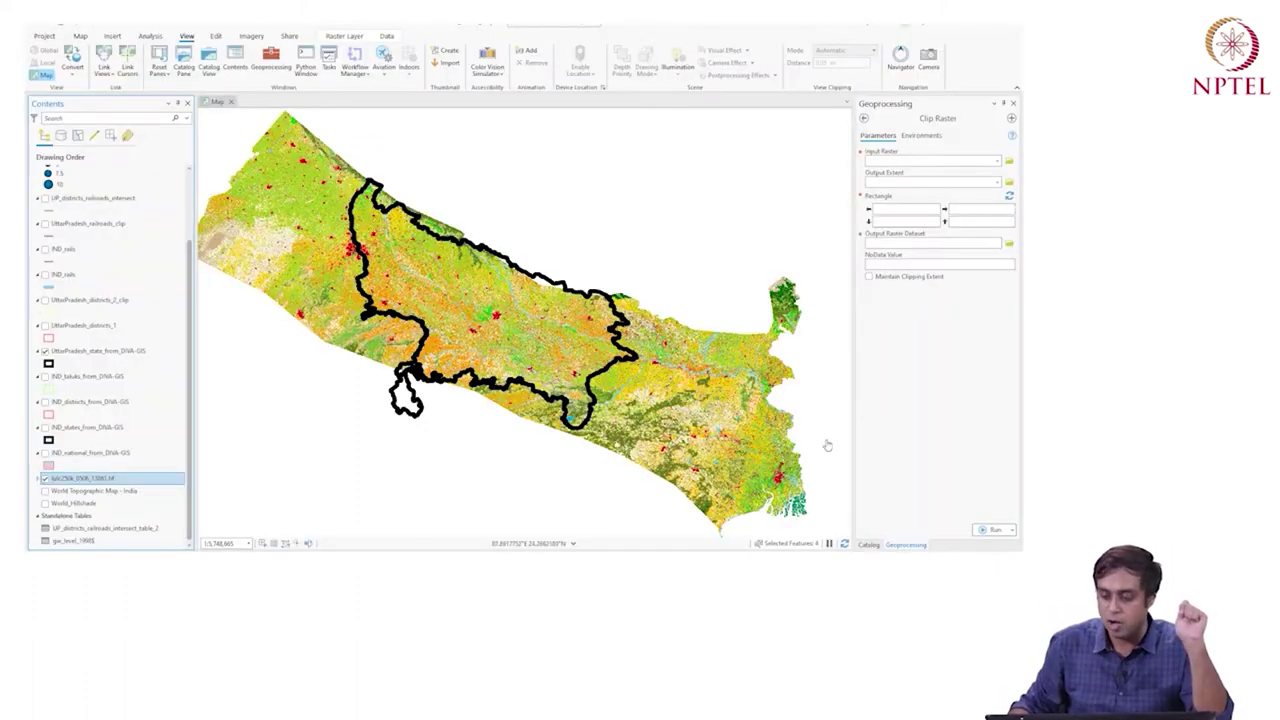
{"action": "left_click", "coordinate": [868, 545]}
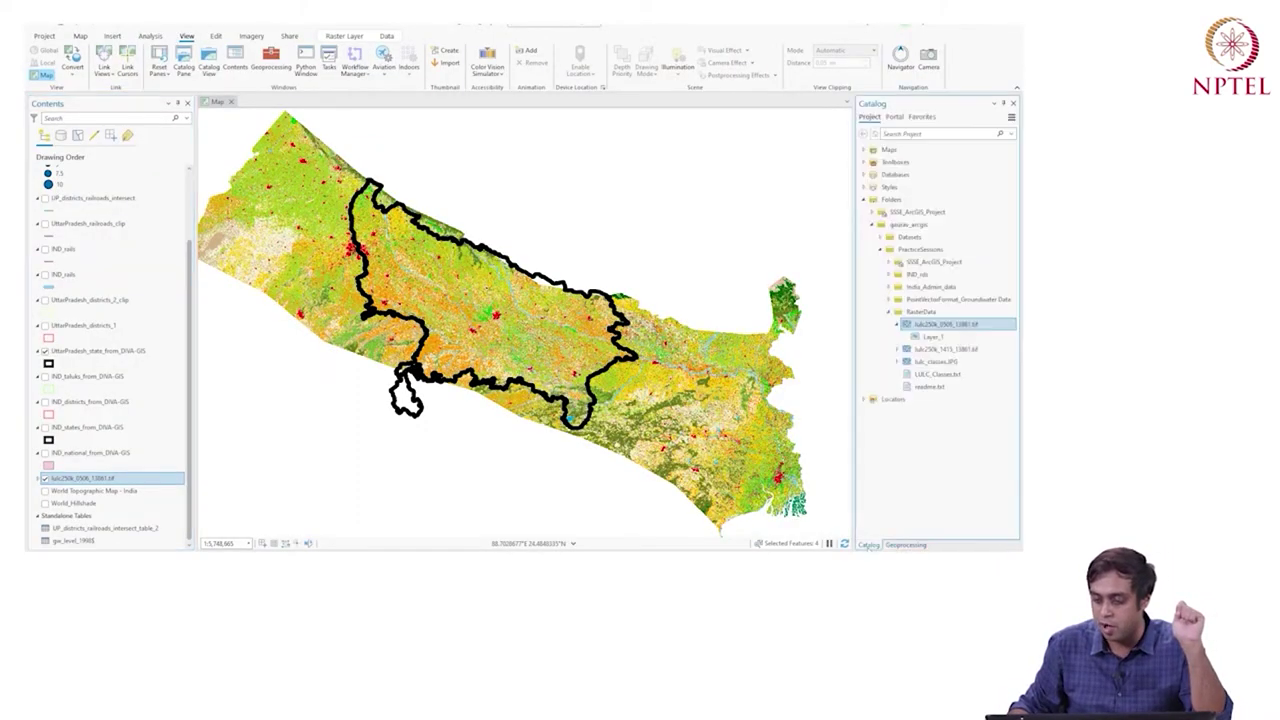
{"action": "right_click", "coordinate": [944, 324]}
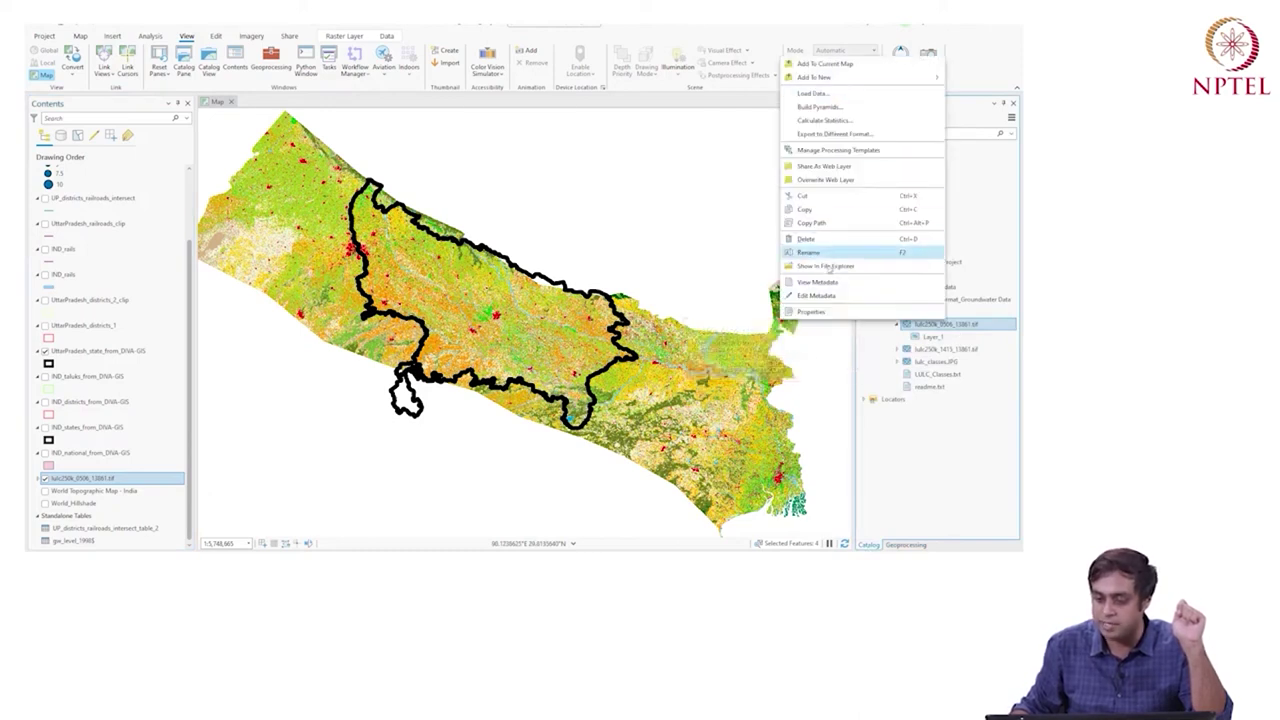
{"action": "left_click", "coordinate": [810, 221]}
{"action": "left_click", "coordinate": [904, 238]}
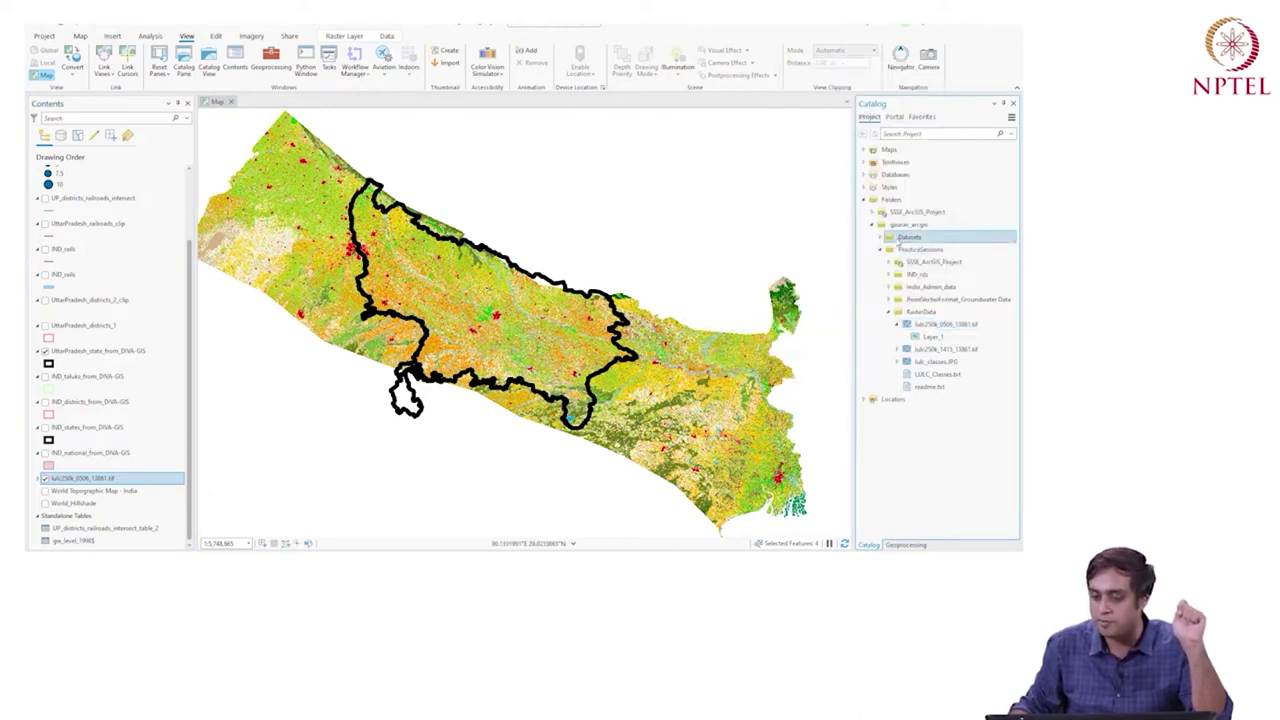
{"action": "left_click", "coordinate": [897, 262]}
{"action": "right_click", "coordinate": [896, 250]}
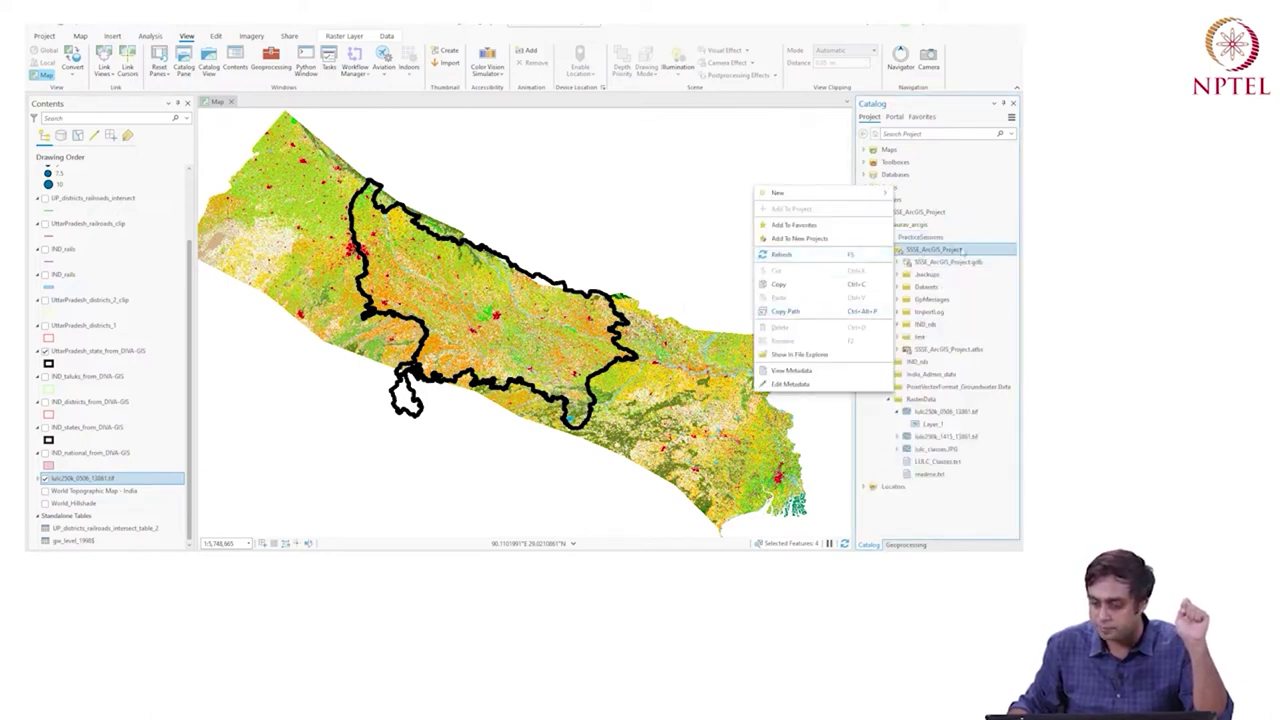
{"action": "left_click", "coordinate": [961, 250]}
{"action": "right_click", "coordinate": [961, 250]}
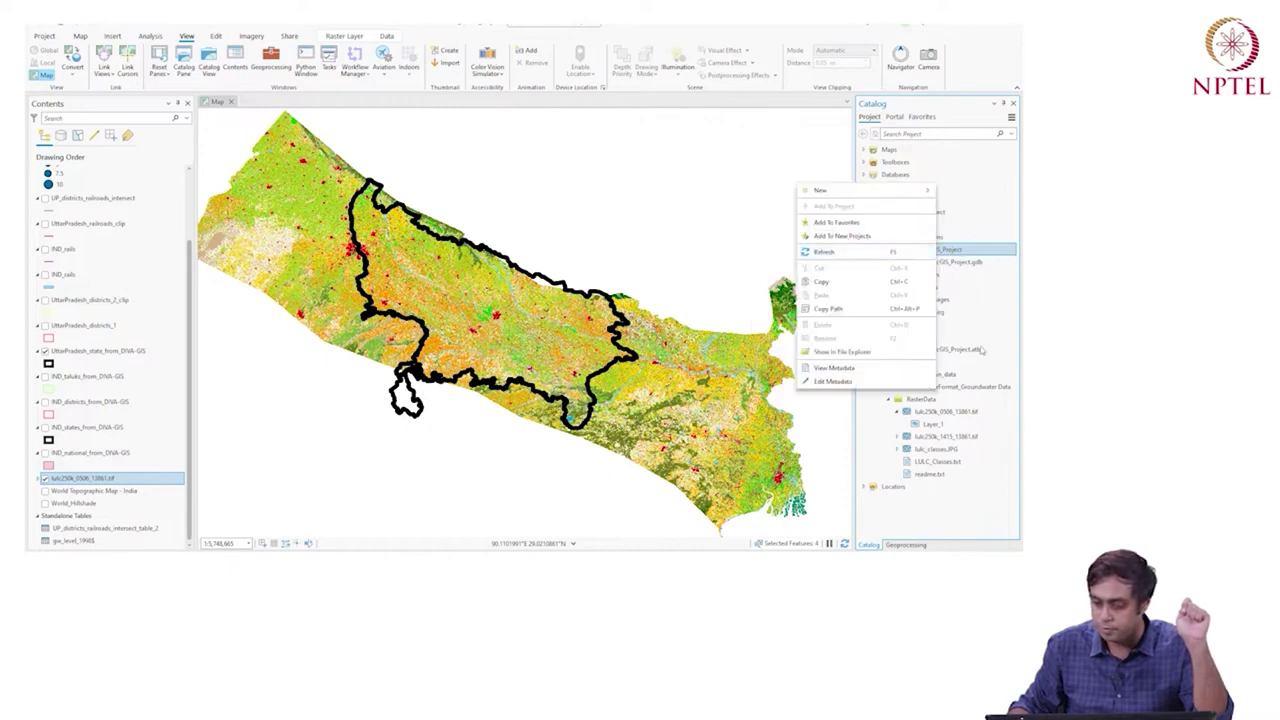
{"action": "left_click", "coordinate": [967, 386]}
Step: Copy lulc250k_0506_13861.tif from RasterData into the India_Admin_data folder and expand that folder in the catalog
{"action": "left_click", "coordinate": [897, 411]}
{"action": "right_click", "coordinate": [940, 412]}
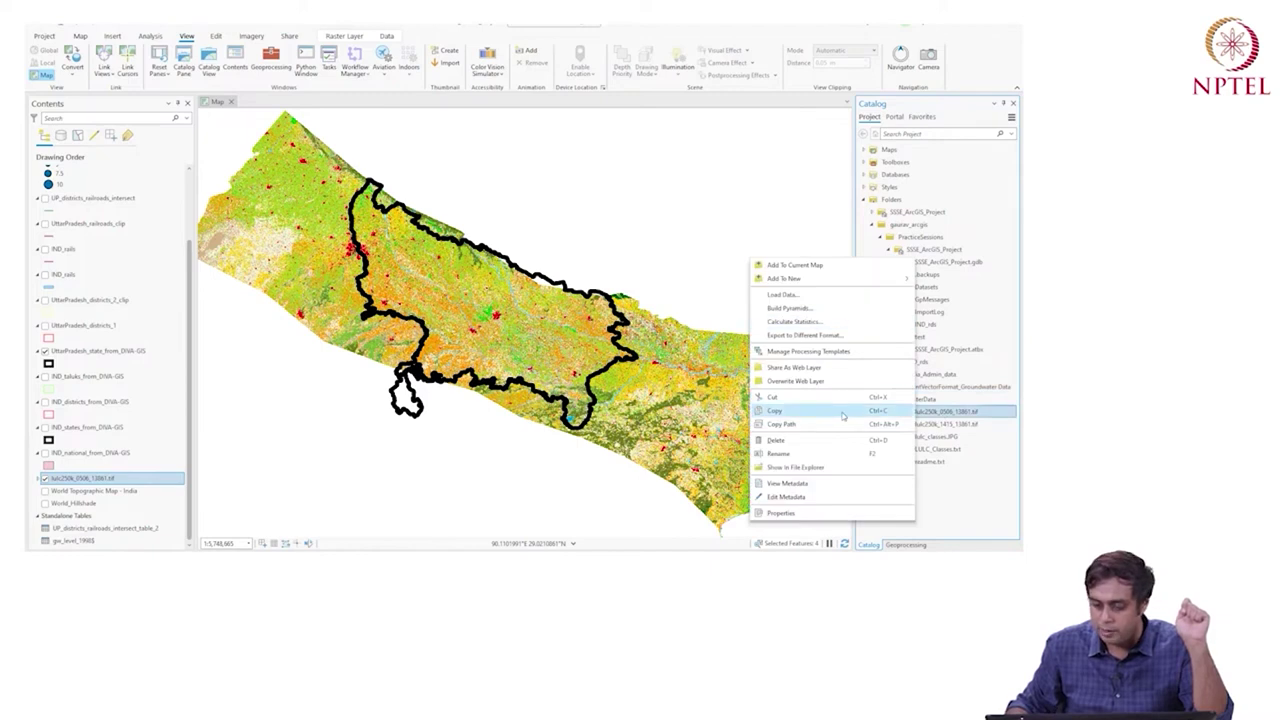
{"action": "left_click", "coordinate": [790, 411]}
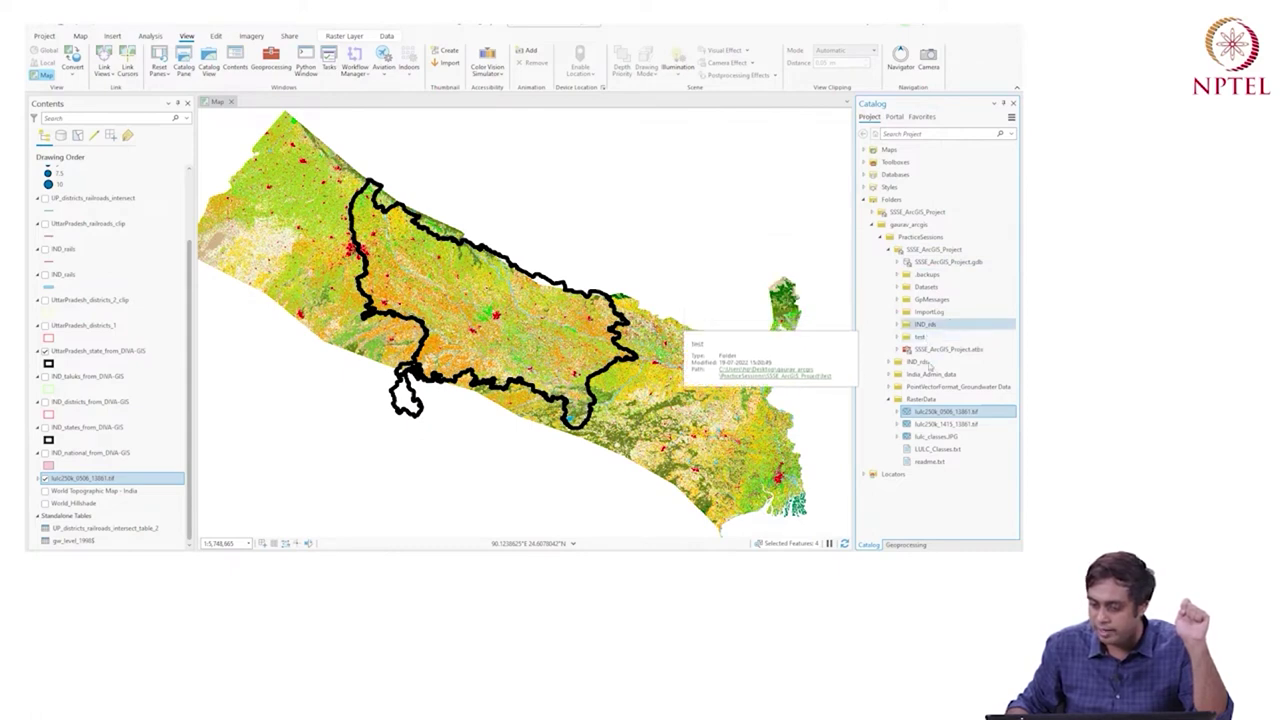
{"action": "right_click", "coordinate": [928, 374]}
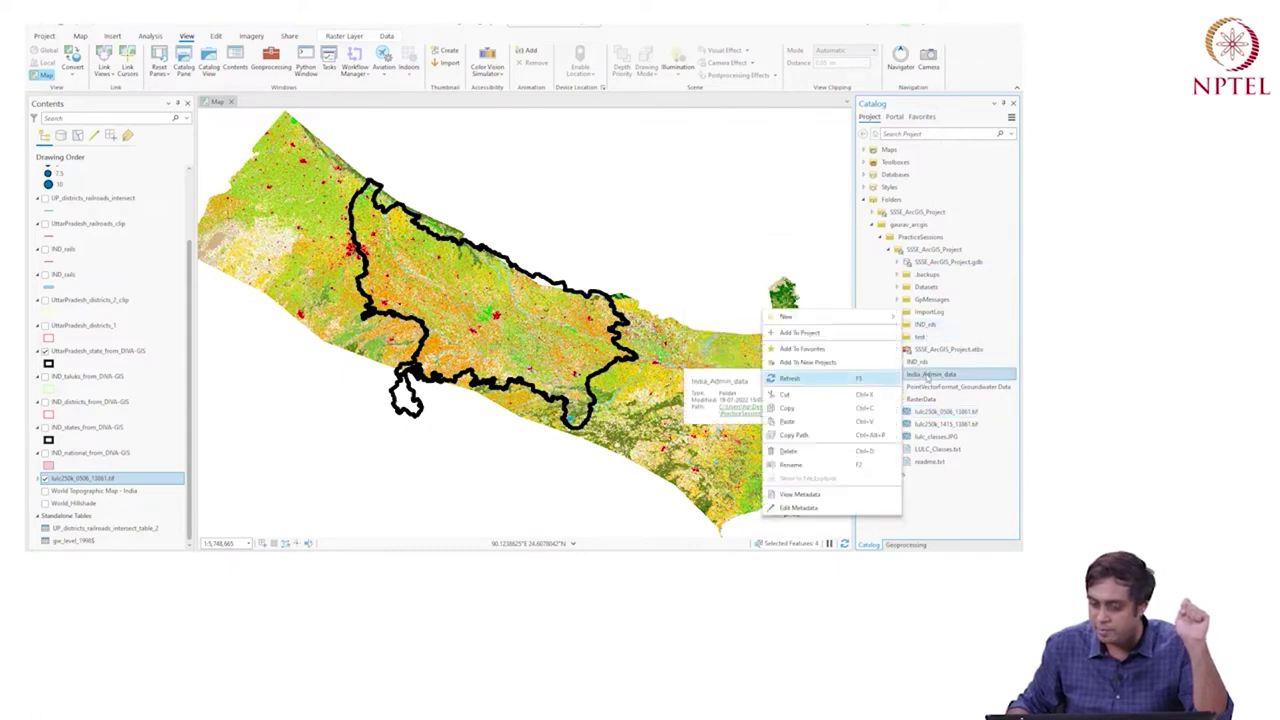
{"action": "left_click", "coordinate": [814, 430]}
{"action": "left_click", "coordinate": [888, 374]}
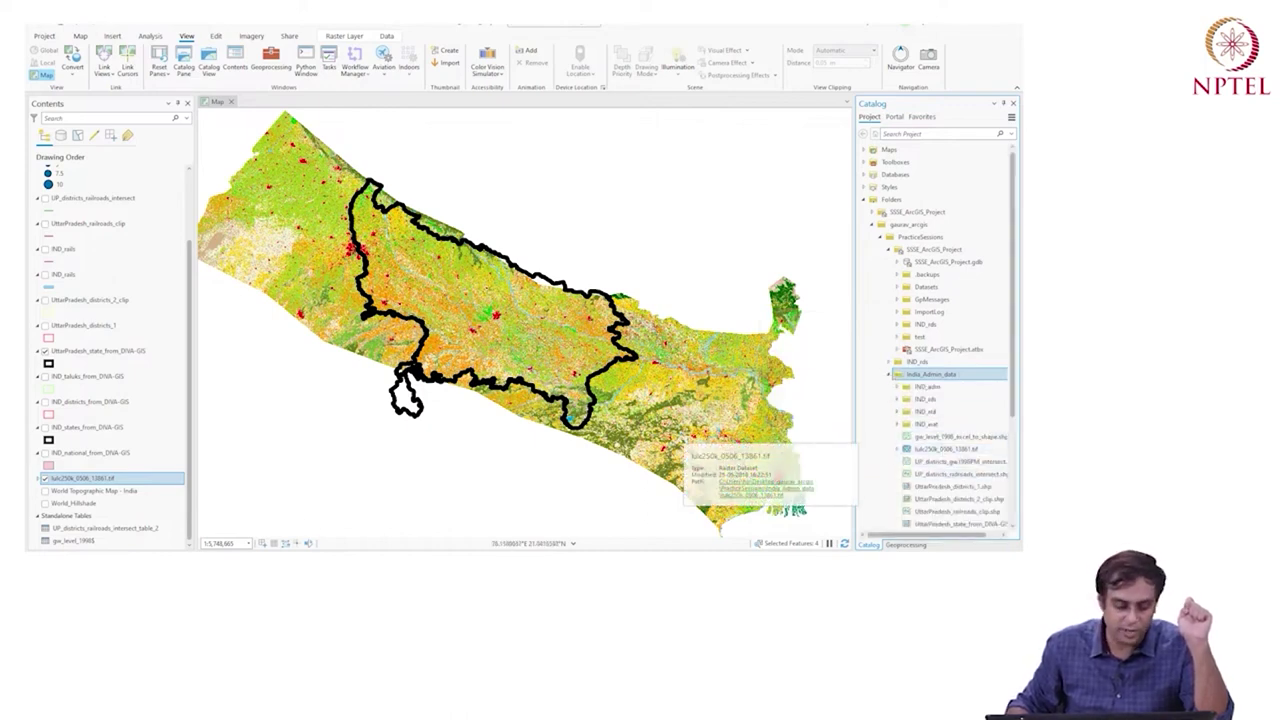
Step: Switch to File Explorer and check the copied lulc250k_0506_13861 files and their sizes in the India_Admin_data folder
{"action": "mouse_move", "coordinate": [318, 552]}
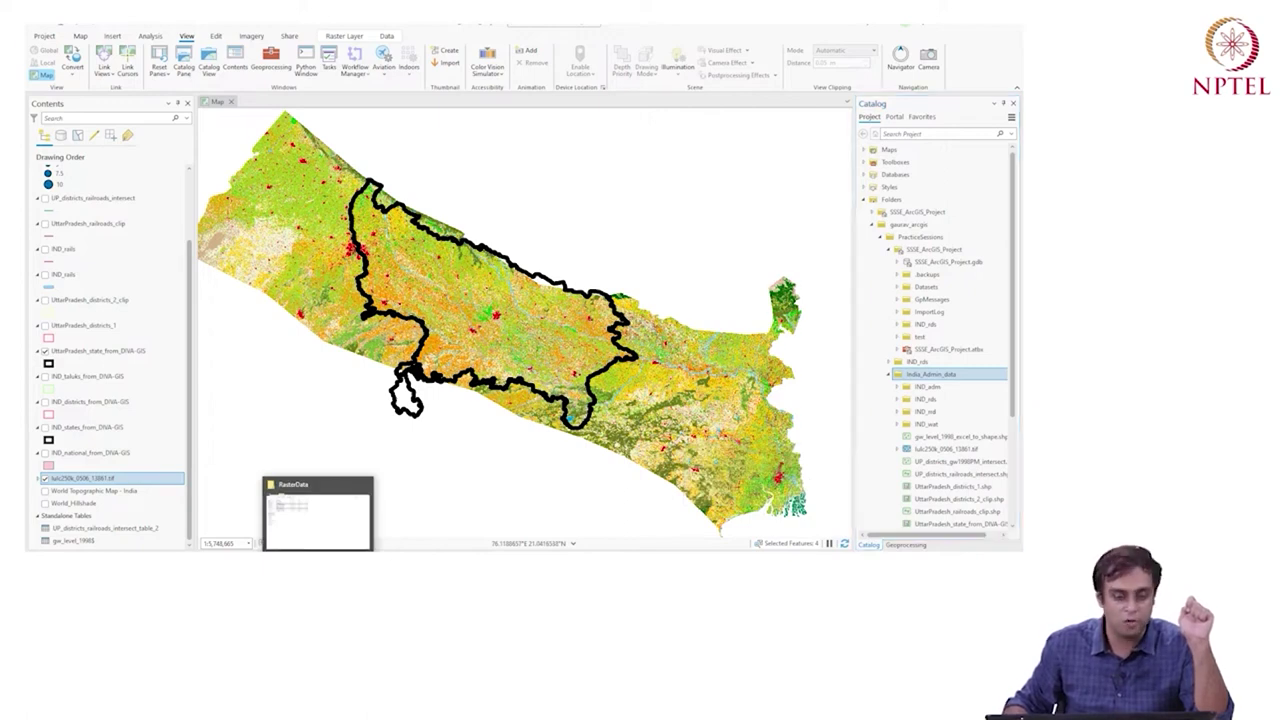
{"action": "left_click", "coordinate": [320, 480]}
{"action": "left_click", "coordinate": [238, 47]}
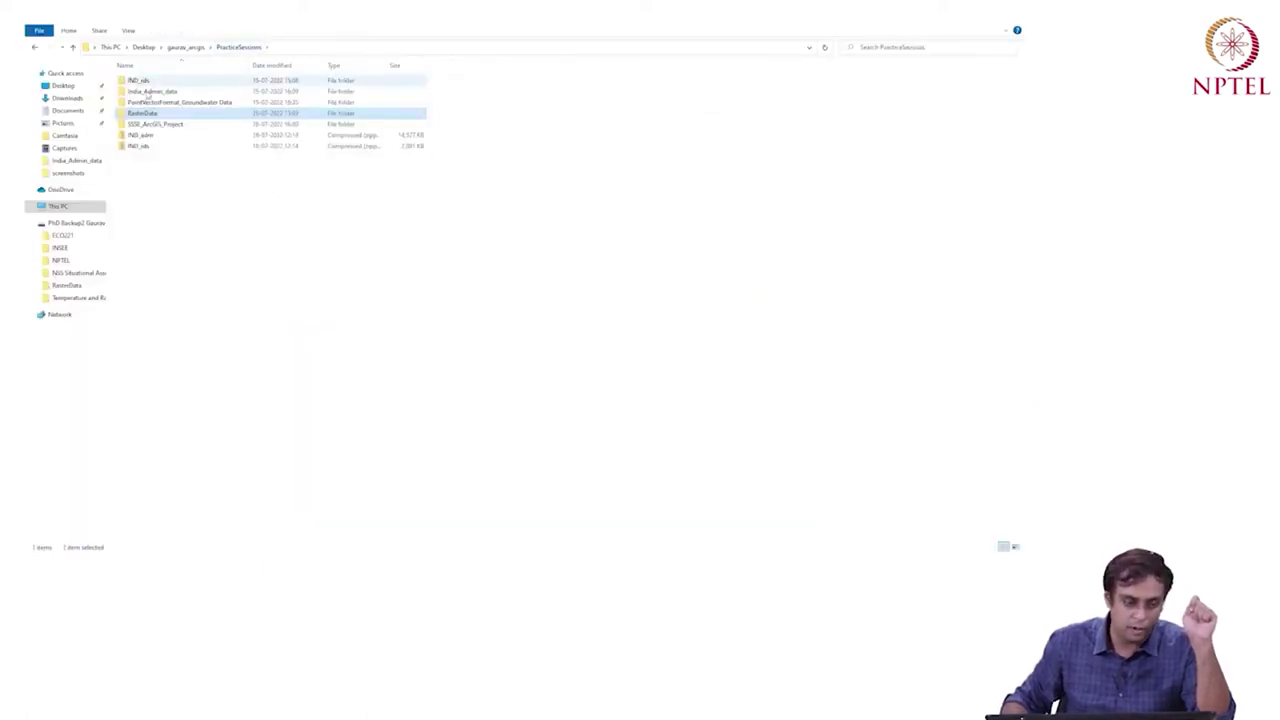
{"action": "double_click", "coordinate": [158, 92]}
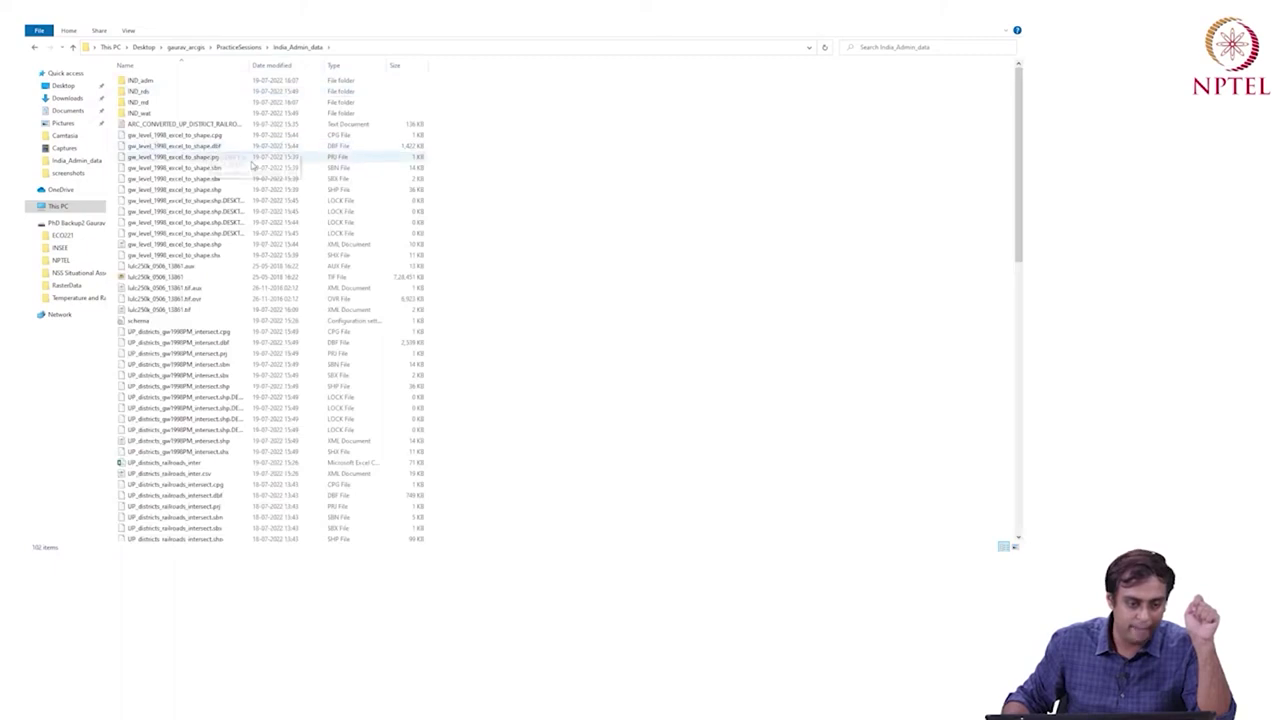
{"action": "left_click", "coordinate": [120, 268]}
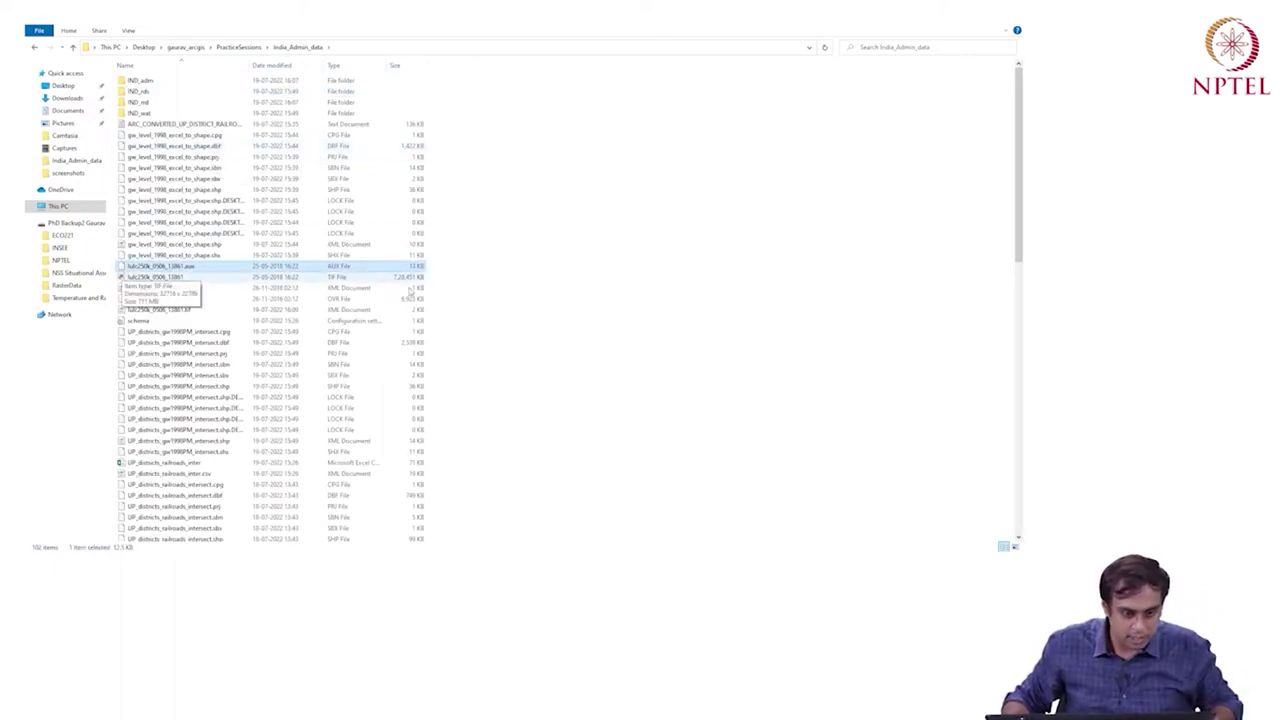
{"action": "left_click_drag", "start_coordinate": [463, 258], "coordinate": [116, 299]}
{"action": "left_click", "coordinate": [172, 256], "text": "ctrl"}
{"action": "left_click_drag", "start_coordinate": [170, 268], "coordinate": [180, 314]}
{"action": "left_click", "coordinate": [180, 312], "text": "ctrl"}
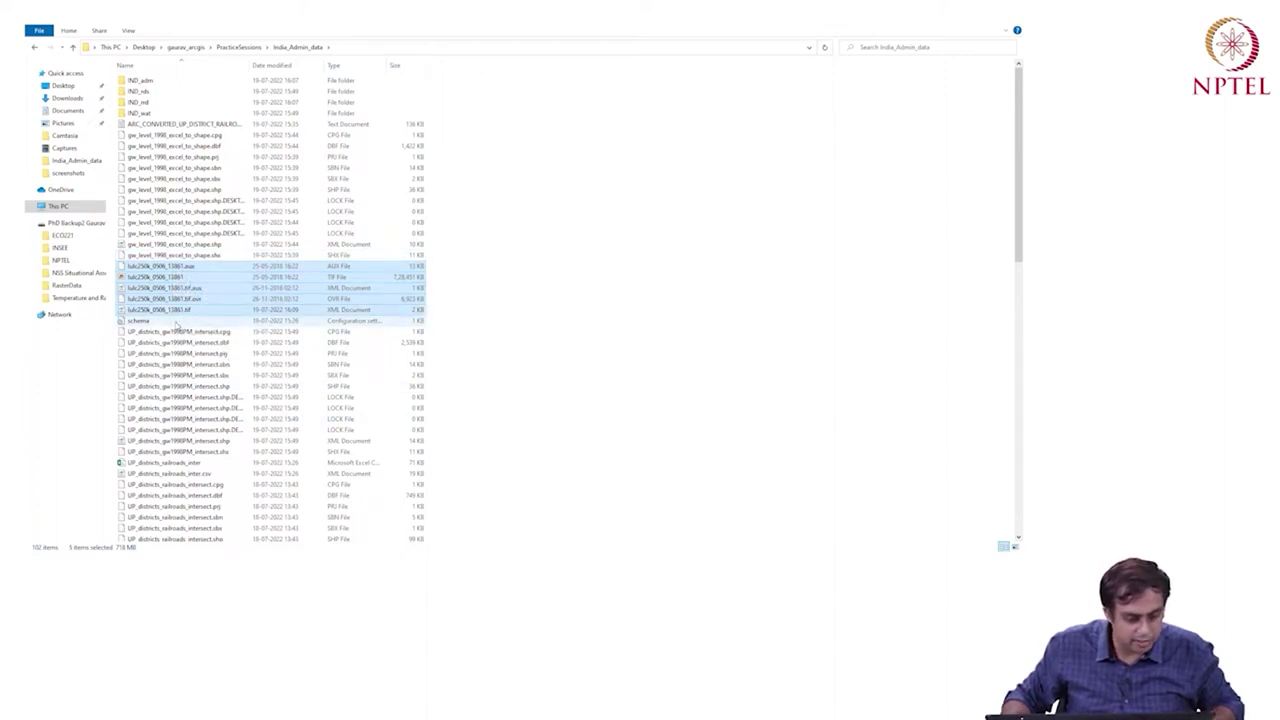
{"action": "left_click_drag", "start_coordinate": [168, 266], "coordinate": [324, 328]}
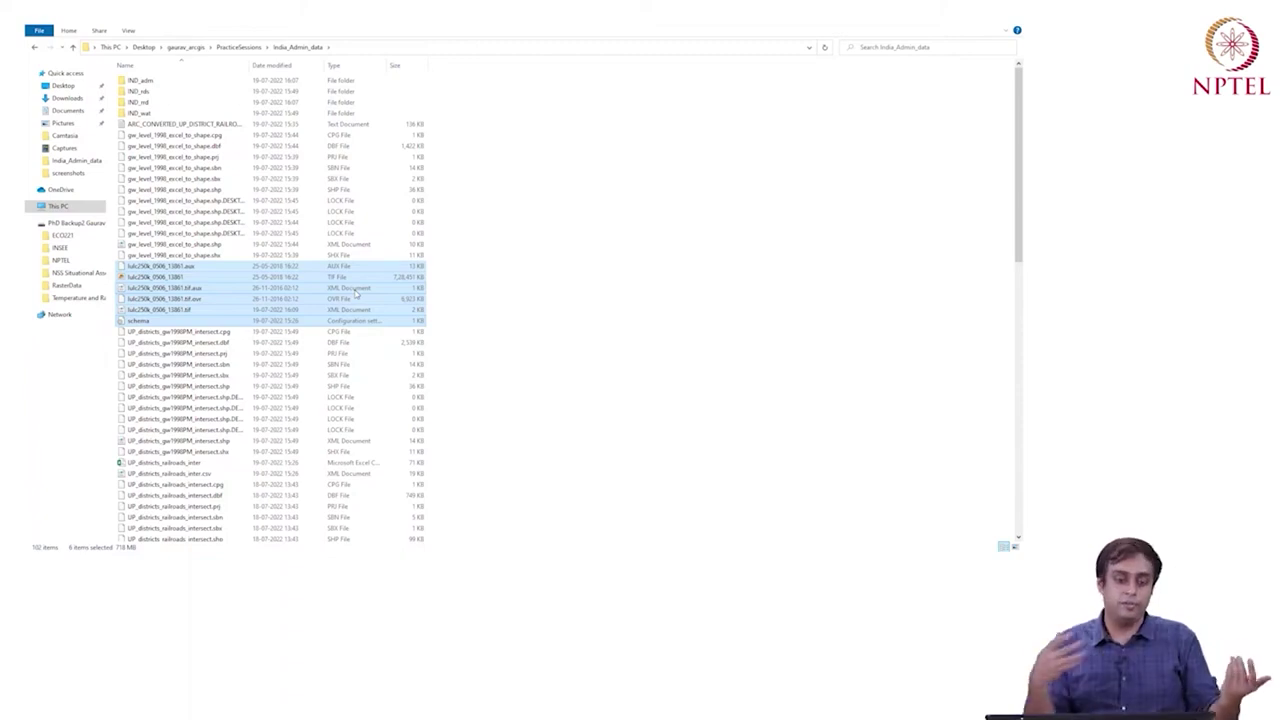
Step: Return to ArcGIS Pro and collapse the India_Admin_data folder in the catalog
{"action": "key", "text": "alt+Tab"}
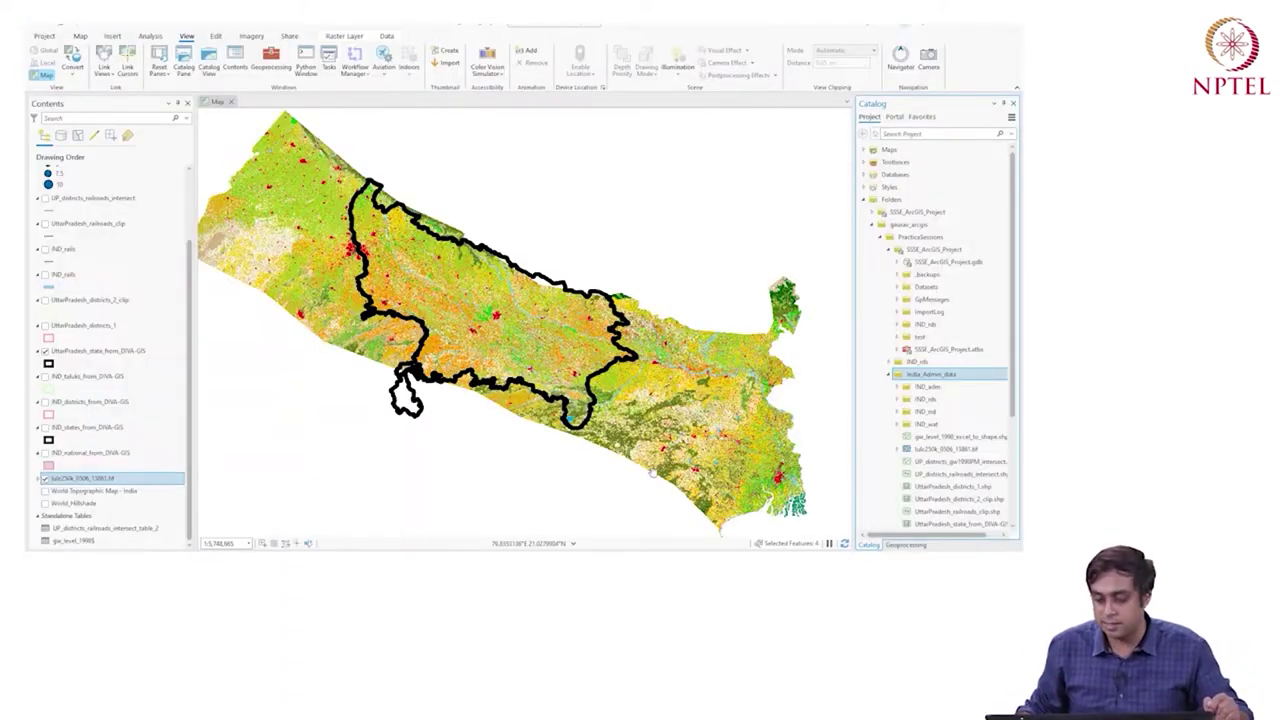
{"action": "left_click", "coordinate": [888, 374]}
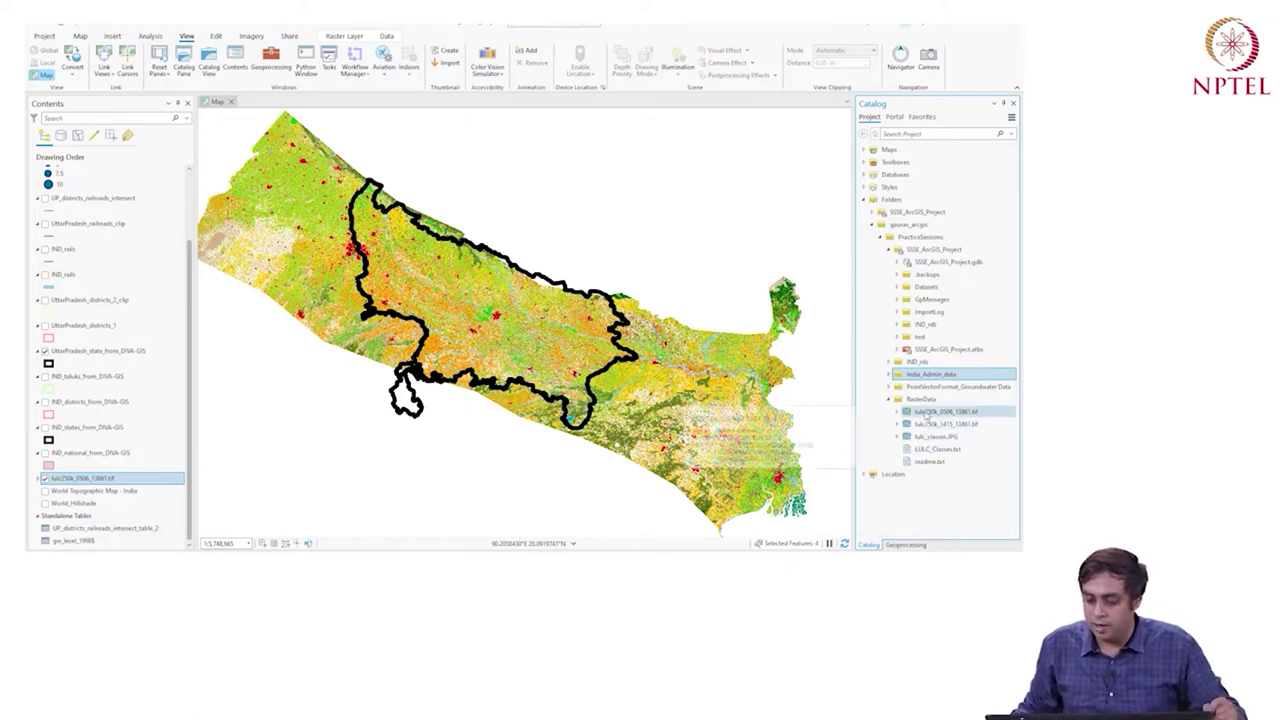
{"action": "mouse_move", "coordinate": [926, 424]}
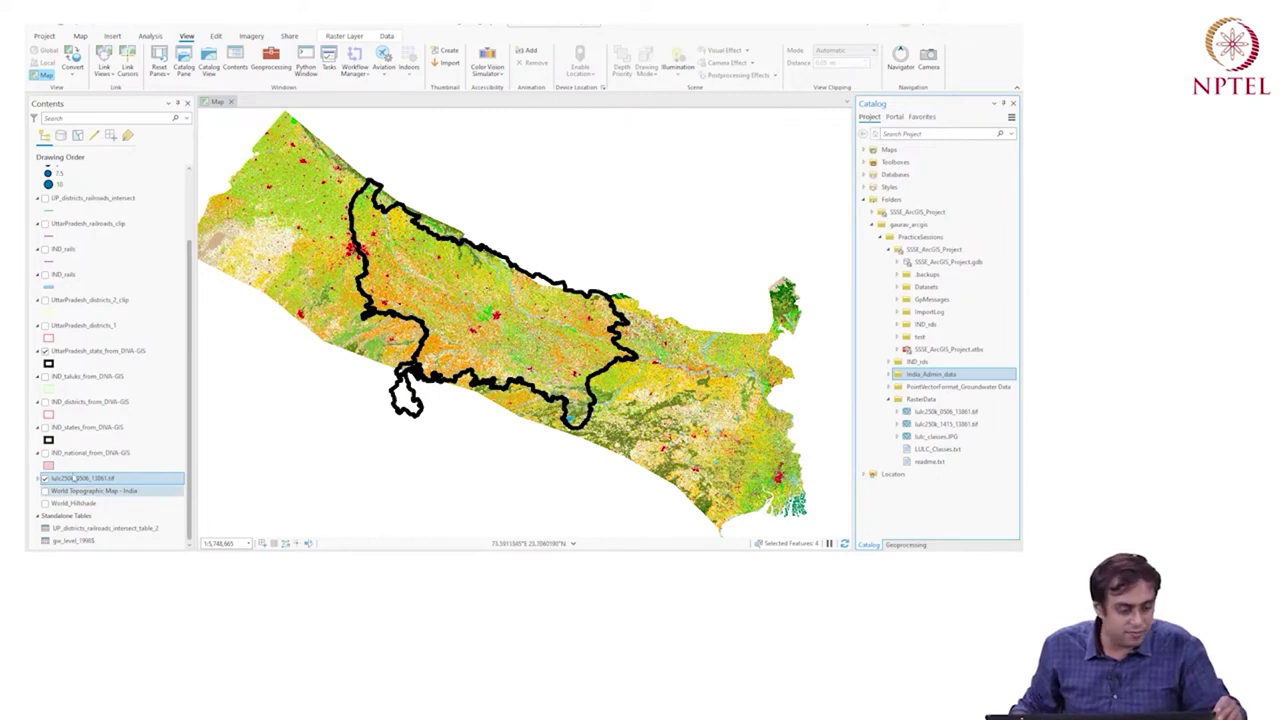
Step: Expand the legend of the lulc250k_0506_13861.tif layer and examine its class values and colours against the map
{"action": "left_click", "coordinate": [43, 480]}
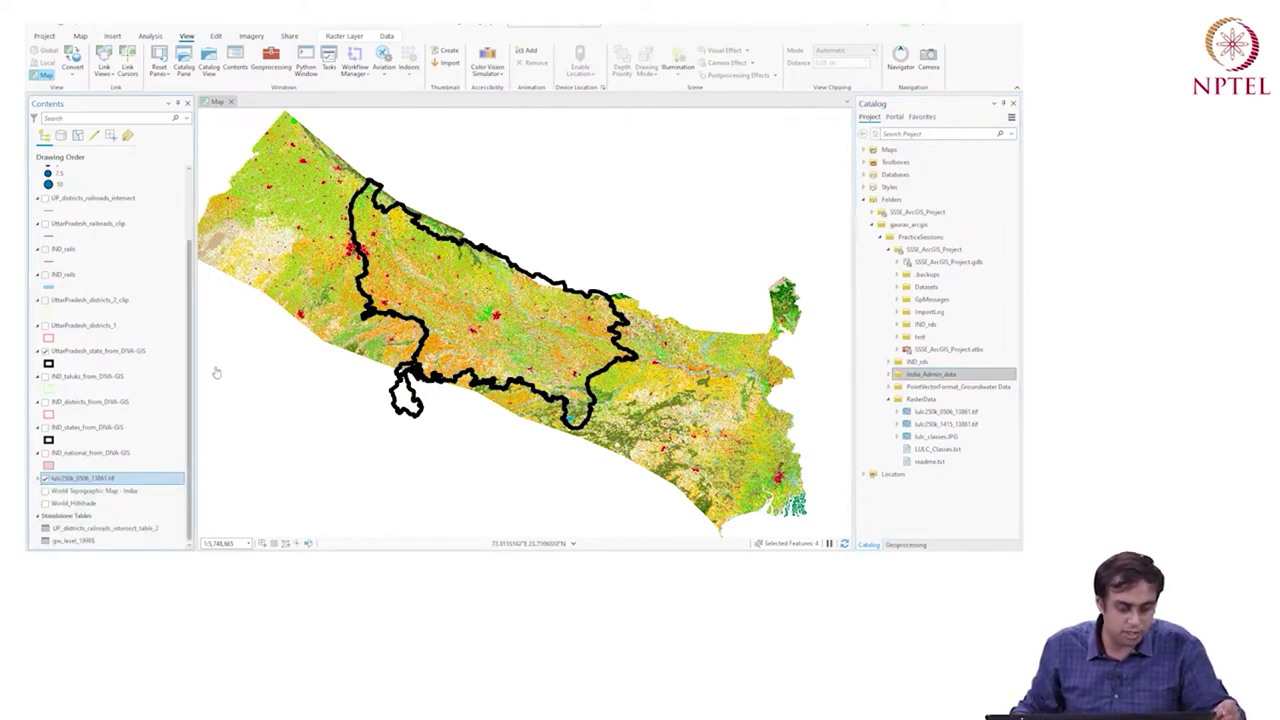
{"action": "left_click", "coordinate": [38, 479]}
{"action": "scroll", "coordinate": [63, 503], "scroll_direction": "down", "scroll_amount": 3}
{"action": "scroll", "coordinate": [63, 503], "scroll_direction": "down", "scroll_amount": 4}
{"action": "scroll", "coordinate": [74, 436], "scroll_direction": "up", "scroll_amount": 1}
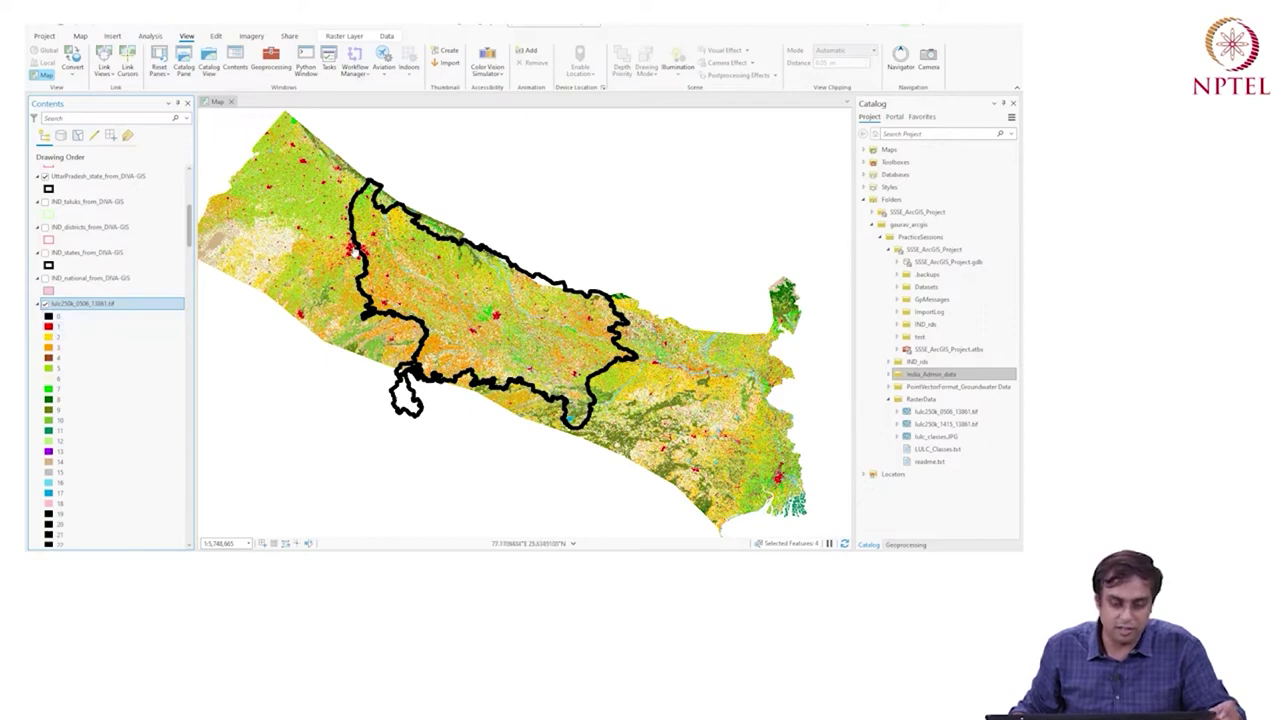
{"action": "scroll", "coordinate": [366, 262], "scroll_direction": "up", "scroll_amount": 5}
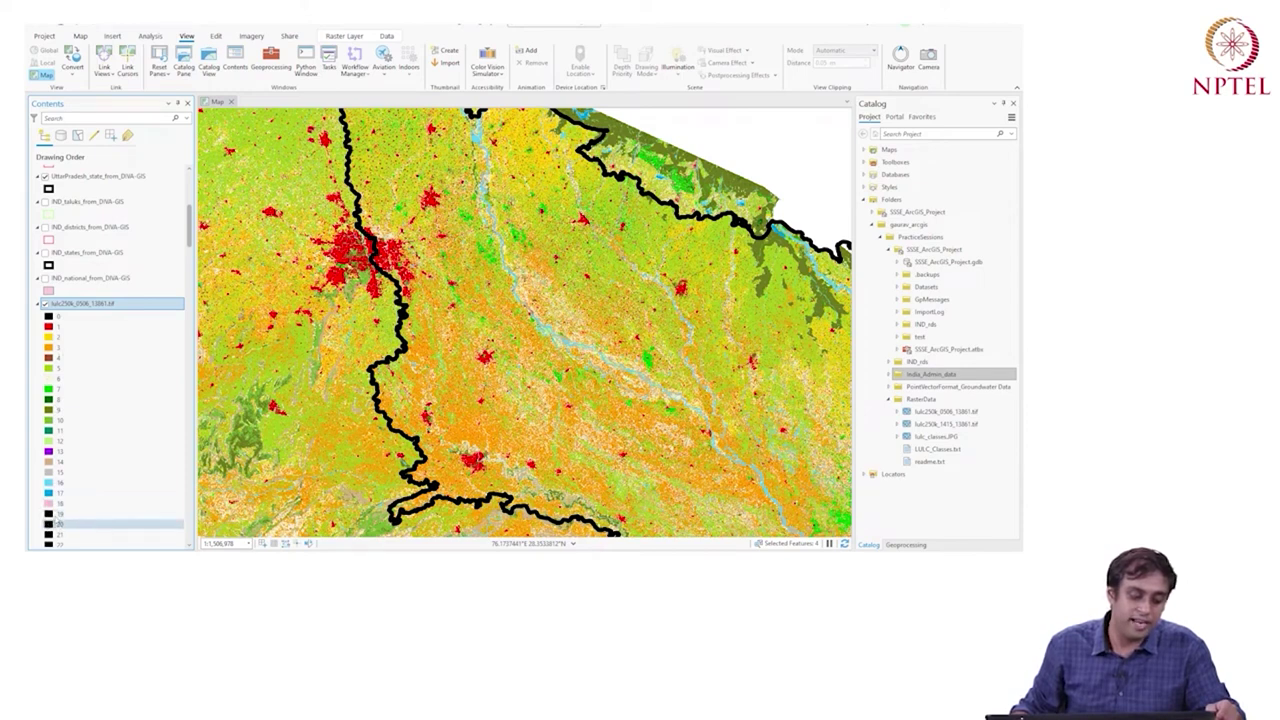
{"action": "scroll", "coordinate": [58, 522], "scroll_direction": "down", "scroll_amount": 10}
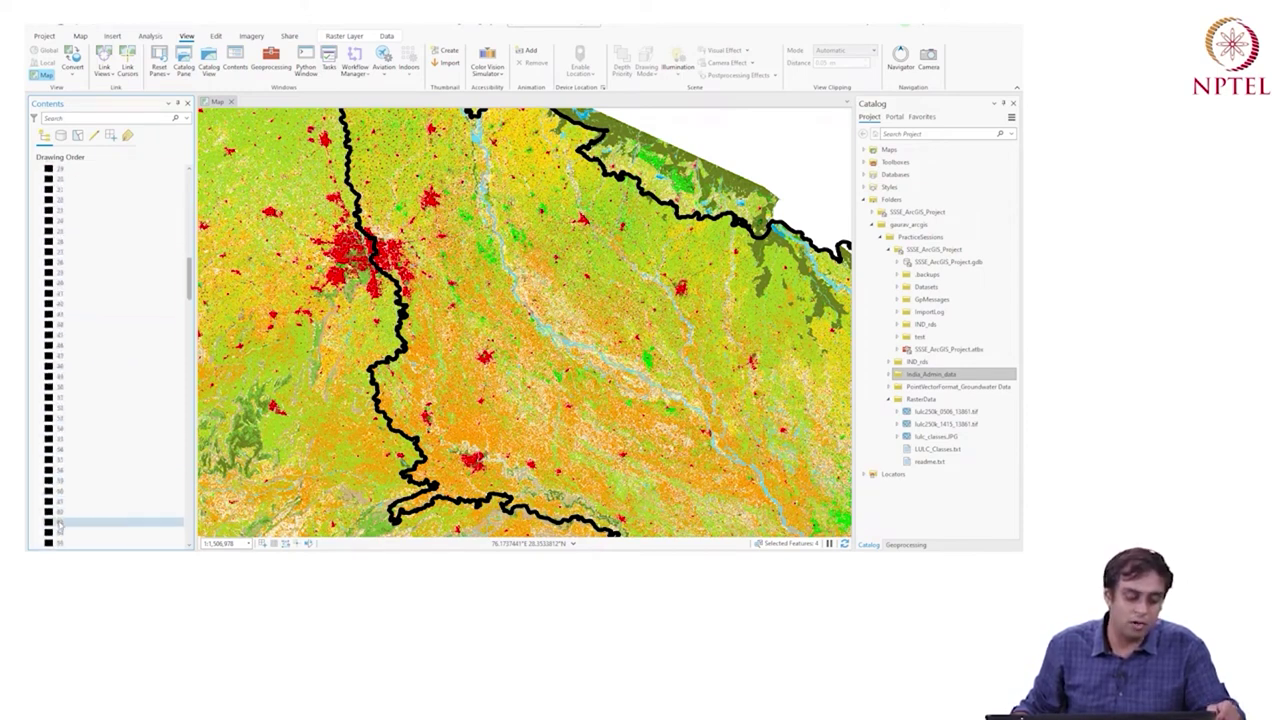
{"action": "scroll", "coordinate": [58, 522], "scroll_direction": "up", "scroll_amount": 12}
{"action": "scroll", "coordinate": [58, 522], "scroll_direction": "down", "scroll_amount": 3}
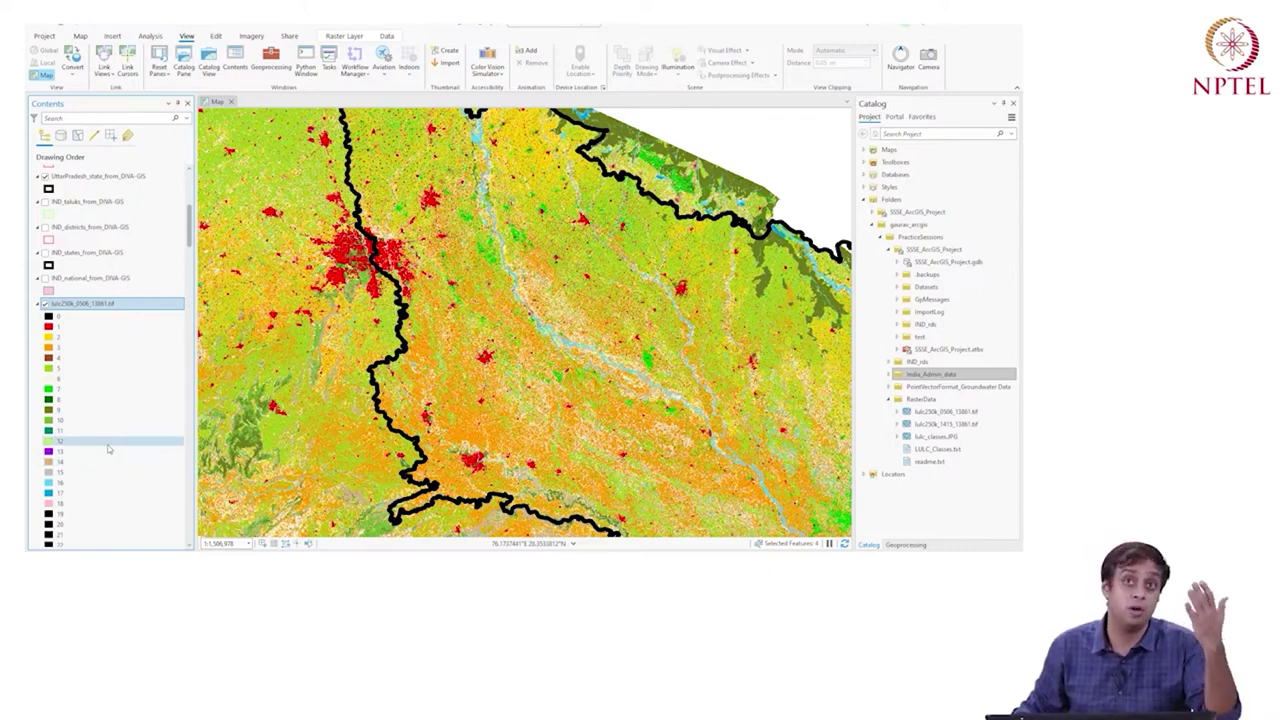
Step: Switch to File Explorer, open the readme text file in RasterData and read its terms of use and citation policy
{"action": "key", "text": "alt+Tab"}
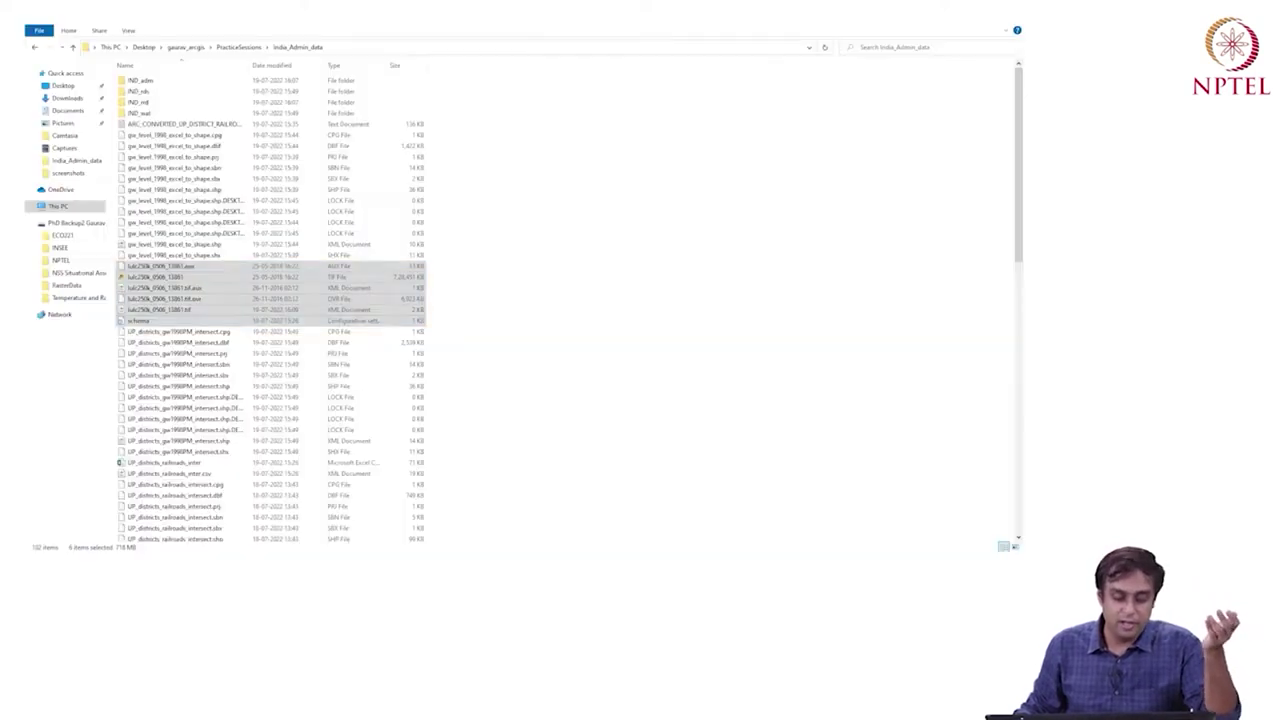
{"action": "left_click", "coordinate": [235, 47]}
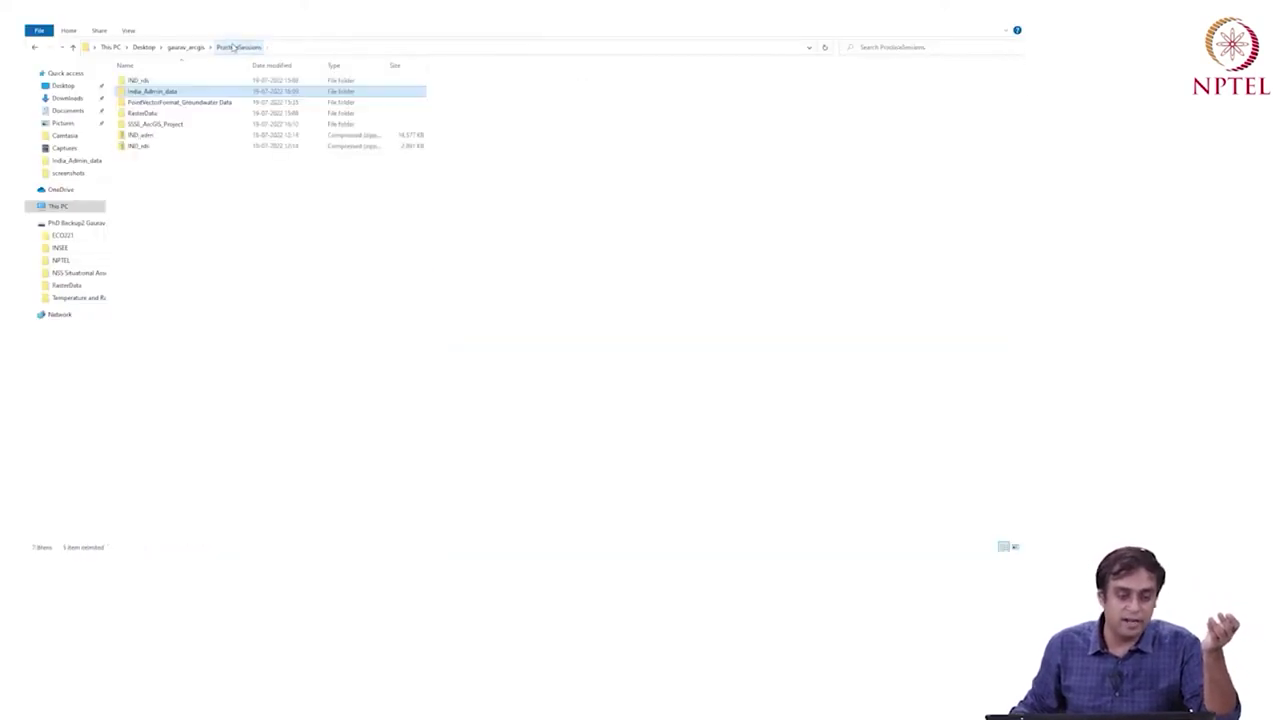
{"action": "double_click", "coordinate": [162, 113]}
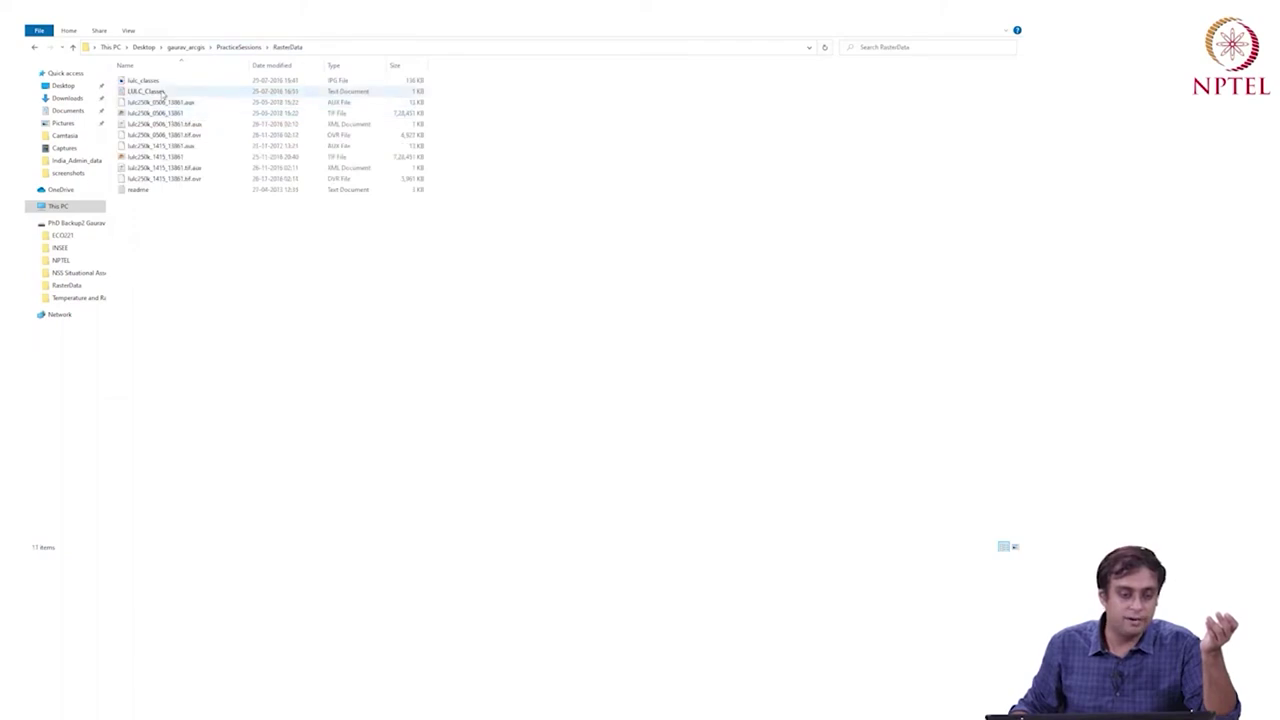
{"action": "left_click", "coordinate": [142, 192]}
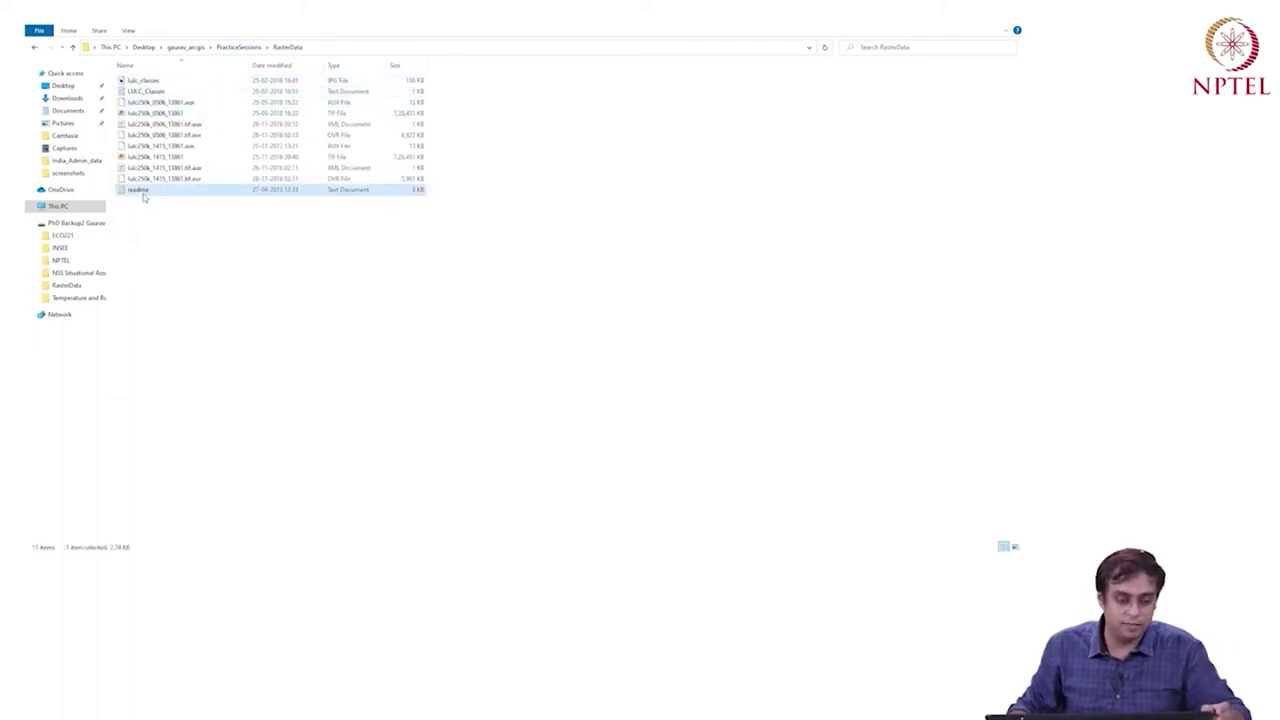
{"action": "double_click", "coordinate": [142, 192]}
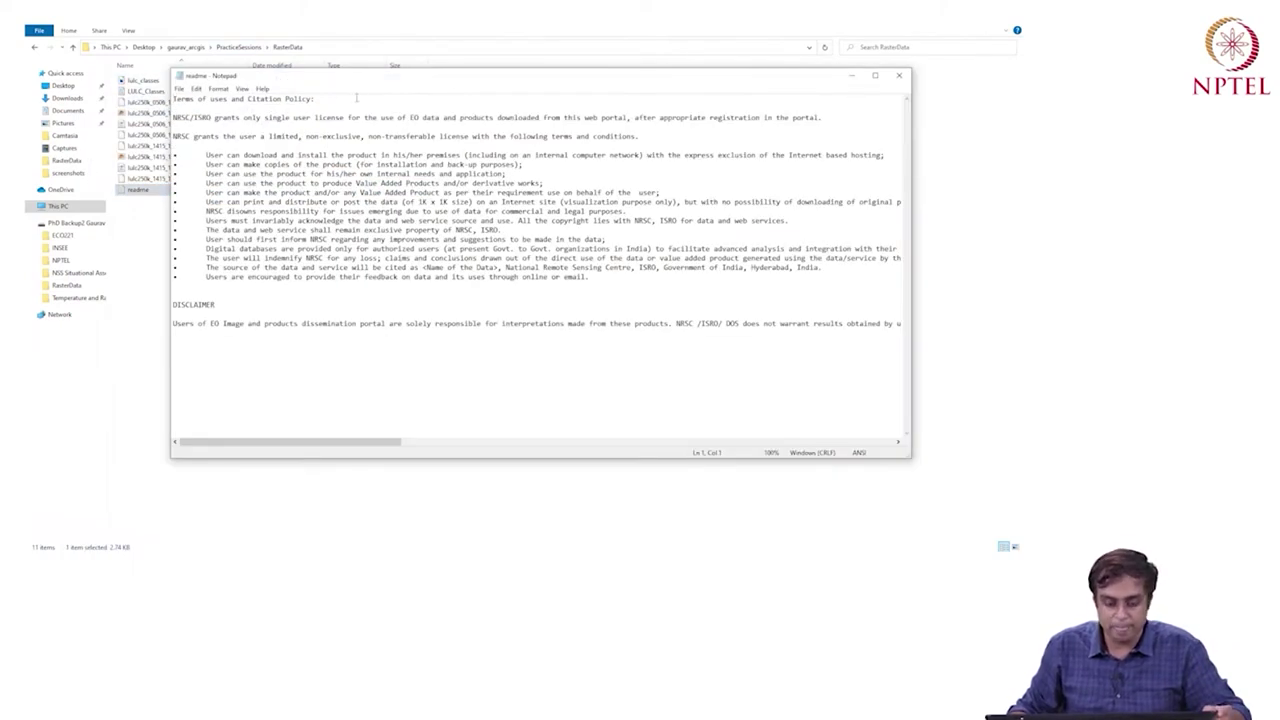
{"action": "left_click_drag", "start_coordinate": [172, 136], "coordinate": [173, 285]}
{"action": "left_click", "coordinate": [173, 285]}
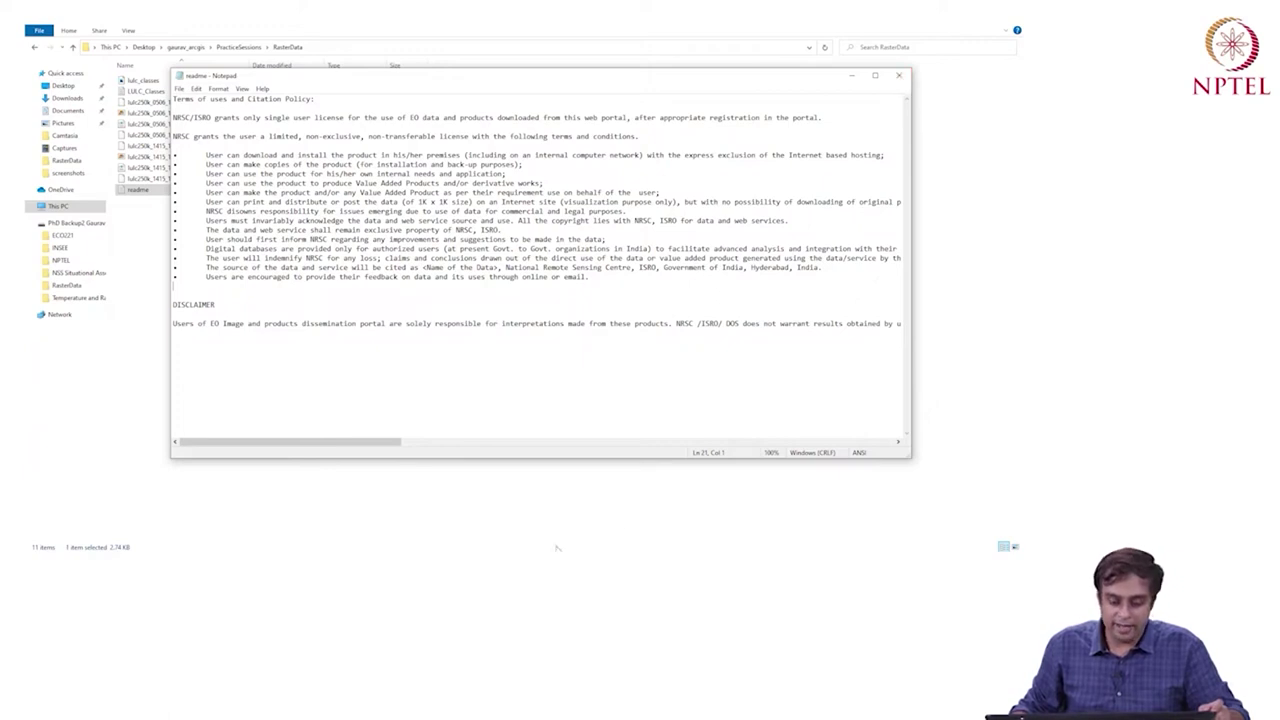
Step: Open the LULC_Classes text file in RasterData and review the land use class values and descriptions
{"action": "double_click", "coordinate": [148, 91]}
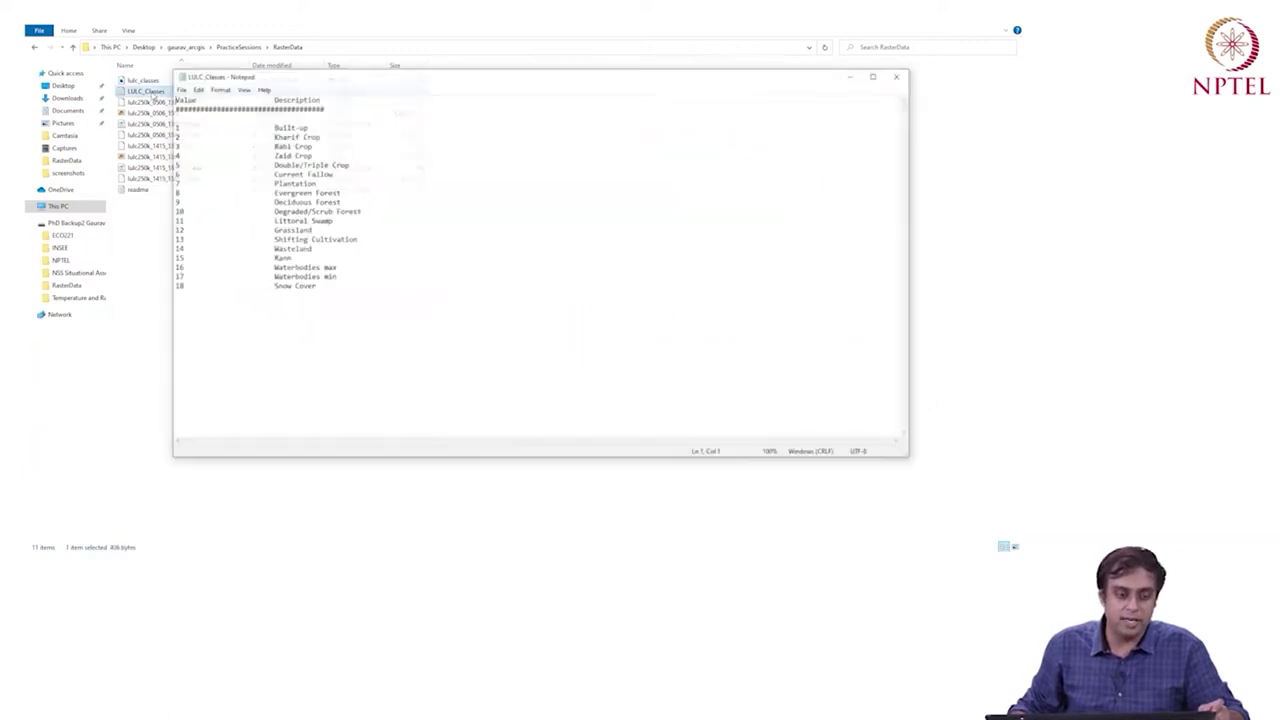
{"action": "left_click_drag", "start_coordinate": [272, 127], "coordinate": [342, 164]}
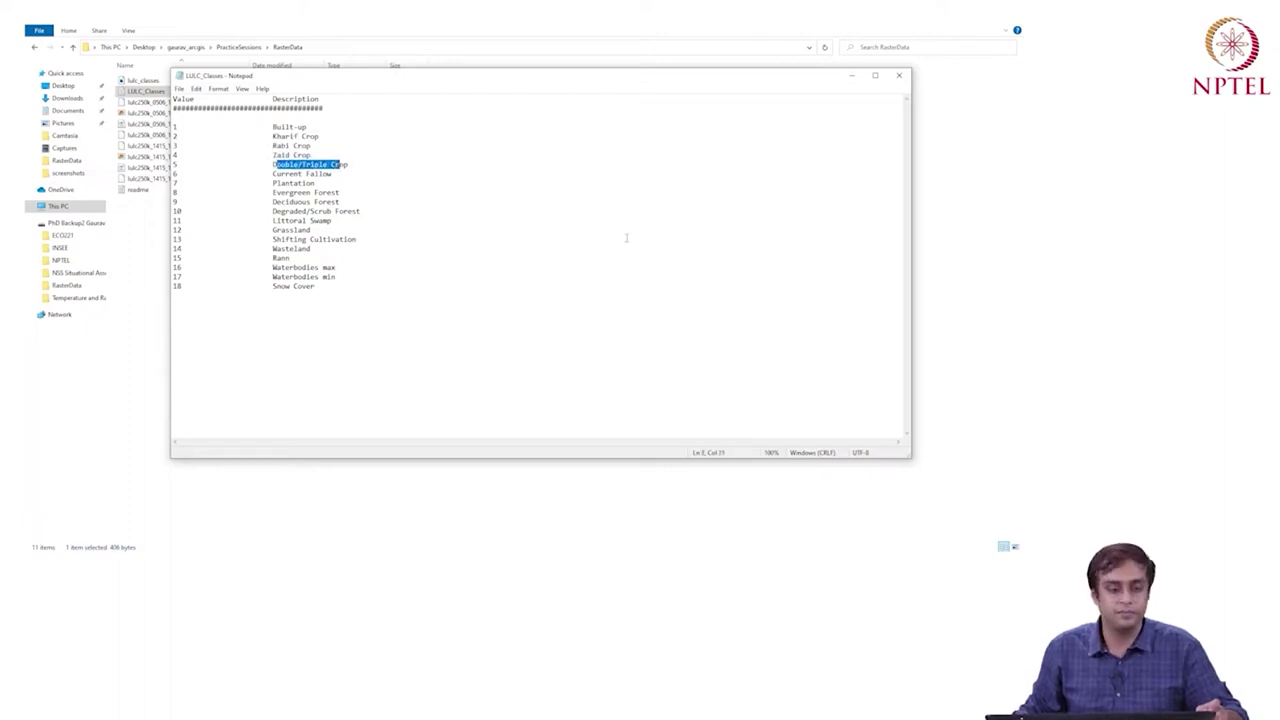
{"action": "left_click_drag", "start_coordinate": [272, 127], "coordinate": [315, 164]}
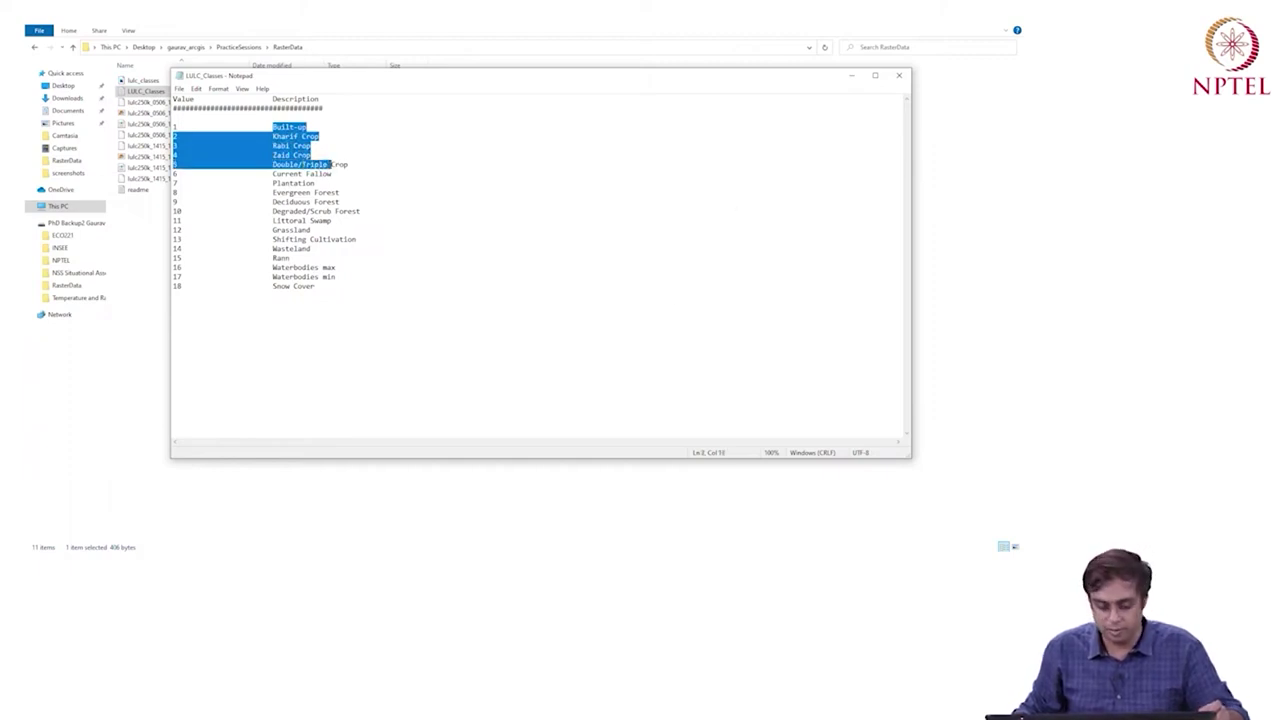
Step: Return to ArcGIS Pro and look through the display, elevation, source, metadata and general properties of the lulc250k_0506_13861.tif layer
{"action": "key", "text": "alt+Tab"}
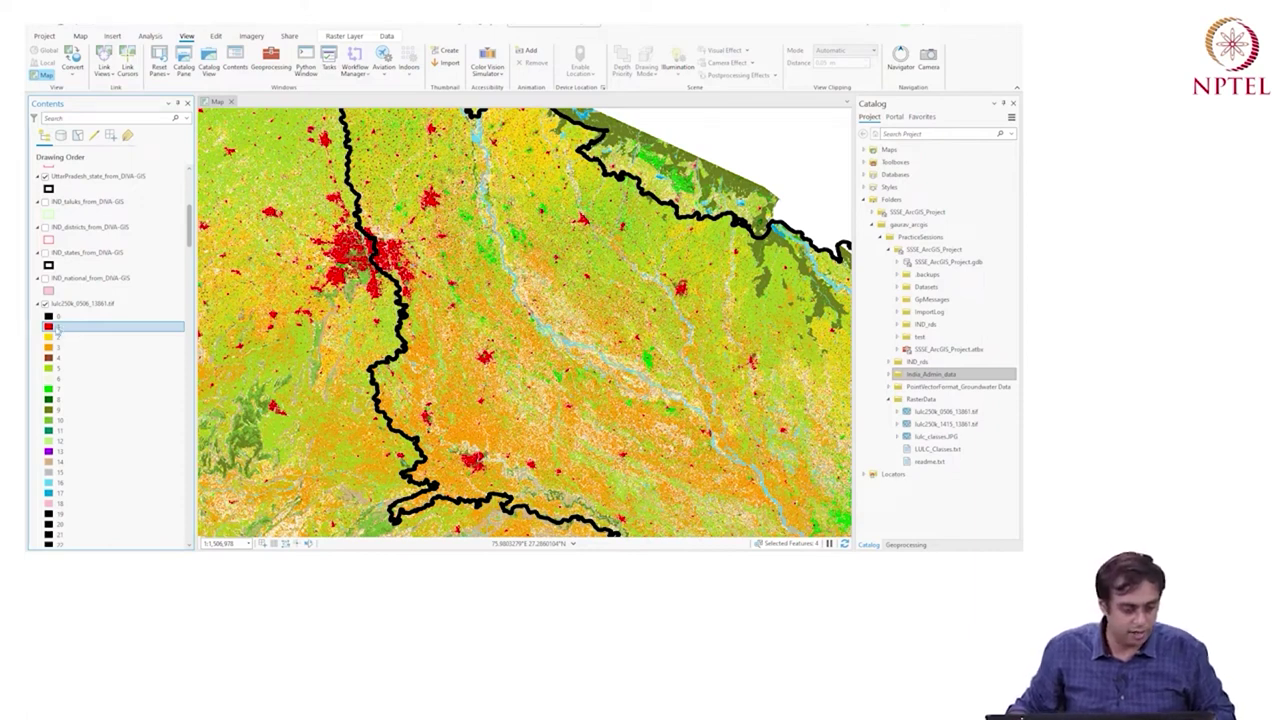
{"action": "right_click", "coordinate": [80, 304]}
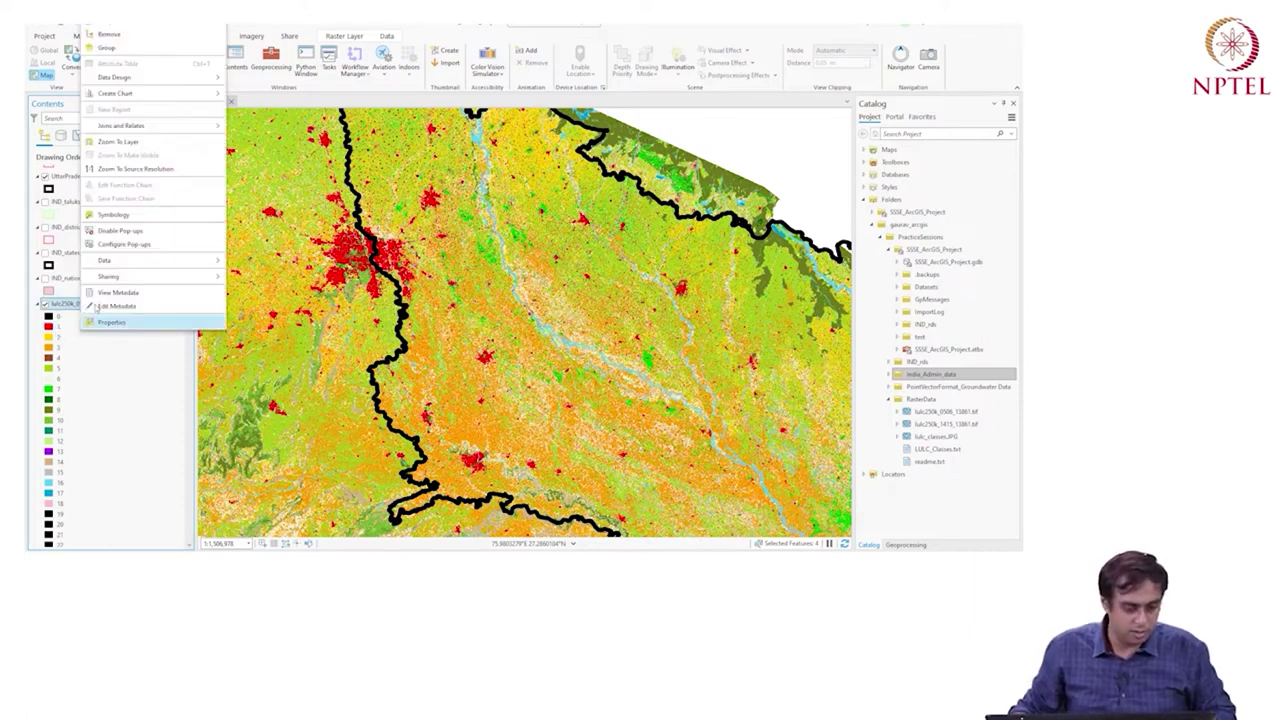
{"action": "left_click", "coordinate": [103, 323]}
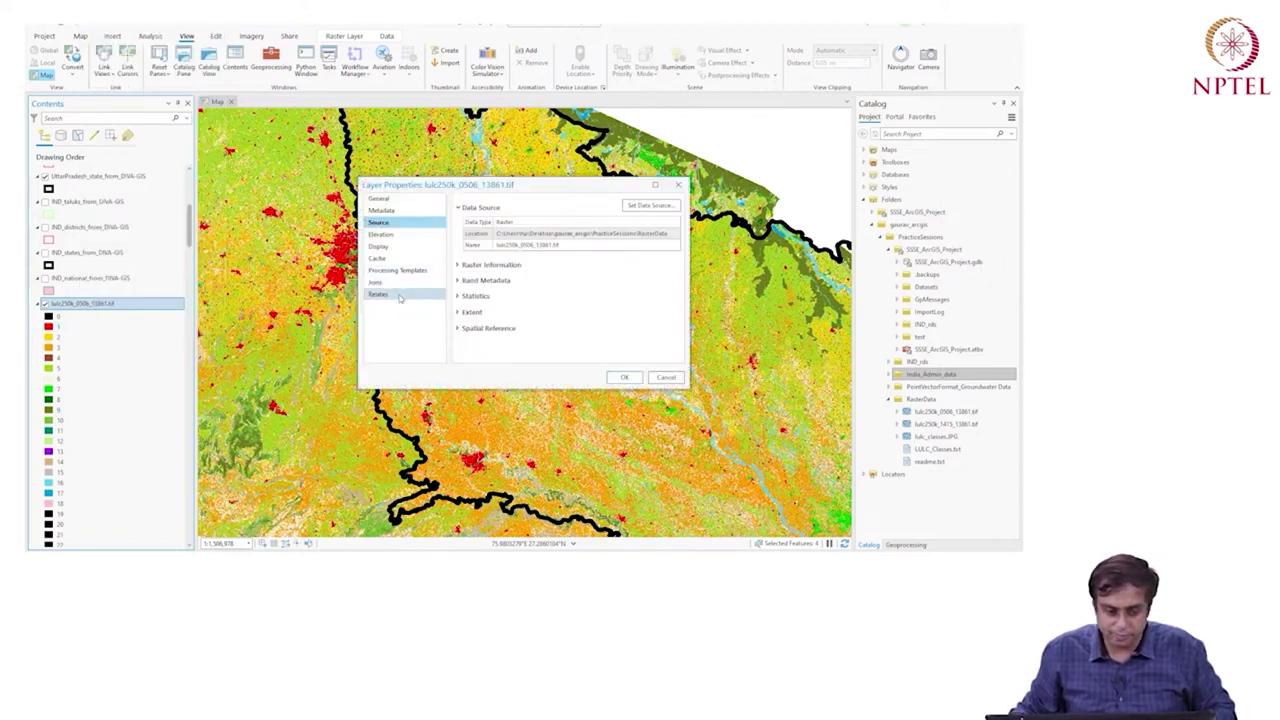
{"action": "left_click", "coordinate": [396, 246]}
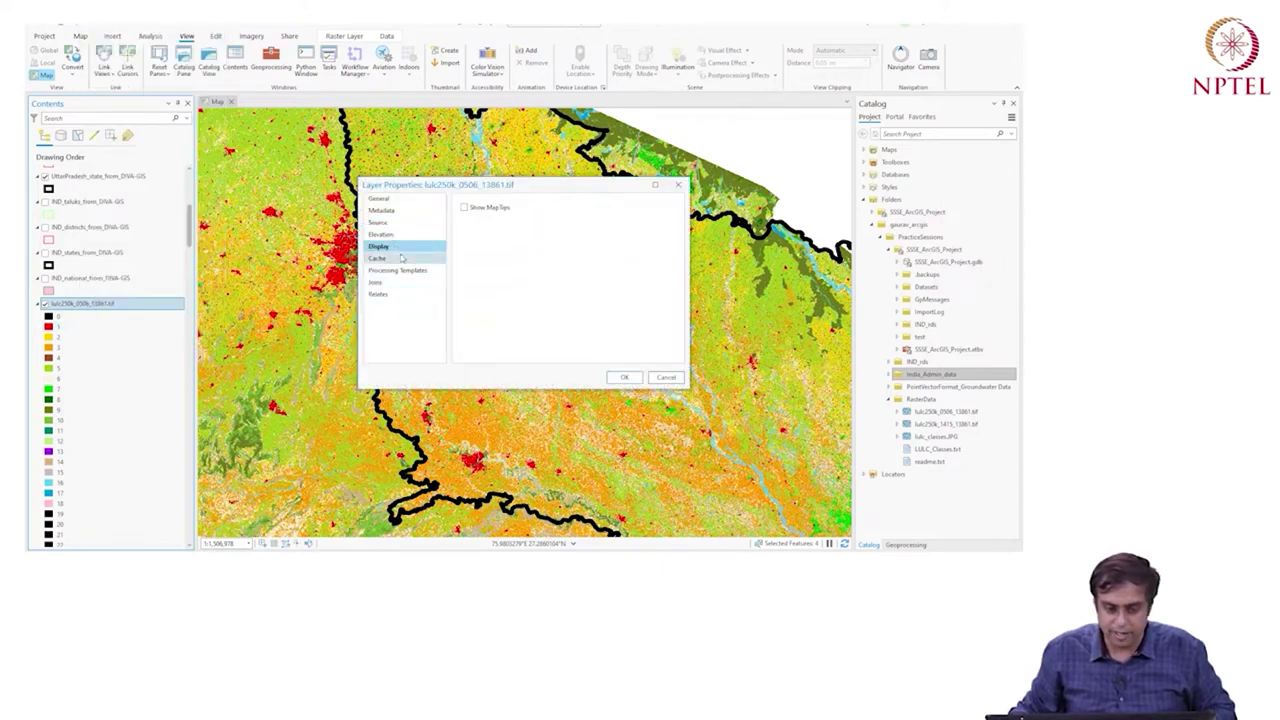
{"action": "left_click", "coordinate": [396, 234]}
{"action": "left_click", "coordinate": [396, 222]}
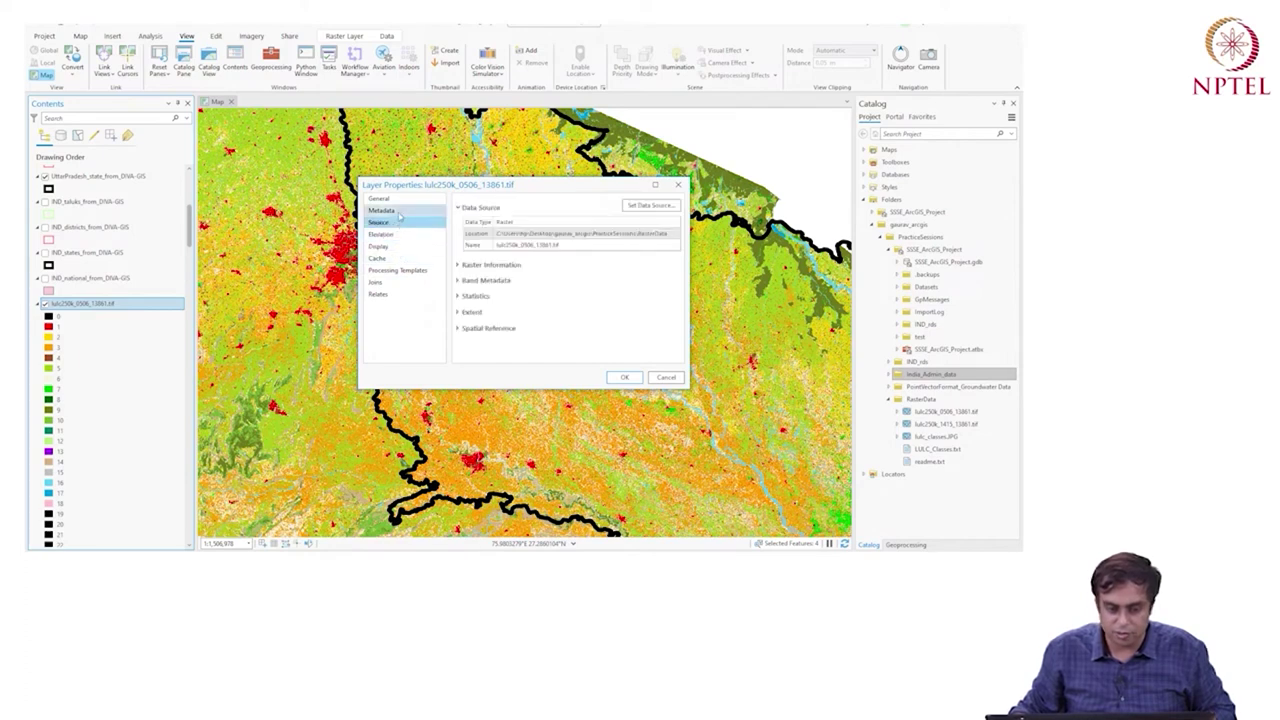
{"action": "left_click", "coordinate": [398, 211]}
{"action": "left_click", "coordinate": [405, 199]}
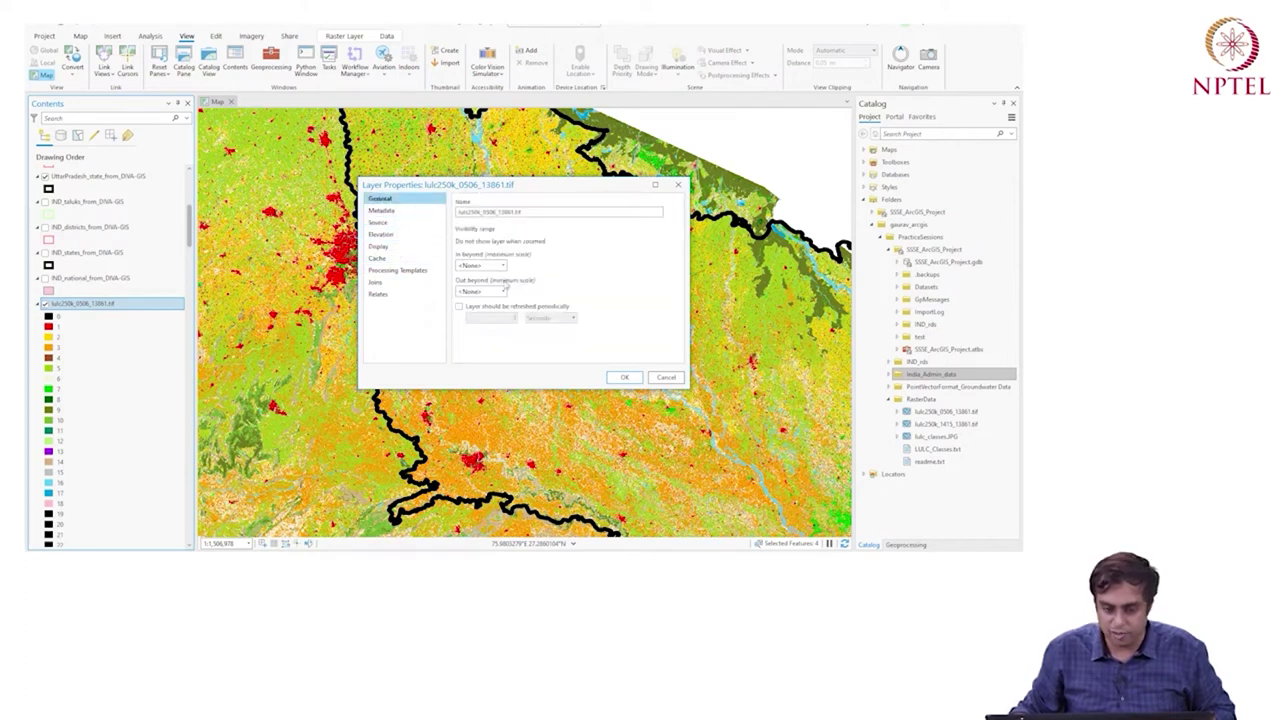
{"action": "left_click", "coordinate": [678, 185]}
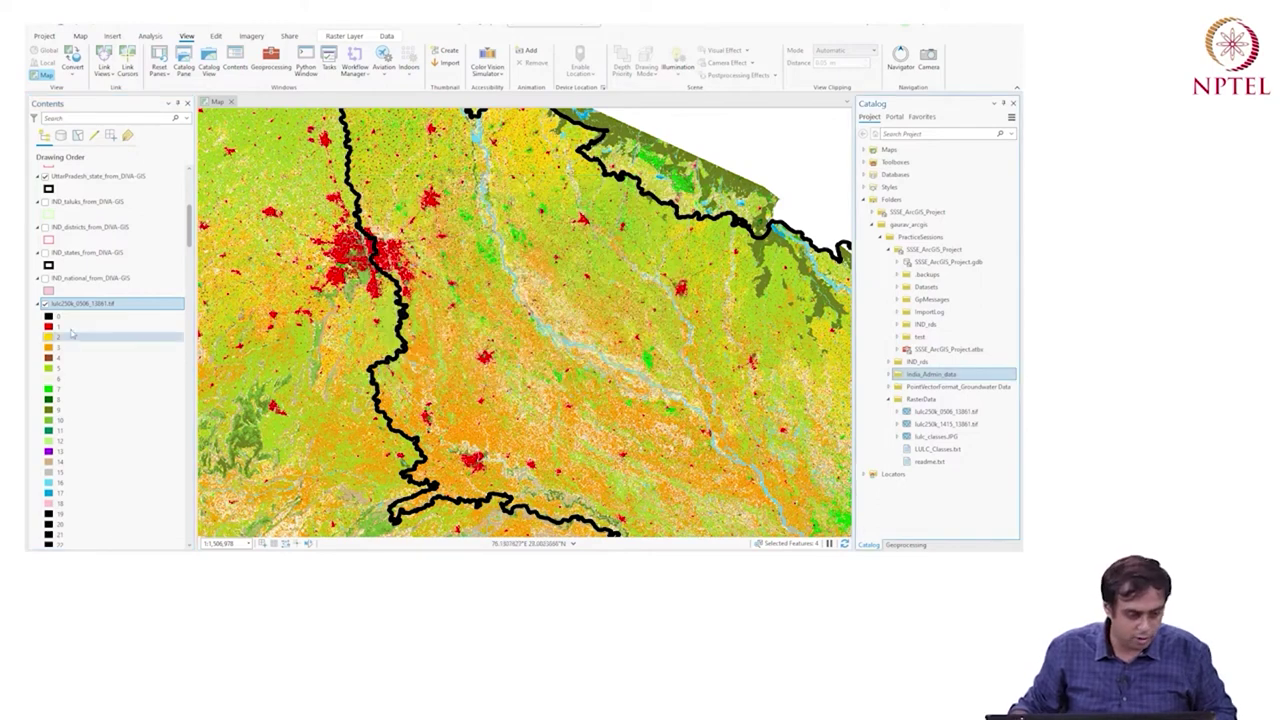
Step: Compare legend classes 1 and 2 of the lulc250k_0506_13861.tif layer with the map, up to northern Uttar Pradesh
{"action": "left_click", "coordinate": [62, 327]}
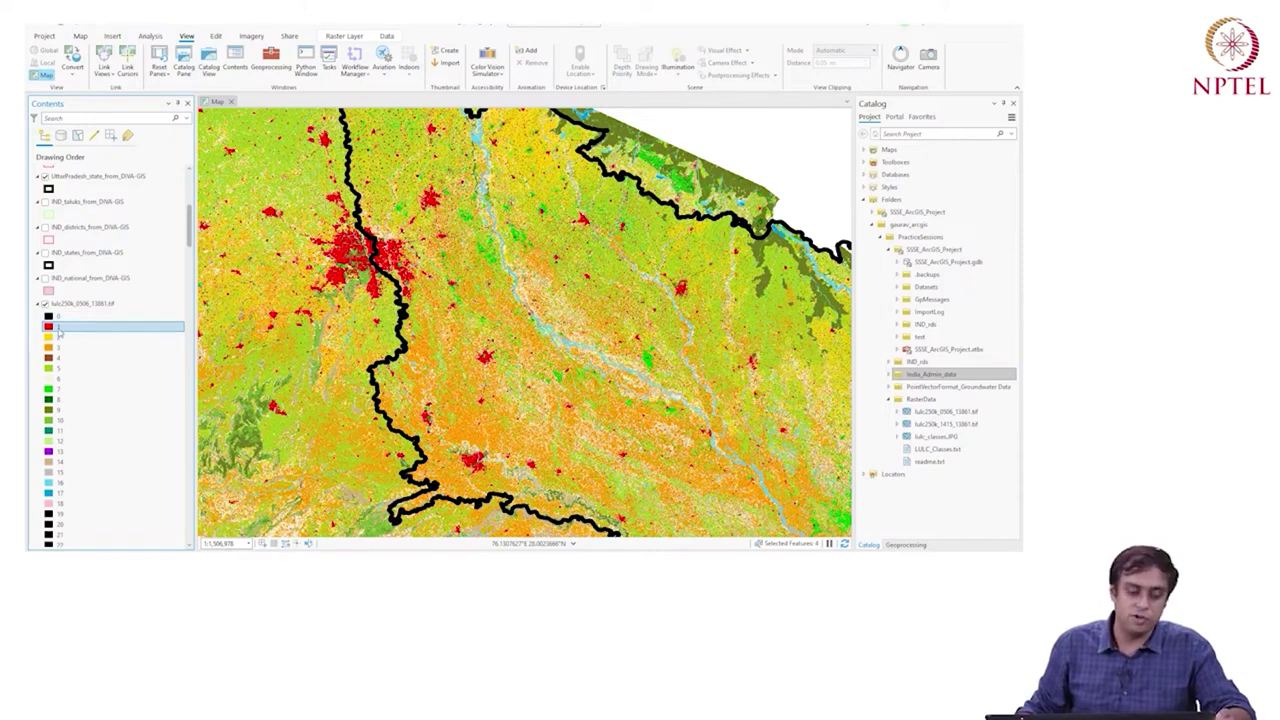
{"action": "left_click", "coordinate": [58, 340]}
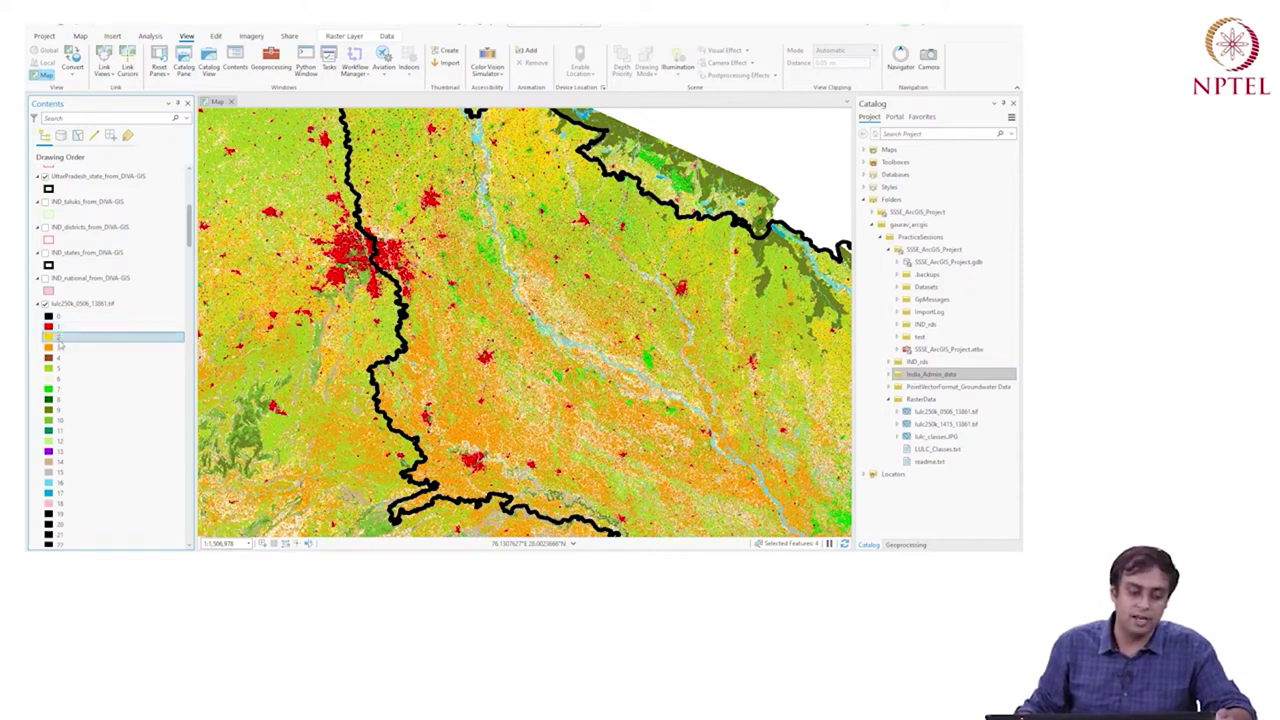
{"action": "left_click_drag", "start_coordinate": [344, 400], "coordinate": [313, 378]}
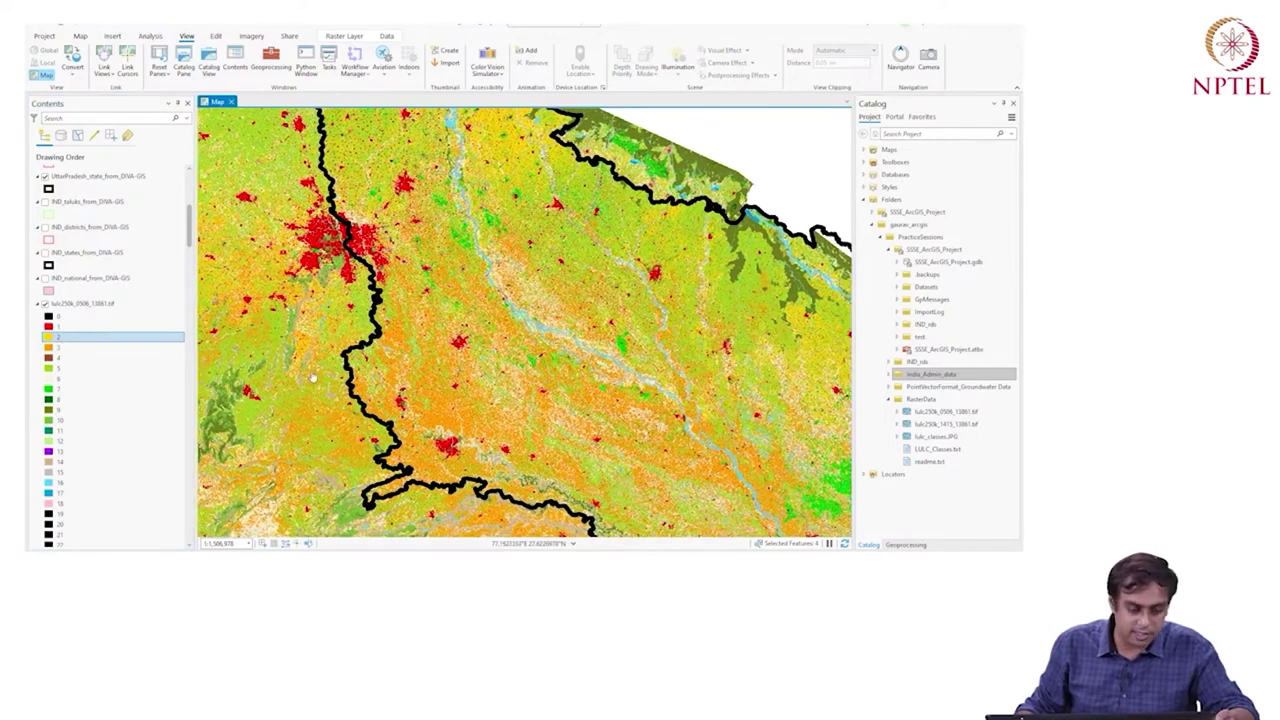
{"action": "key", "text": "Up"}
{"action": "key", "text": "Right"}
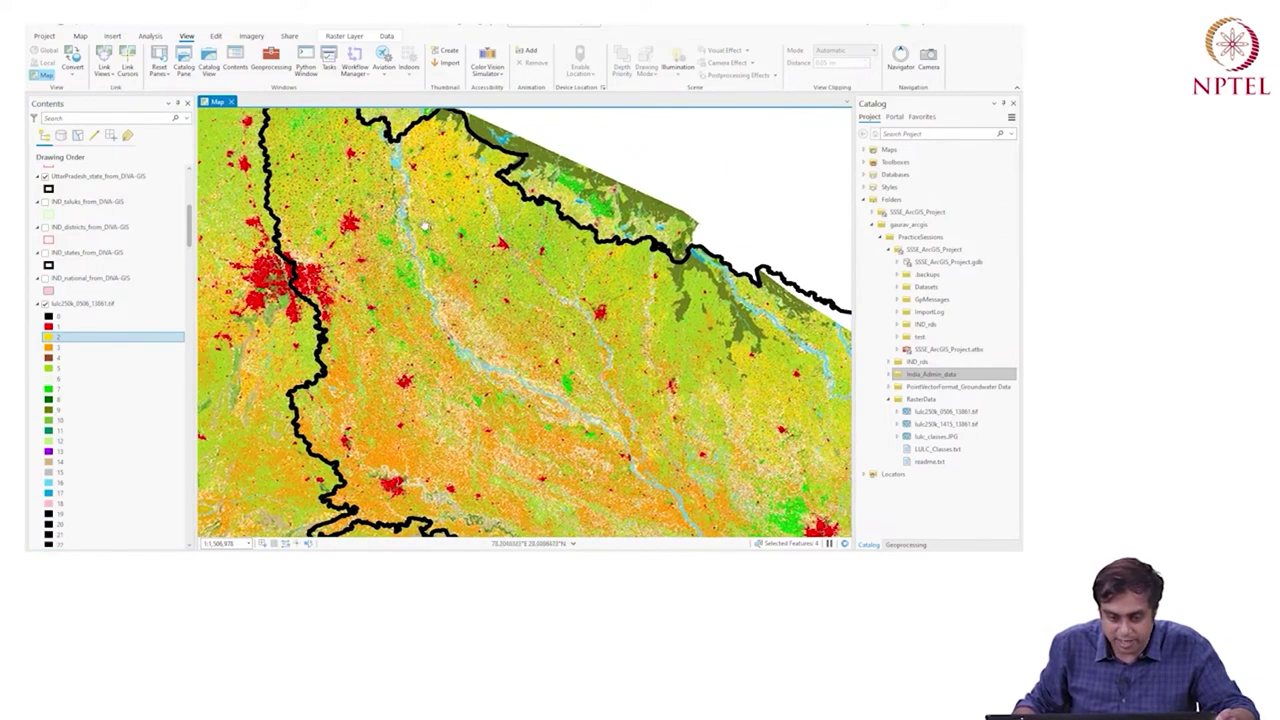
{"action": "scroll", "coordinate": [454, 342], "scroll_direction": "up", "scroll_amount": 2}
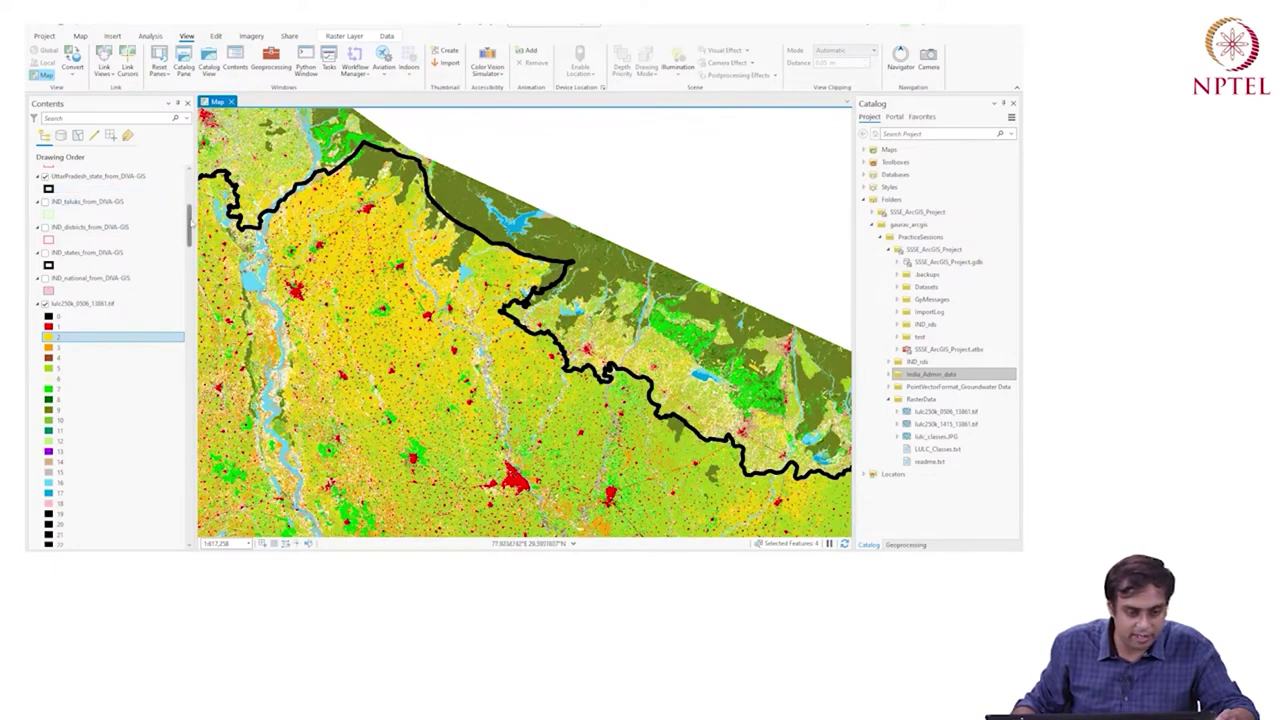
Step: Show the UttarPradesh_districts_1 layer over the land use raster and turn on its district labels
{"action": "left_click_drag", "start_coordinate": [190, 205], "coordinate": [190, 180]}
{"action": "left_click", "coordinate": [45, 366]}
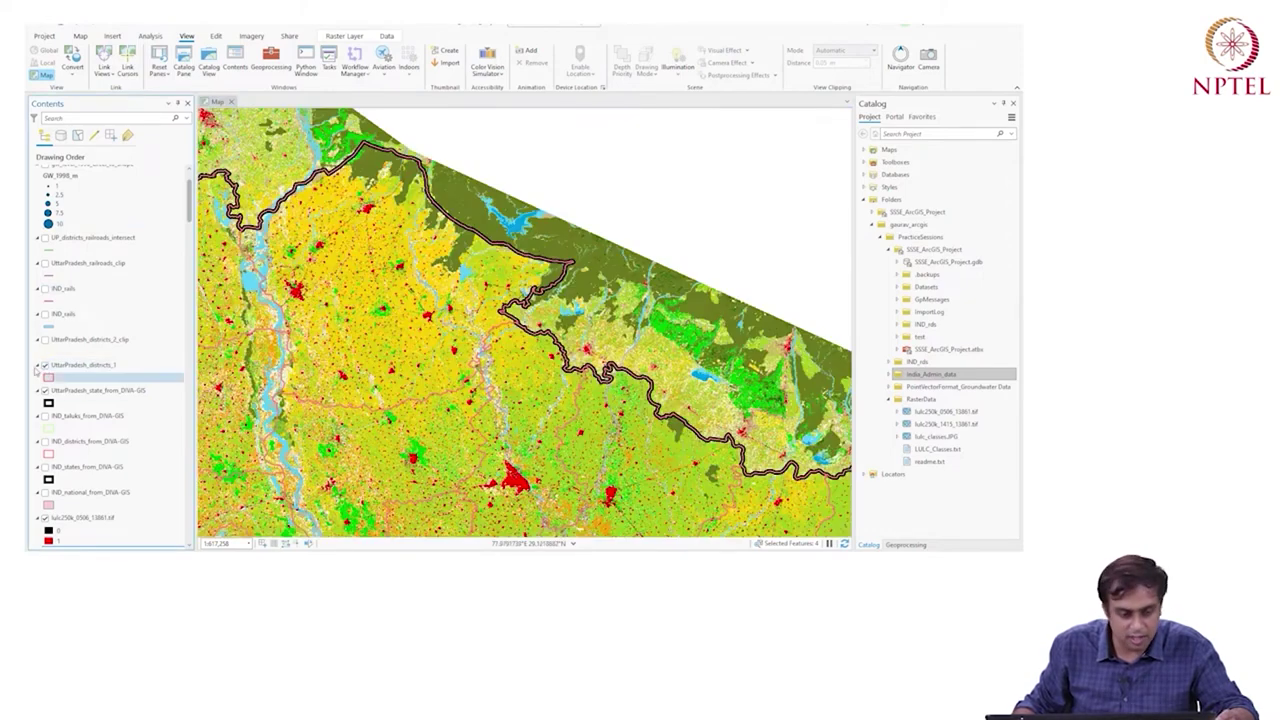
{"action": "right_click", "coordinate": [86, 366]}
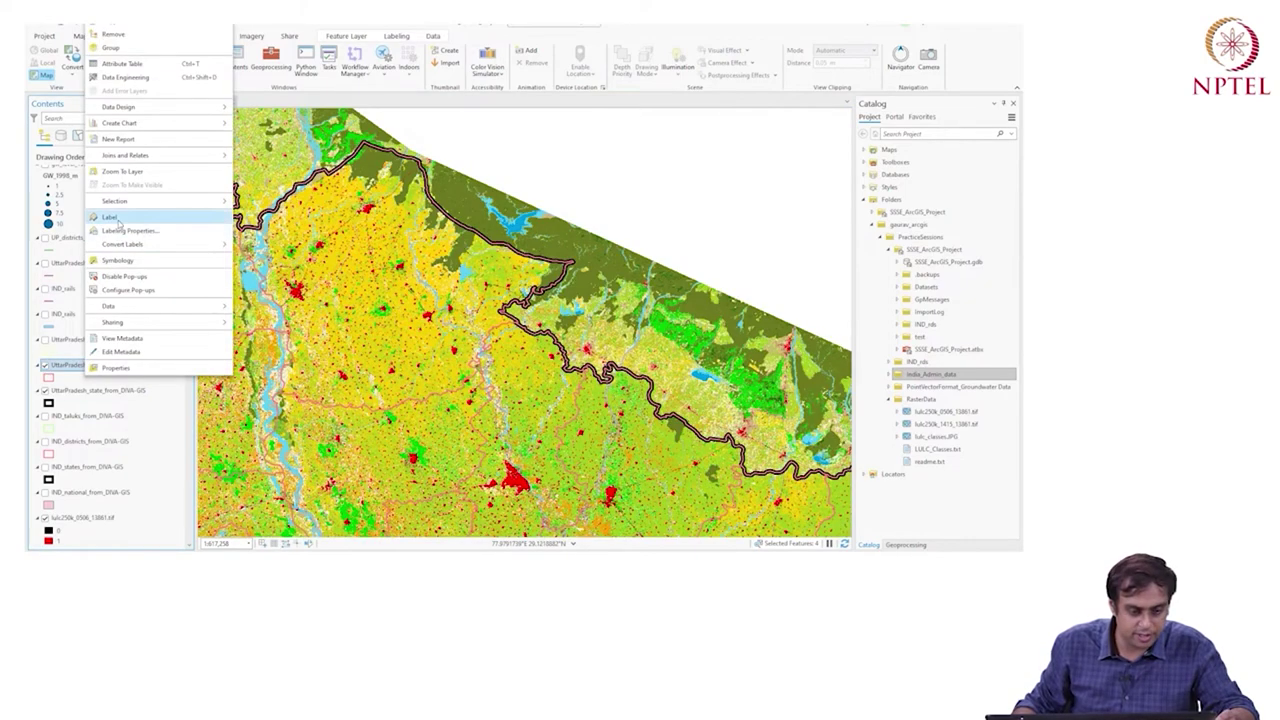
{"action": "key", "text": "Escape"}
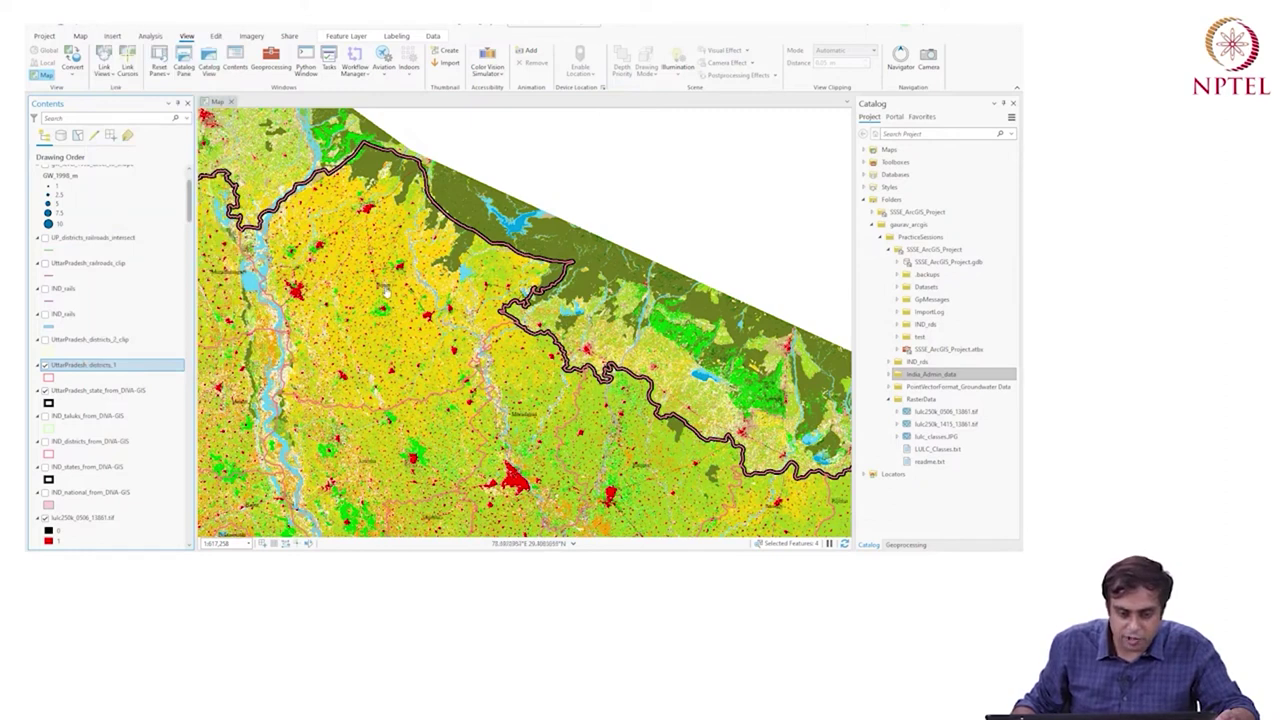
{"action": "scroll", "coordinate": [386, 292], "scroll_direction": "up", "scroll_amount": 1}
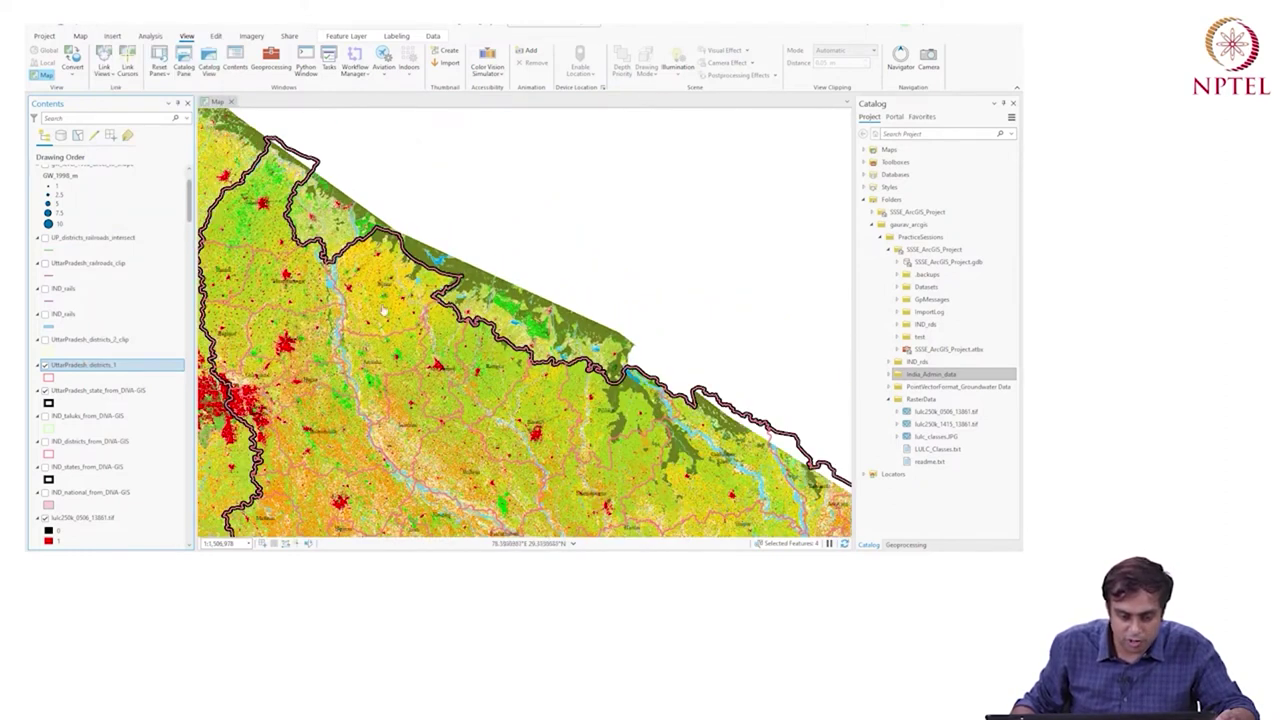
Step: Collapse the legends of the Uttar Pradesh state, IND taluks, districts, states and national, UttarPradesh_districts_2_clip and both IND rail layers
{"action": "scroll", "coordinate": [68, 489], "scroll_direction": "down", "scroll_amount": 1}
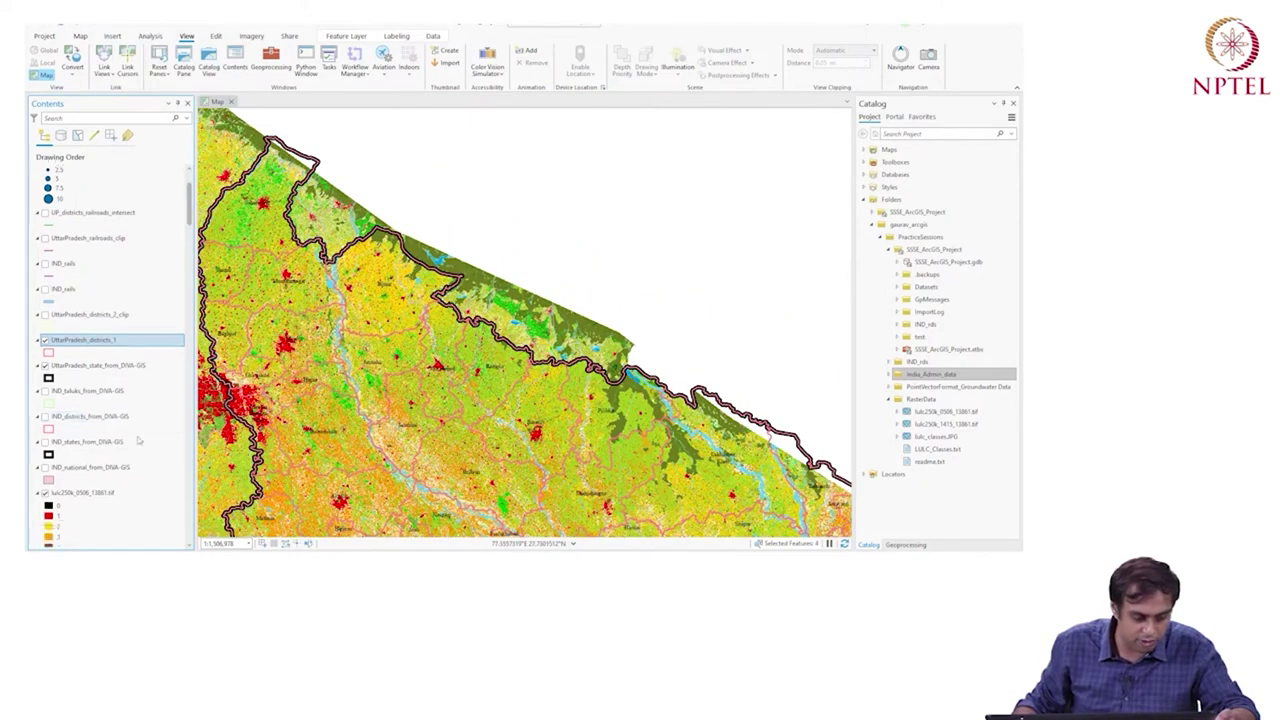
{"action": "left_click", "coordinate": [39, 366]}
{"action": "left_click", "coordinate": [39, 378]}
{"action": "left_click", "coordinate": [39, 391]}
{"action": "left_click", "coordinate": [39, 403]}
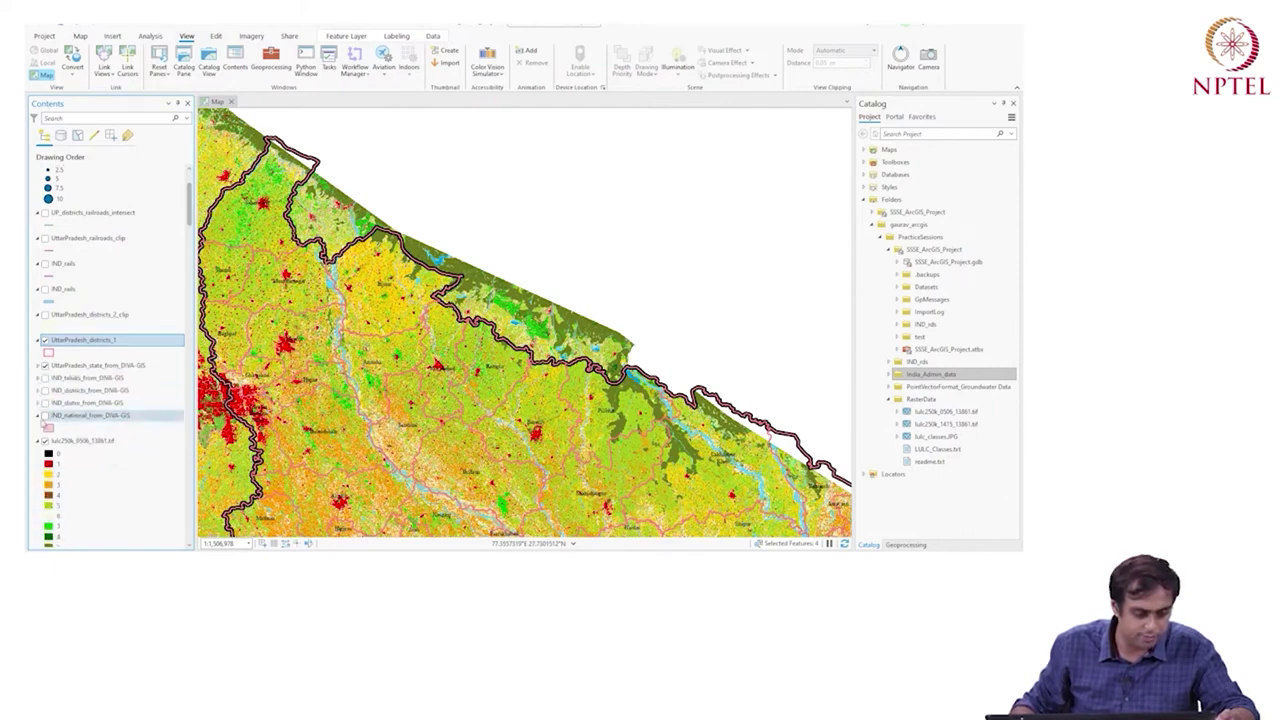
{"action": "left_click", "coordinate": [39, 415]}
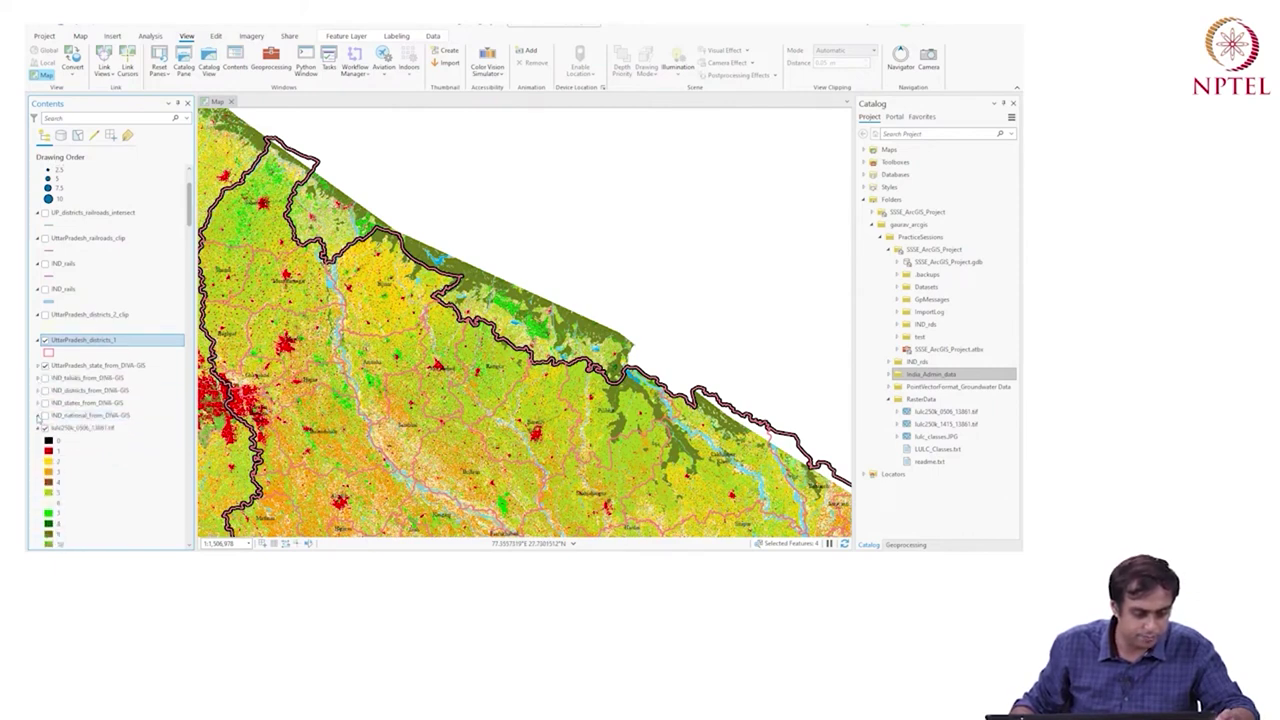
{"action": "left_click", "coordinate": [38, 315]}
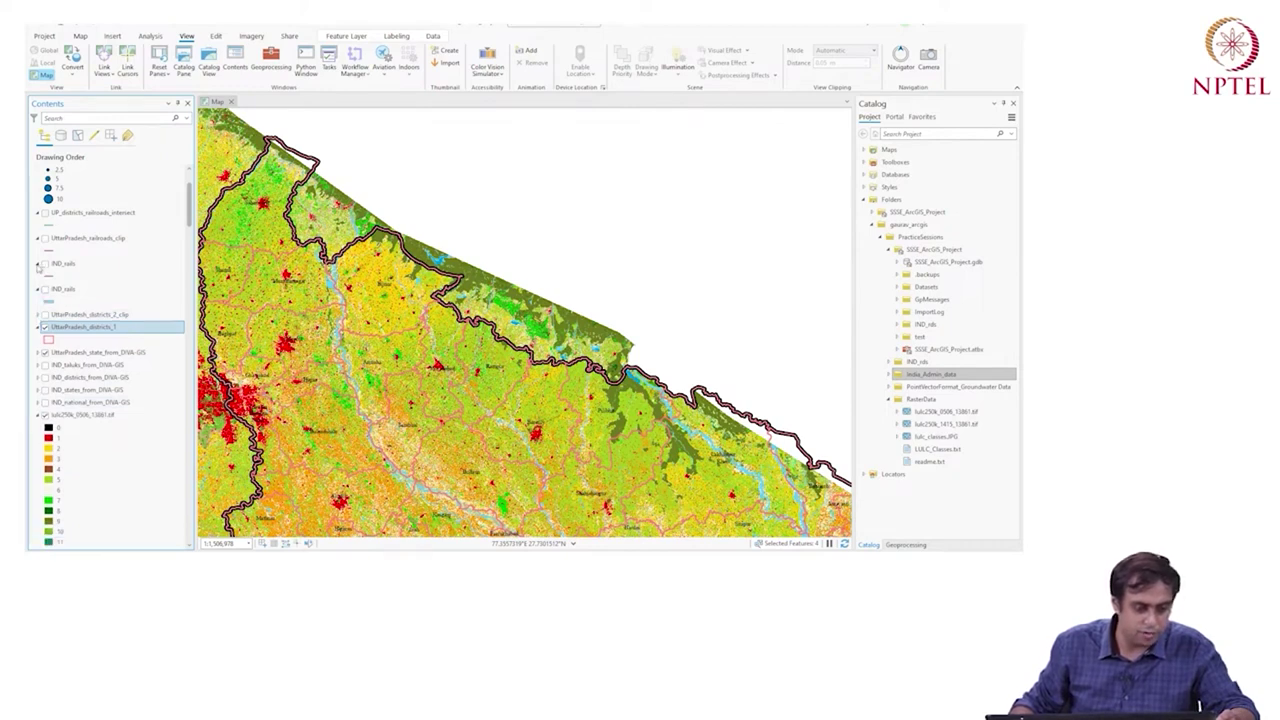
{"action": "left_click", "coordinate": [38, 265]}
{"action": "left_click", "coordinate": [38, 276]}
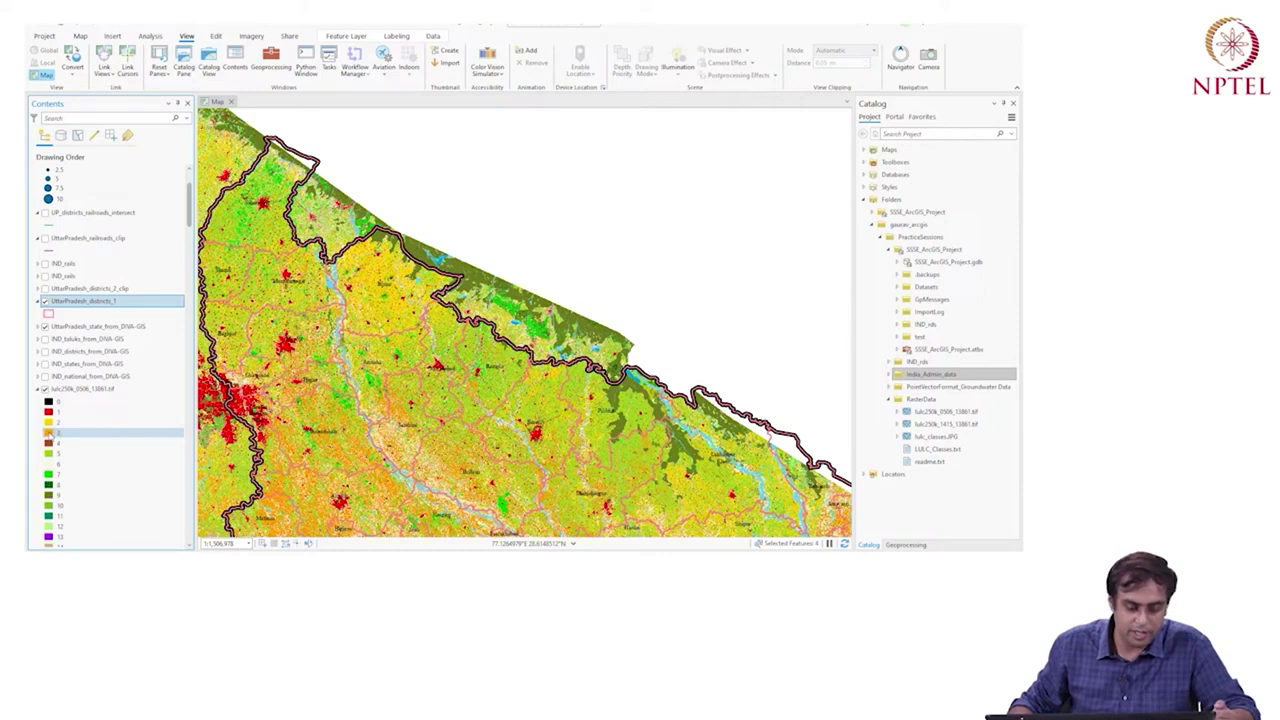
Step: Examine the distribution of land use classes across the labelled districts, from western to eastern Uttar Pradesh and back
{"action": "left_click_drag", "start_coordinate": [213, 499], "coordinate": [213, 422]}
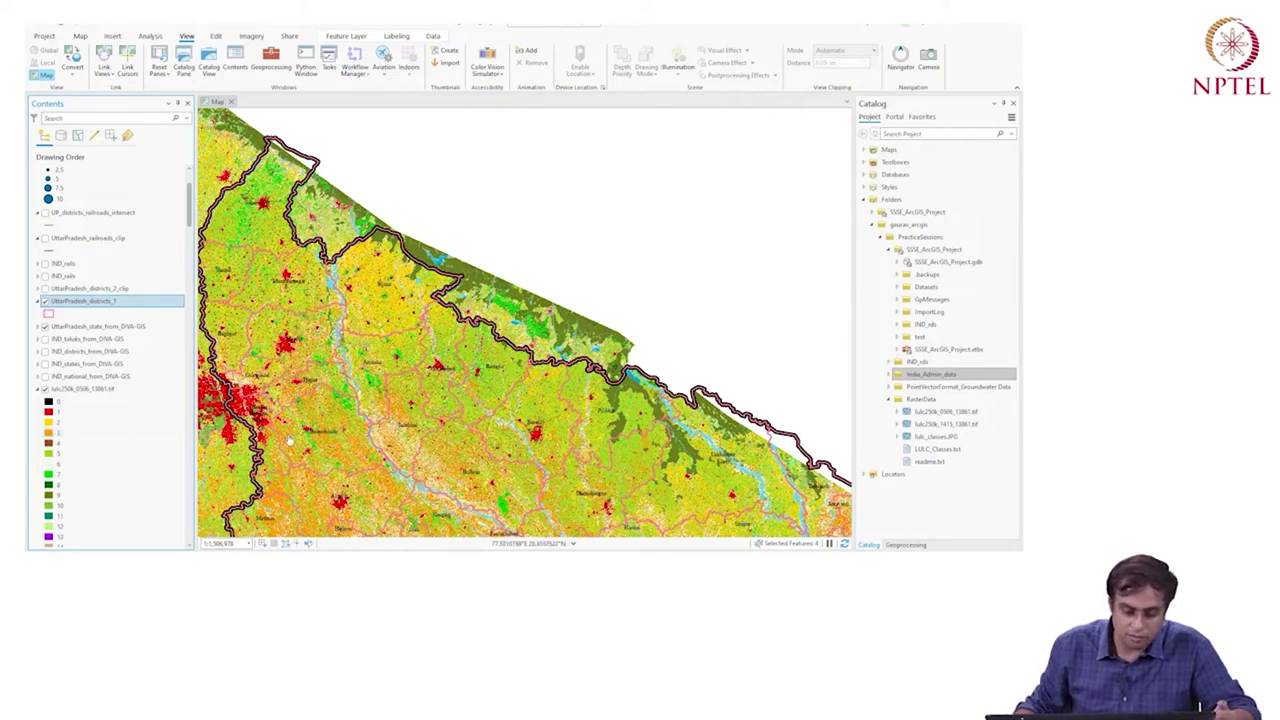
{"action": "scroll", "coordinate": [215, 390], "scroll_direction": "down", "scroll_amount": 2}
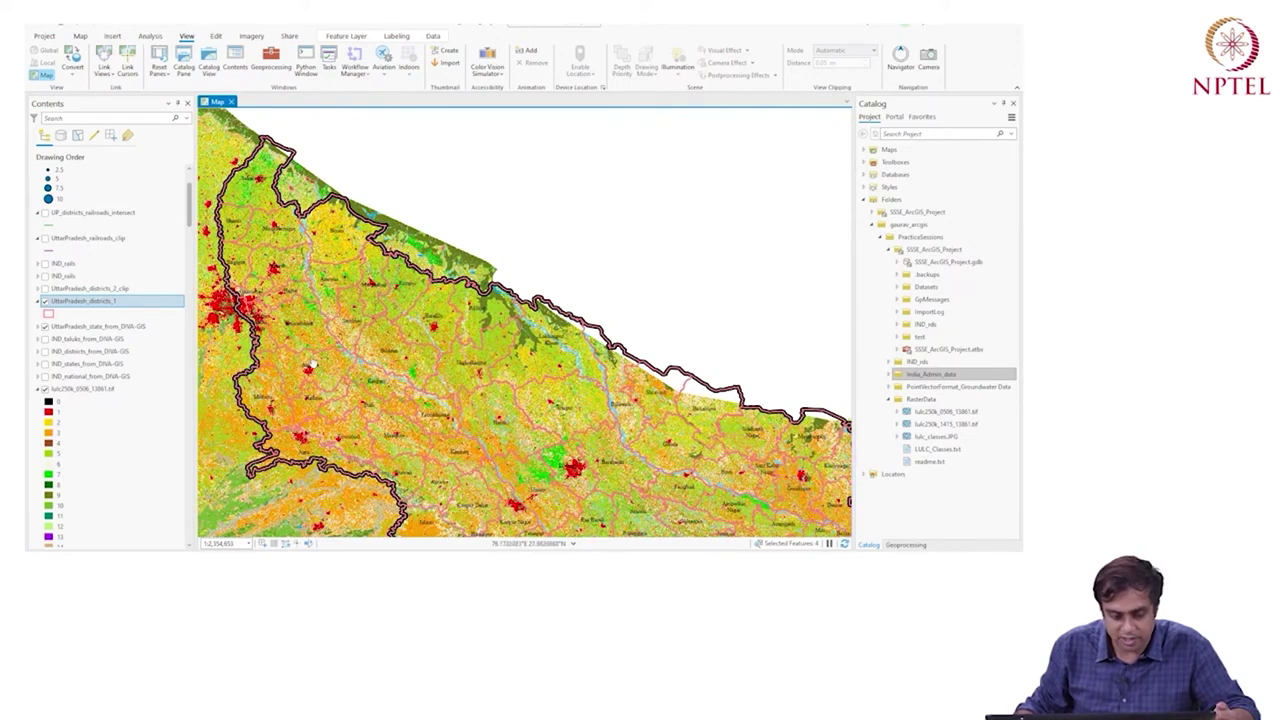
{"action": "left_click_drag", "start_coordinate": [398, 460], "coordinate": [292, 291]}
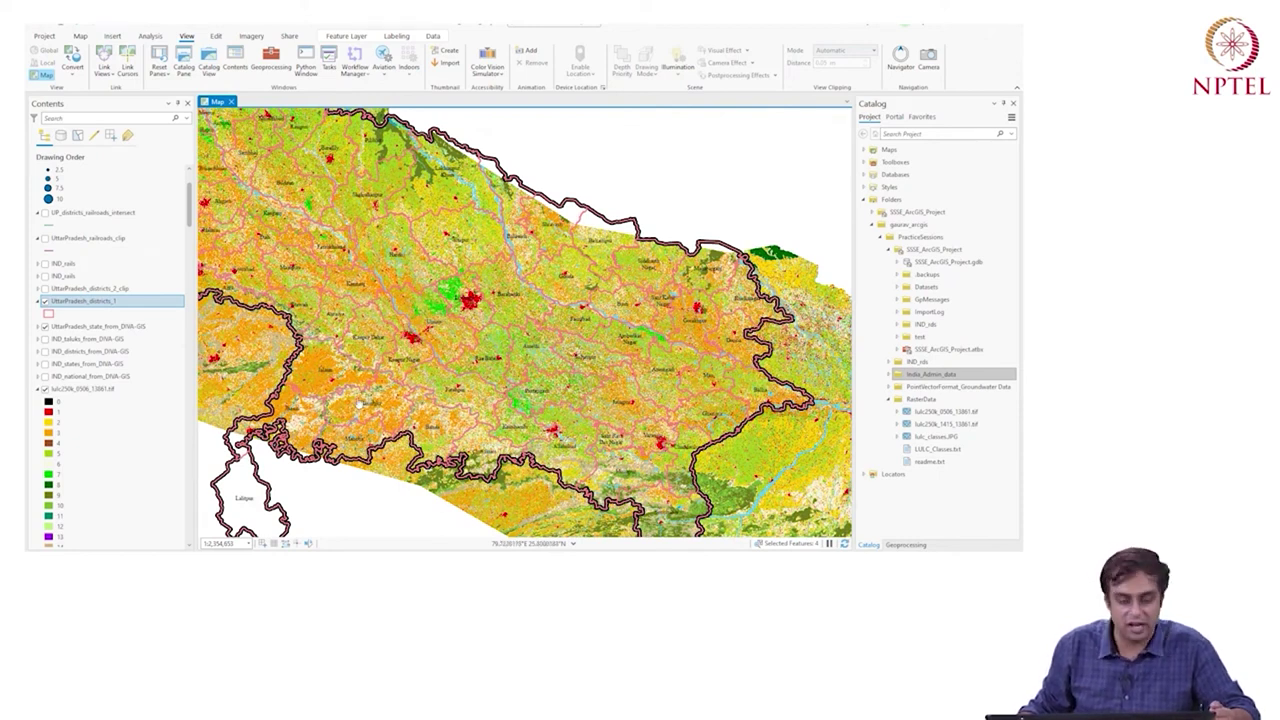
{"action": "left_click_drag", "start_coordinate": [366, 401], "coordinate": [383, 410]}
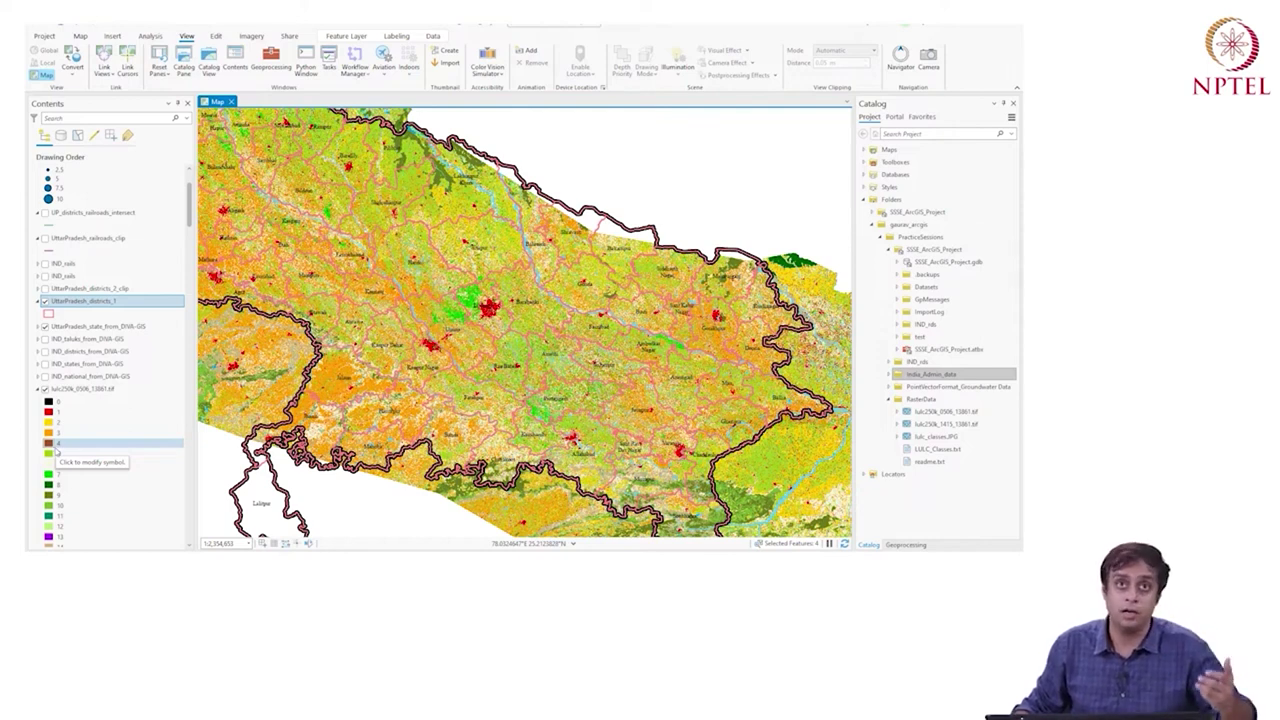
{"action": "left_click_drag", "start_coordinate": [263, 397], "coordinate": [359, 463]}
{"action": "left_click_drag", "start_coordinate": [582, 485], "coordinate": [516, 450]}
{"action": "left_click_drag", "start_coordinate": [500, 345], "coordinate": [368, 441]}
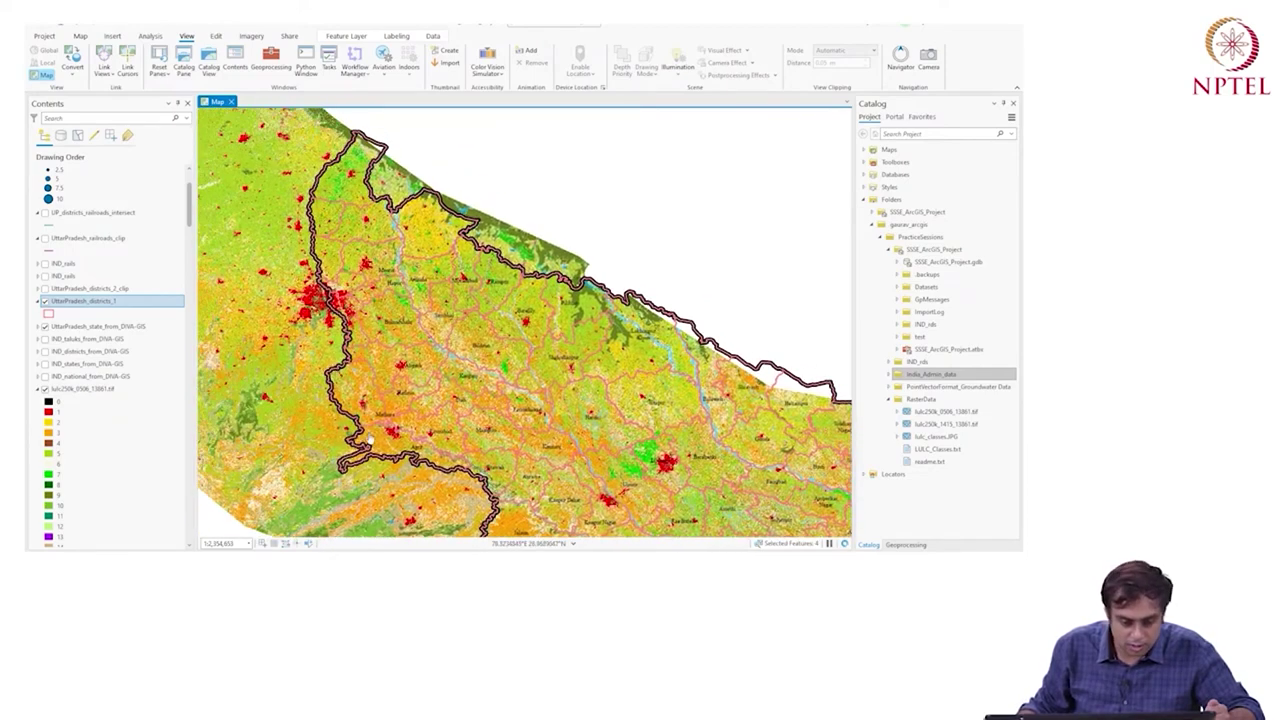
Step: Examine the land use classes close up around the state boundary near Agra and the water bodies southwest of it
{"action": "scroll", "coordinate": [369, 441], "scroll_direction": "up", "scroll_amount": 5}
{"action": "left_click_drag", "start_coordinate": [506, 448], "coordinate": [296, 303]}
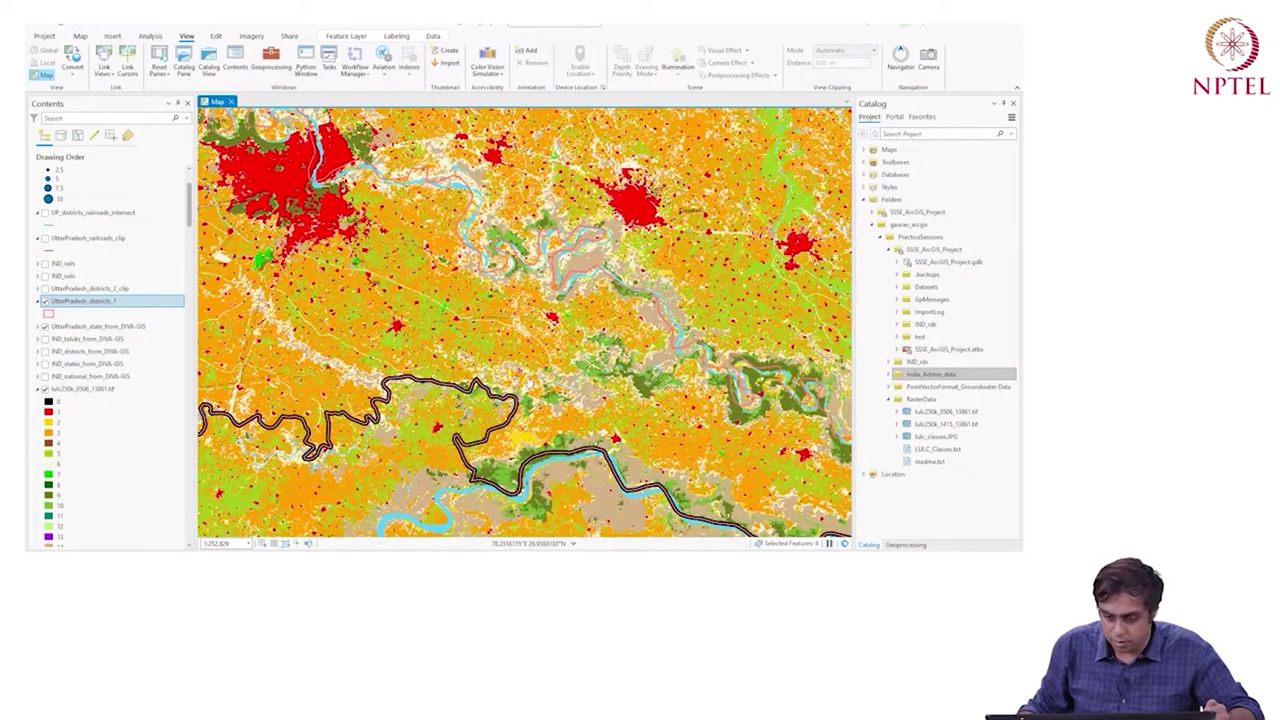
{"action": "left_click_drag", "start_coordinate": [505, 500], "coordinate": [530, 380]}
{"action": "left_click_drag", "start_coordinate": [530, 470], "coordinate": [558, 370]}
{"action": "scroll", "coordinate": [558, 370], "scroll_direction": "down", "scroll_amount": 2}
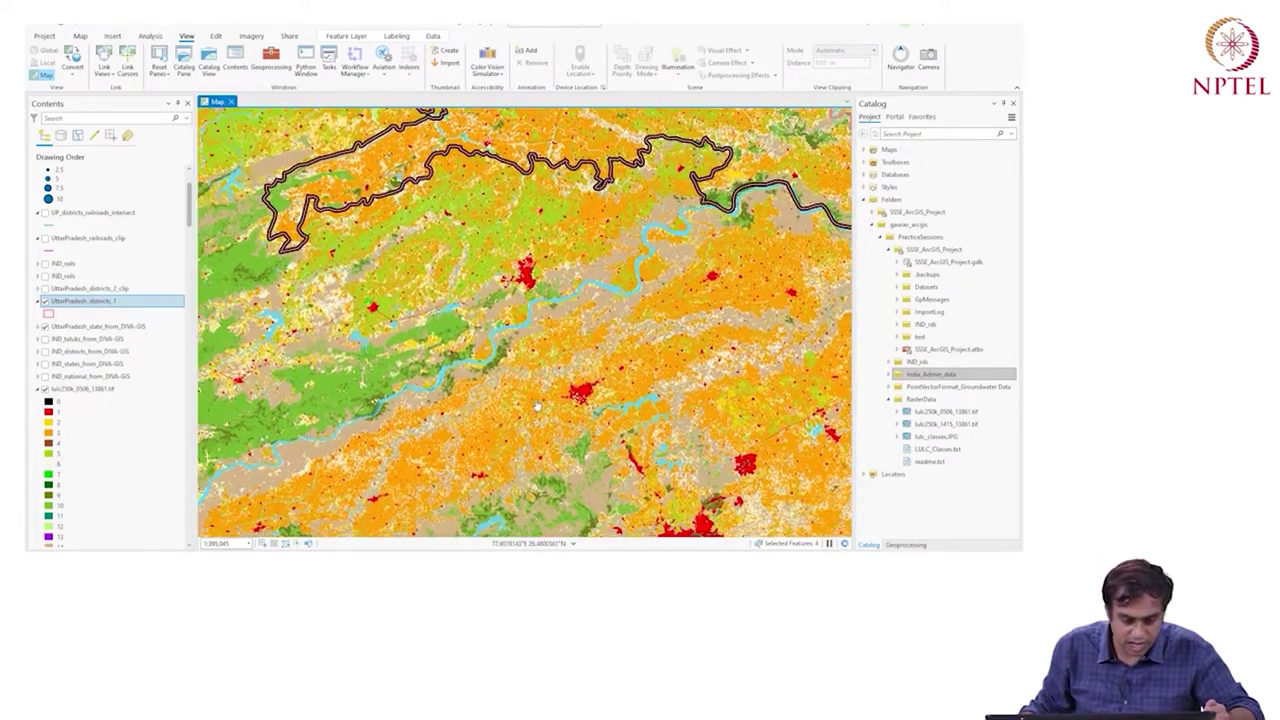
{"action": "scroll", "coordinate": [537, 406], "scroll_direction": "up", "scroll_amount": 4}
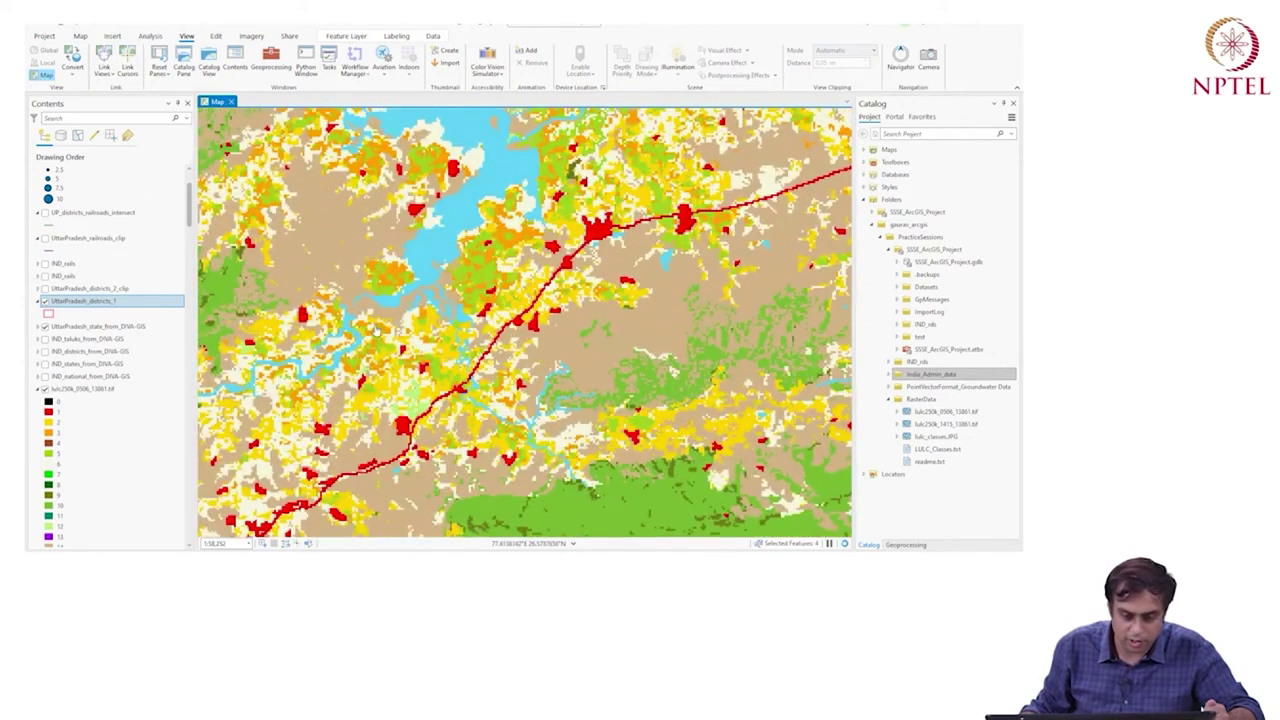
{"action": "left_click_drag", "start_coordinate": [384, 310], "coordinate": [370, 338]}
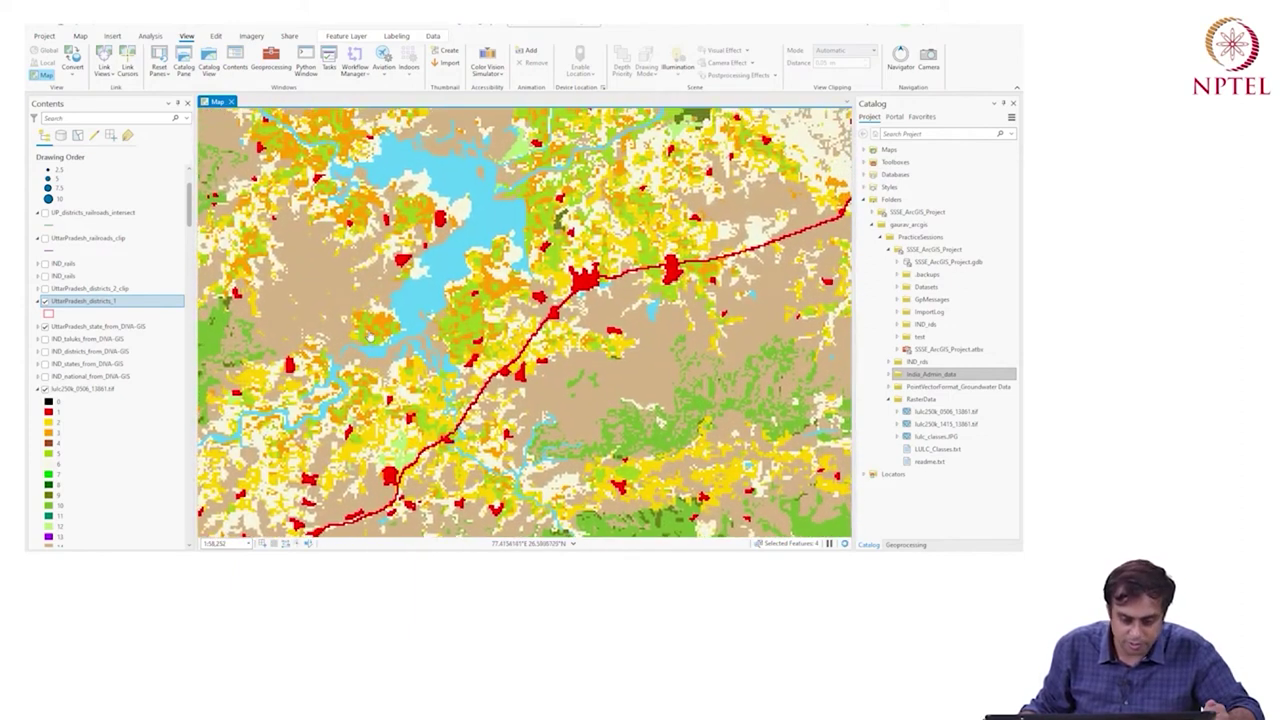
{"action": "scroll", "coordinate": [368, 340], "scroll_direction": "down", "scroll_amount": 3}
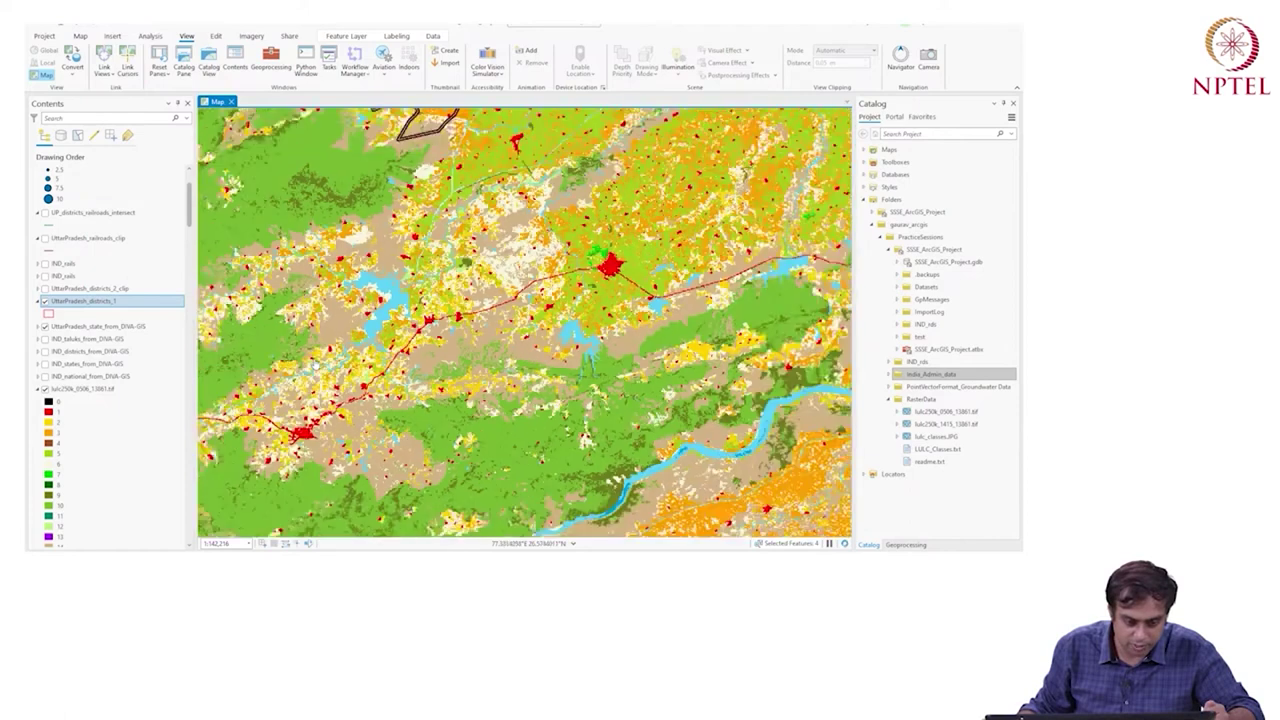
Step: Check the raster's overall coverage against the Uttar Pradesh boundary and inspect the land use in the state's northeastern districts
{"action": "scroll", "coordinate": [431, 402], "scroll_direction": "down", "scroll_amount": 4}
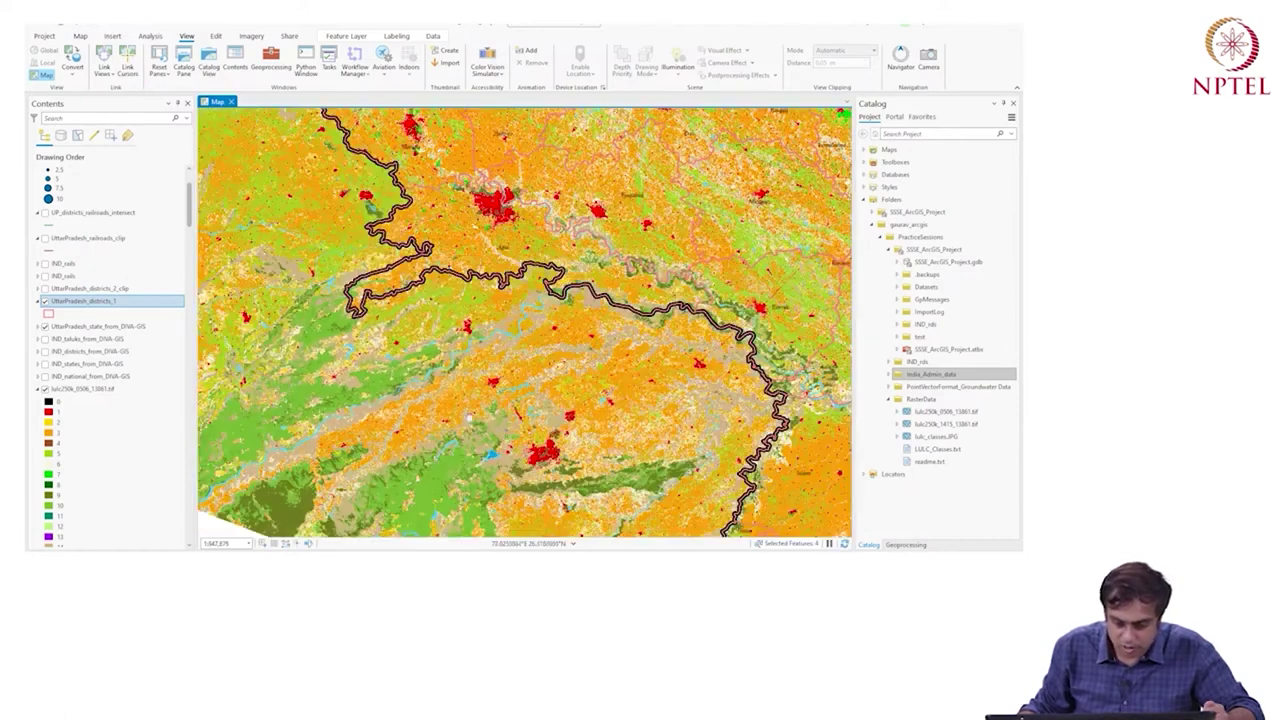
{"action": "scroll", "coordinate": [469, 418], "scroll_direction": "down", "scroll_amount": 3}
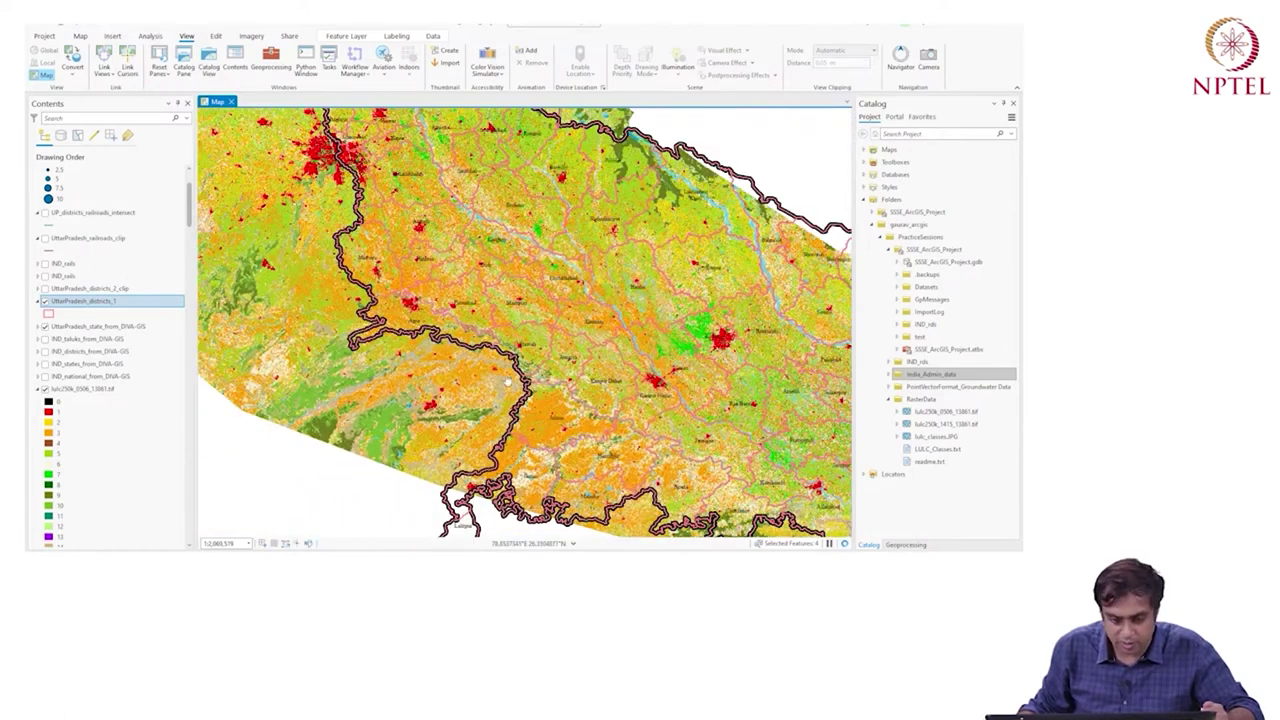
{"action": "scroll", "coordinate": [508, 383], "scroll_direction": "down", "scroll_amount": 3}
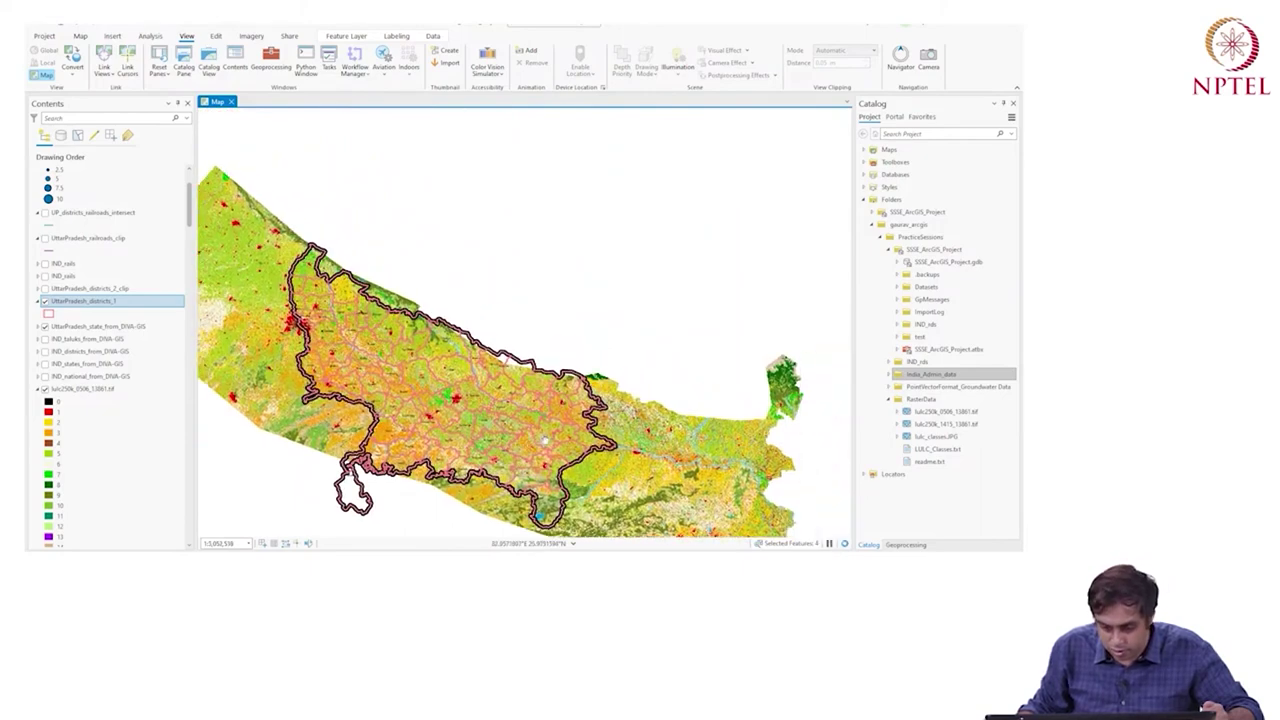
{"action": "scroll", "coordinate": [544, 439], "scroll_direction": "up", "scroll_amount": 5}
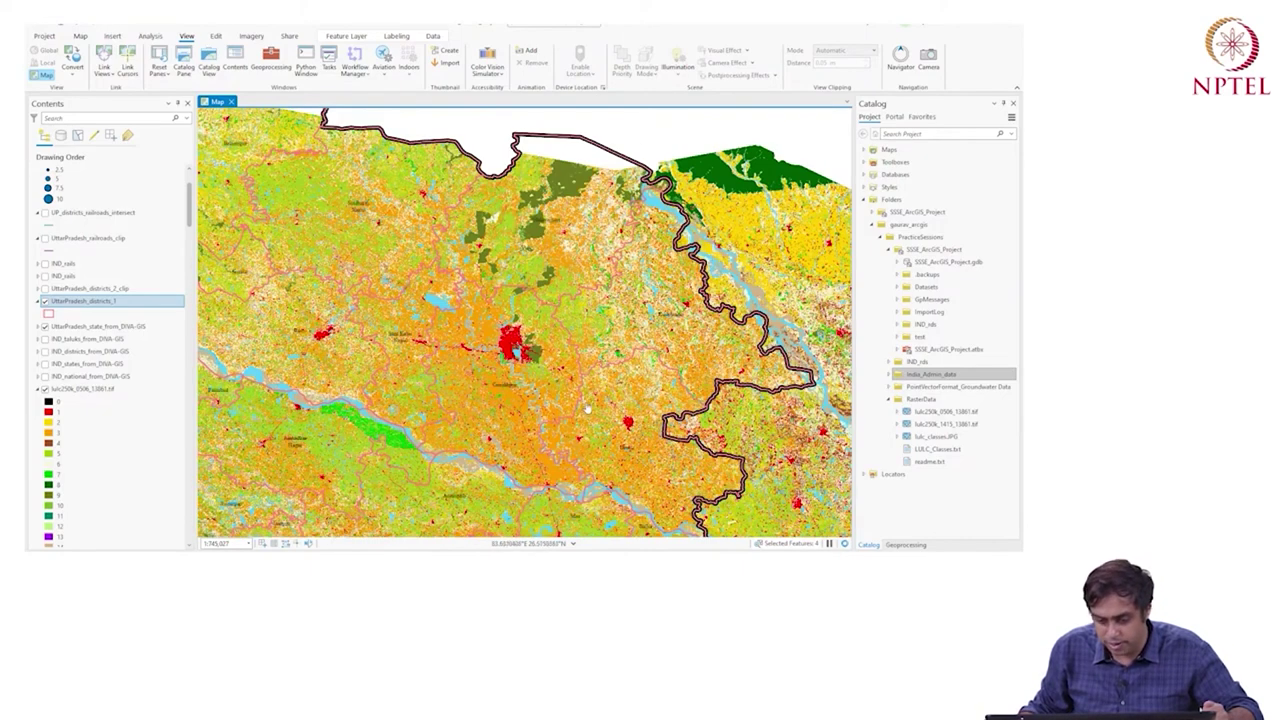
Step: Examine the land use classes east of the Uttar Pradesh boundary, including the water bodies and settlements along the river
{"action": "scroll", "coordinate": [640, 460], "scroll_direction": "down", "scroll_amount": 3}
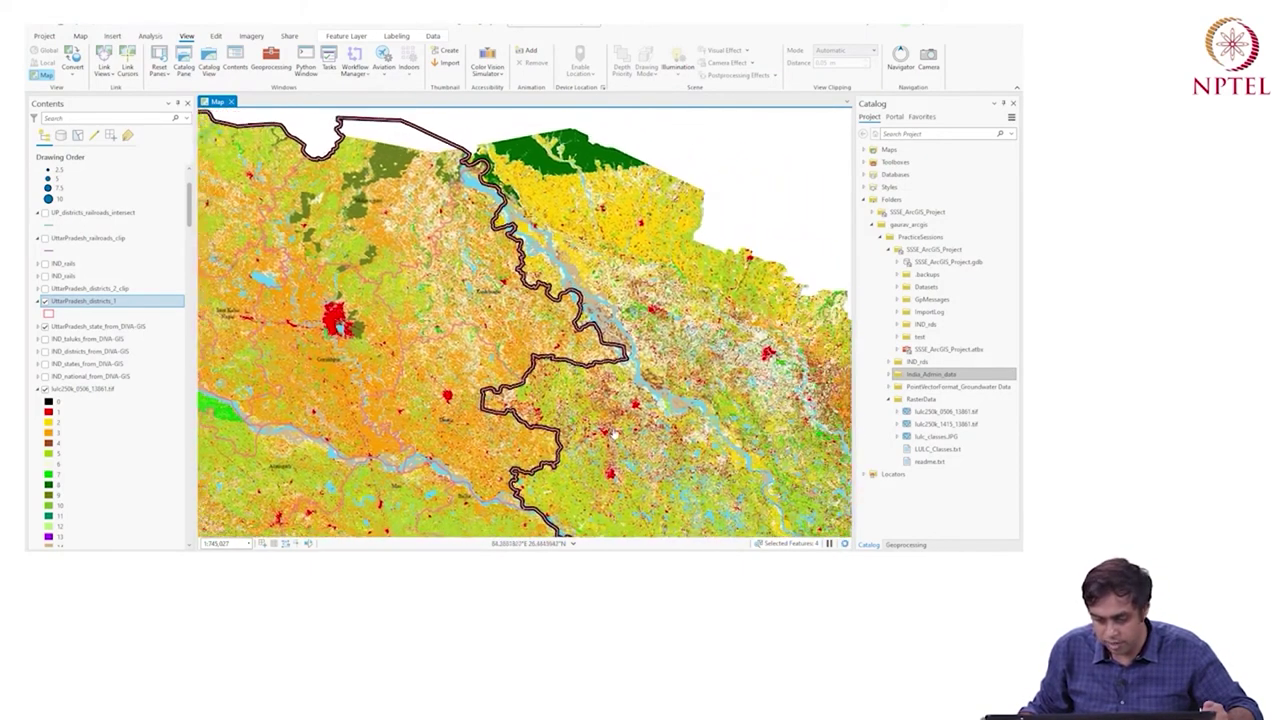
{"action": "scroll", "coordinate": [640, 460], "scroll_direction": "up", "scroll_amount": 5}
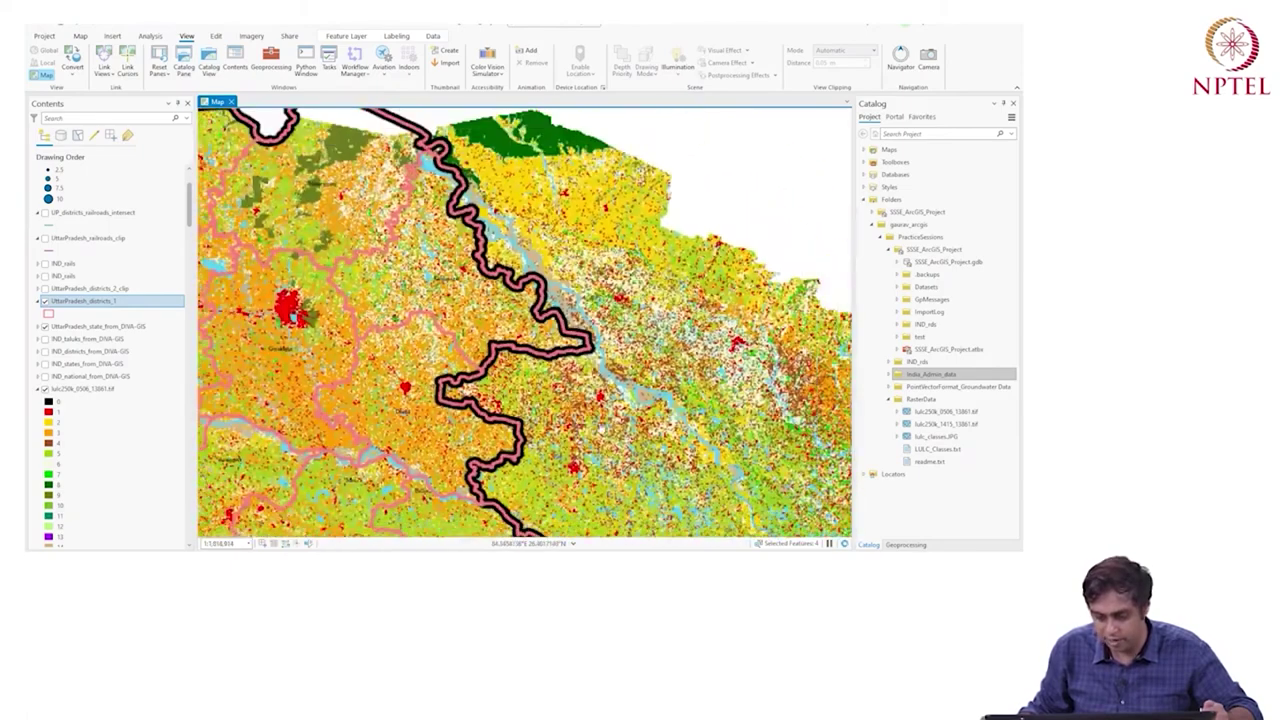
{"action": "scroll", "coordinate": [485, 366], "scroll_direction": "up", "scroll_amount": 10}
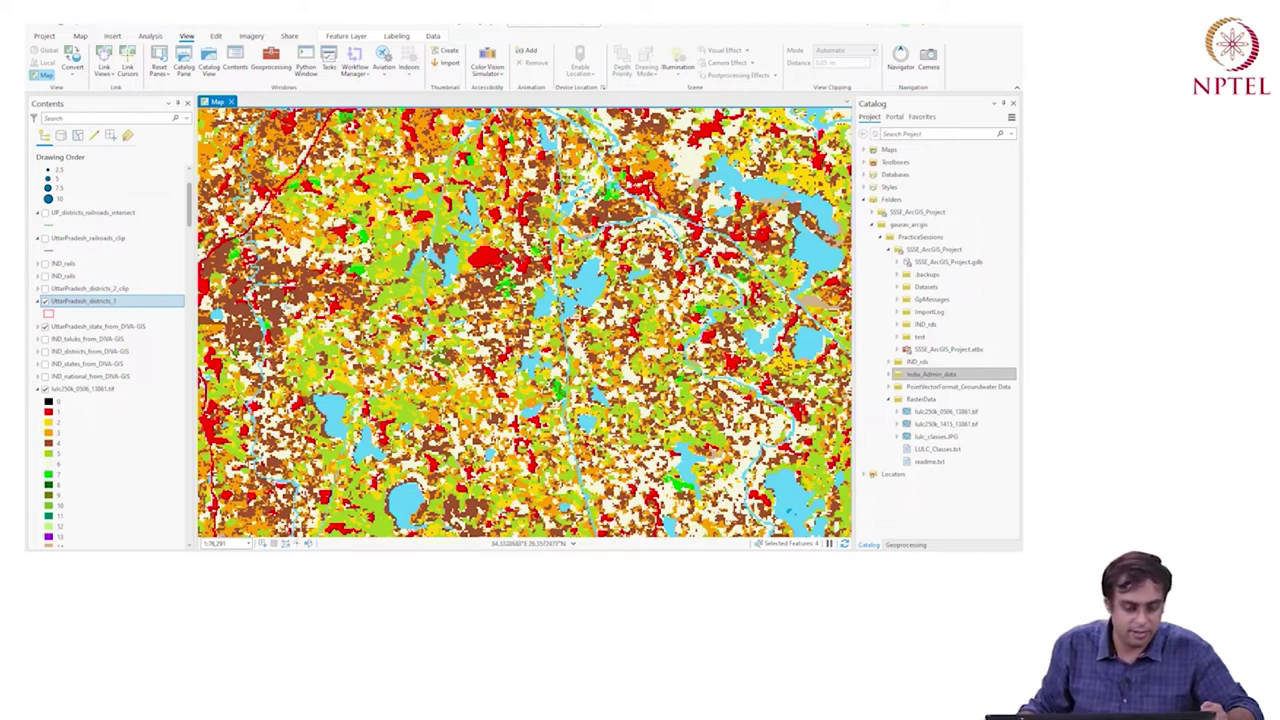
{"action": "scroll", "coordinate": [286, 310], "scroll_direction": "down", "scroll_amount": 5}
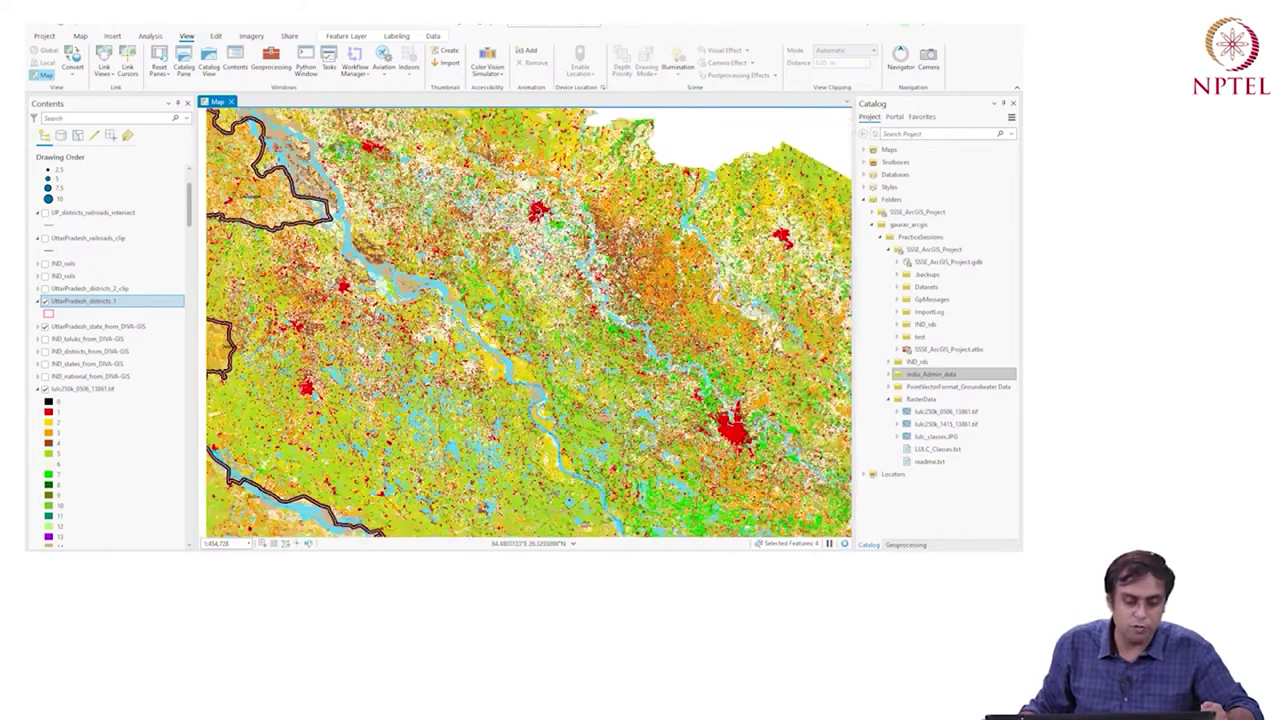
{"action": "scroll", "coordinate": [346, 341], "scroll_direction": "down", "scroll_amount": 1}
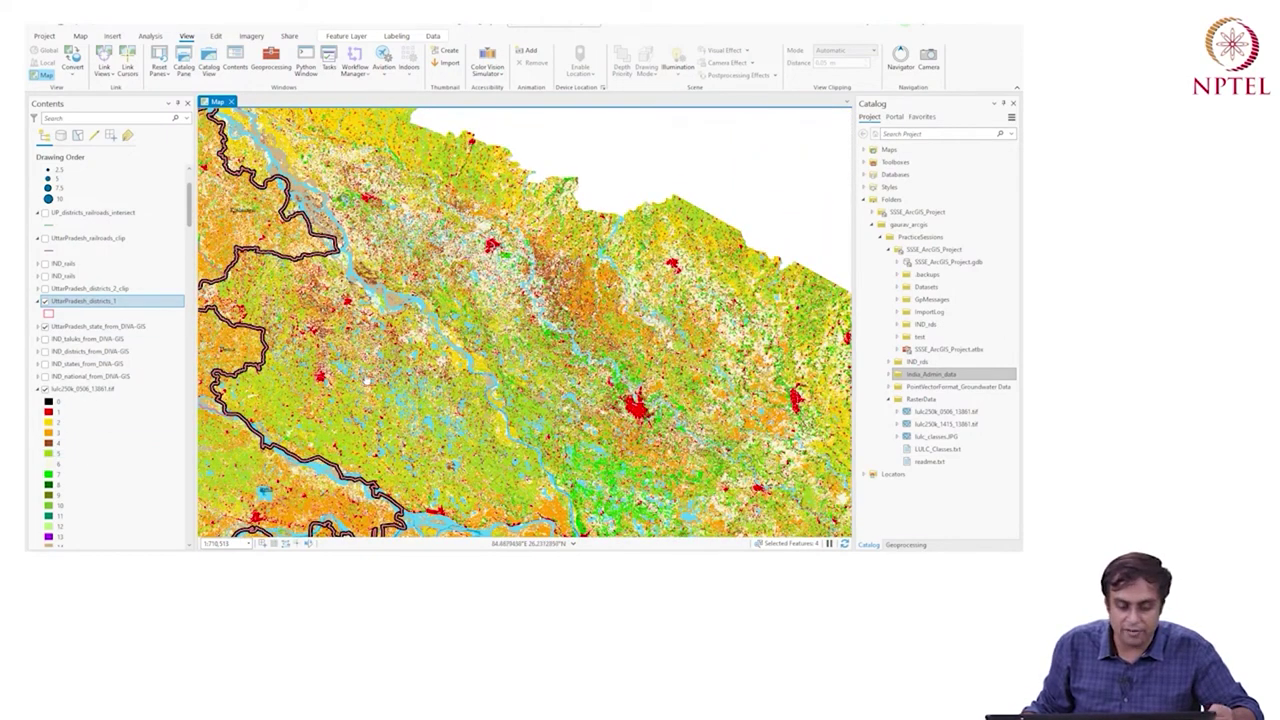
{"action": "scroll", "coordinate": [366, 385], "scroll_direction": "down", "scroll_amount": 2}
{"action": "scroll", "coordinate": [622, 388], "scroll_direction": "down", "scroll_amount": 3}
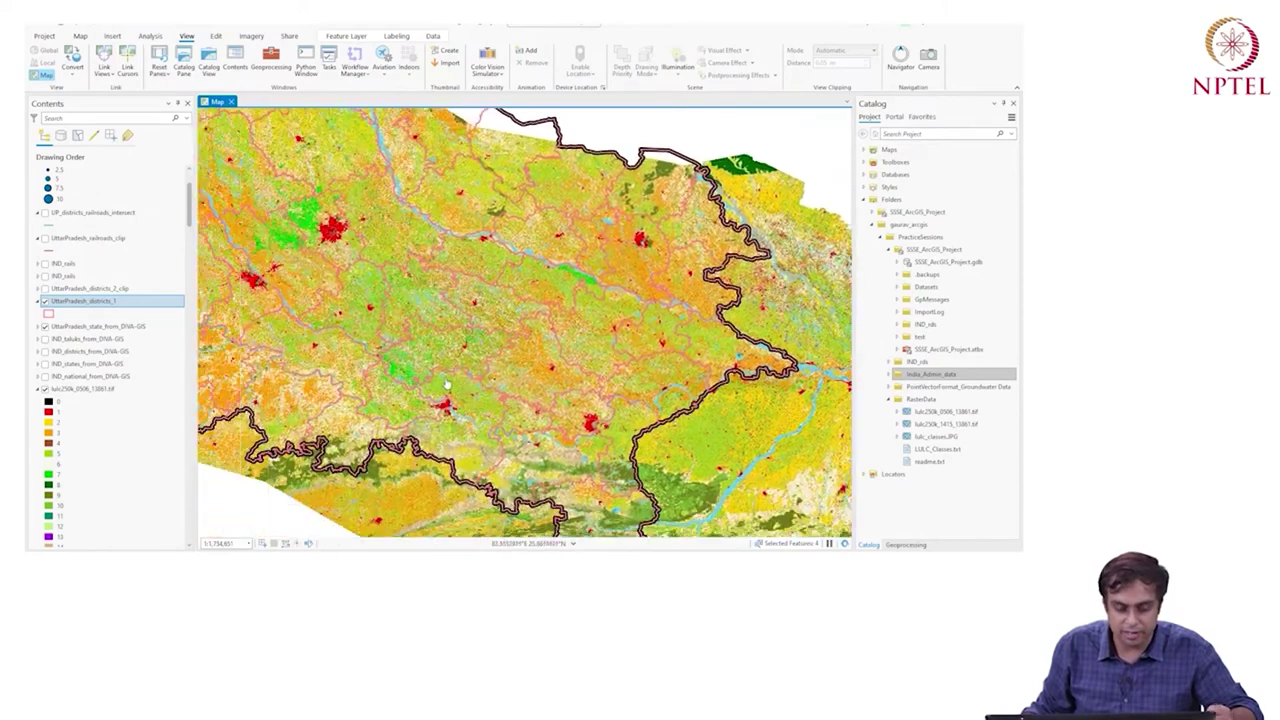
Step: Examine the land use classes in western and central Uttar Pradesh, including the river stretches and the forests near the northern boundary
{"action": "scroll", "coordinate": [498, 279], "scroll_direction": "up", "scroll_amount": 5}
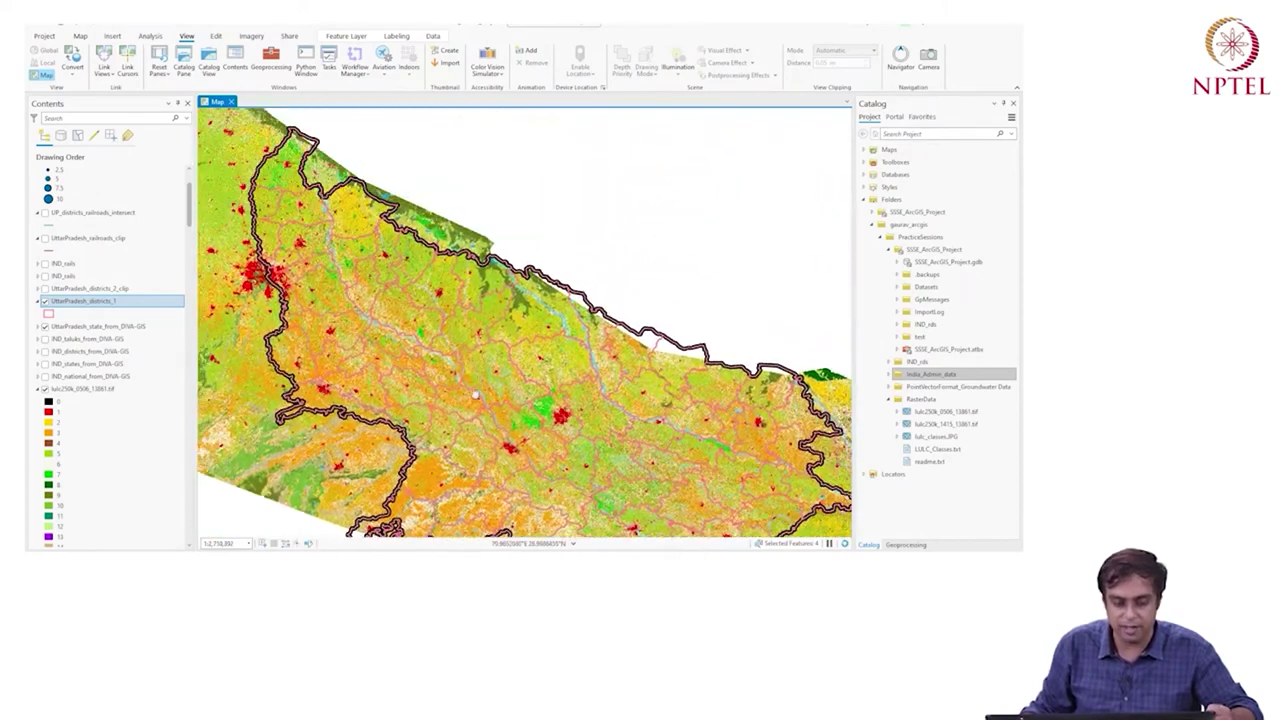
{"action": "scroll", "coordinate": [474, 325], "scroll_direction": "up", "scroll_amount": 3}
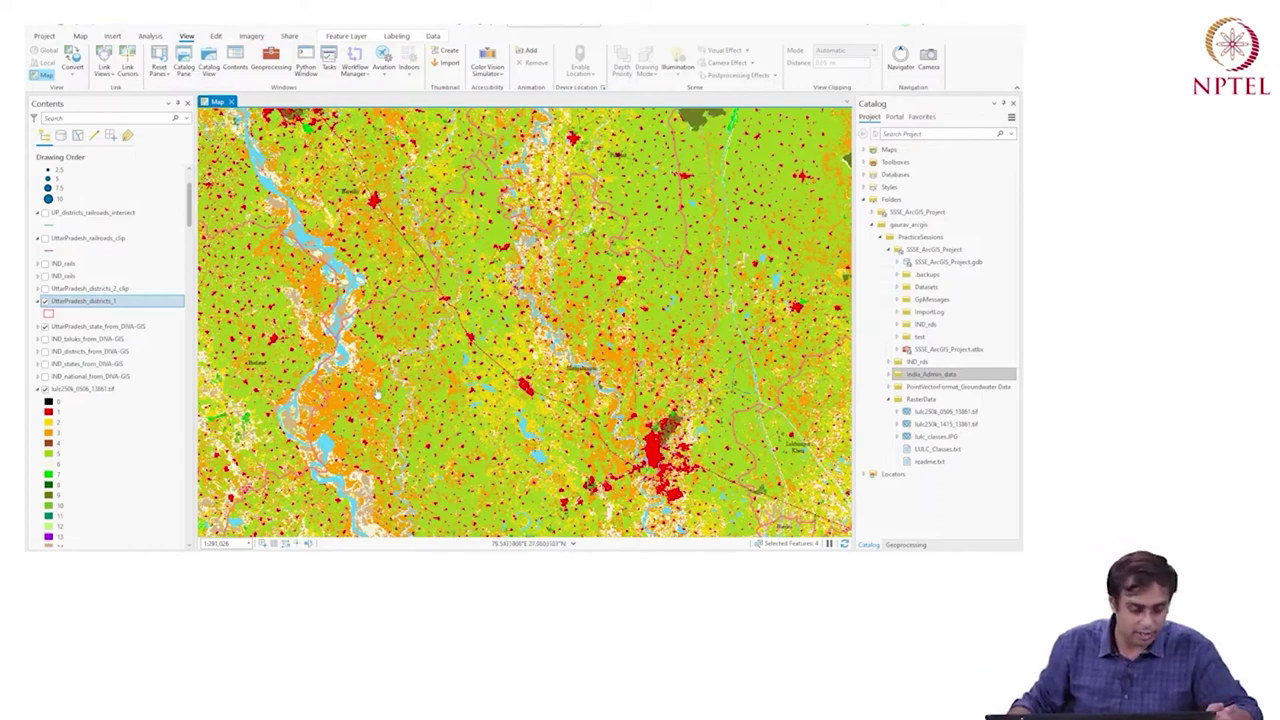
{"action": "scroll", "coordinate": [378, 397], "scroll_direction": "down", "scroll_amount": 4}
{"action": "scroll", "coordinate": [461, 396], "scroll_direction": "up", "scroll_amount": 2}
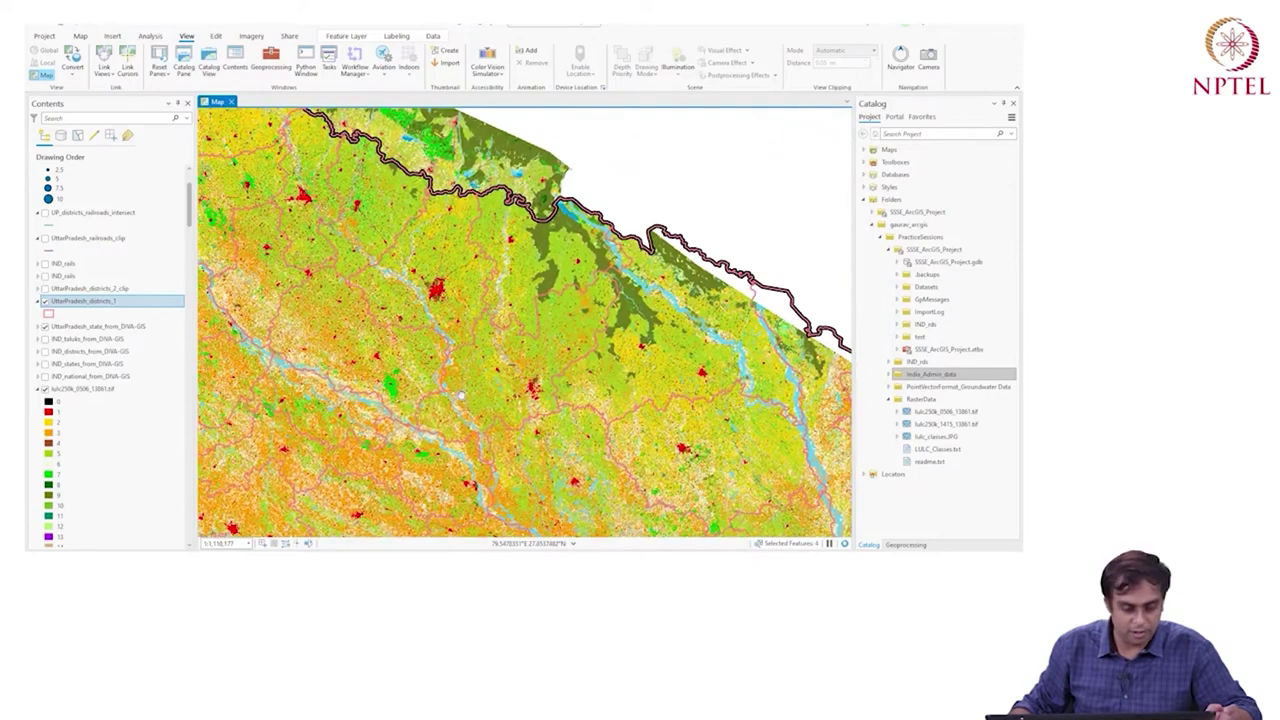
{"action": "scroll", "coordinate": [526, 446], "scroll_direction": "down", "scroll_amount": 2}
{"action": "left_click_drag", "start_coordinate": [527, 445], "coordinate": [482, 305]}
Step: Compare the raster's legend values with the class descriptions in lulc_classes.JPG, and close the image
{"action": "scroll", "coordinate": [482, 306], "scroll_direction": "down", "scroll_amount": 3}
{"action": "scroll", "coordinate": [455, 350], "scroll_direction": "up", "scroll_amount": 2}
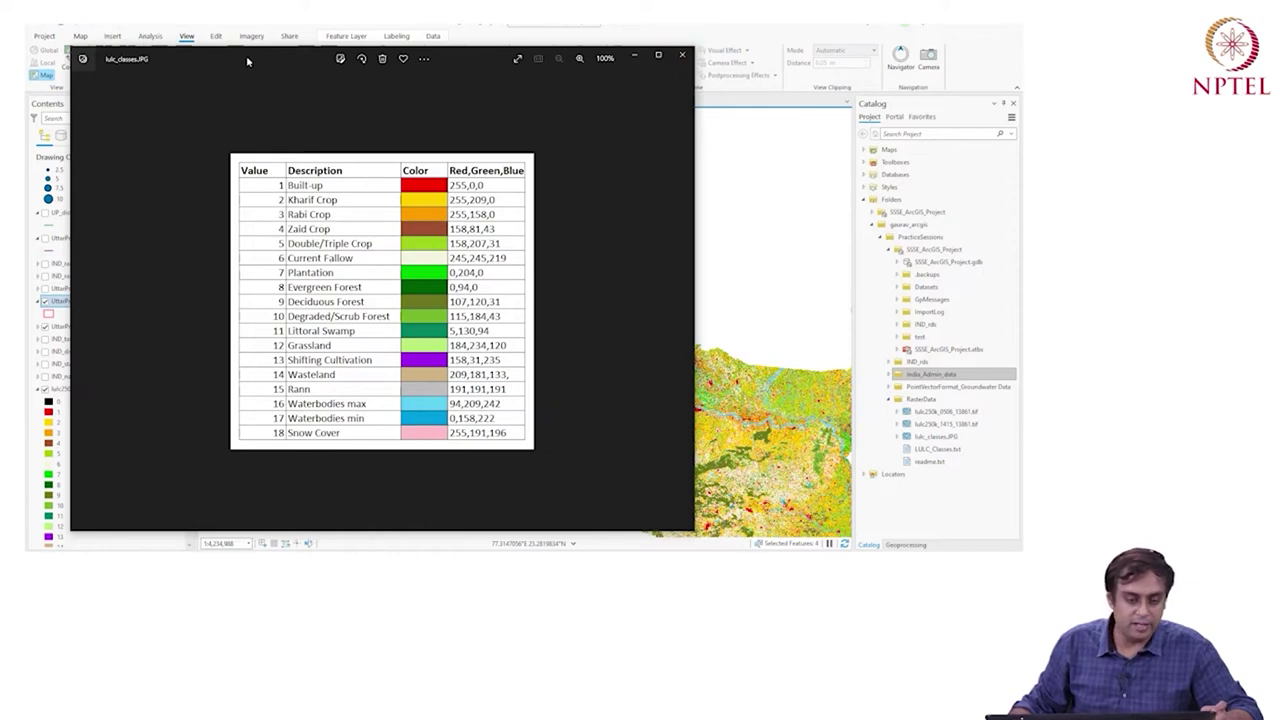
{"action": "left_click_drag", "start_coordinate": [250, 52], "coordinate": [395, 56]}
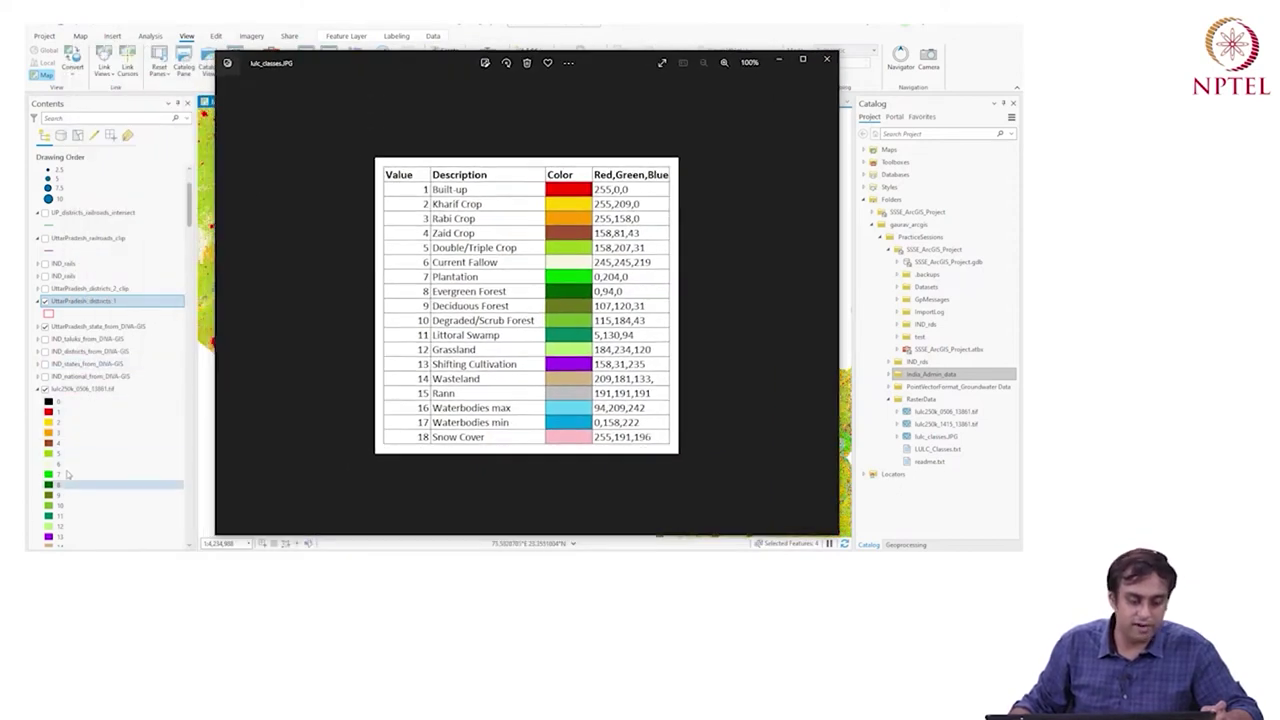
{"action": "left_click", "coordinate": [826, 59]}
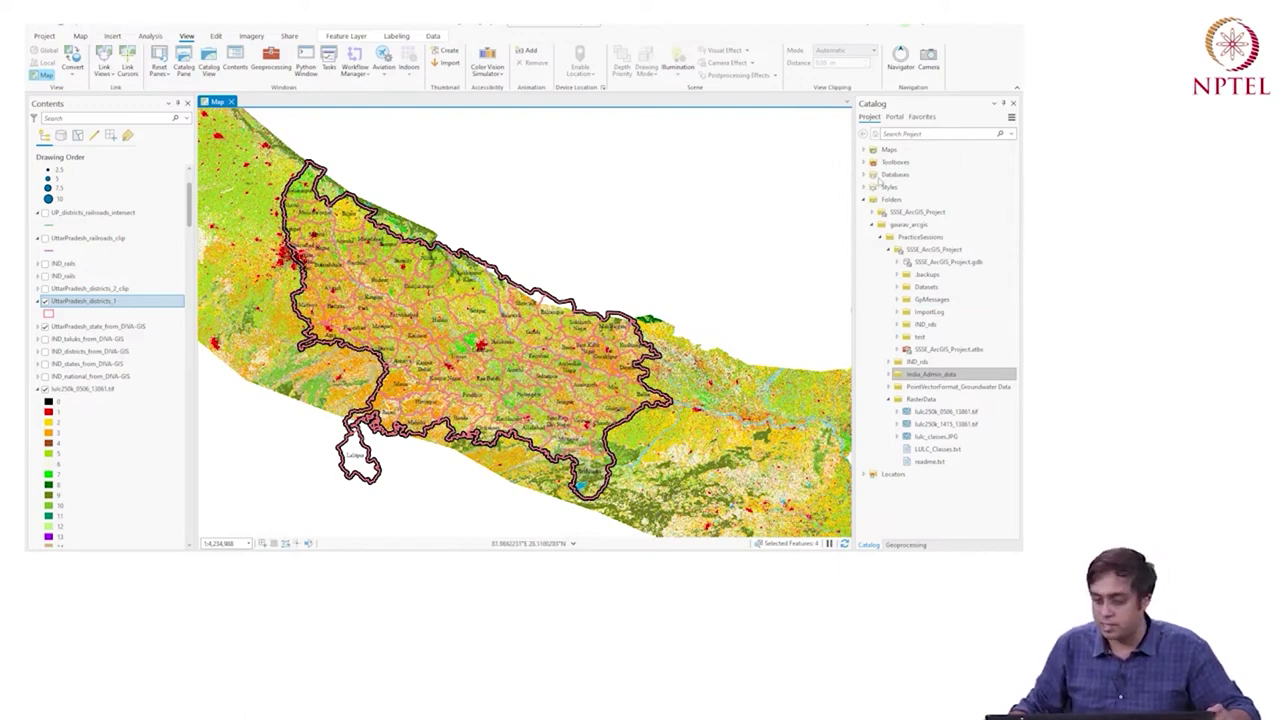
Step: Find and open the Clip Raster tool, with the lulc250k_0506 raster as input and UttarPradesh_state_from_DIVA-GIS as output extent
{"action": "left_click", "coordinate": [272, 68]}
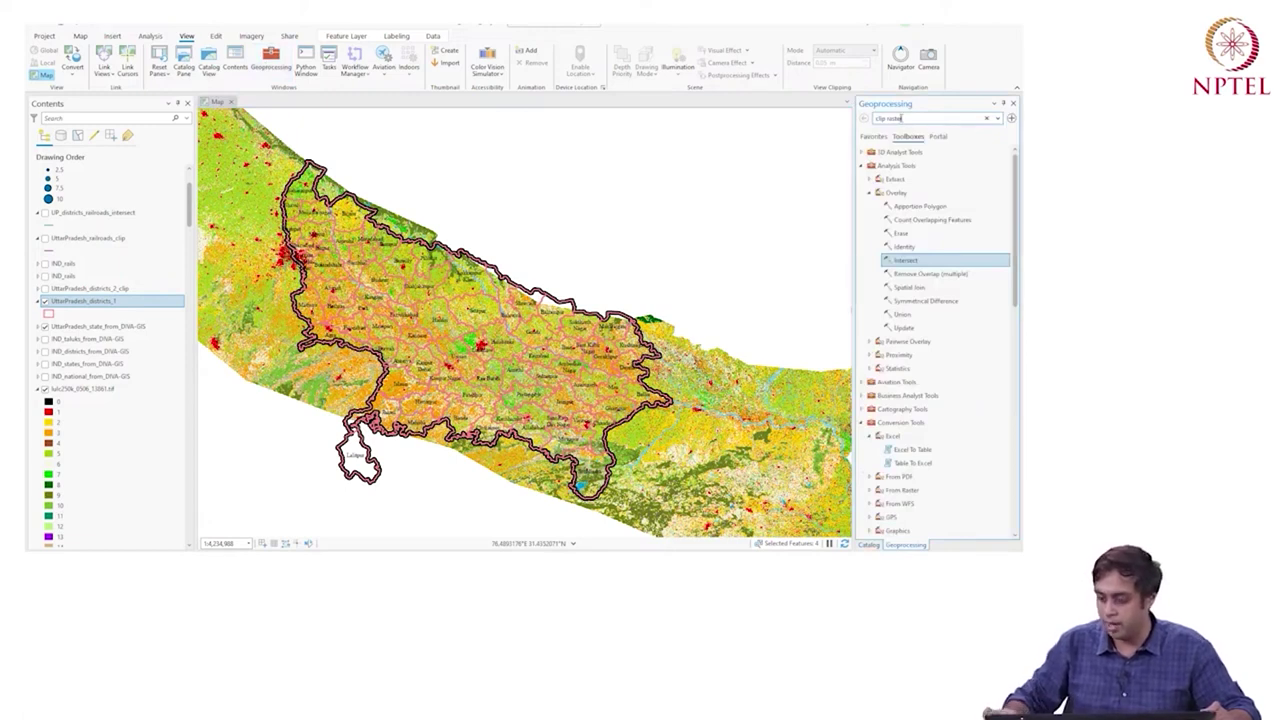
{"action": "key", "text": "Return"}
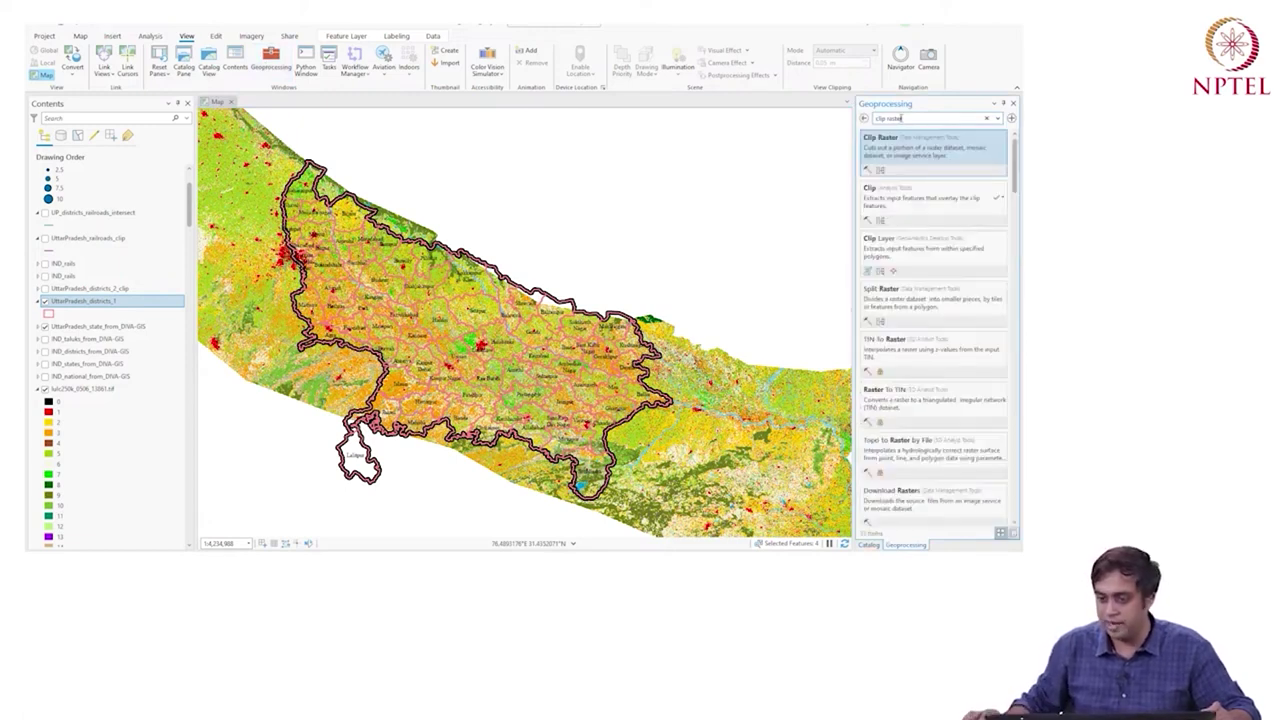
{"action": "left_click", "coordinate": [882, 142]}
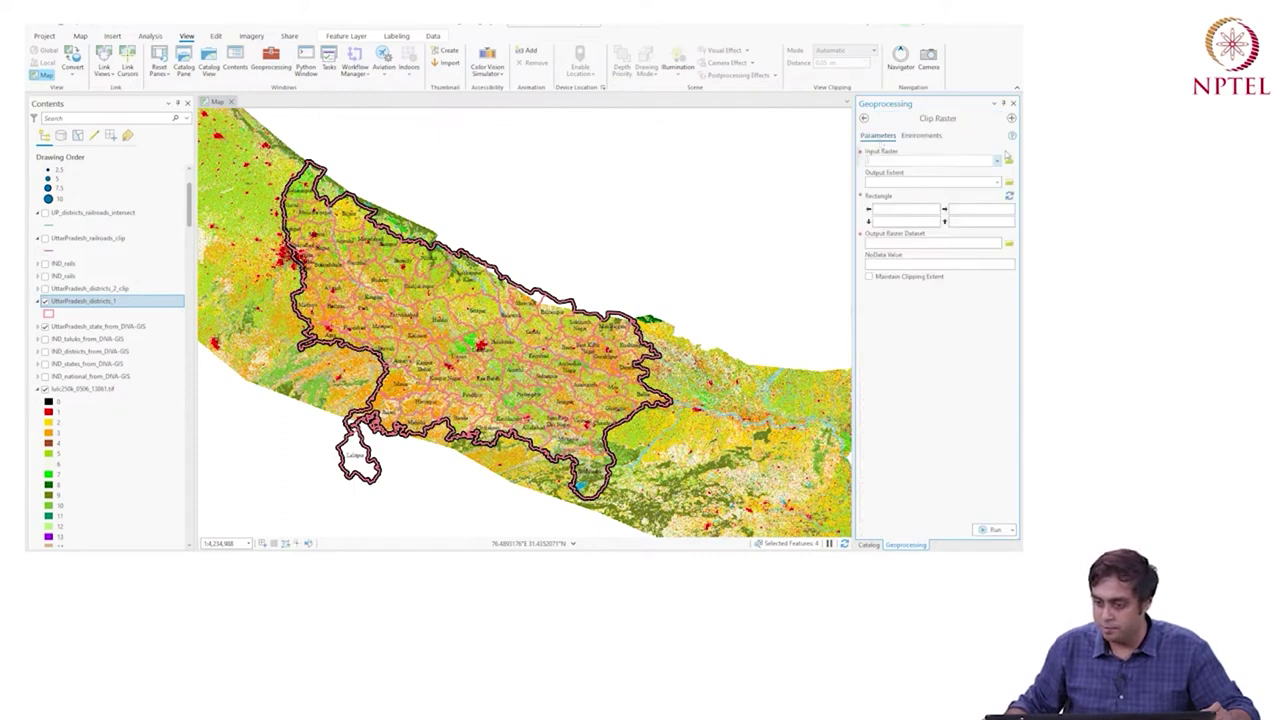
{"action": "left_click", "coordinate": [997, 160]}
{"action": "left_click", "coordinate": [995, 170]}
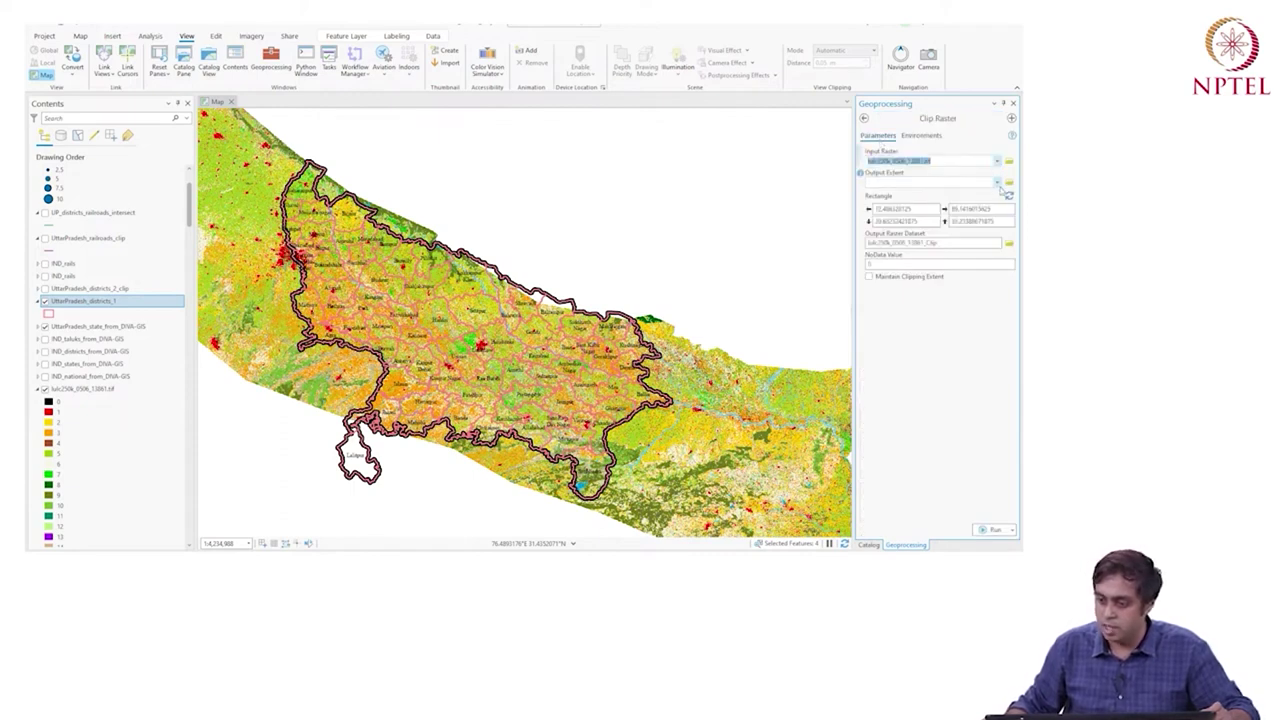
{"action": "left_click", "coordinate": [997, 183]}
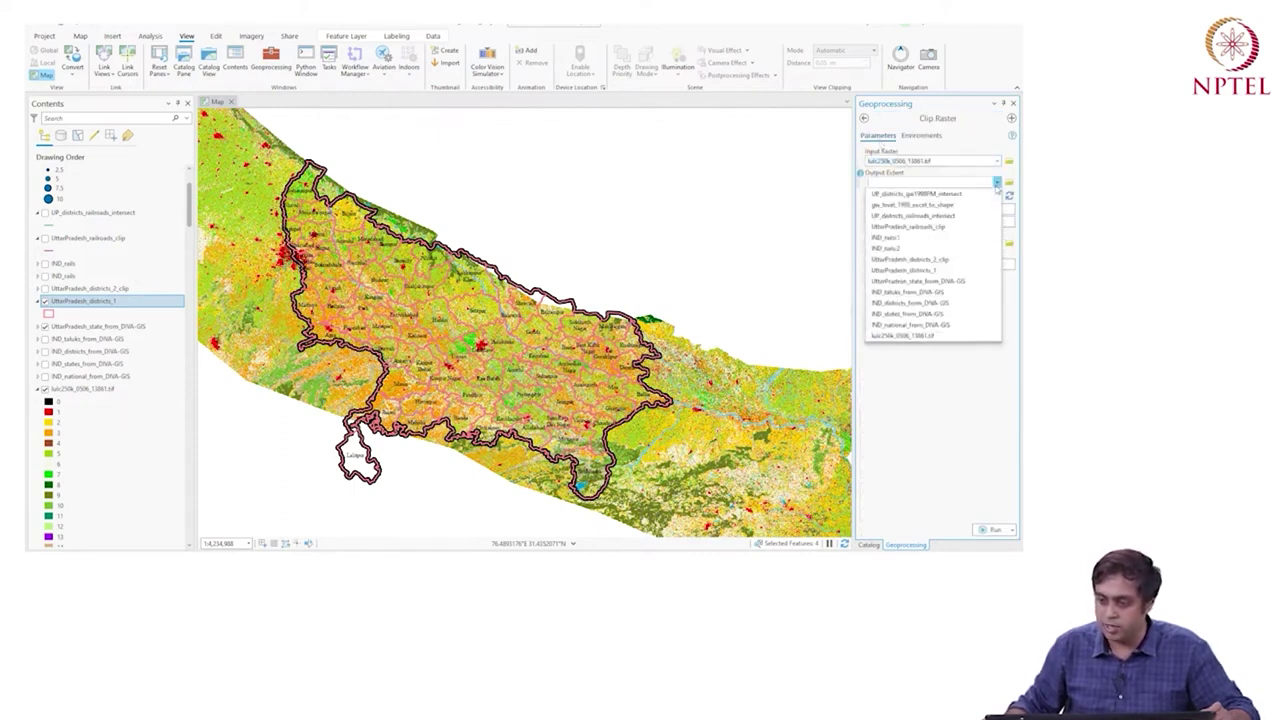
{"action": "left_click", "coordinate": [936, 282]}
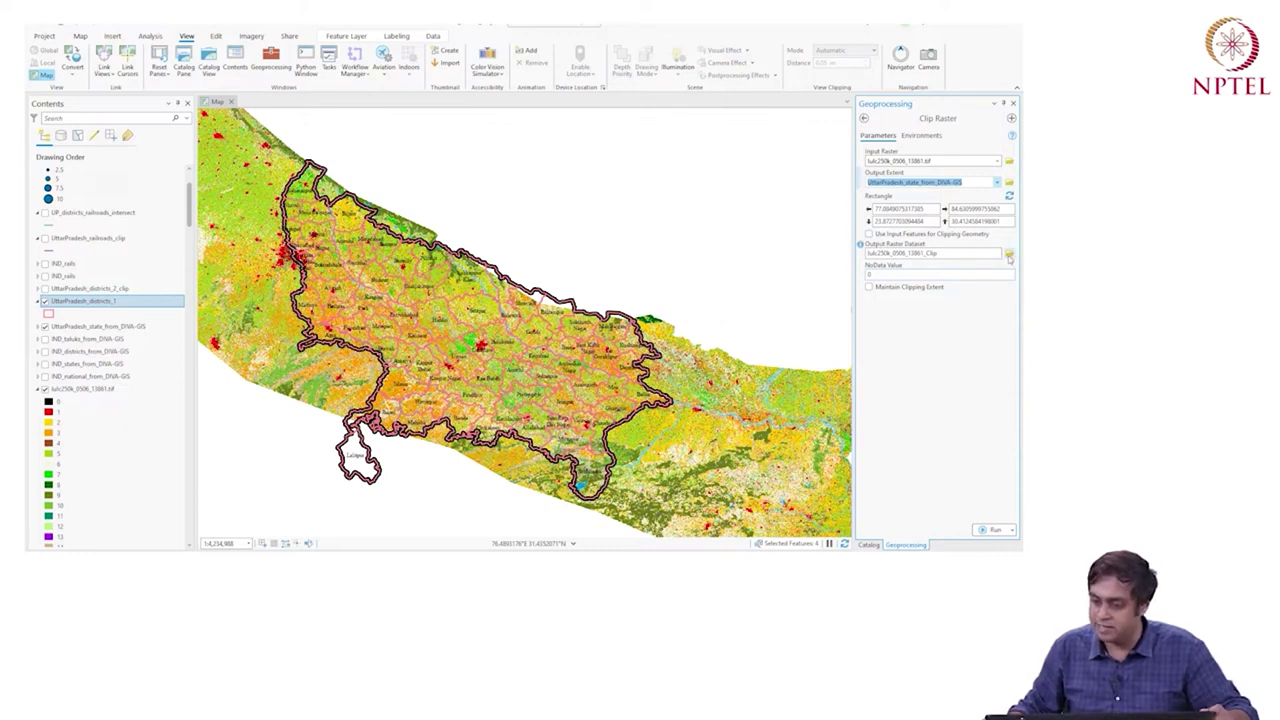
Step: Set the output raster dataset to lulc250k_0506__UP_clipped.tif in the RasterData folder, and read what Maintain Clipping Extent does
{"action": "left_click", "coordinate": [1009, 256]}
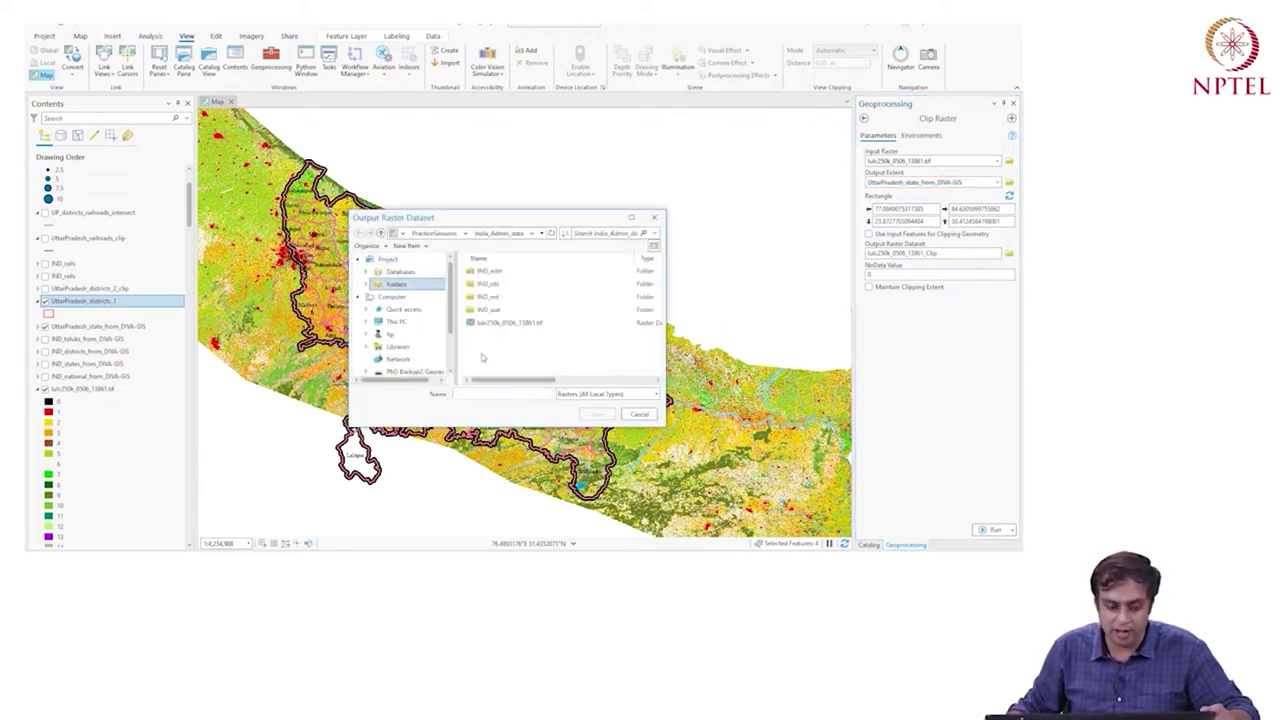
{"action": "left_click", "coordinate": [434, 233]}
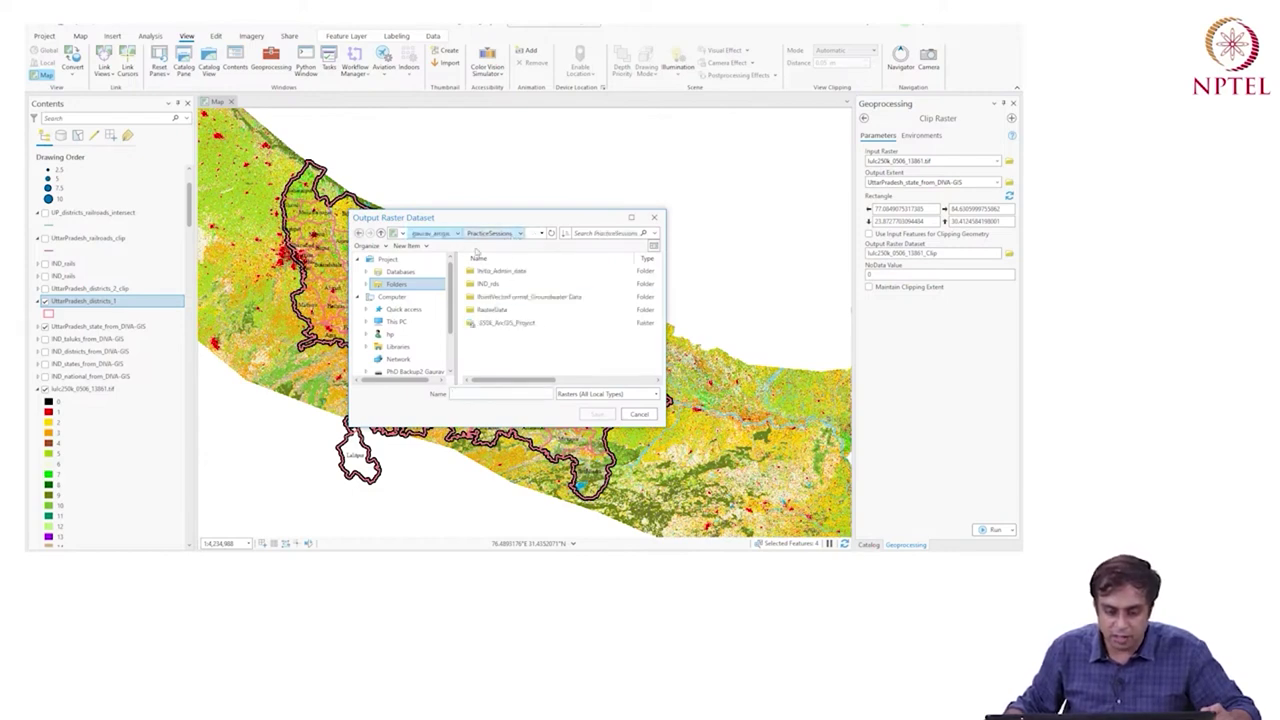
{"action": "double_click", "coordinate": [480, 310]}
{"action": "left_click", "coordinate": [510, 273]}
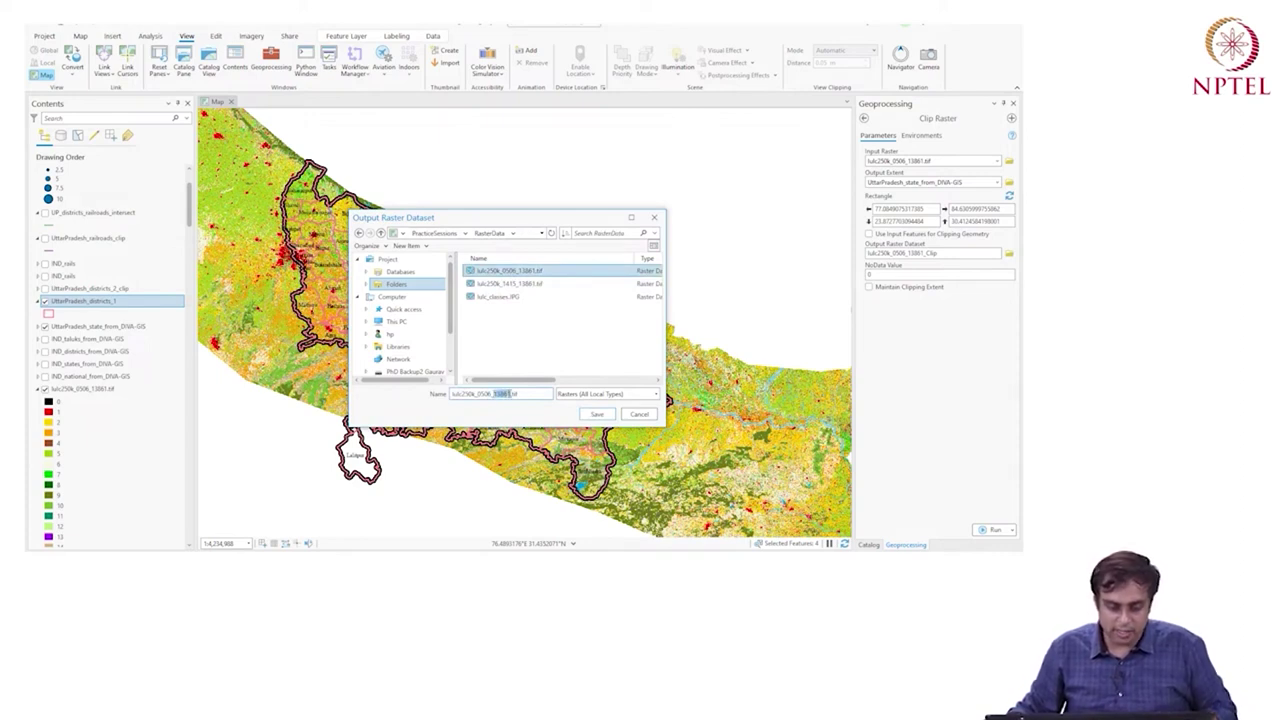
{"action": "key", "text": "BackSpace"}
{"action": "type", "text": "10"}
{"action": "type", "text": "_clipped"}
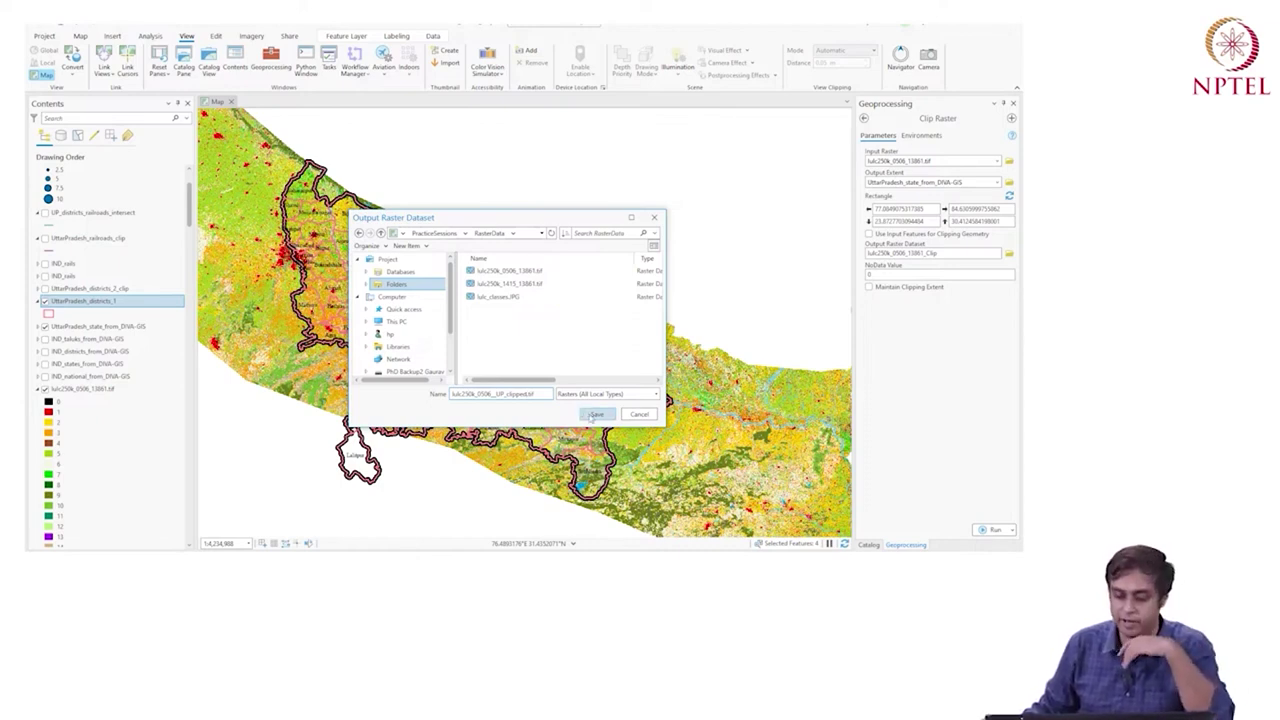
{"action": "left_click", "coordinate": [595, 414]}
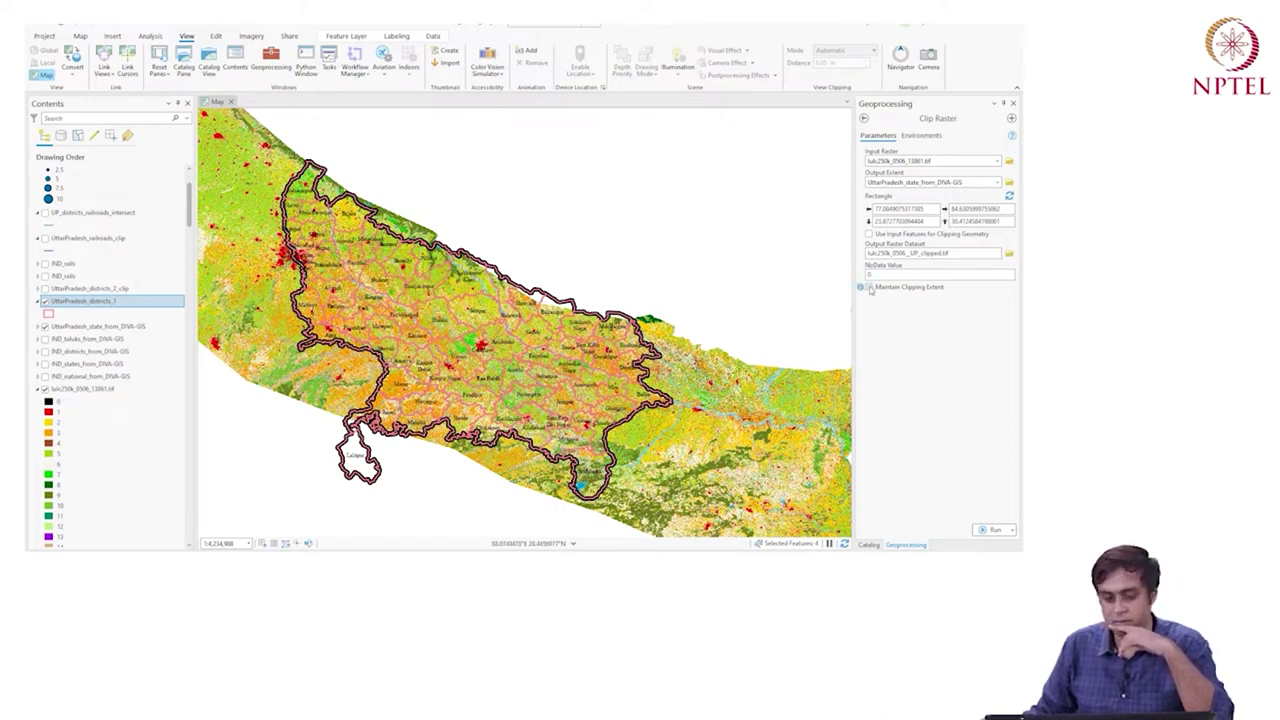
{"action": "mouse_move", "coordinate": [860, 288]}
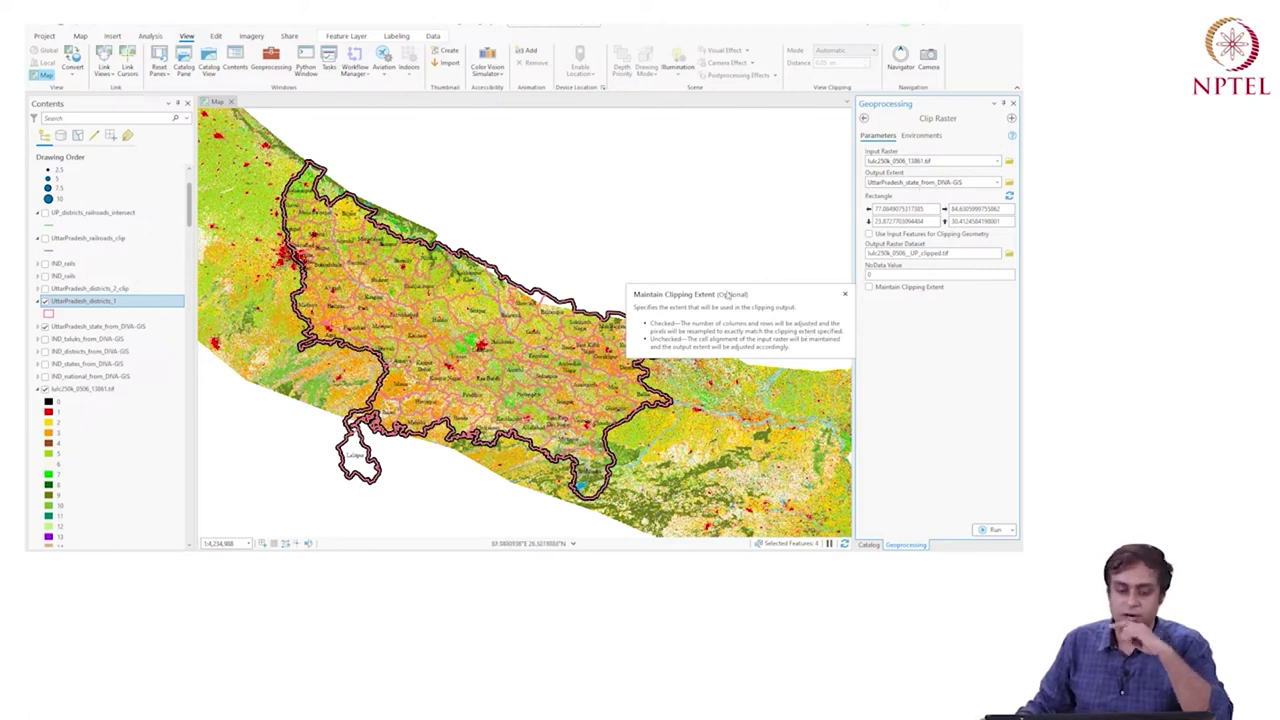
Step: Hide the UttarPradesh_districts_1 layer, collapse its legend, and expand the legend of UttarPradesh_state_from_DIVA-GIS
{"action": "left_click", "coordinate": [44, 301]}
{"action": "scroll", "coordinate": [318, 330], "scroll_direction": "up", "scroll_amount": 5}
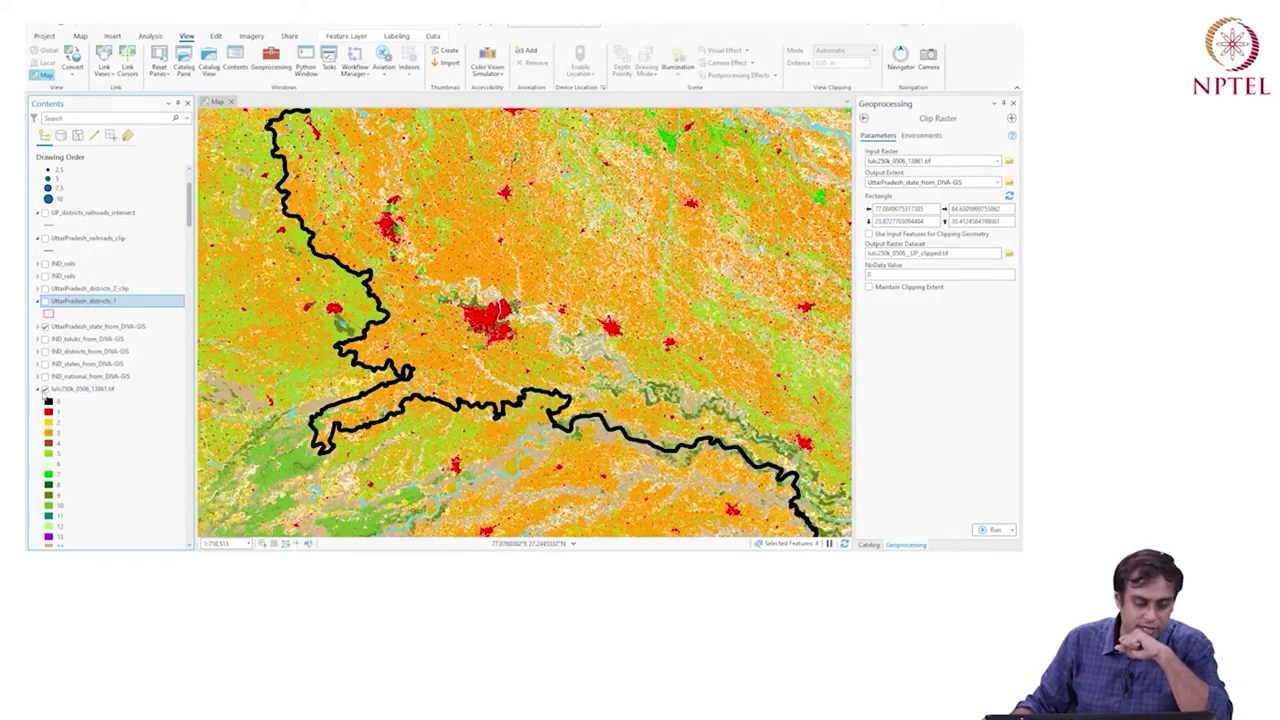
{"action": "left_click", "coordinate": [38, 301]}
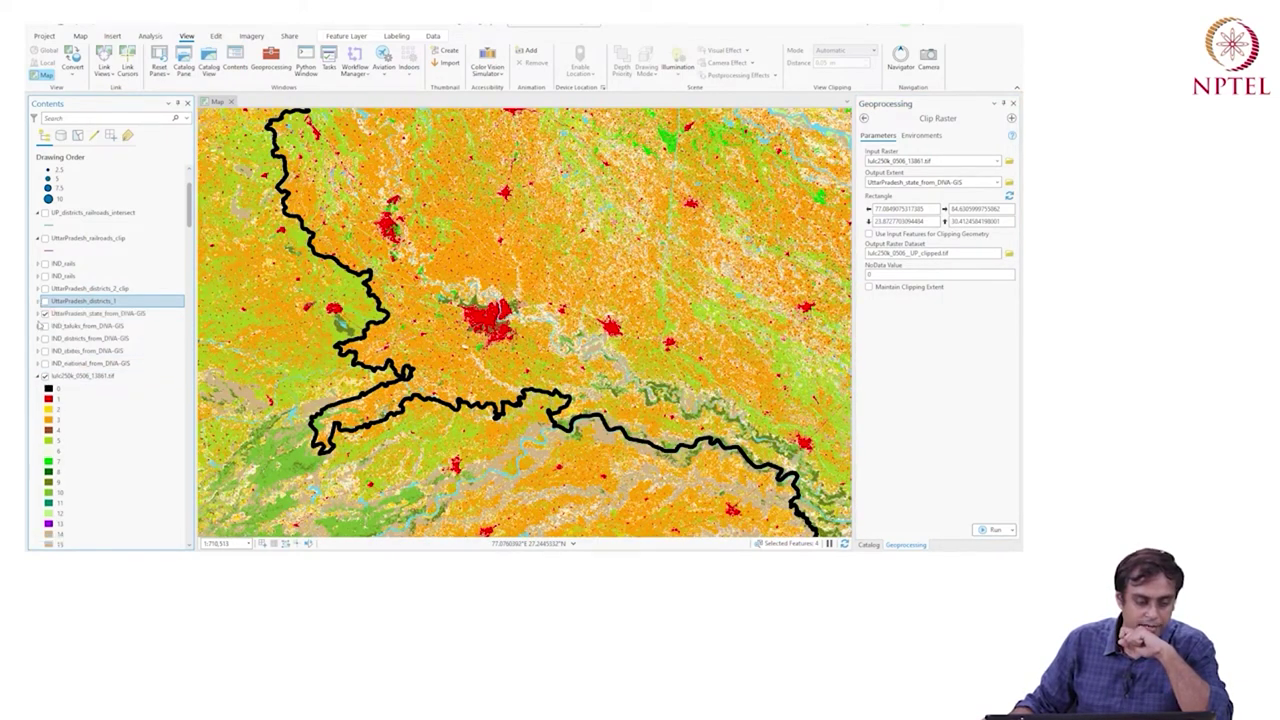
{"action": "left_click", "coordinate": [38, 314]}
Step: Reduce the outline width of the UttarPradesh_state_from_DIVA-GIS symbol, apply it and return to the Clip Raster settings
{"action": "left_click", "coordinate": [48, 326]}
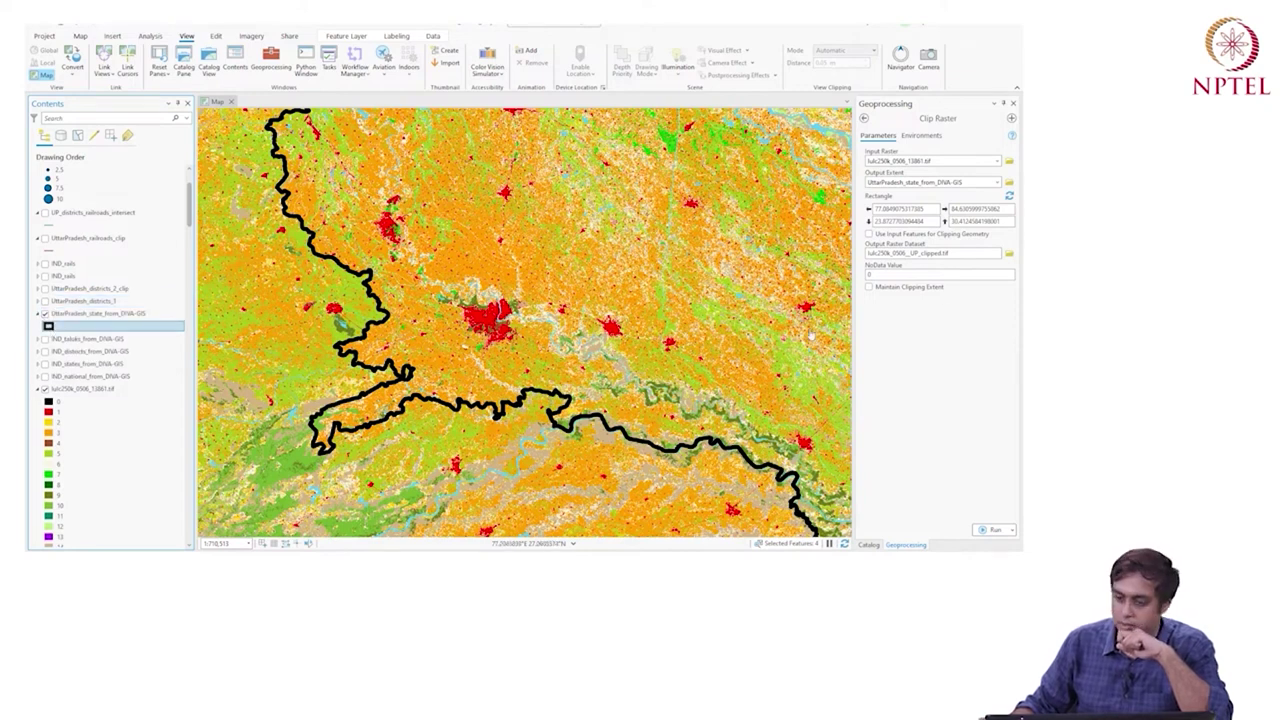
{"action": "left_click", "coordinate": [1010, 224]}
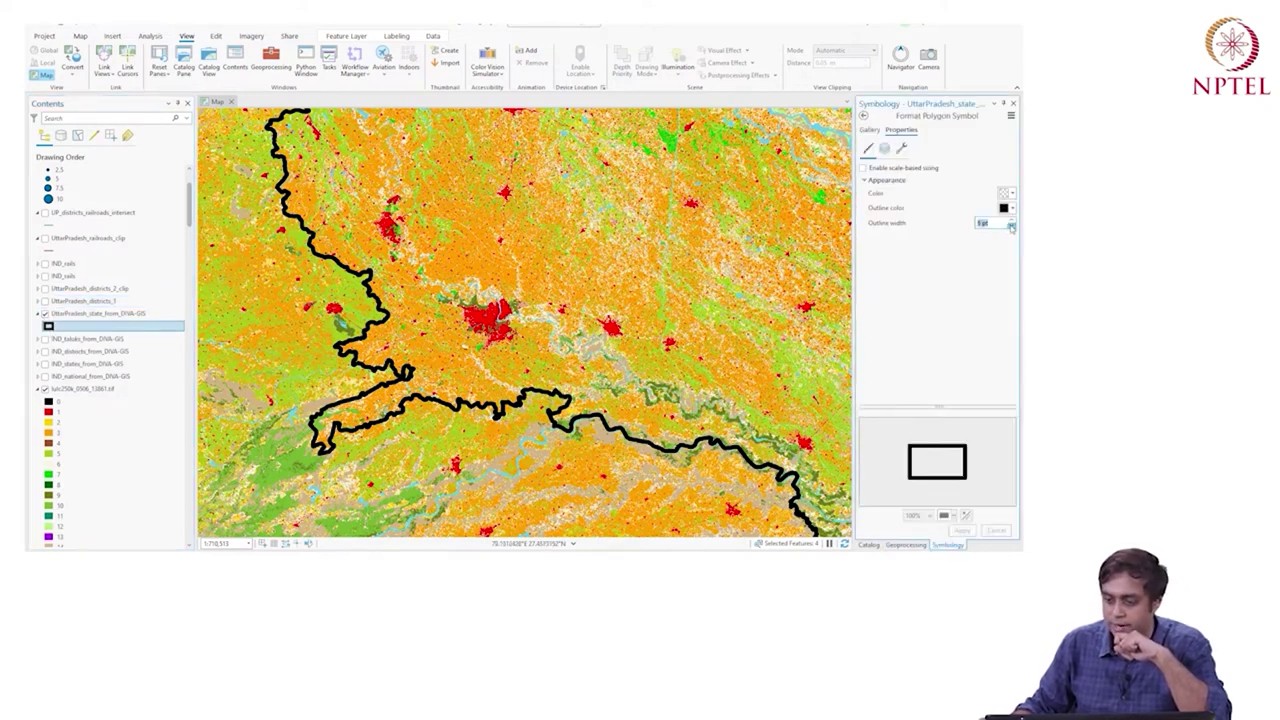
{"action": "left_click", "coordinate": [1011, 228]}
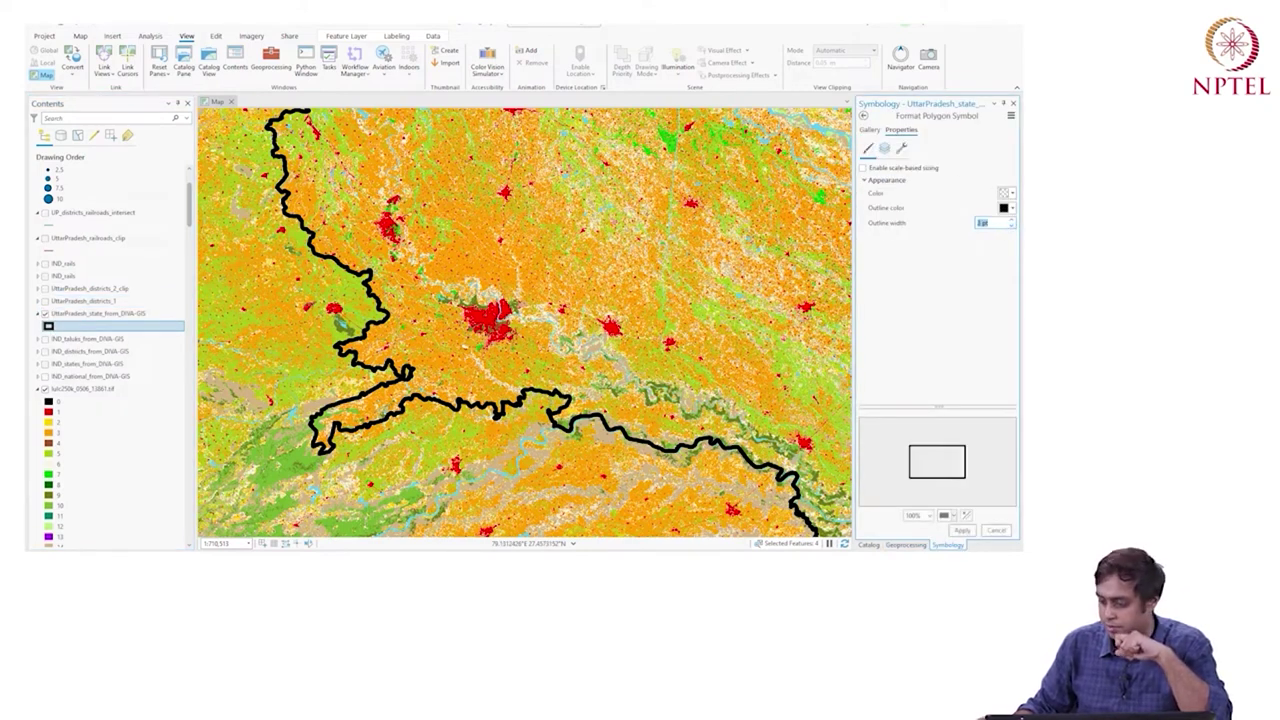
{"action": "left_click", "coordinate": [961, 530]}
{"action": "left_click", "coordinate": [1013, 104]}
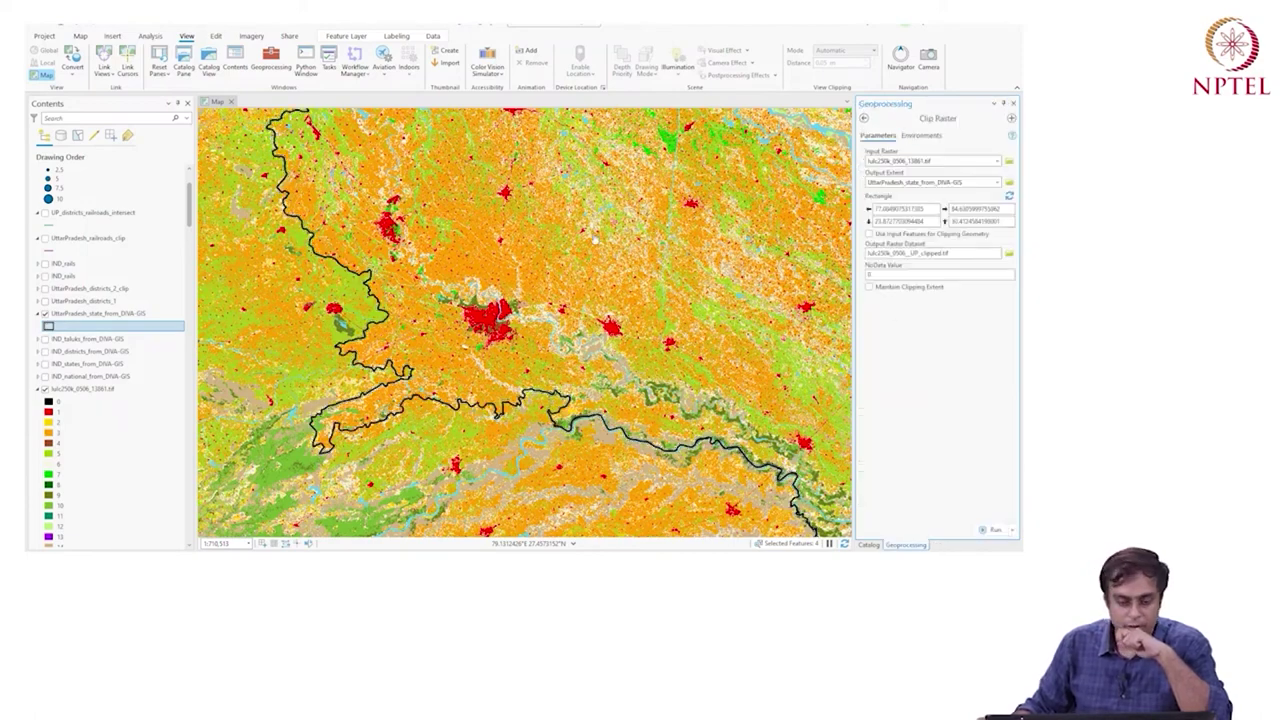
Step: Inspect at pixel level how the Uttar Pradesh state boundary cuts through the land use raster cells
{"action": "scroll", "coordinate": [320, 290], "scroll_direction": "up", "scroll_amount": 6}
{"action": "scroll", "coordinate": [415, 283], "scroll_direction": "up", "scroll_amount": 5}
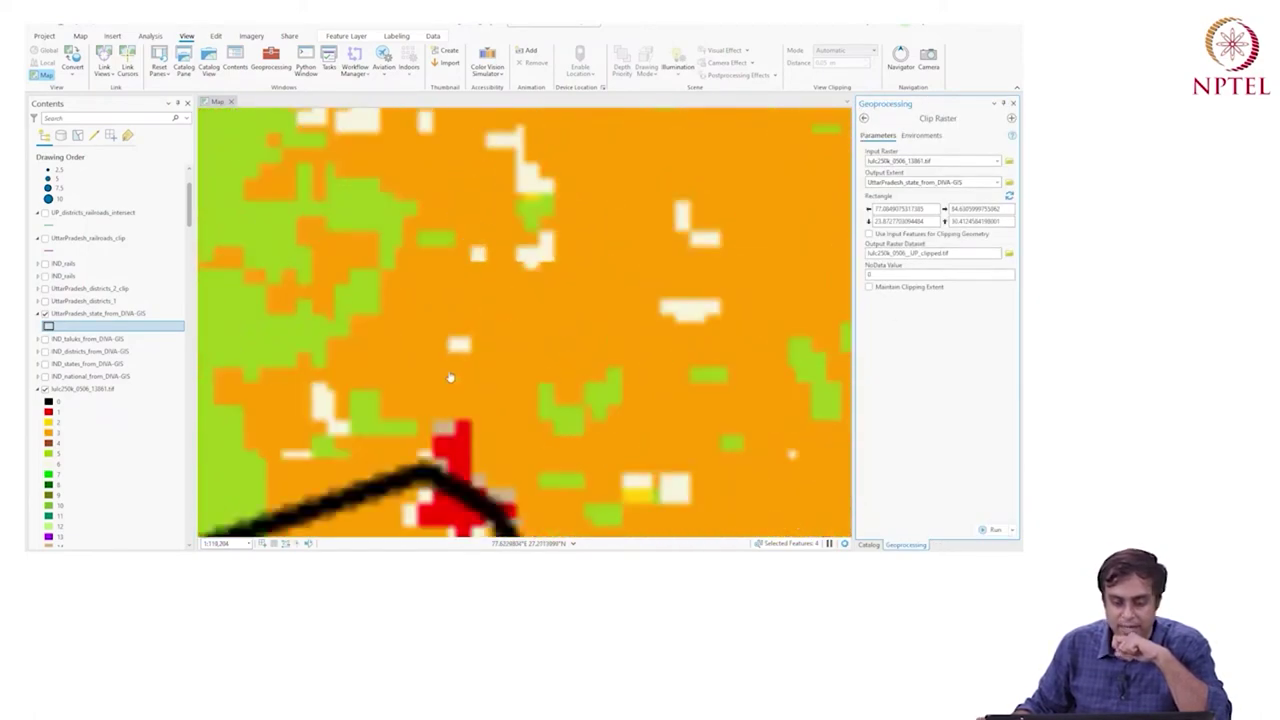
{"action": "left_click", "coordinate": [409, 400]}
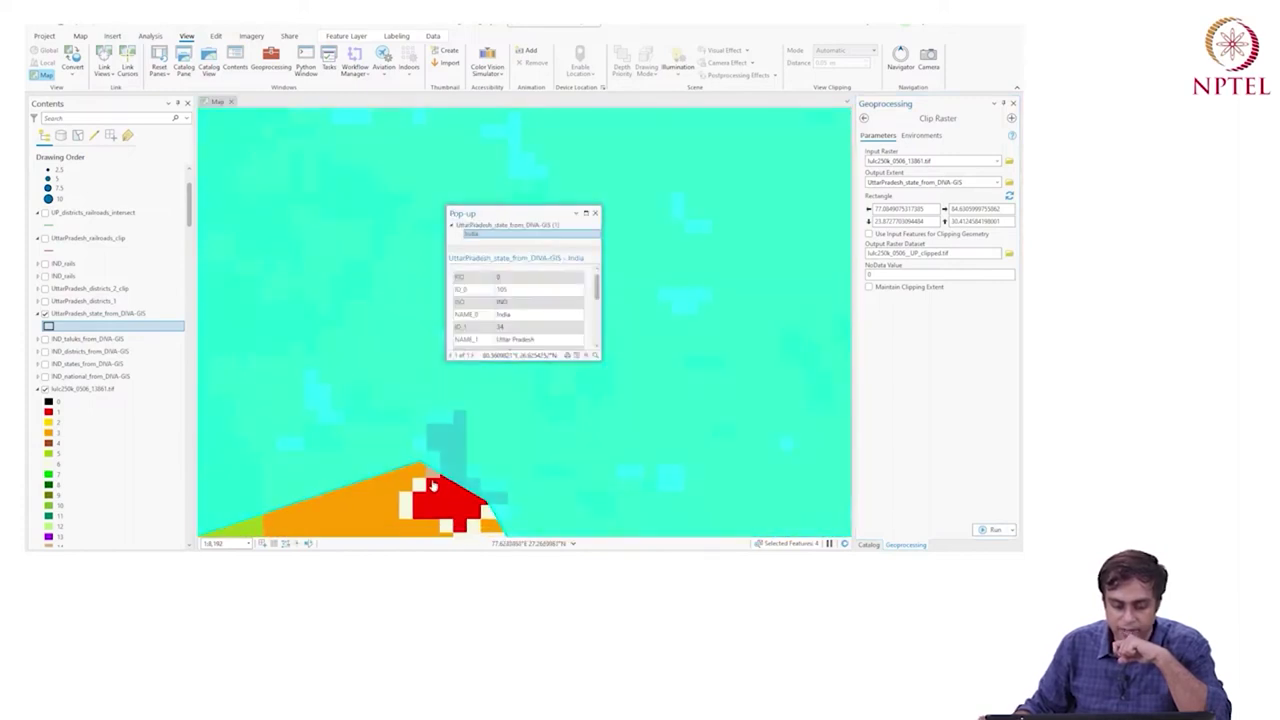
{"action": "scroll", "coordinate": [483, 378], "scroll_direction": "up", "scroll_amount": 1}
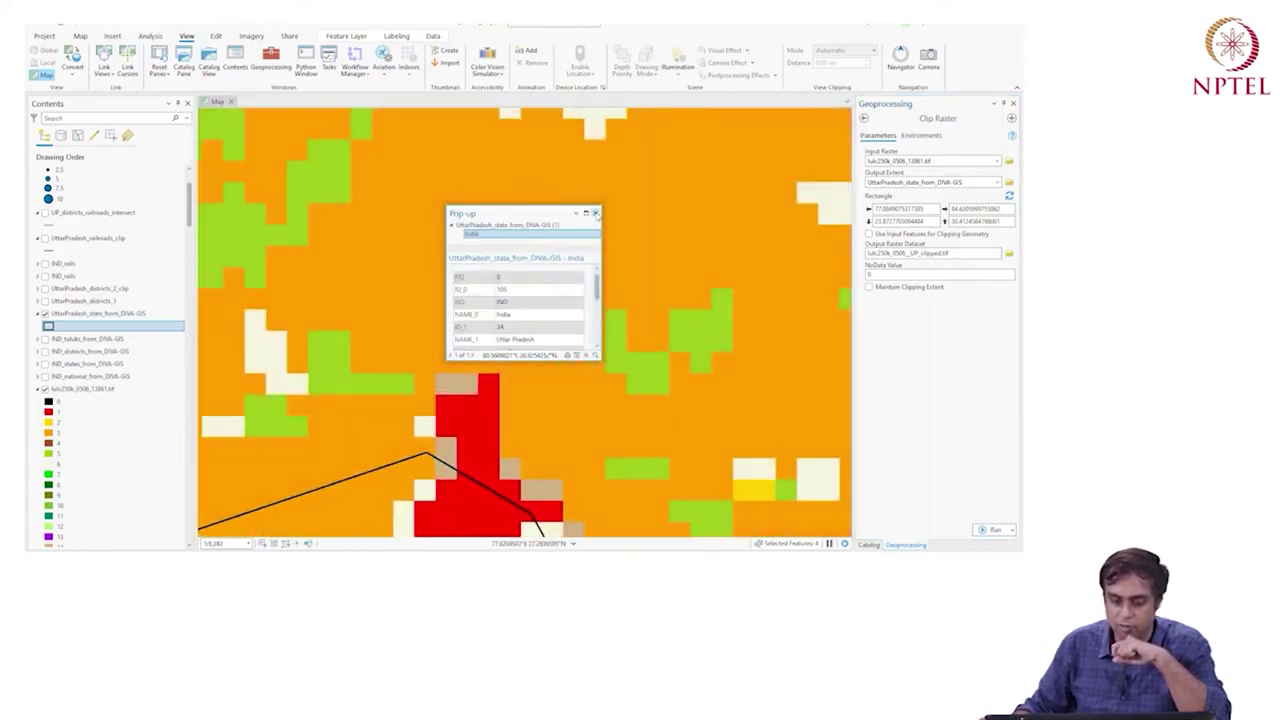
{"action": "left_click", "coordinate": [595, 213]}
{"action": "left_click_drag", "start_coordinate": [435, 500], "coordinate": [408, 312]}
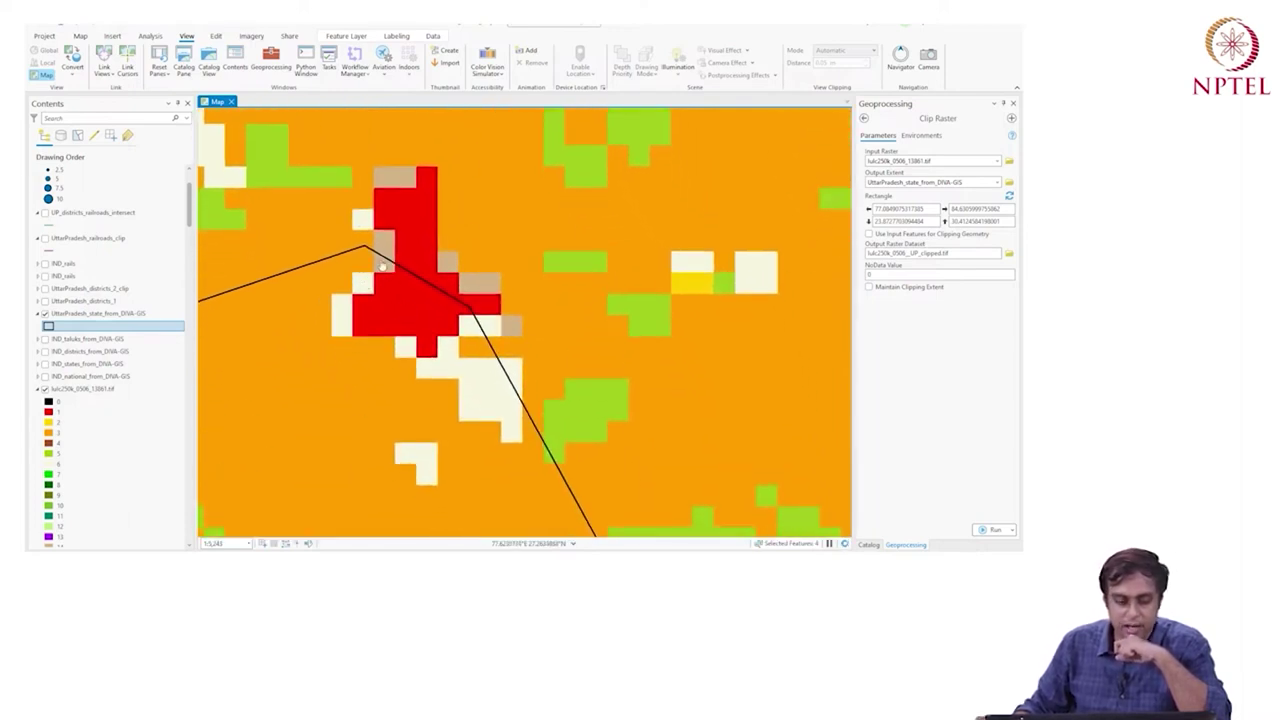
{"action": "scroll", "coordinate": [384, 276], "scroll_direction": "up", "scroll_amount": 3}
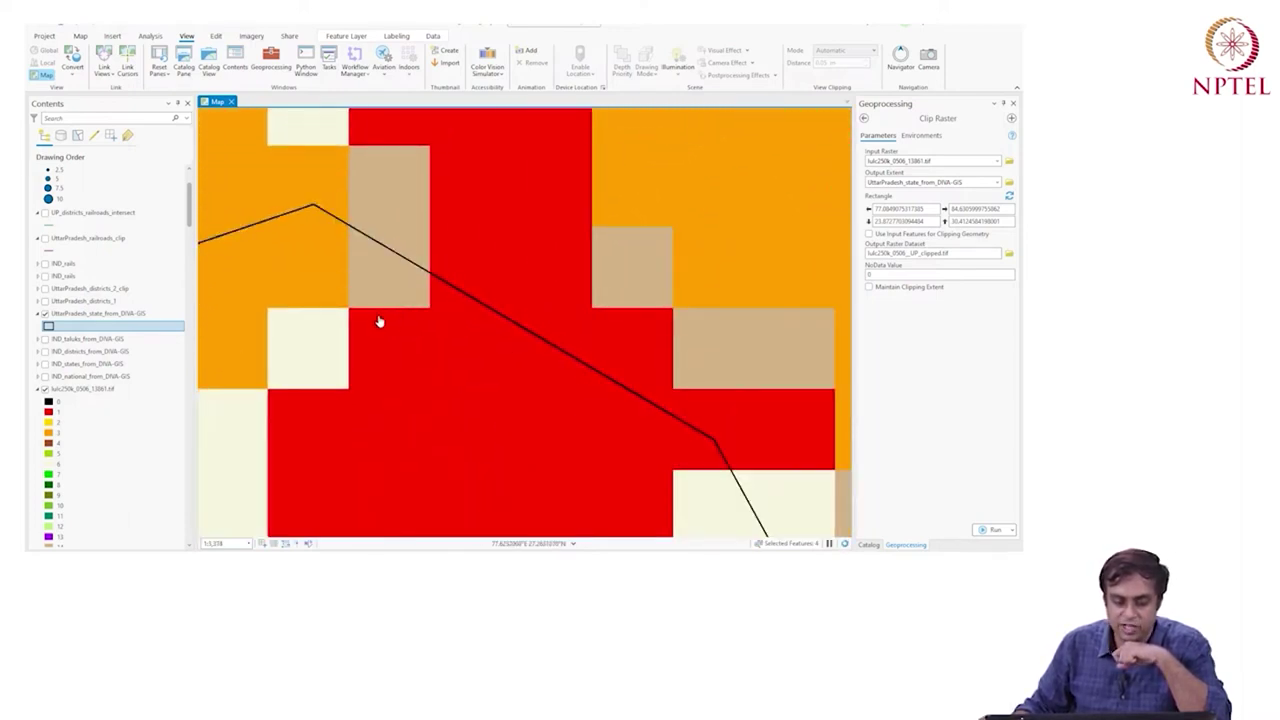
Step: Run Clip Raster on lulc250k_0506_13861.tif using the UttarPradesh_state_from_DIVA-GIS extent with Maintain Clipping Extent off, and dismiss the completion notice
{"action": "left_click_drag", "start_coordinate": [634, 434], "coordinate": [491, 238]}
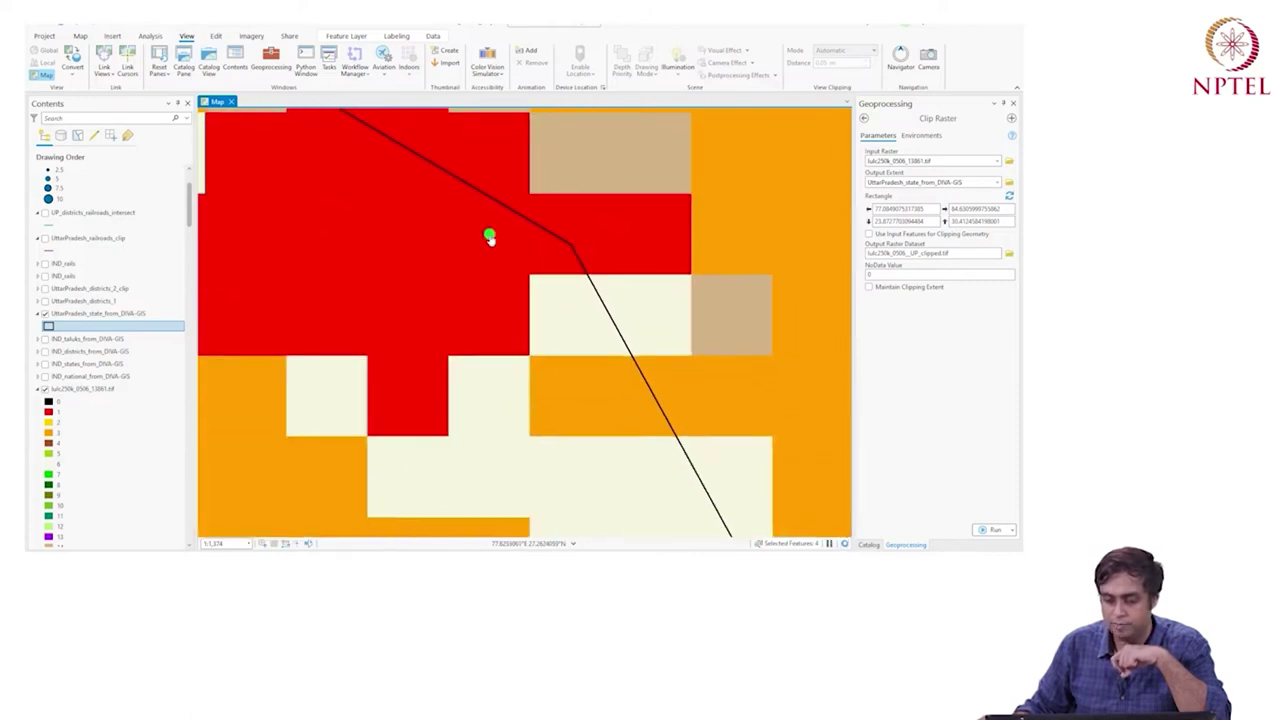
{"action": "left_click", "coordinate": [491, 238]}
{"action": "left_click", "coordinate": [594, 214]}
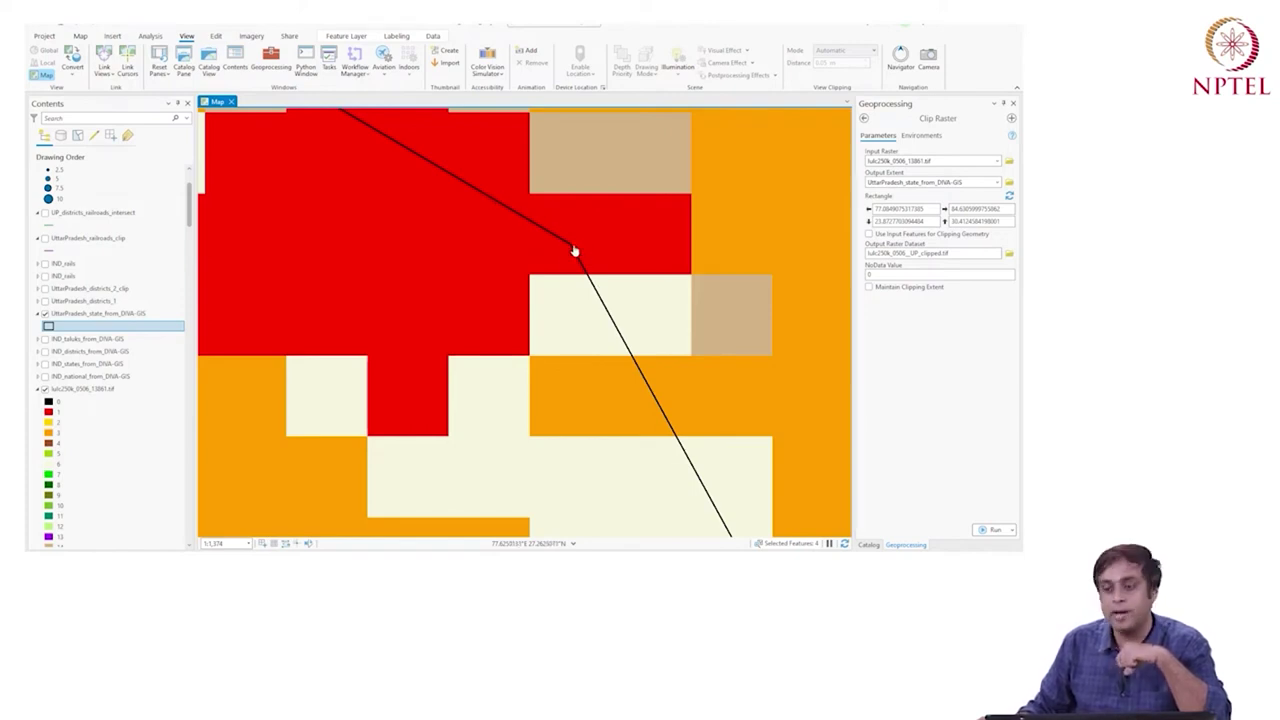
{"action": "left_click", "coordinate": [868, 288]}
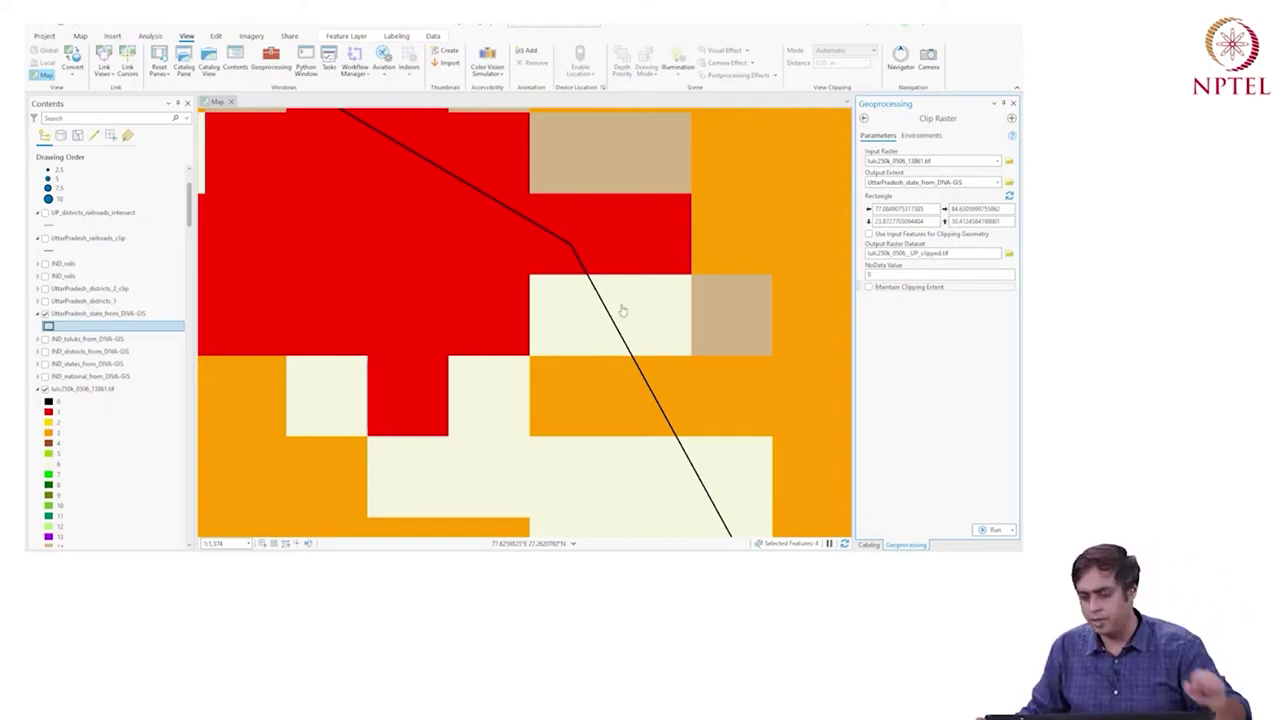
{"action": "left_click", "coordinate": [993, 532]}
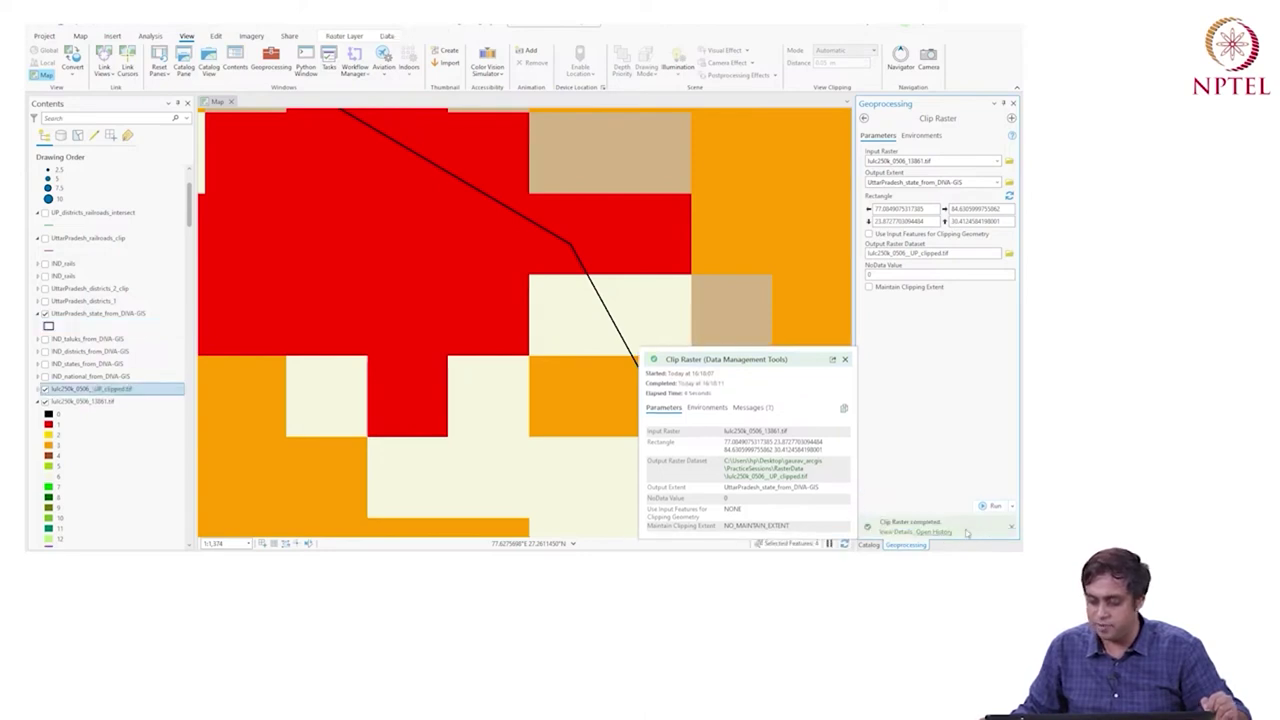
{"action": "left_click", "coordinate": [1012, 531]}
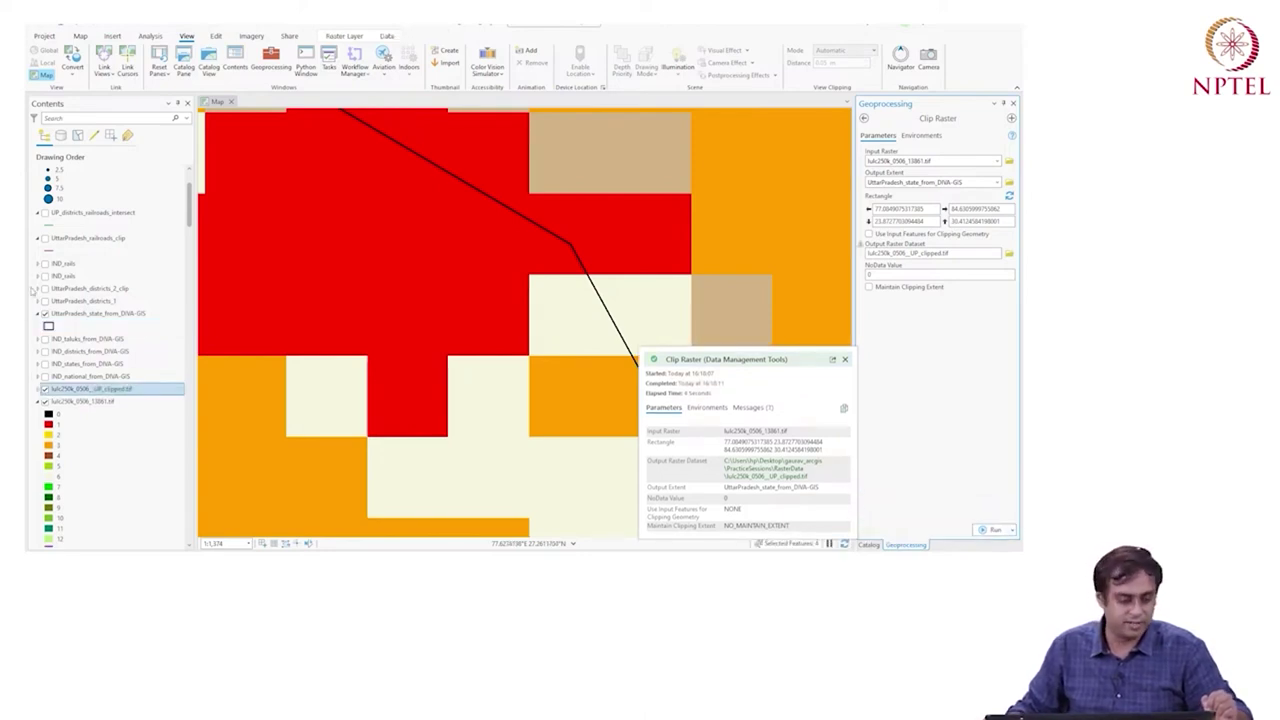
Step: Hide the original lulc250k_0506_13861.tif layer and compare the clipped raster's extent with the whole Uttar Pradesh state boundary
{"action": "left_click", "coordinate": [90, 401], "text": "ctrl"}
{"action": "left_click", "coordinate": [44, 401]}
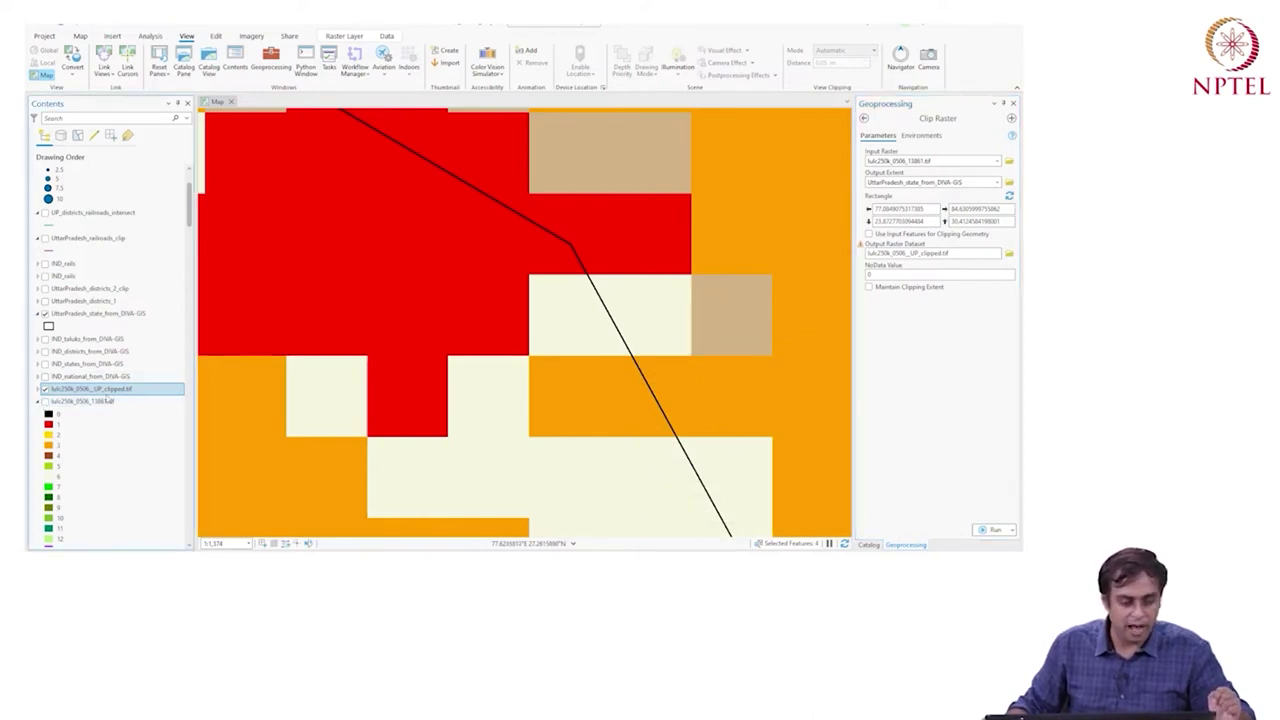
{"action": "scroll", "coordinate": [552, 350], "scroll_direction": "down", "scroll_amount": 3}
{"action": "scroll", "coordinate": [552, 350], "scroll_direction": "down", "scroll_amount": 6}
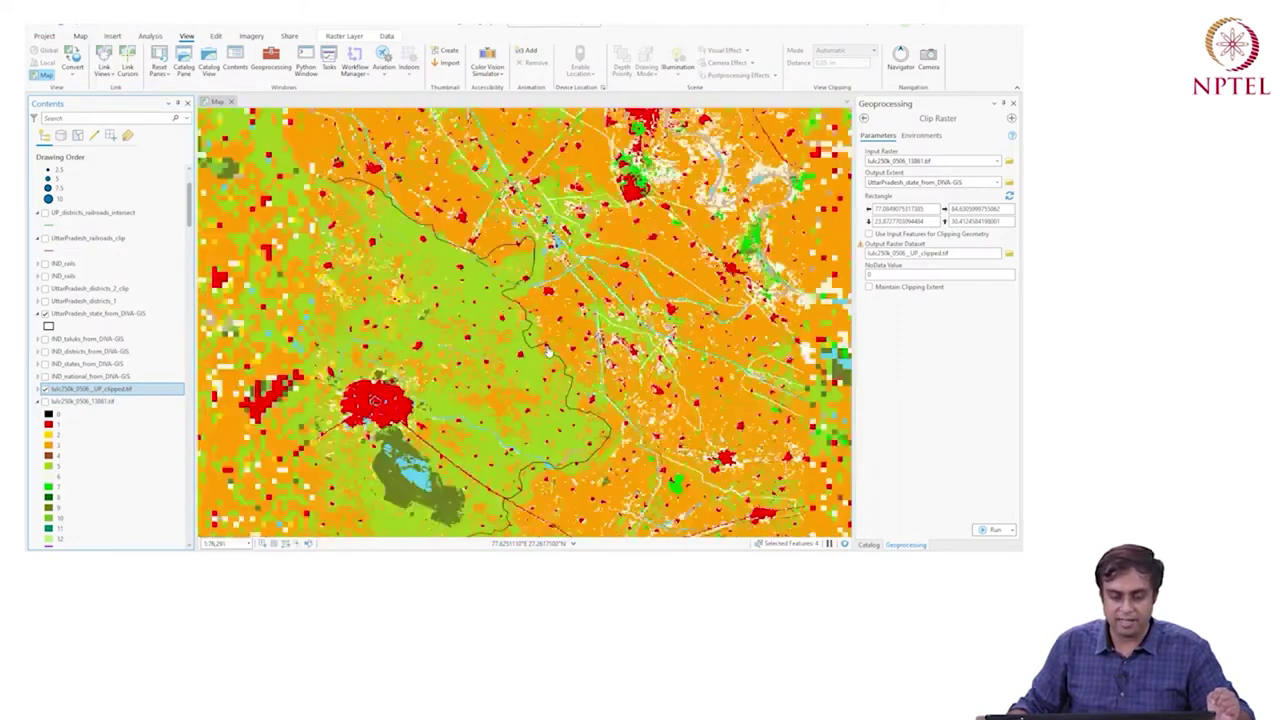
{"action": "scroll", "coordinate": [530, 370], "scroll_direction": "down", "scroll_amount": 4}
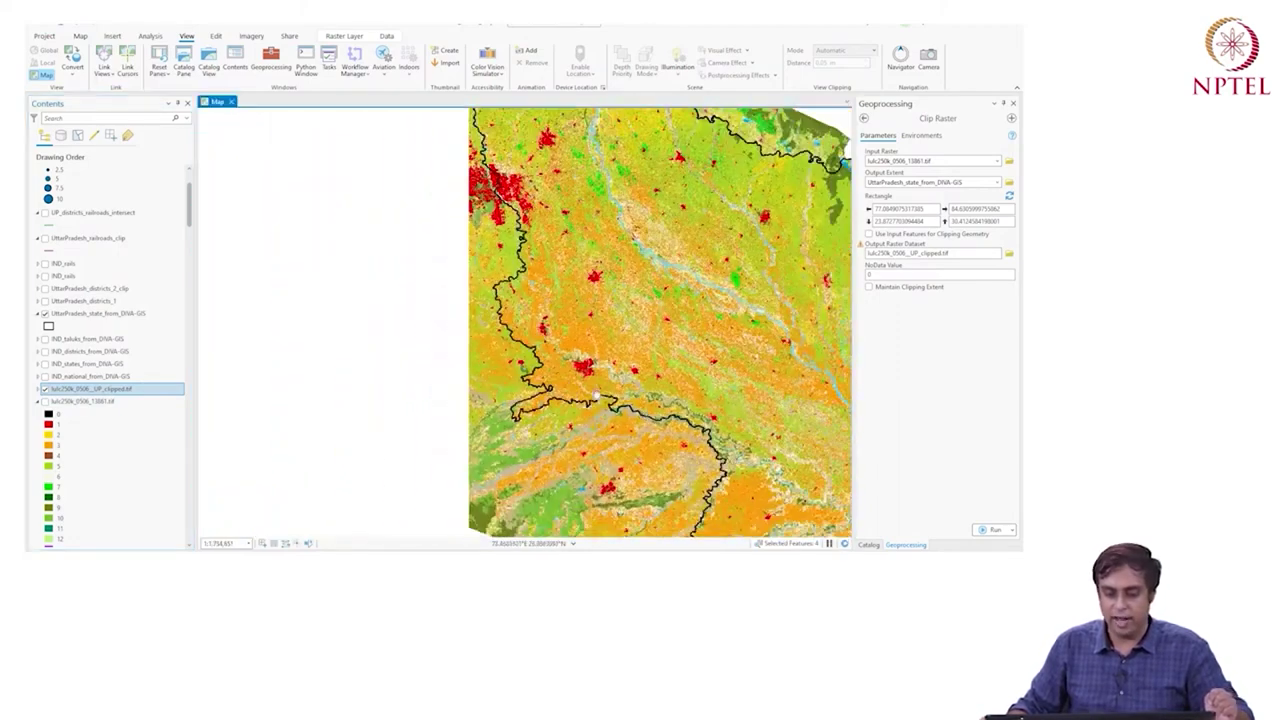
{"action": "scroll", "coordinate": [575, 410], "scroll_direction": "down", "scroll_amount": 2}
{"action": "left_click", "coordinate": [456, 405]}
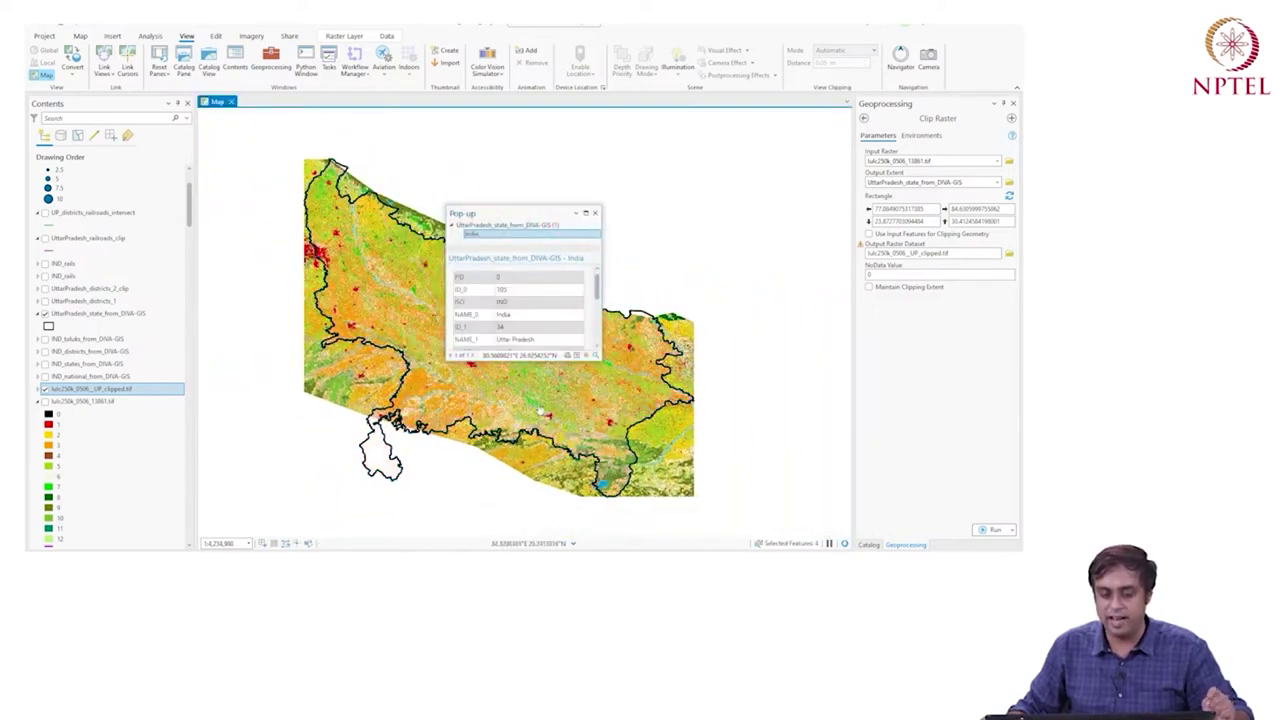
{"action": "left_click", "coordinate": [595, 213]}
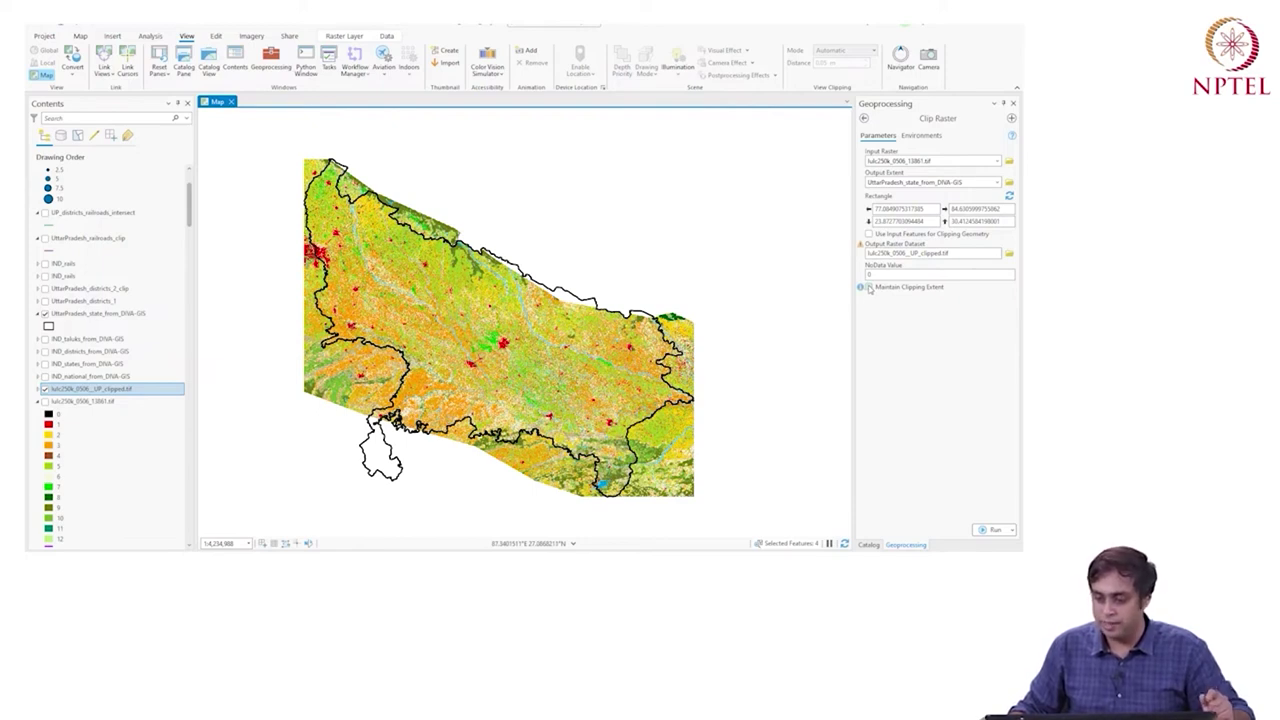
Step: Rerun Clip Raster with Maintain Clipping Extent on, writing the output to lulc250k_0506__UP_clipped_2.tif
{"action": "left_click", "coordinate": [869, 287]}
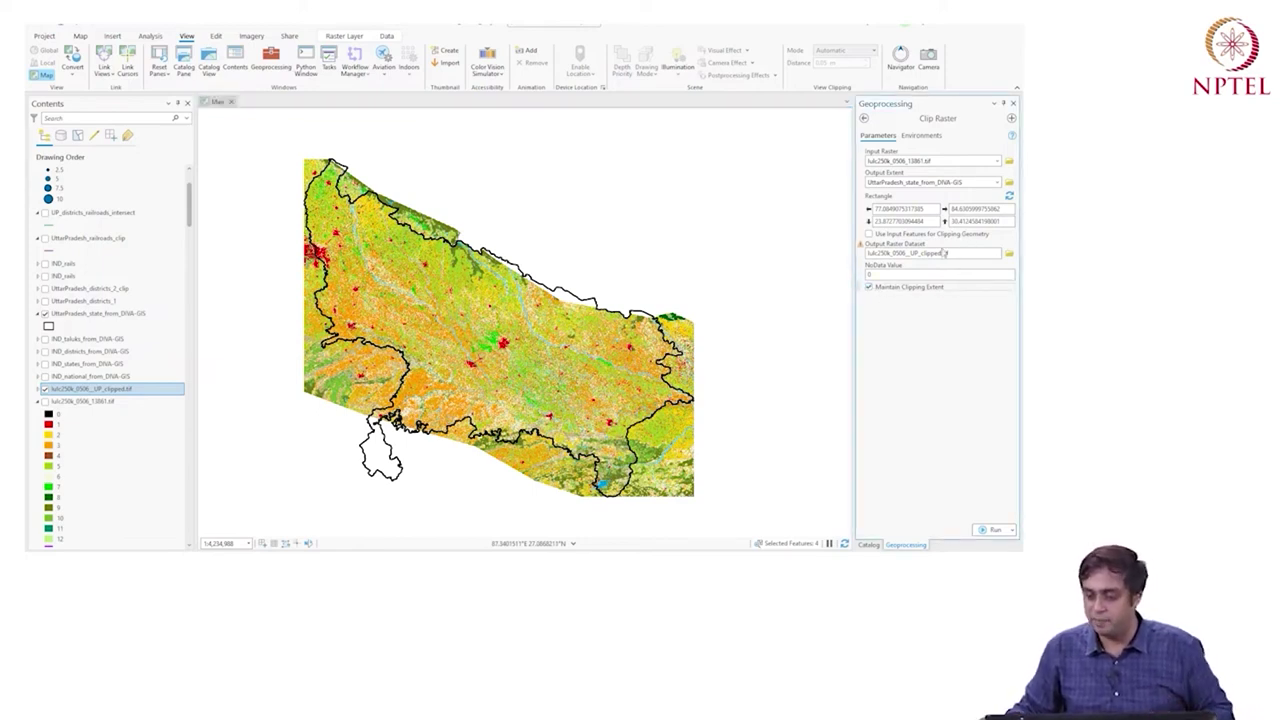
{"action": "left_click", "coordinate": [941, 253]}
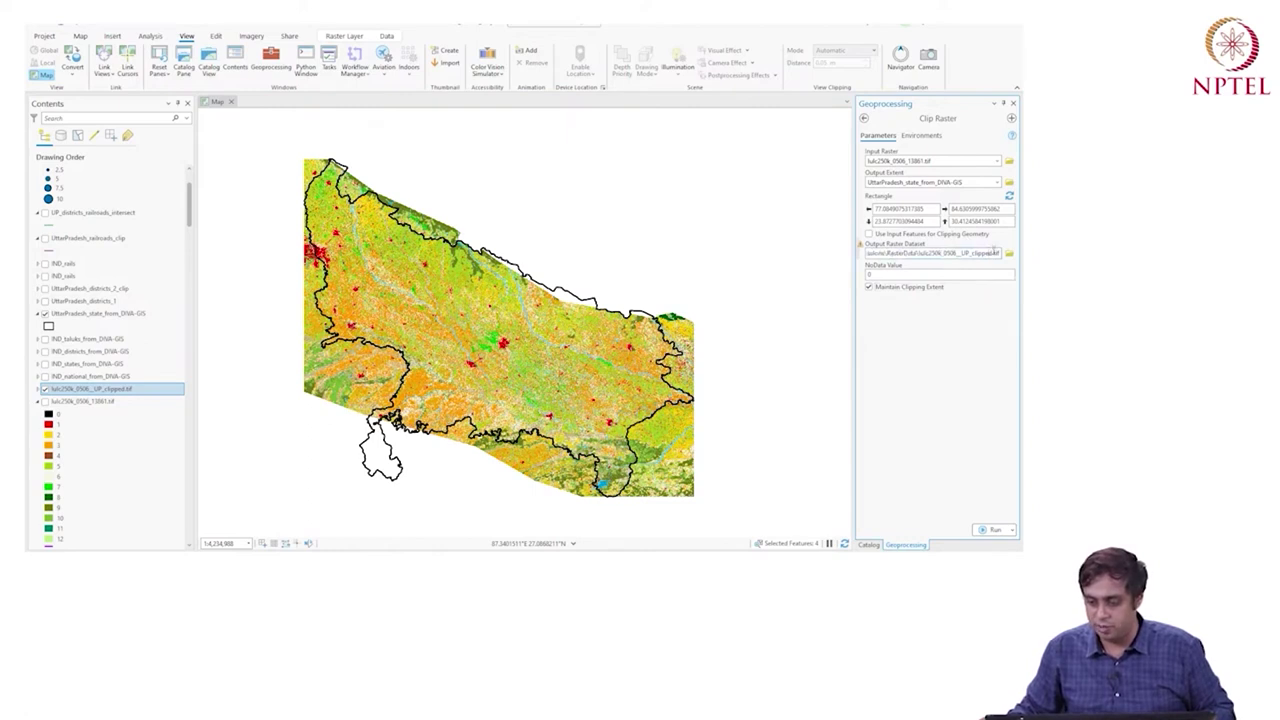
{"action": "type", "text": "_2"}
{"action": "left_click", "coordinate": [1012, 529]}
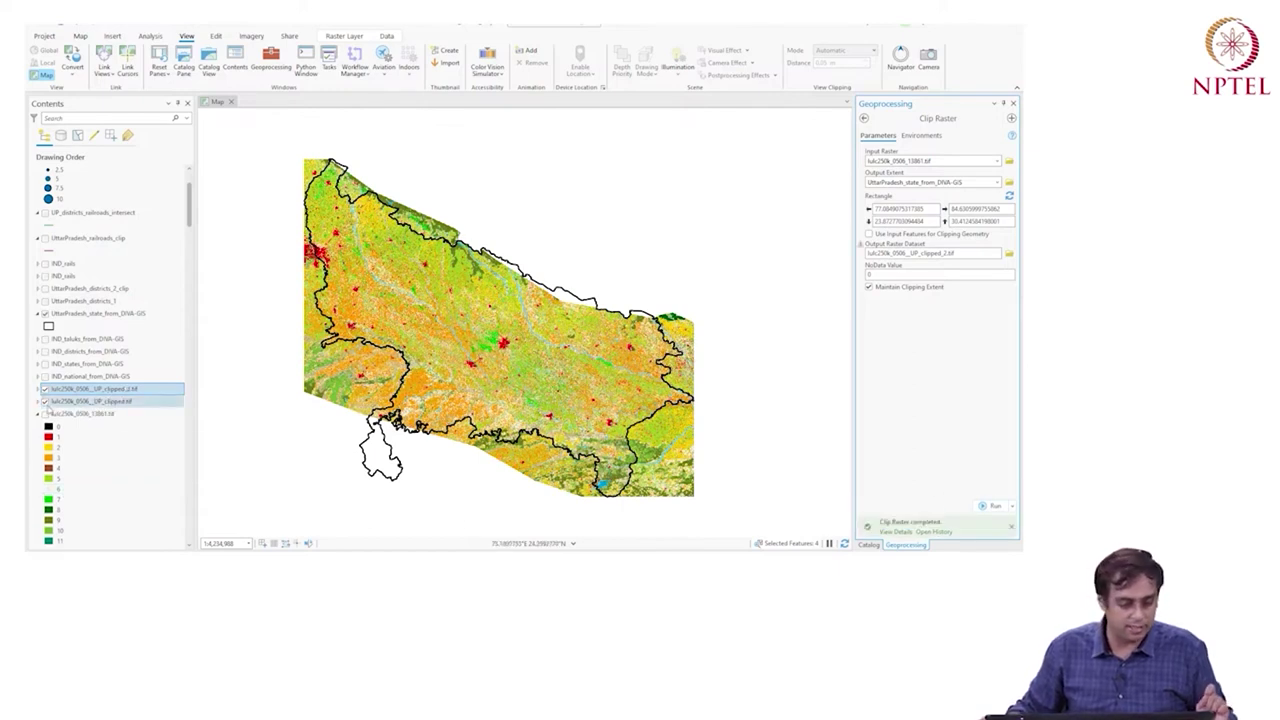
Step: Hide the first clipped raster layer and compare lulc250k_0506__UP_clipped_2.tif with the state boundary, toggling its visibility off and on
{"action": "left_click", "coordinate": [44, 401]}
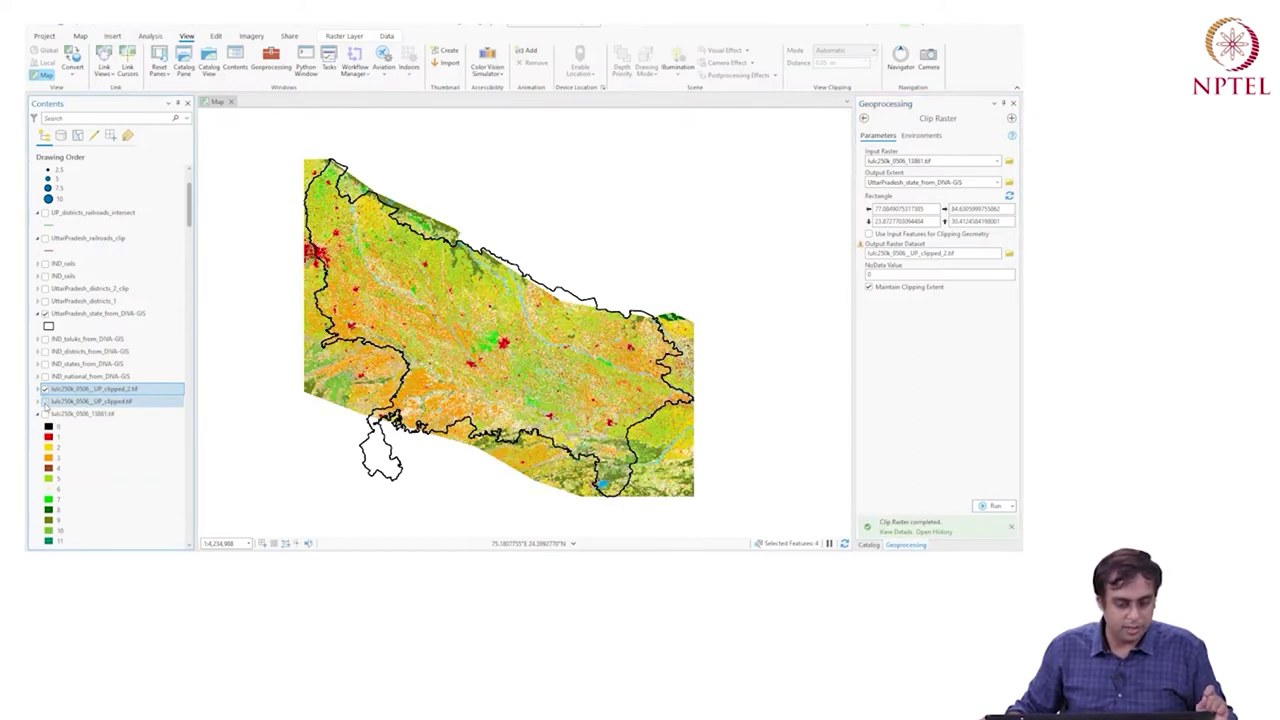
{"action": "scroll", "coordinate": [408, 425], "scroll_direction": "up", "scroll_amount": 1}
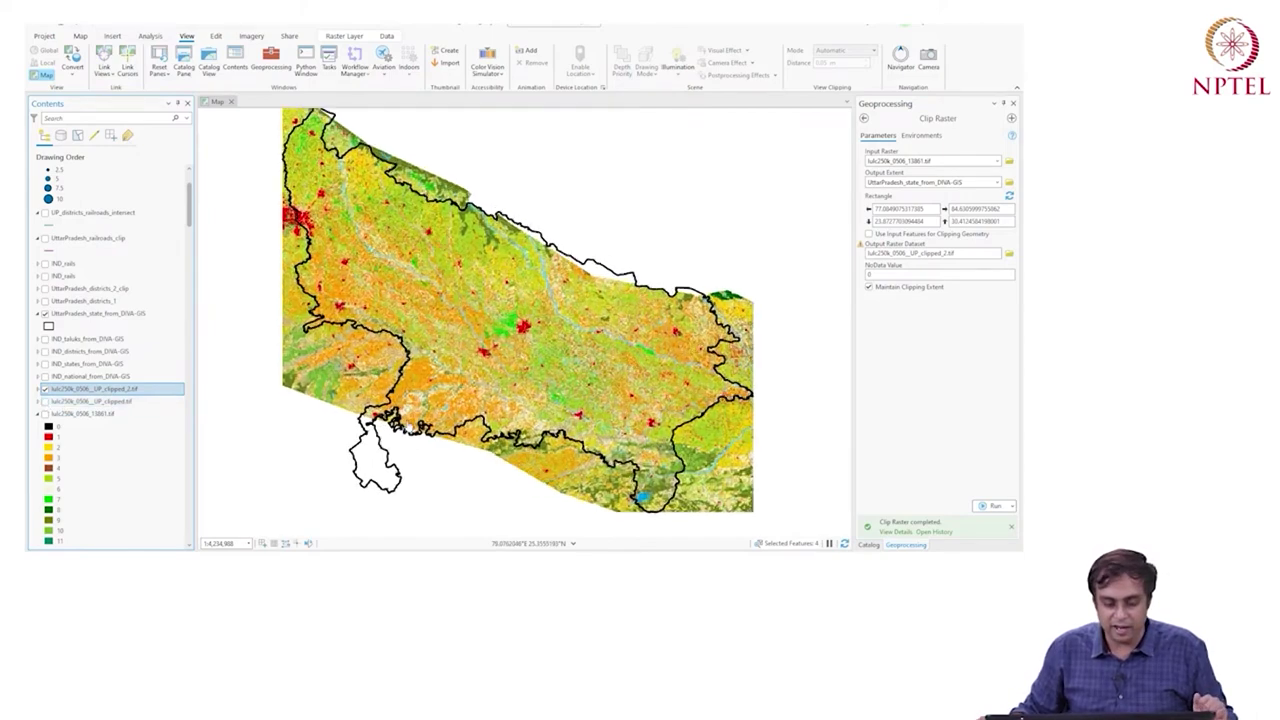
{"action": "scroll", "coordinate": [408, 425], "scroll_direction": "up", "scroll_amount": 4}
{"action": "scroll", "coordinate": [290, 448], "scroll_direction": "down", "scroll_amount": 2}
{"action": "scroll", "coordinate": [300, 445], "scroll_direction": "up", "scroll_amount": 4}
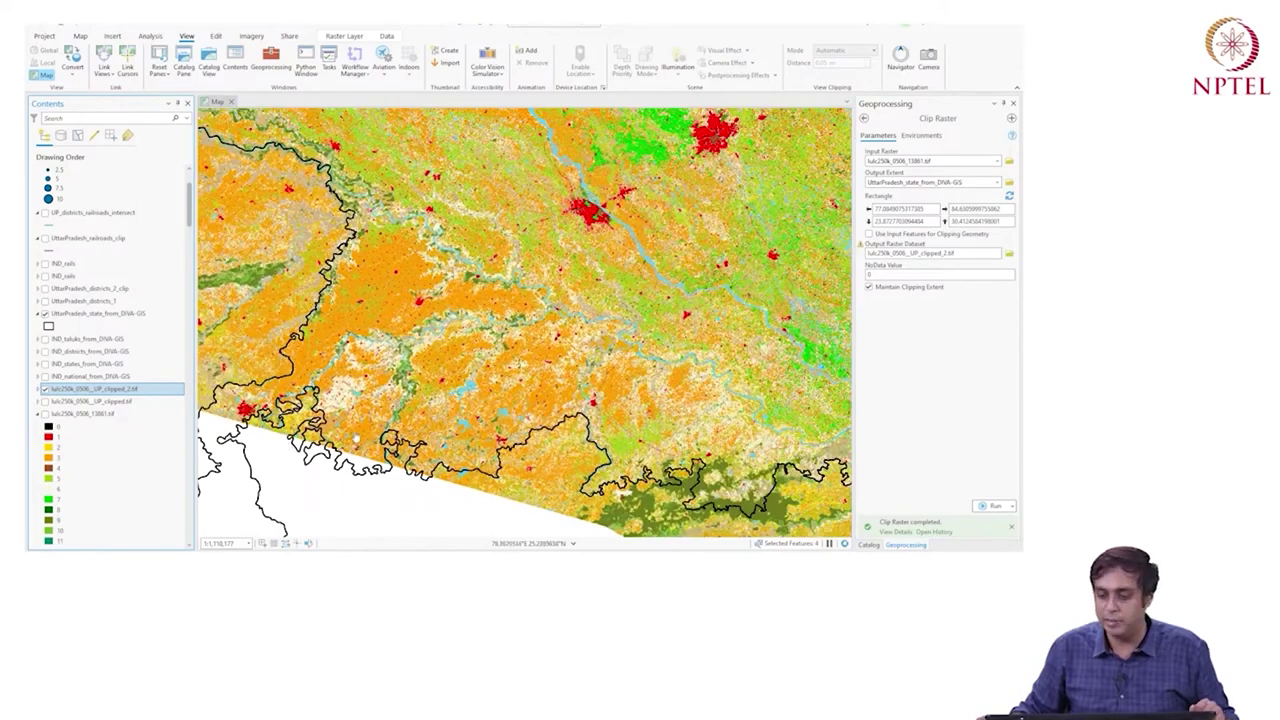
{"action": "scroll", "coordinate": [352, 430], "scroll_direction": "down", "scroll_amount": 3}
{"action": "scroll", "coordinate": [346, 405], "scroll_direction": "up", "scroll_amount": 2}
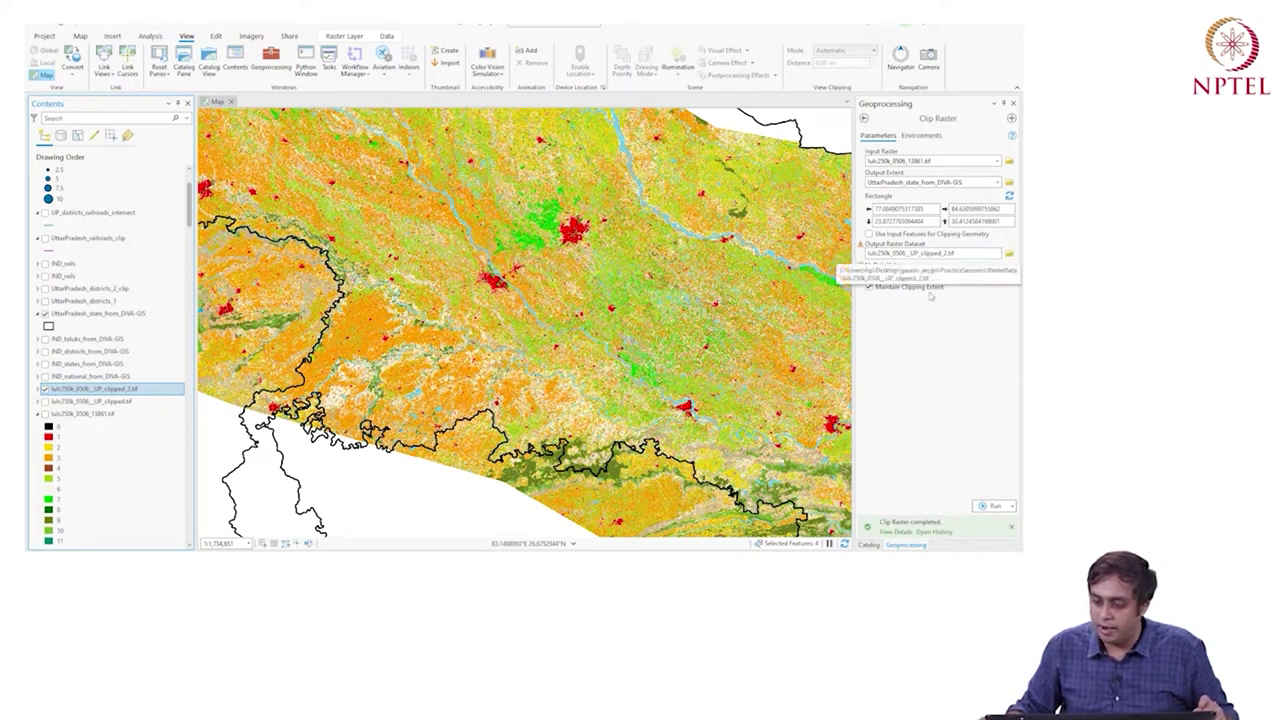
{"action": "scroll", "coordinate": [400, 318], "scroll_direction": "down", "scroll_amount": 3}
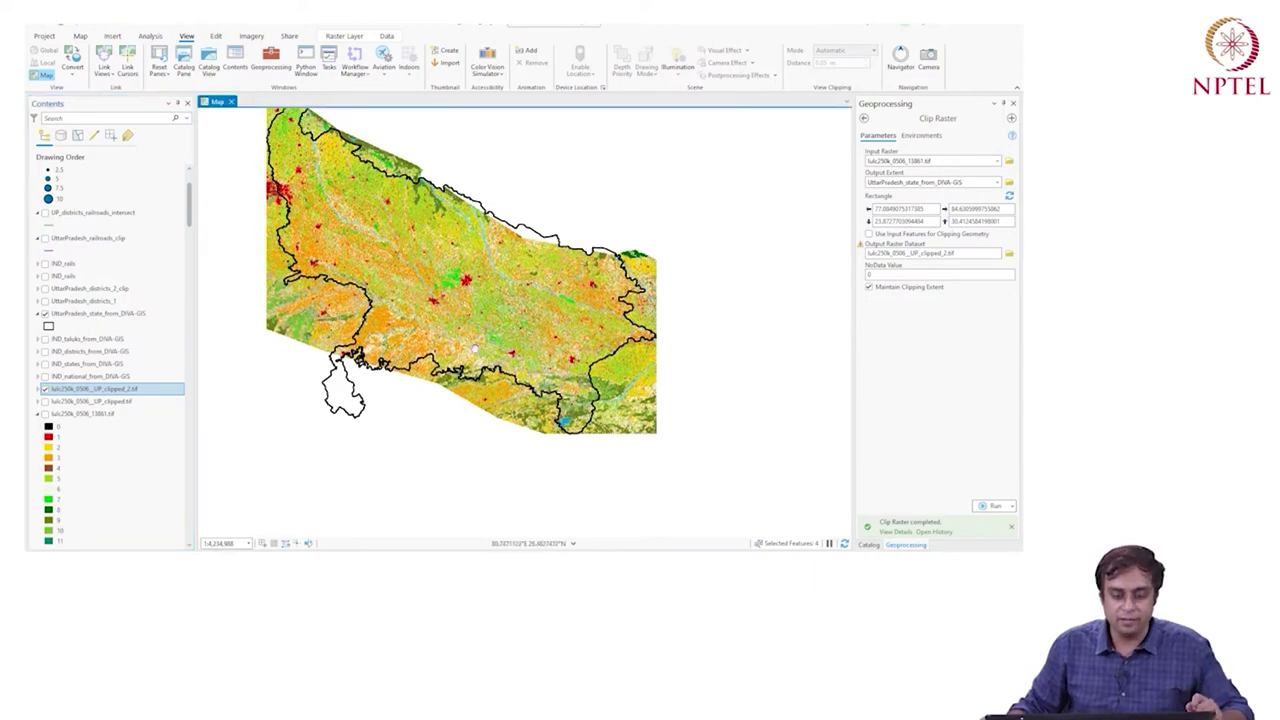
{"action": "left_click_drag", "start_coordinate": [455, 297], "coordinate": [499, 373]}
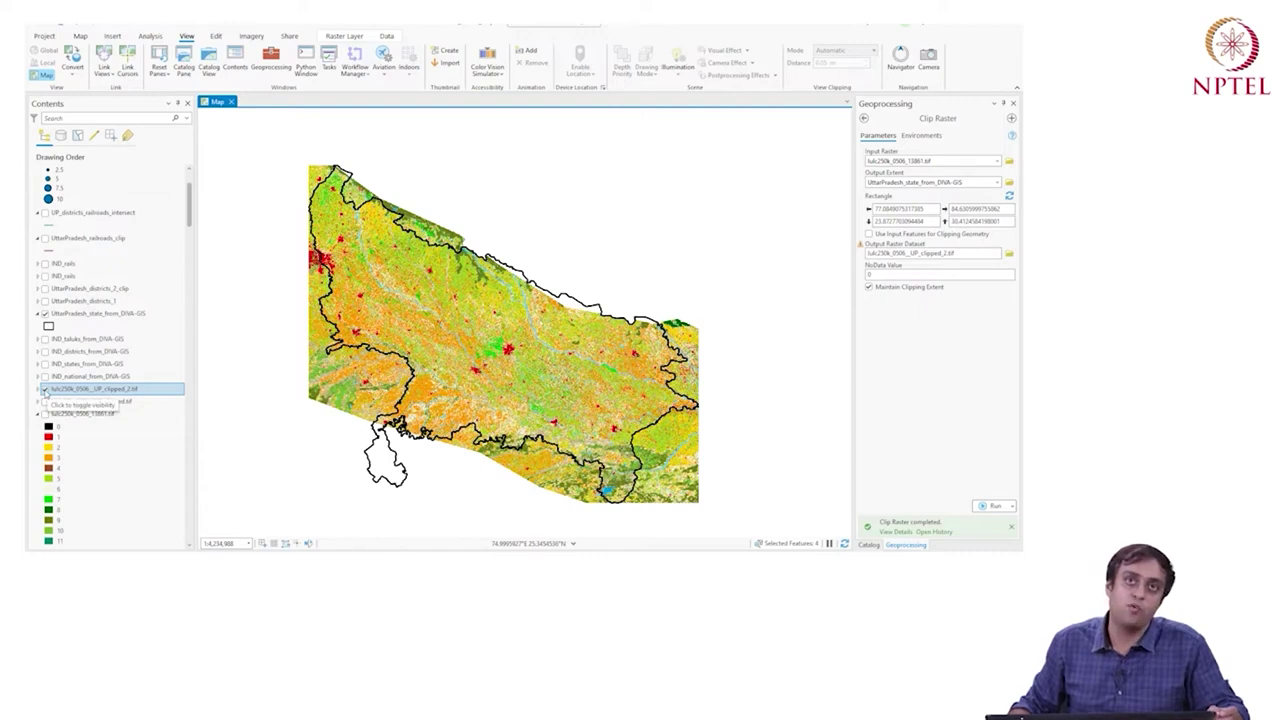
{"action": "left_click", "coordinate": [44, 389]}
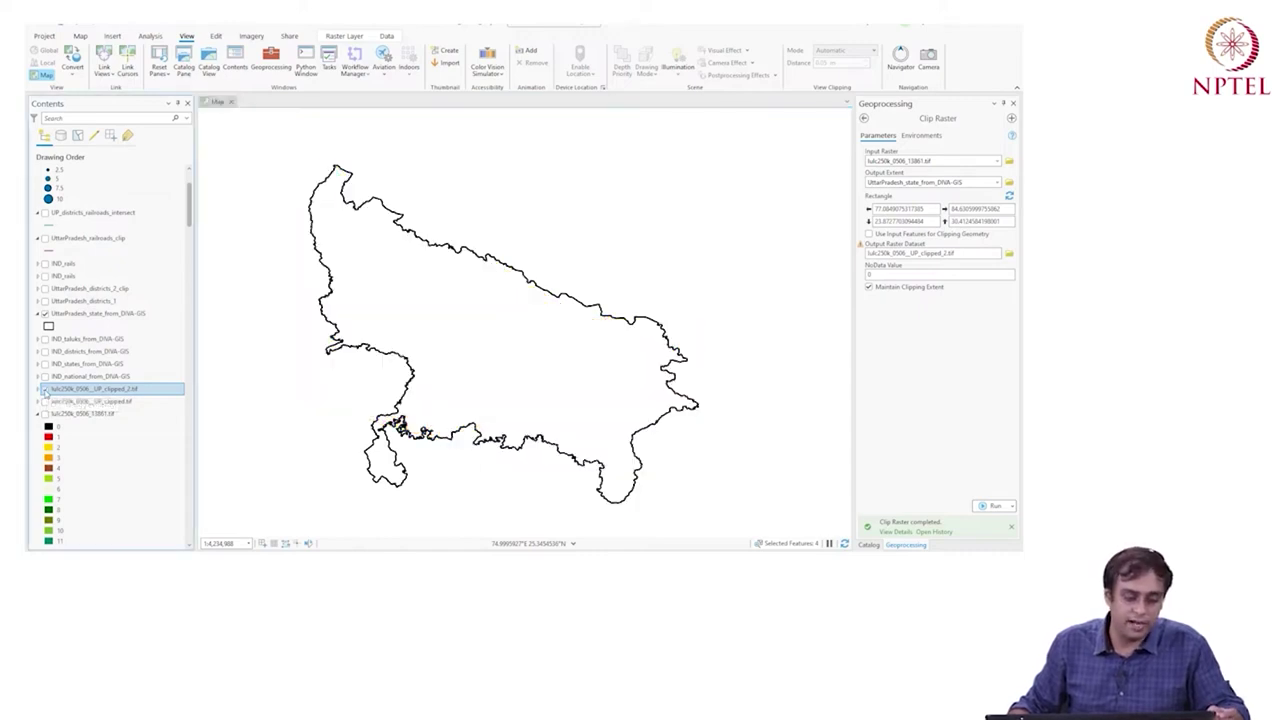
{"action": "left_click", "coordinate": [44, 389]}
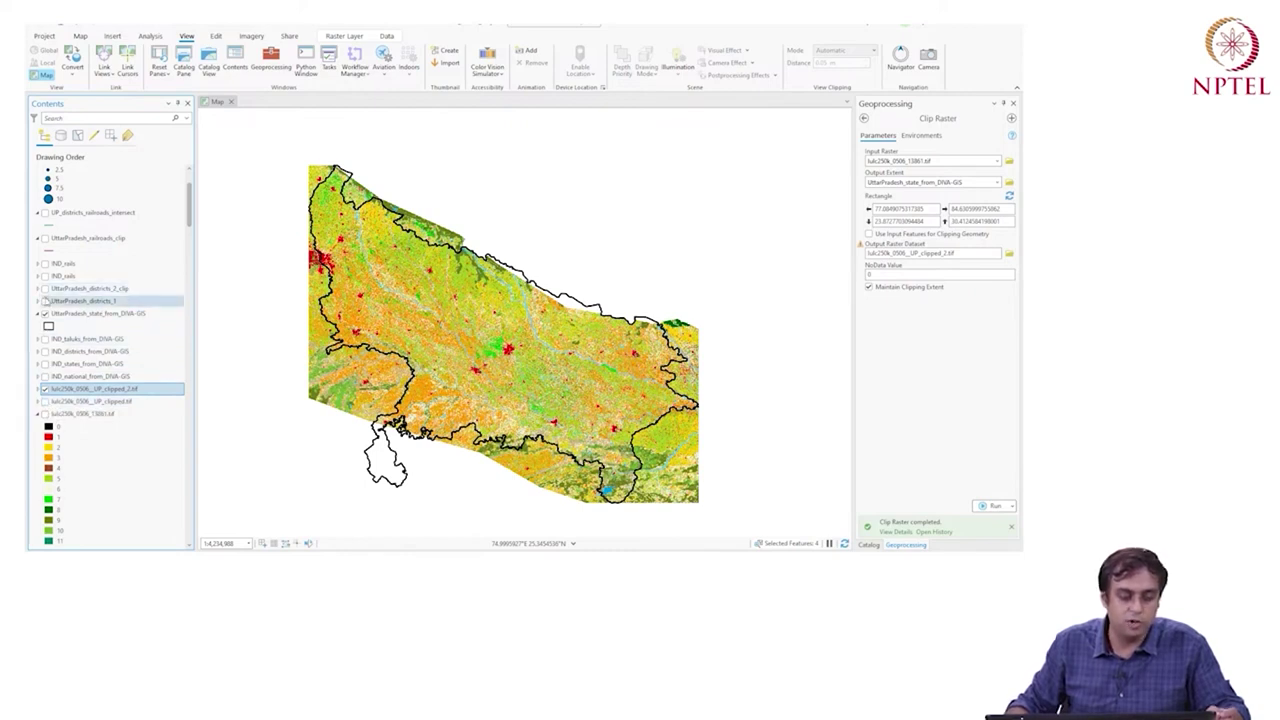
Step: Show the UttarPradesh_districts_1 layer and change its polygon outline color to black
{"action": "left_click", "coordinate": [44, 301]}
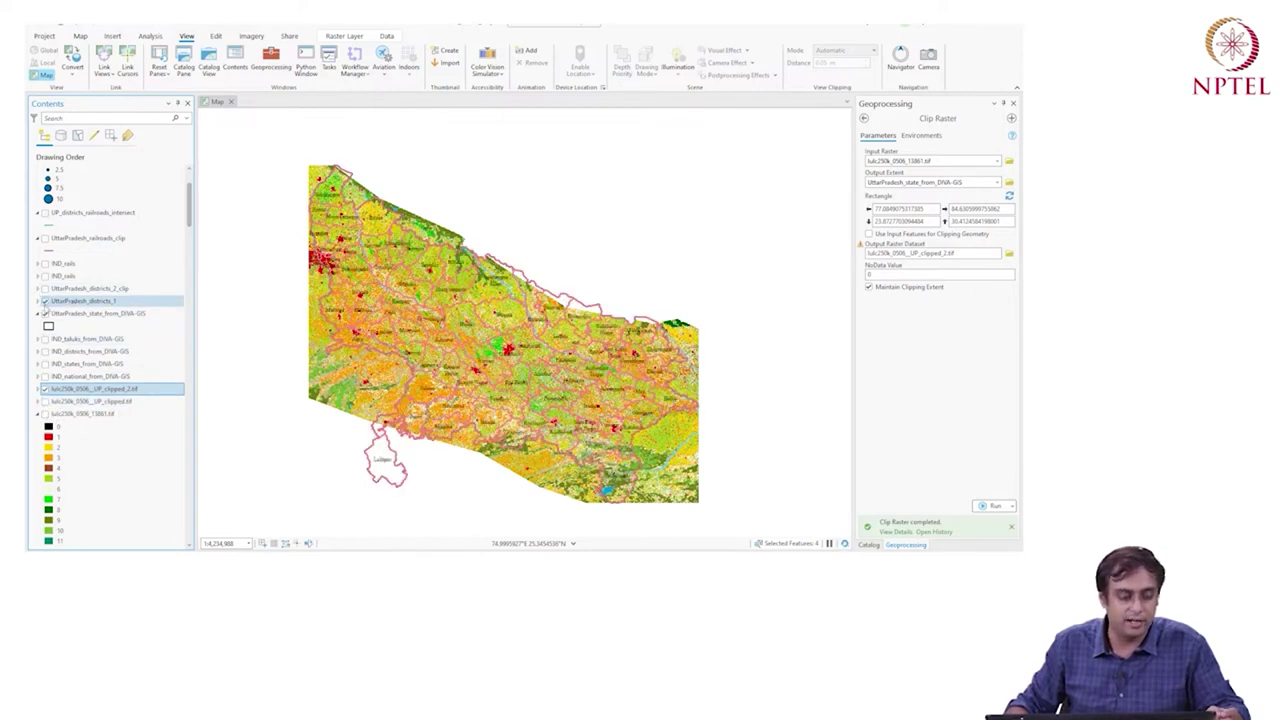
{"action": "left_click", "coordinate": [47, 313]}
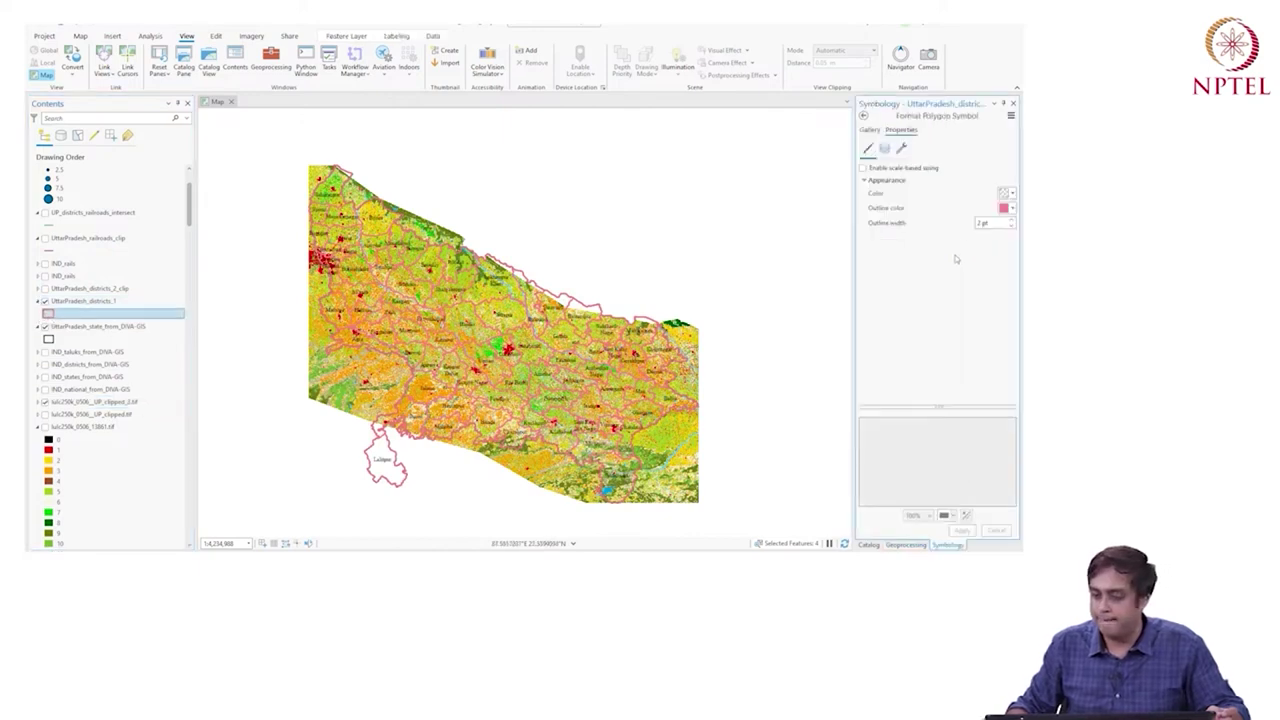
{"action": "left_click", "coordinate": [1010, 209]}
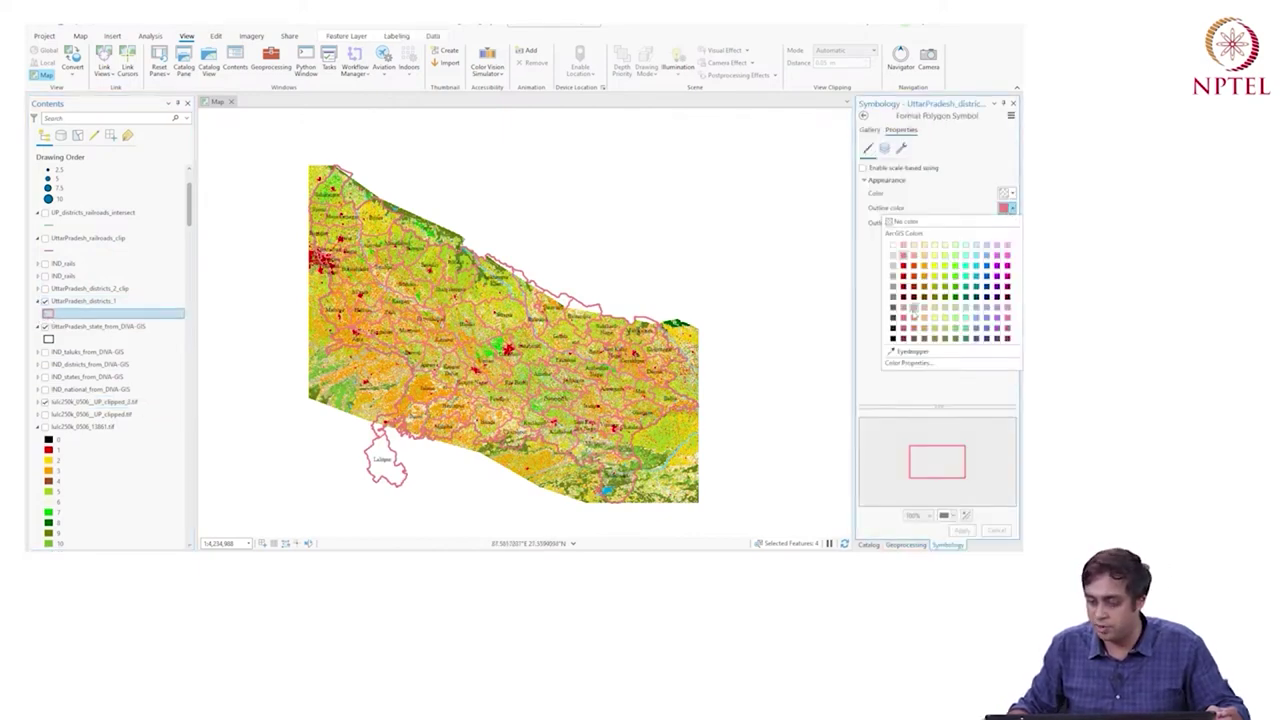
{"action": "left_click", "coordinate": [893, 338]}
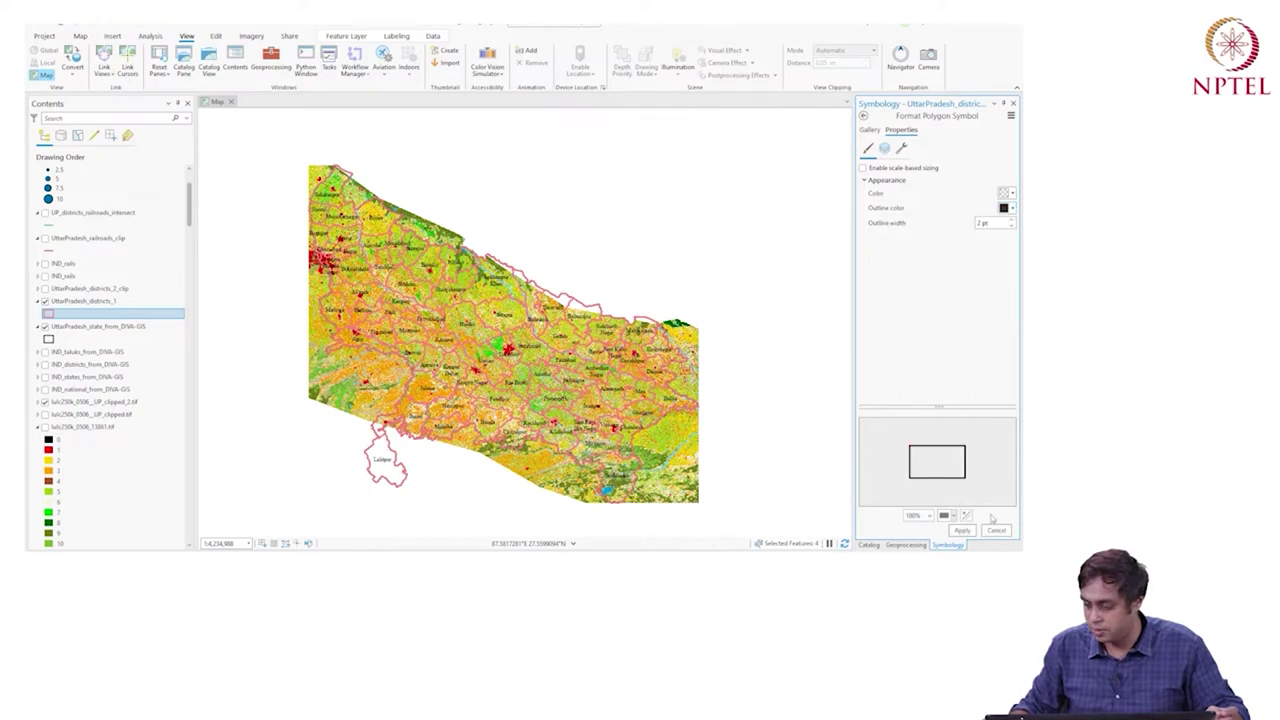
{"action": "left_click", "coordinate": [963, 530]}
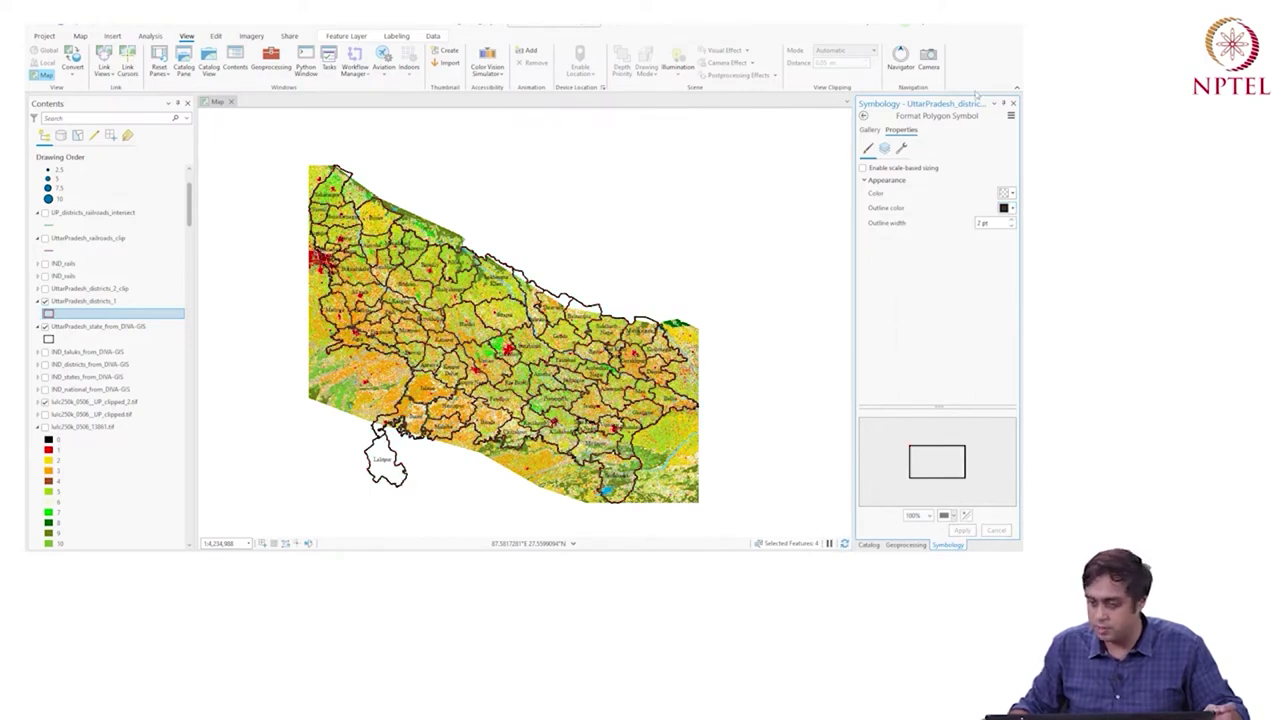
{"action": "left_click", "coordinate": [1013, 103]}
Step: Examine how land use classes are distributed within the district boundaries, around Mathura and Agra and across the state
{"action": "scroll", "coordinate": [327, 327], "scroll_direction": "up", "scroll_amount": 1}
{"action": "scroll", "coordinate": [327, 327], "scroll_direction": "up", "scroll_amount": 4}
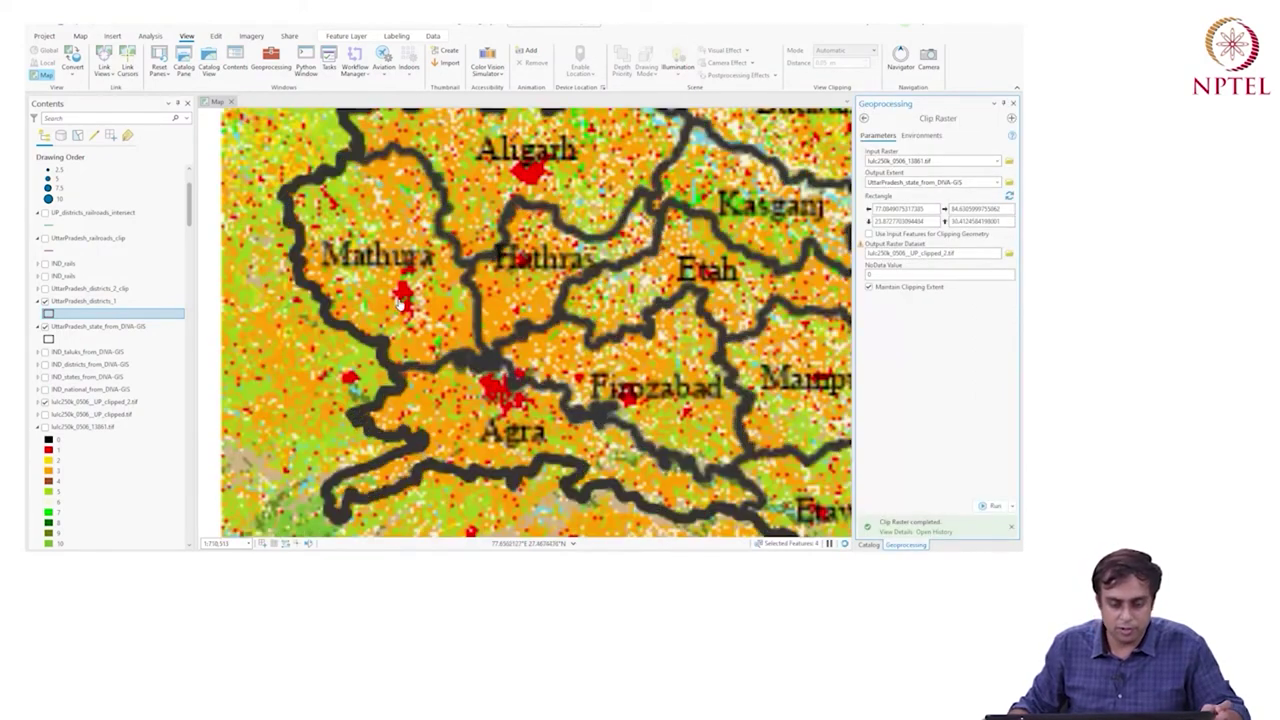
{"action": "scroll", "coordinate": [422, 282], "scroll_direction": "down", "scroll_amount": 5}
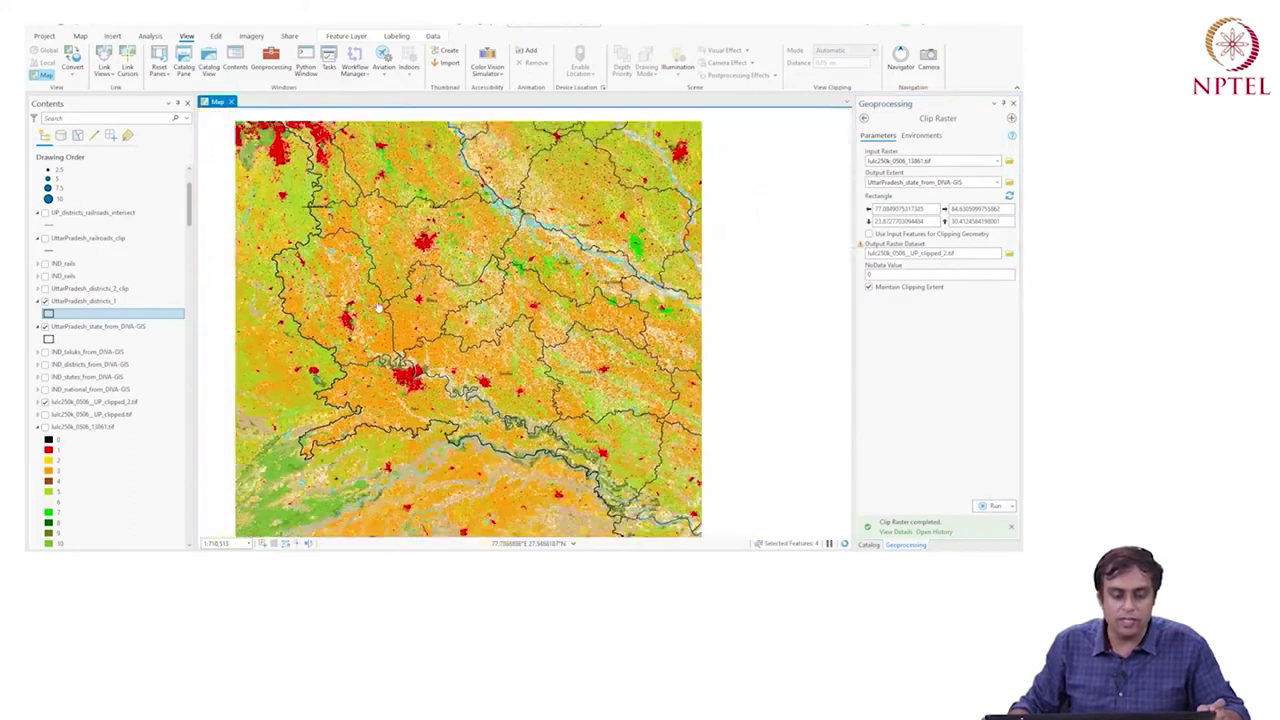
{"action": "scroll", "coordinate": [330, 300], "scroll_direction": "up", "scroll_amount": 2}
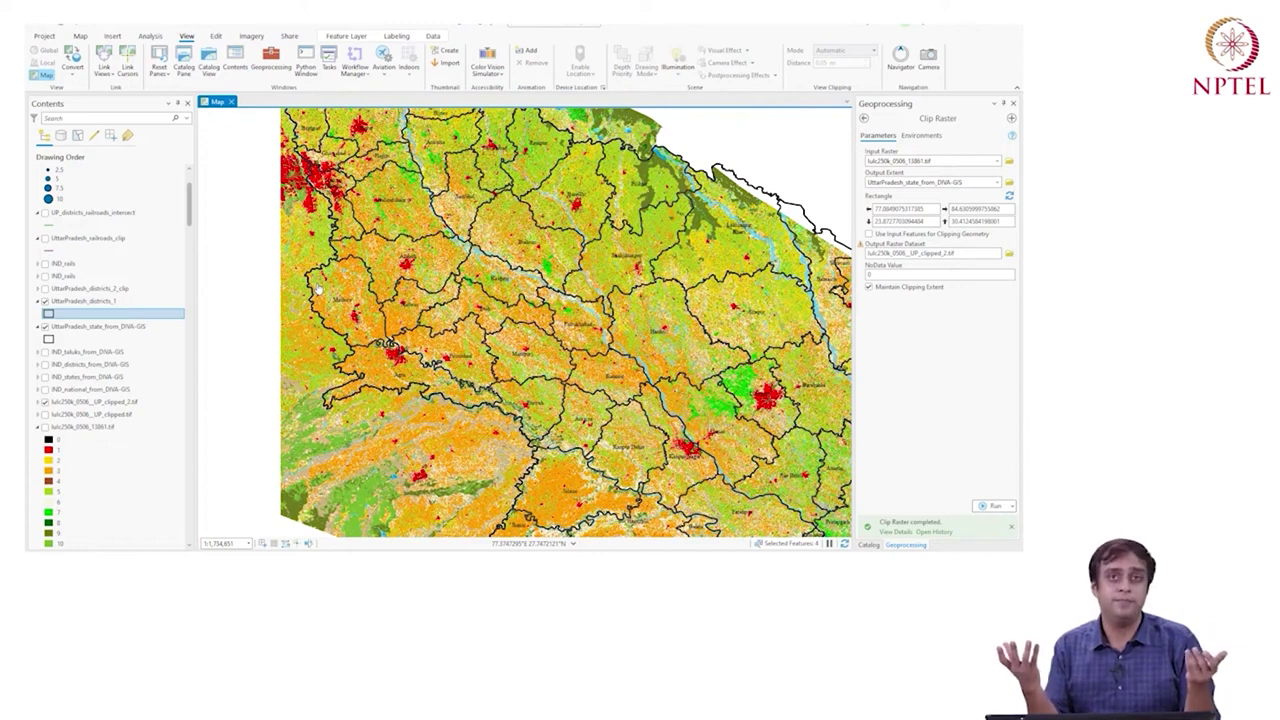
{"action": "scroll", "coordinate": [418, 277], "scroll_direction": "down", "scroll_amount": 3}
{"action": "scroll", "coordinate": [320, 320], "scroll_direction": "up", "scroll_amount": 1}
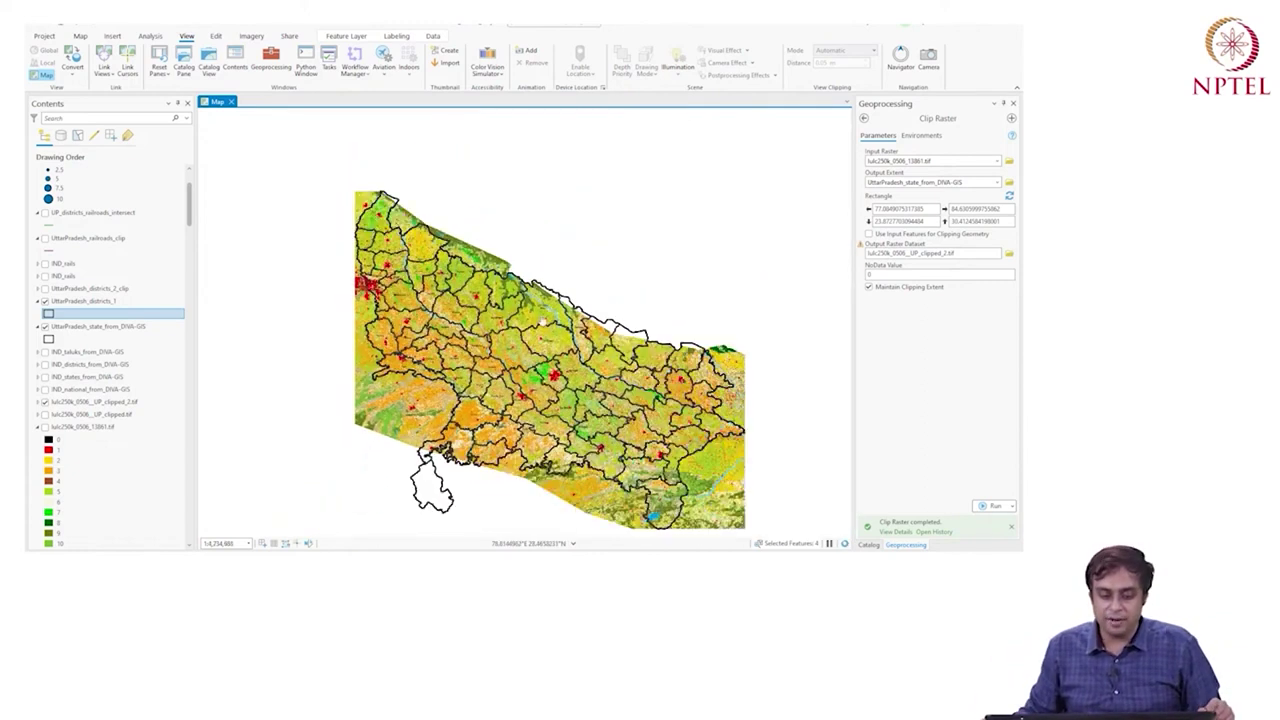
Step: Try to open the Tabulate Area tool by searching the geoprocessing tools for "tabulate area"
{"action": "left_click", "coordinate": [865, 118]}
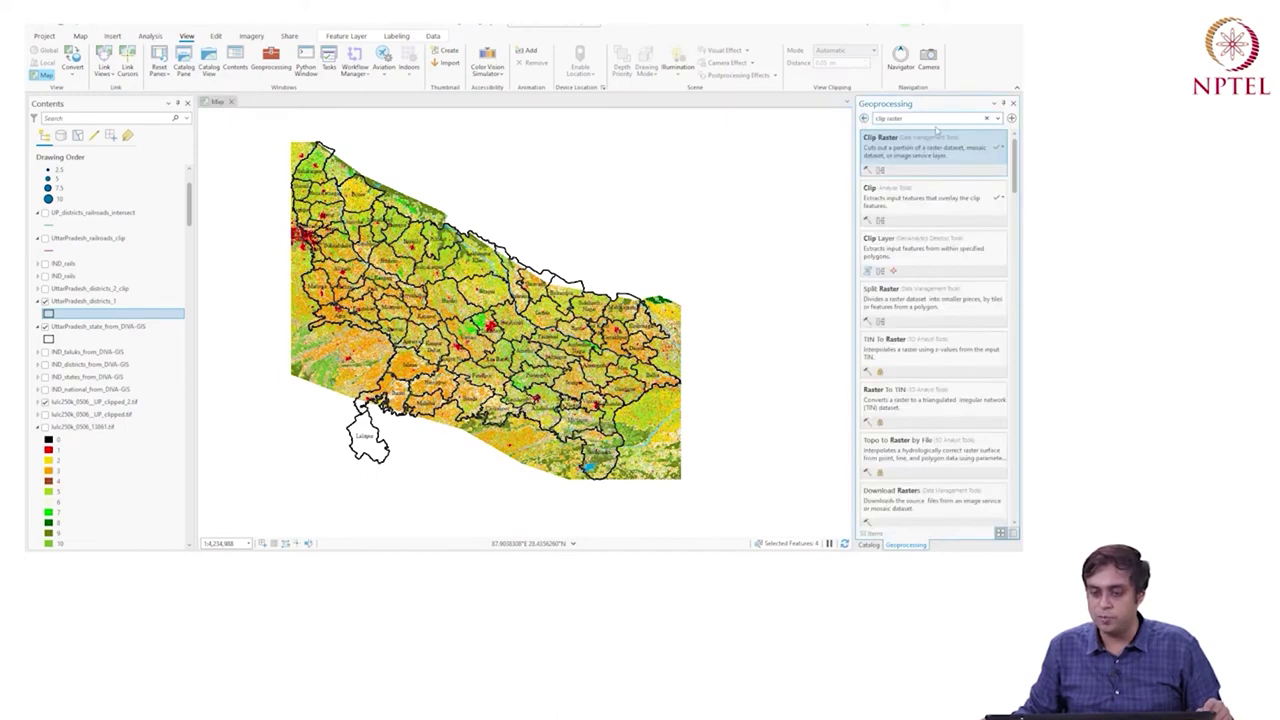
{"action": "left_click", "coordinate": [986, 118]}
{"action": "type", "text": "tabulate"}
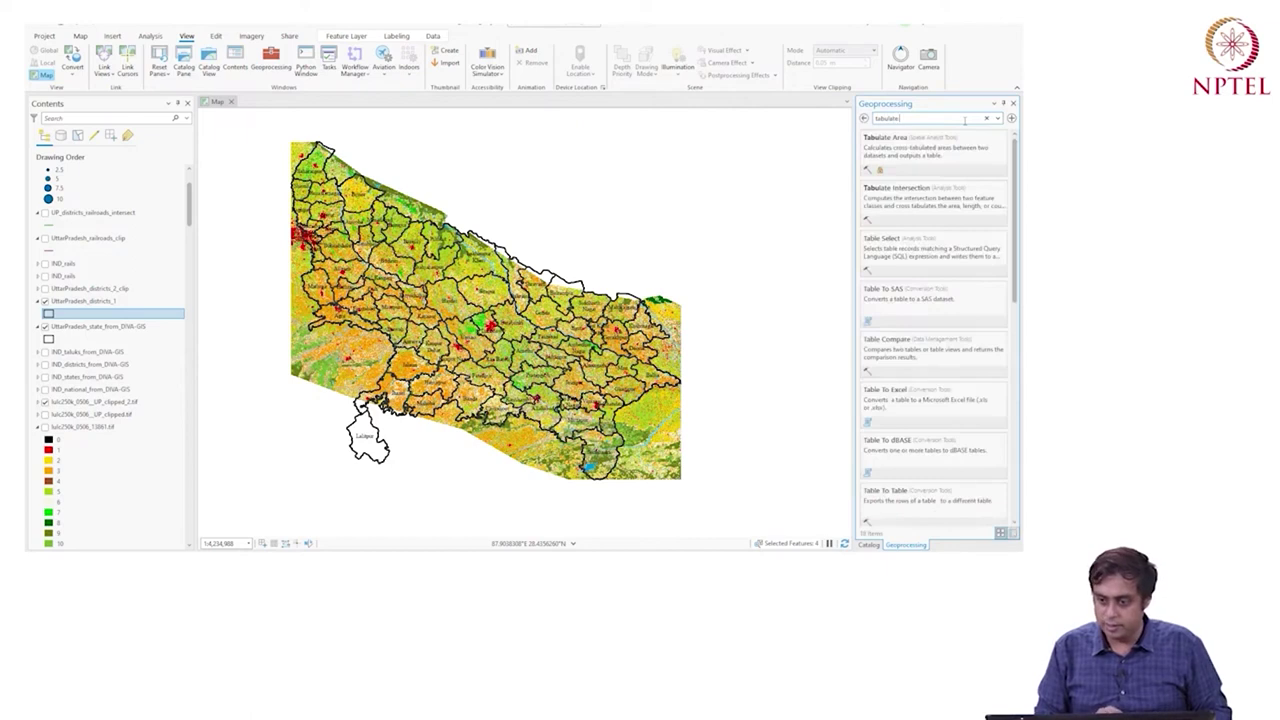
{"action": "type", "text": " area"}
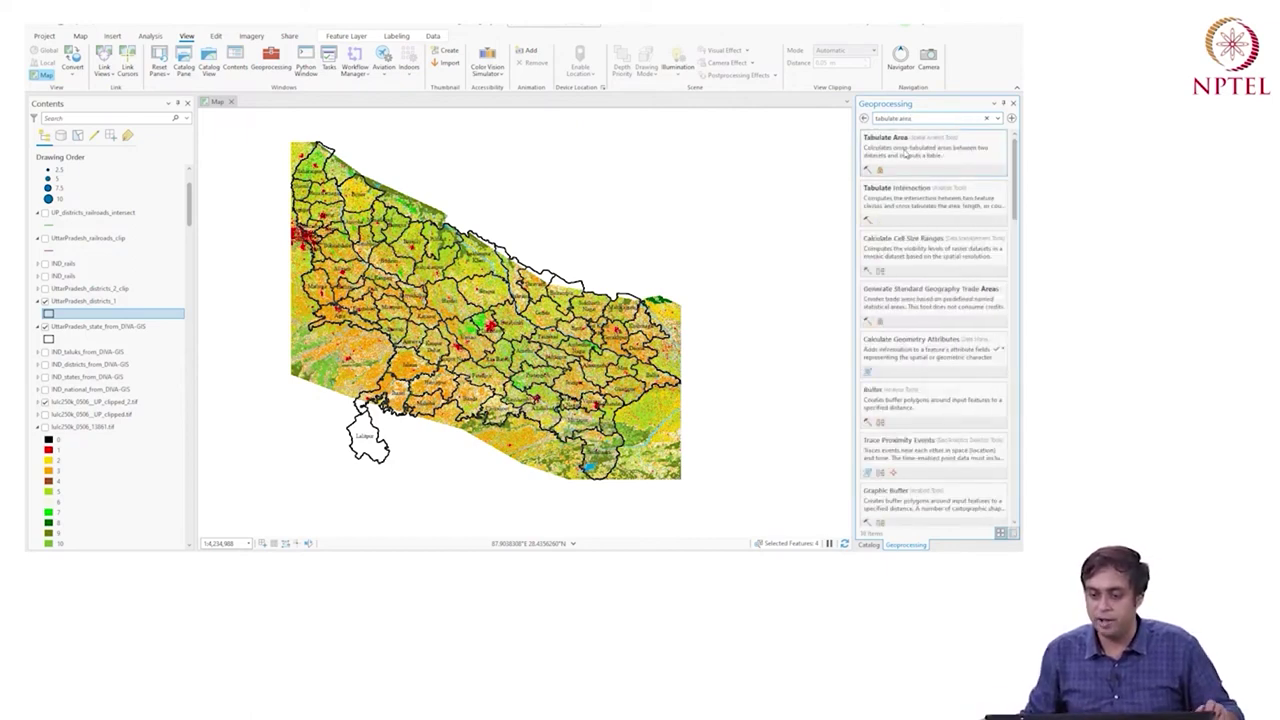
{"action": "left_click", "coordinate": [905, 152]}
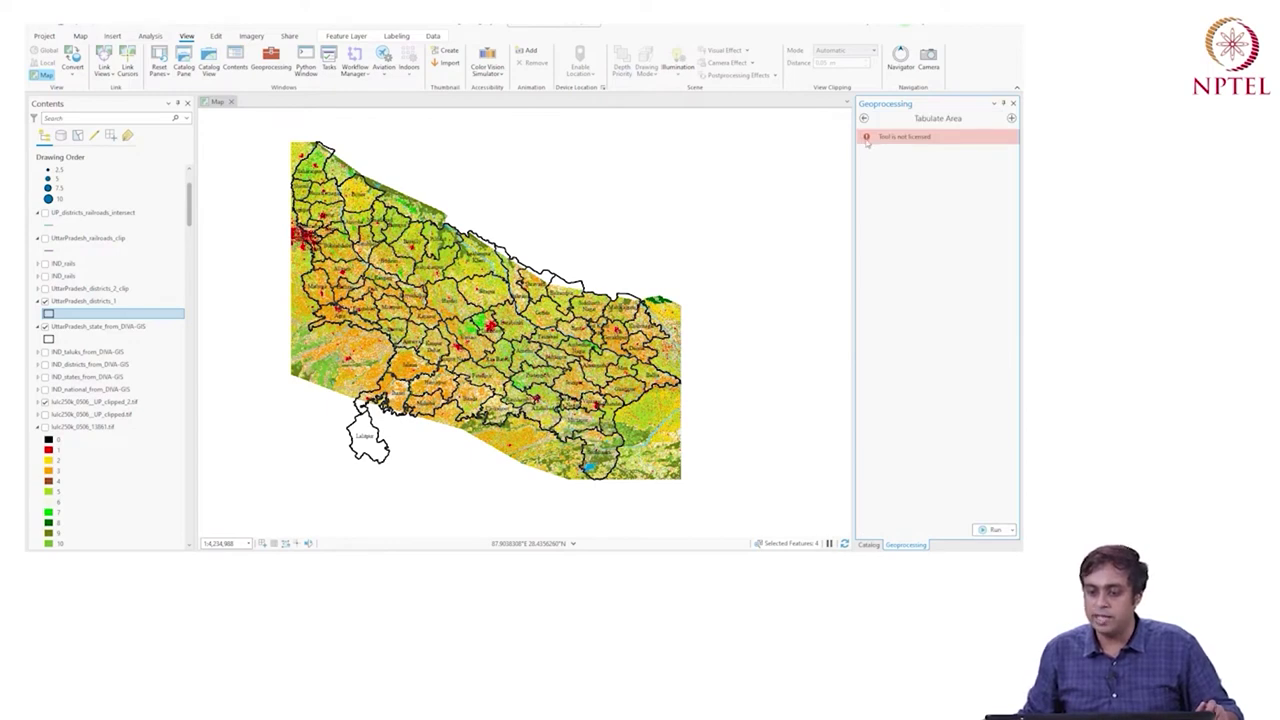
{"action": "left_click", "coordinate": [864, 118]}
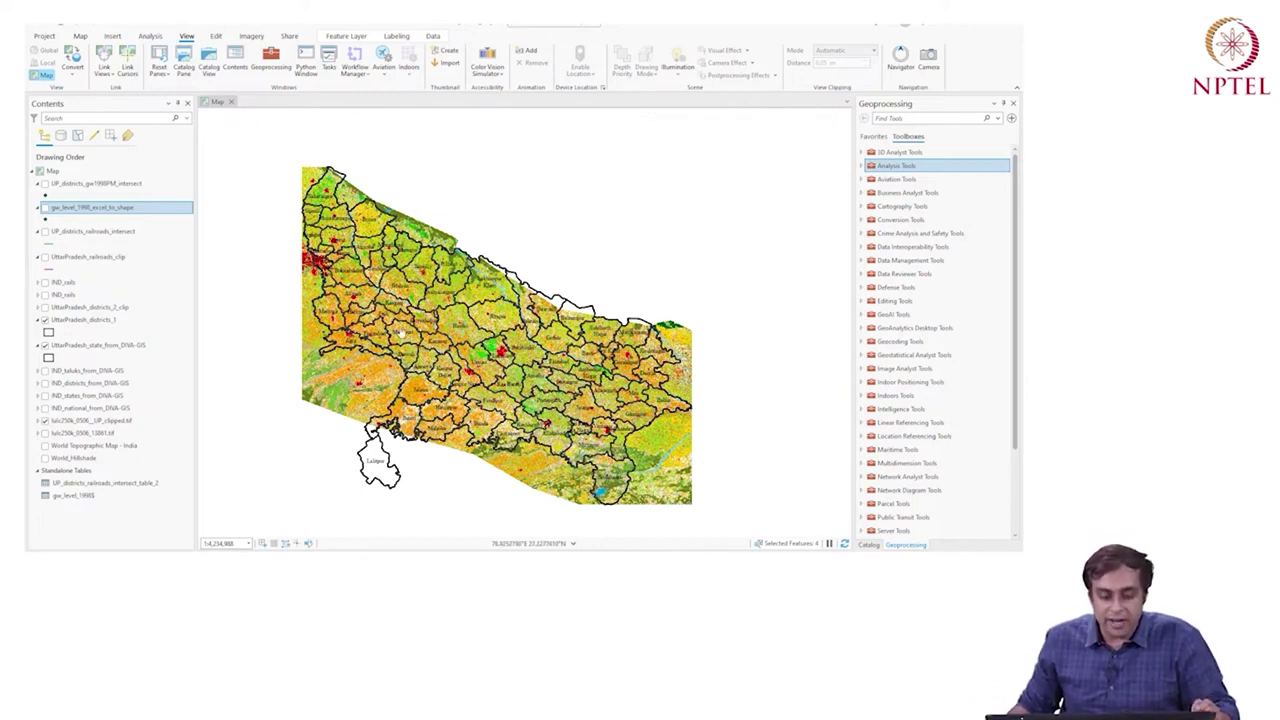
Step: Examine the land use classes around Hardoi, Sitapur and Lucknow and across the state at several map scales
{"action": "scroll", "coordinate": [392, 322], "scroll_direction": "up", "scroll_amount": 3}
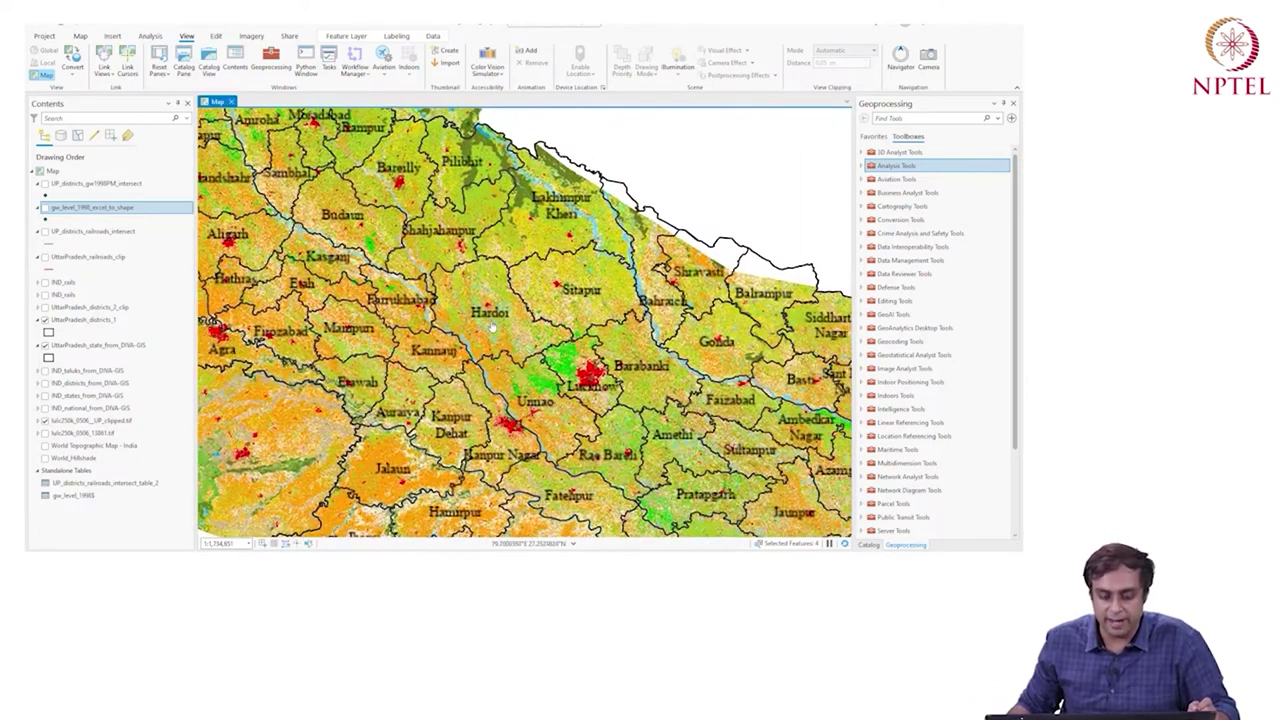
{"action": "scroll", "coordinate": [492, 327], "scroll_direction": "up", "scroll_amount": 4}
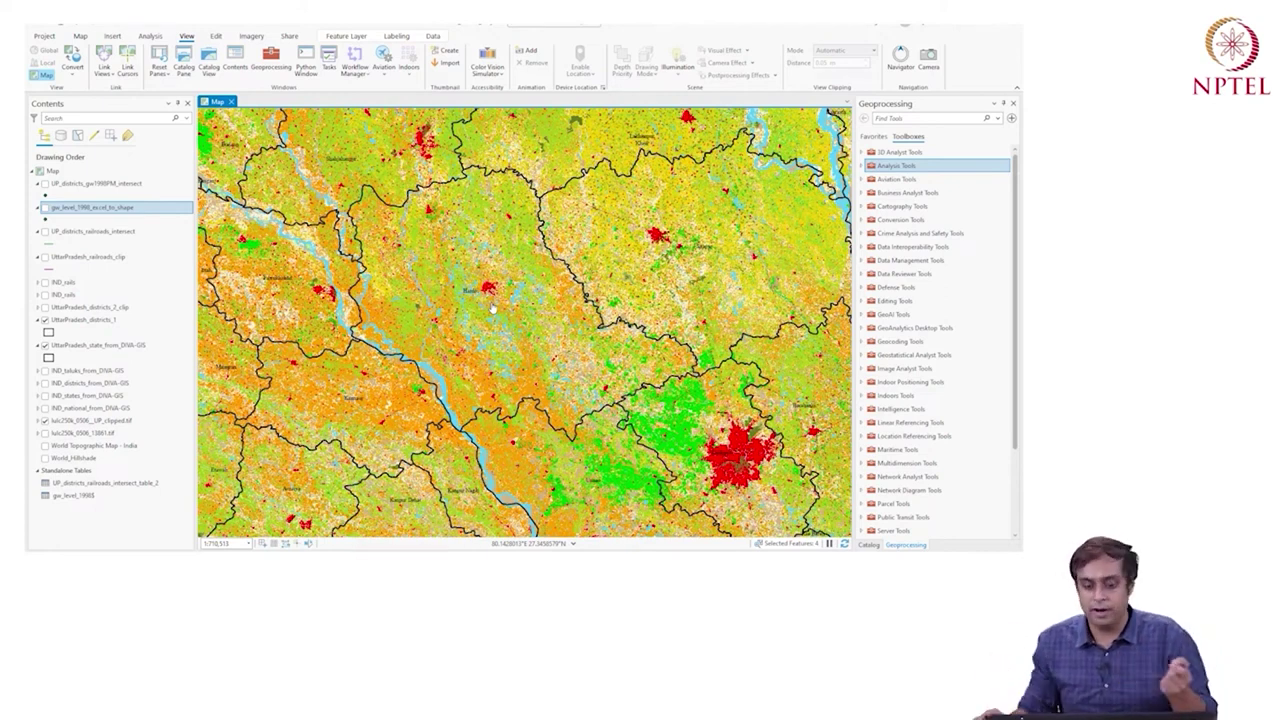
{"action": "key", "text": "Right"}
{"action": "key", "text": "Down"}
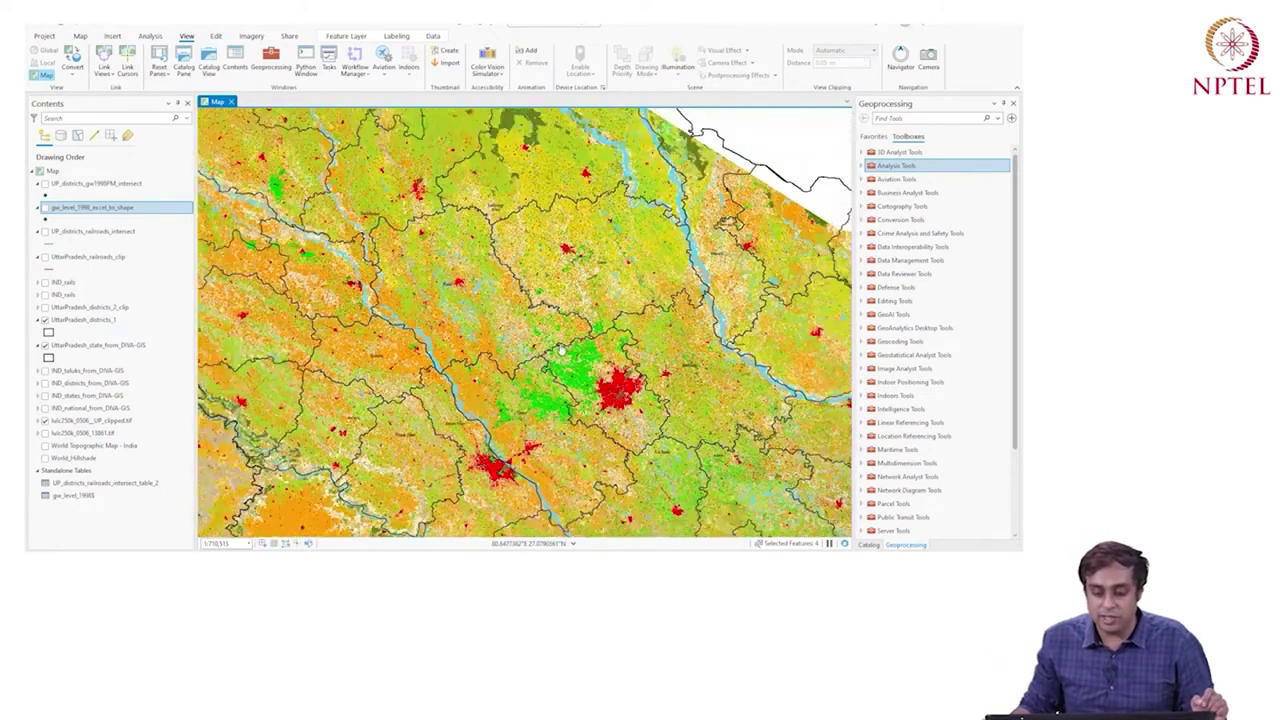
{"action": "scroll", "coordinate": [561, 350], "scroll_direction": "down", "scroll_amount": 2}
{"action": "key", "text": "Down"}
{"action": "key", "text": "Left"}
{"action": "scroll", "coordinate": [366, 386], "scroll_direction": "down", "scroll_amount": 2}
{"action": "left_click_drag", "start_coordinate": [654, 413], "coordinate": [511, 410]}
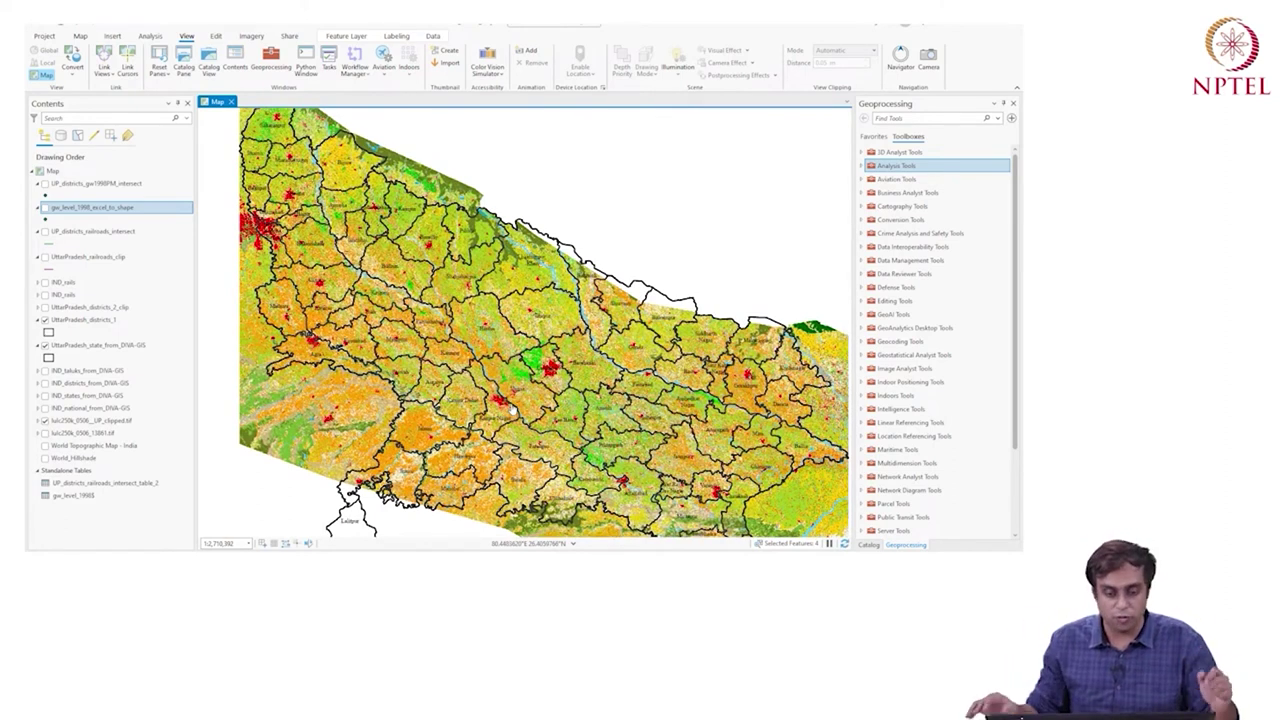
Step: Examine the built-up patches, cropland and water bodies in close detail within Hardoi district and along its boundary with Sitapur
{"action": "scroll", "coordinate": [486, 318], "scroll_direction": "up", "scroll_amount": 5}
{"action": "scroll", "coordinate": [524, 323], "scroll_direction": "up", "scroll_amount": 2}
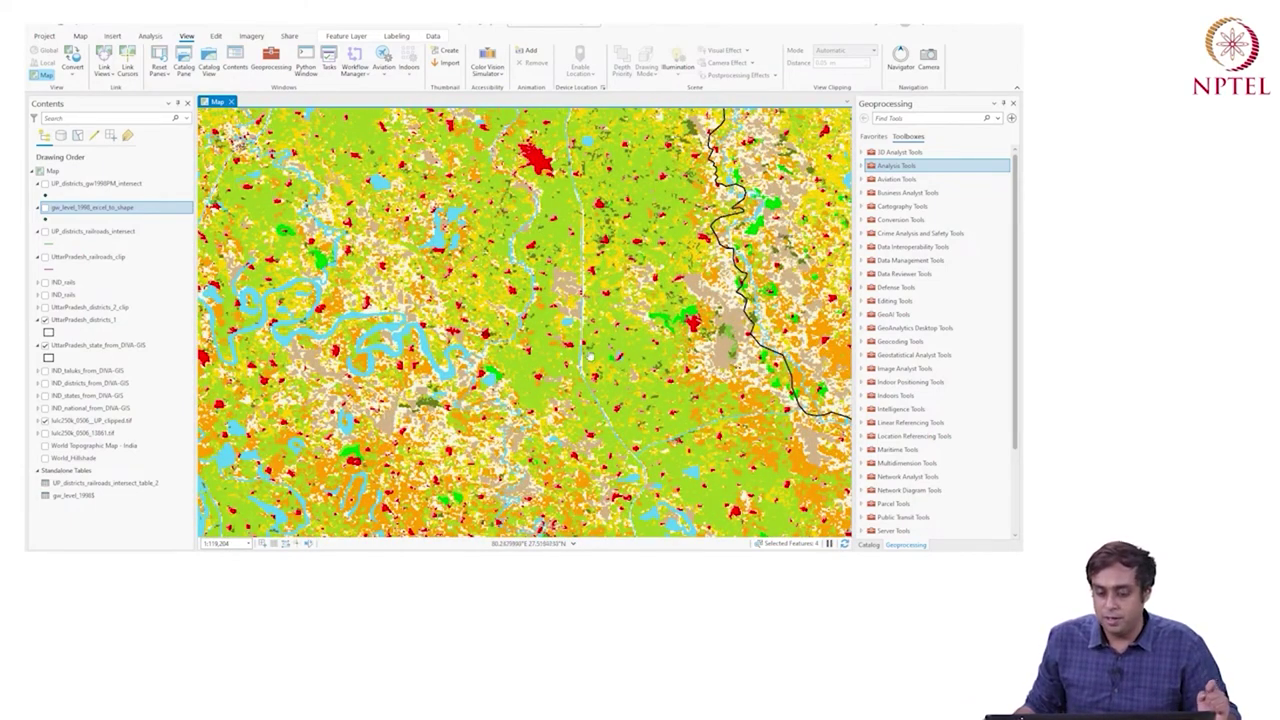
{"action": "scroll", "coordinate": [590, 356], "scroll_direction": "down", "scroll_amount": 2}
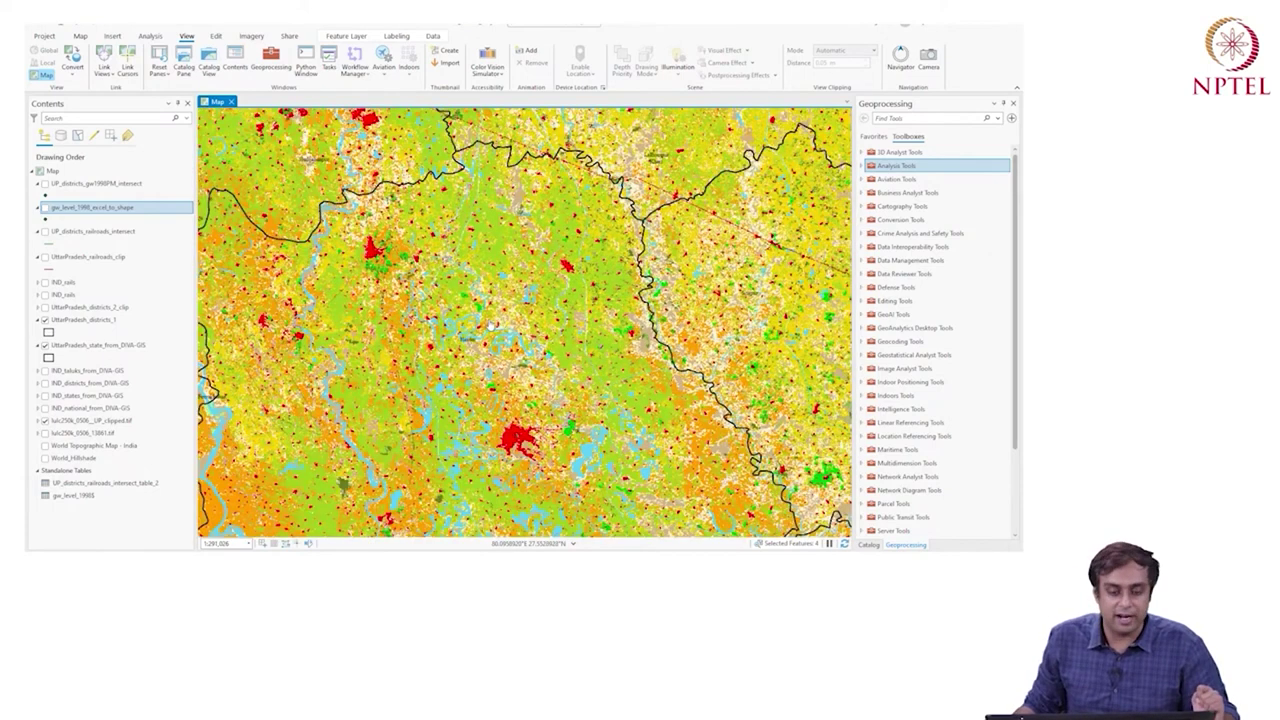
{"action": "left_click_drag", "start_coordinate": [496, 302], "coordinate": [458, 368]}
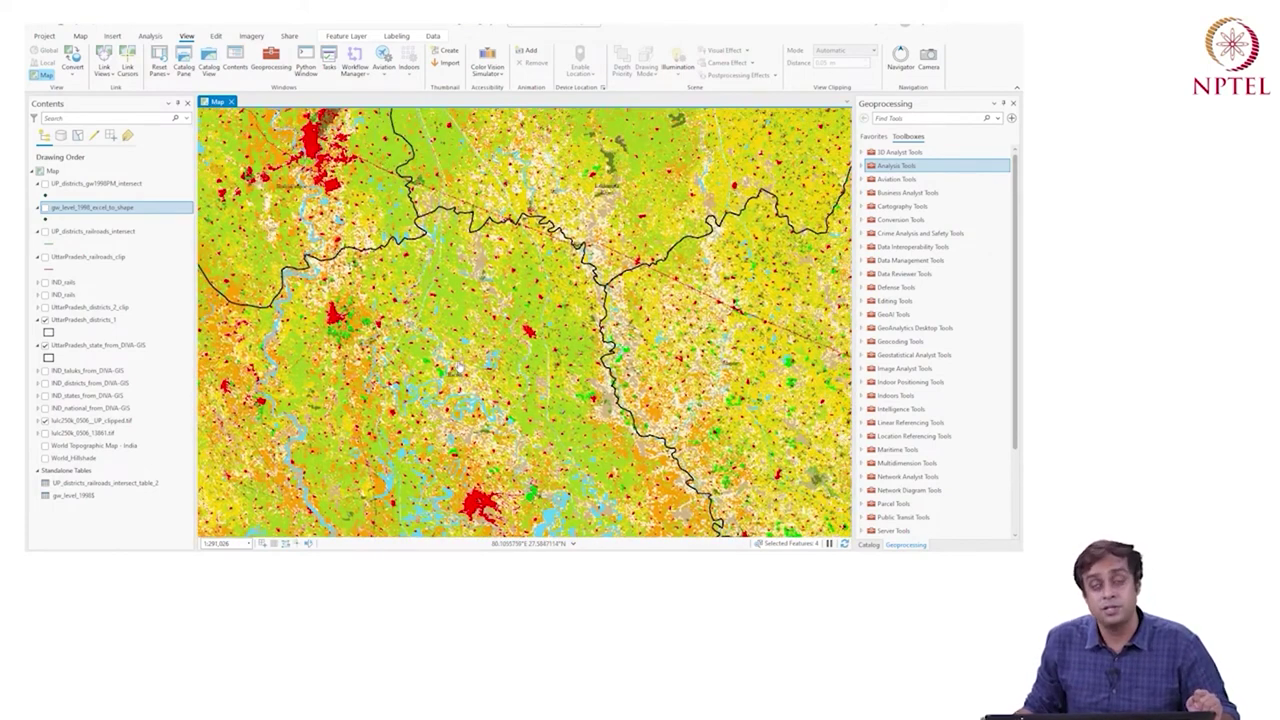
{"action": "scroll", "coordinate": [615, 342], "scroll_direction": "up", "scroll_amount": 1}
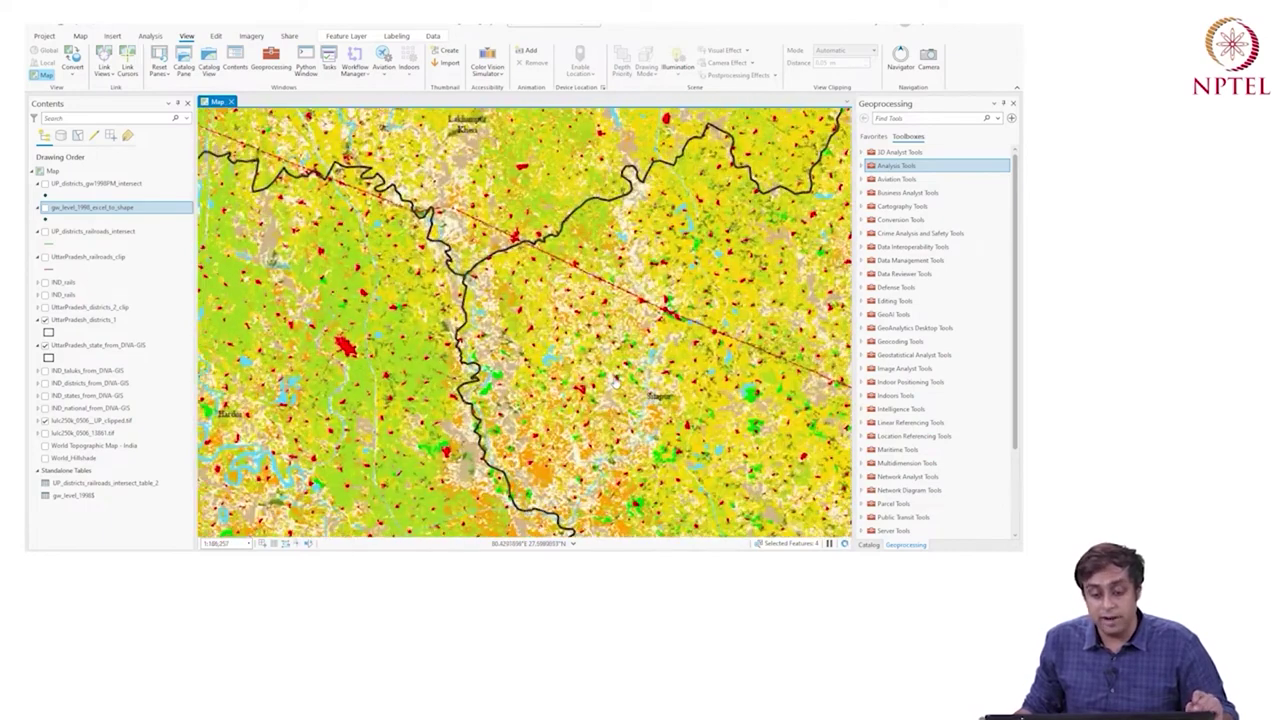
{"action": "scroll", "coordinate": [600, 390], "scroll_direction": "down", "scroll_amount": 1}
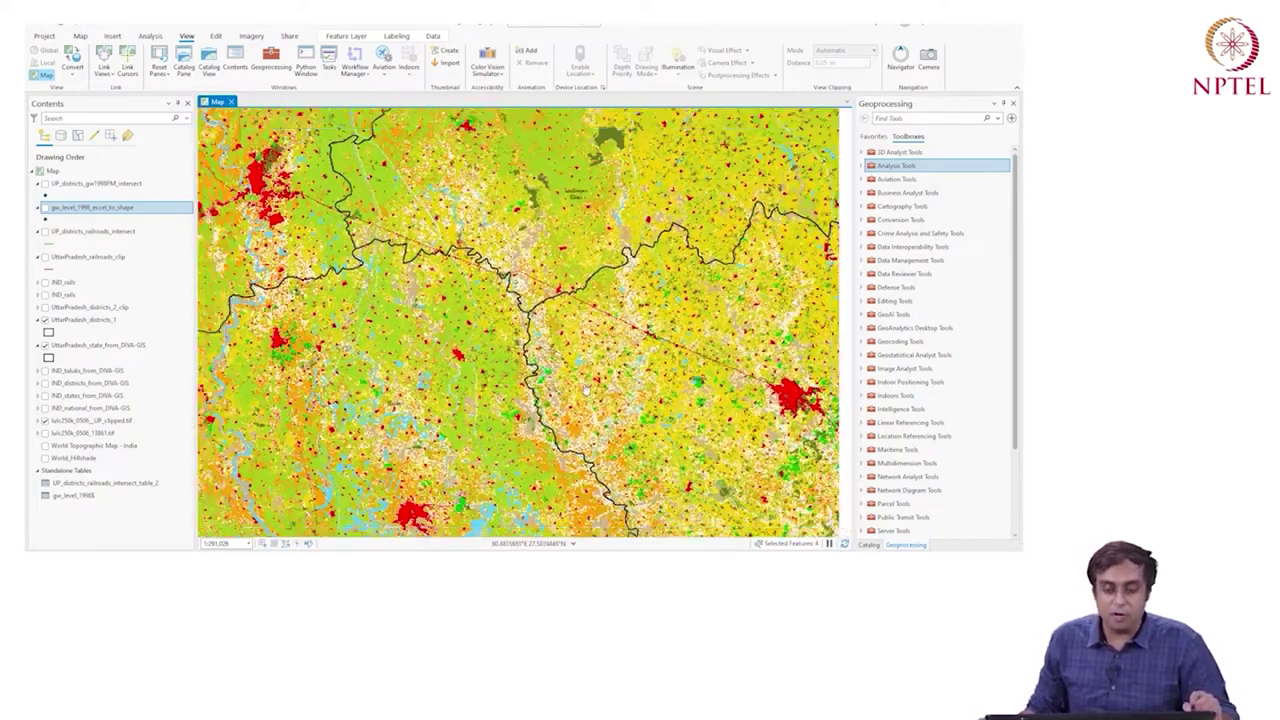
{"action": "scroll", "coordinate": [586, 390], "scroll_direction": "down", "scroll_amount": 1}
{"action": "scroll", "coordinate": [467, 453], "scroll_direction": "down", "scroll_amount": 1}
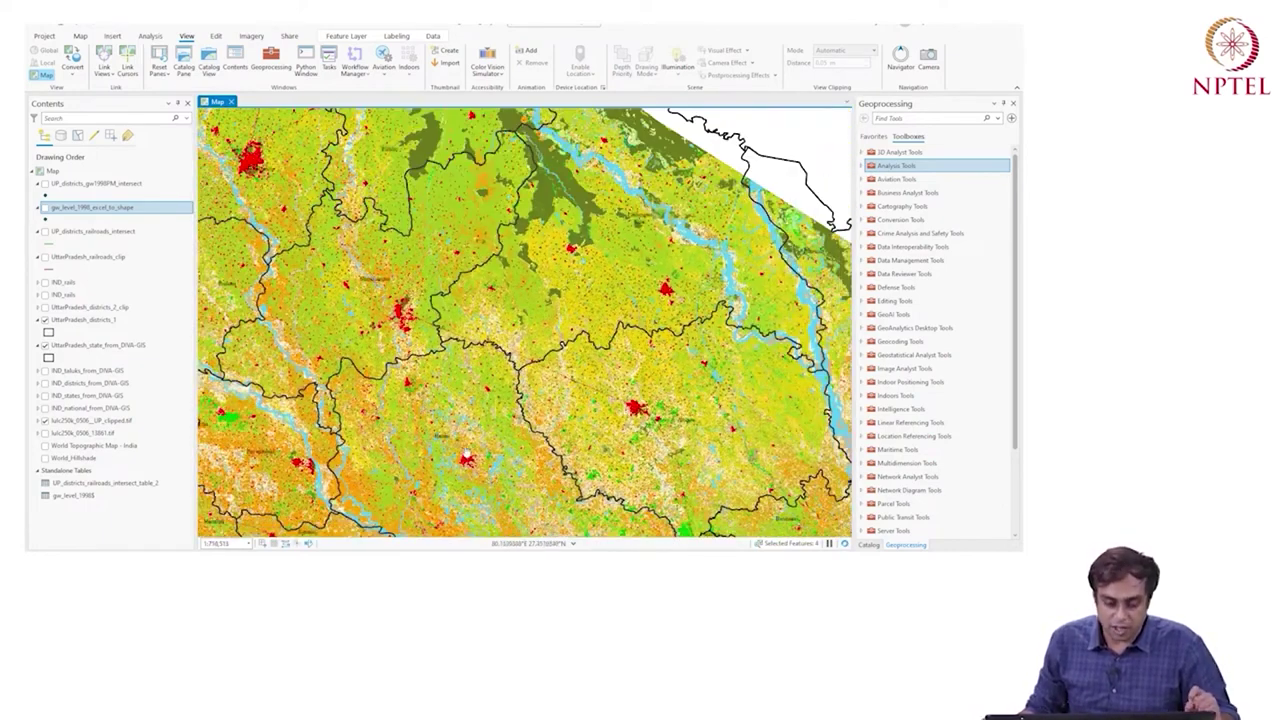
{"action": "scroll", "coordinate": [452, 430], "scroll_direction": "up", "scroll_amount": 2}
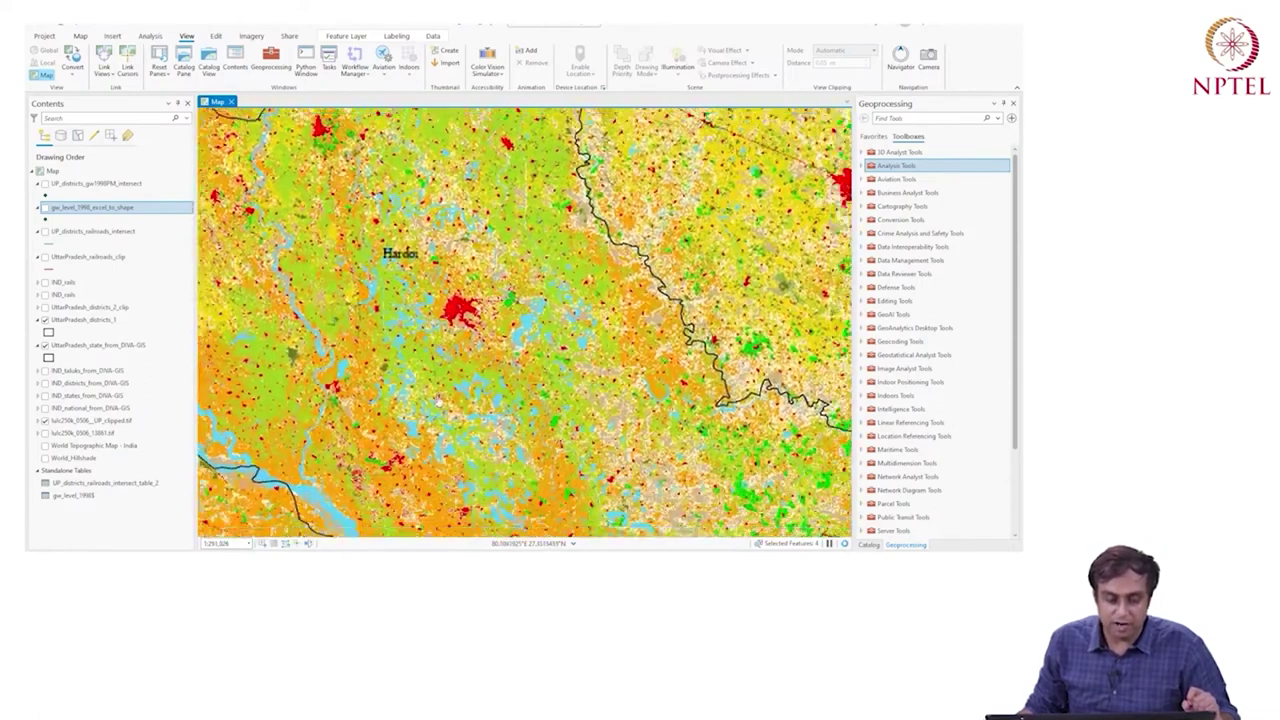
{"action": "scroll", "coordinate": [437, 400], "scroll_direction": "down", "scroll_amount": 1}
Step: Switch to Chrome, open maps.google.com in a new tab and move it into its own maximized window
{"action": "key", "text": "alt+Tab"}
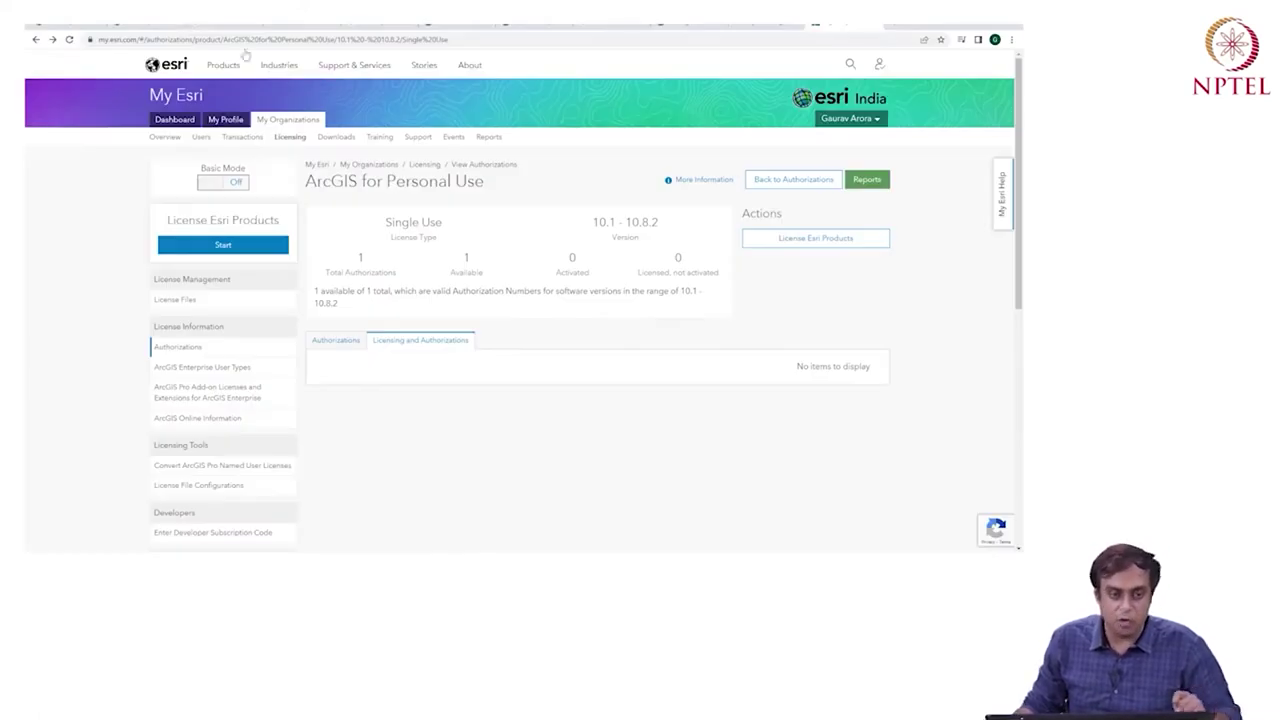
{"action": "key", "text": "ctrl+t"}
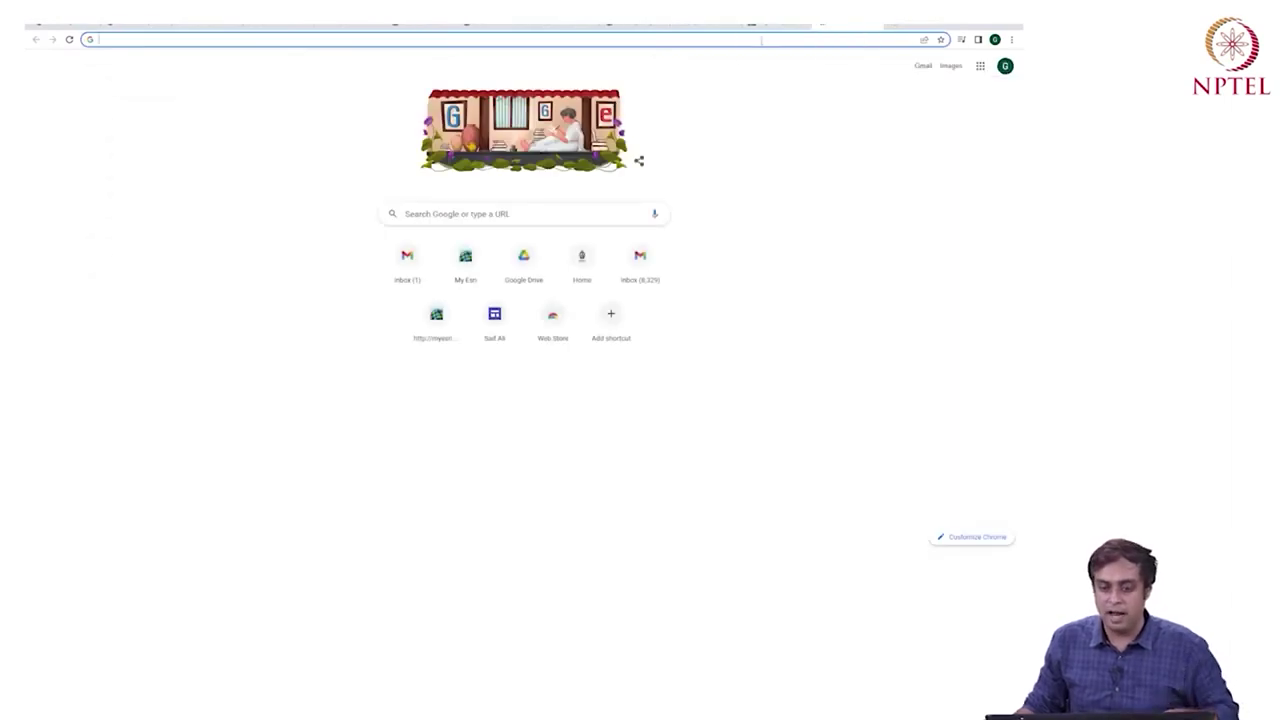
{"action": "left_click", "coordinate": [757, 40]}
{"action": "type", "text": "maps"}
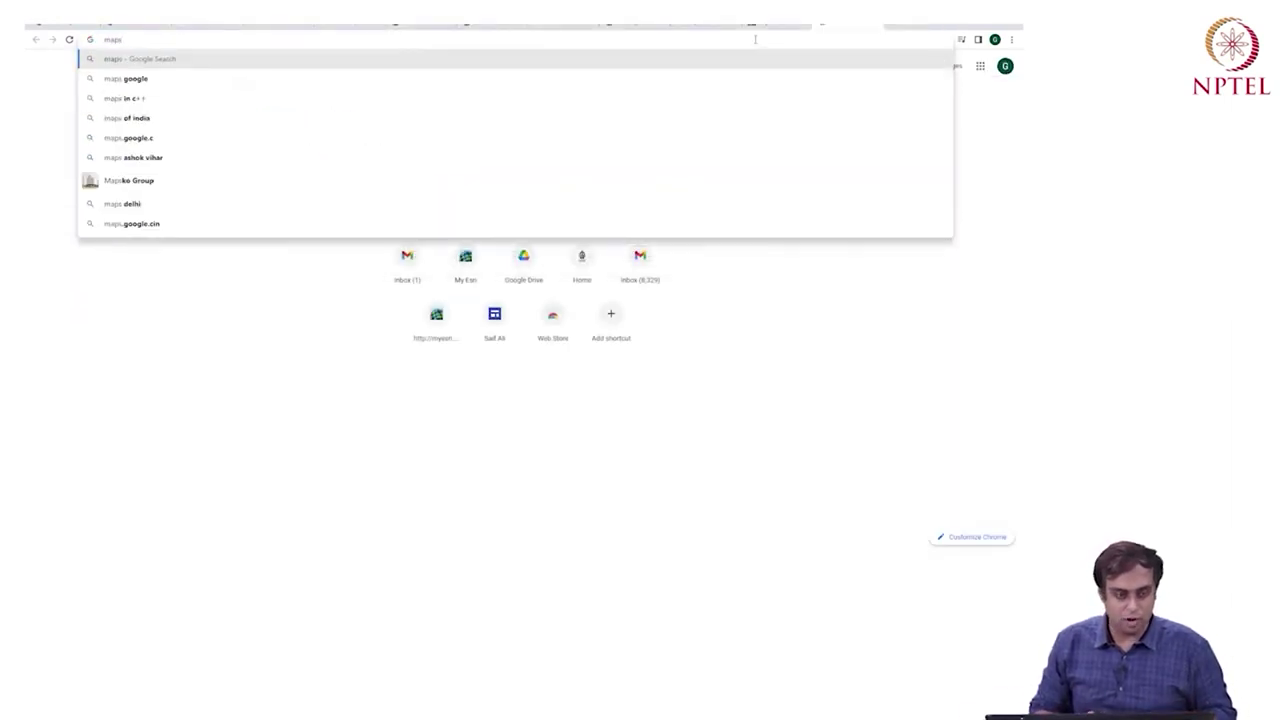
{"action": "type", "text": ".gogo"}
{"action": "key", "text": "BackSpace"}
{"action": "key", "text": "BackSpace"}
{"action": "type", "text": "og"}
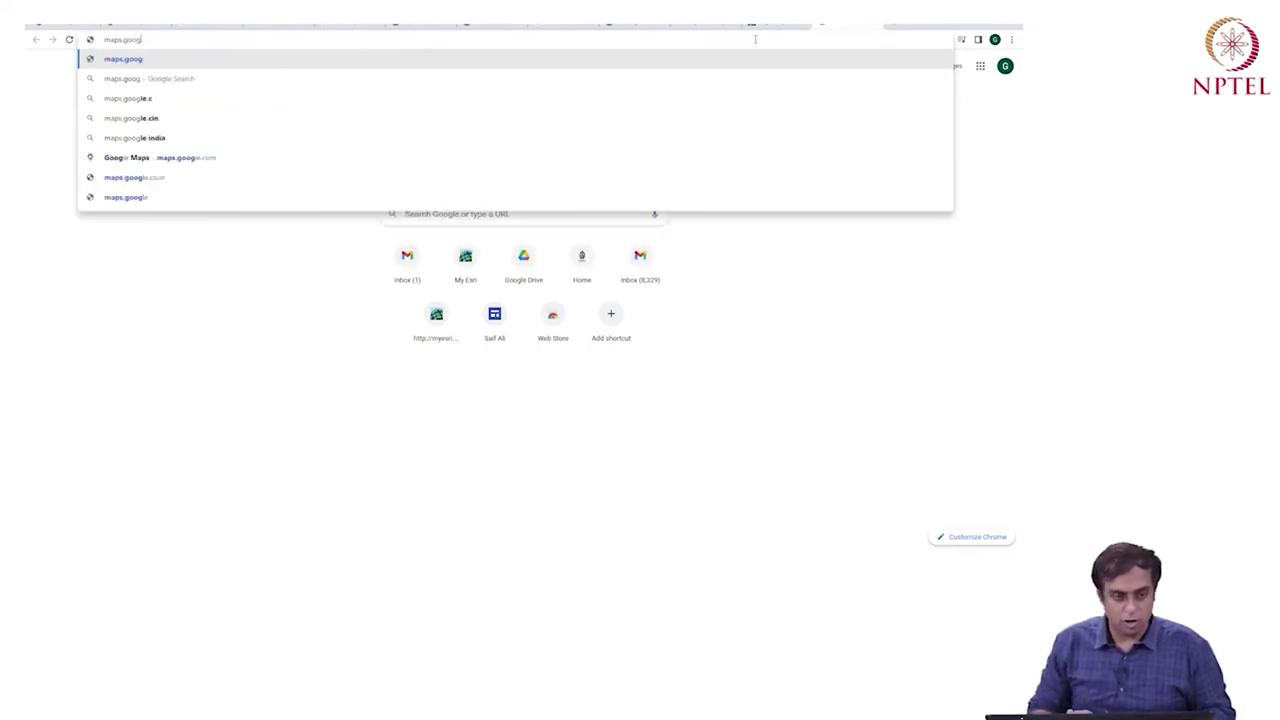
{"action": "key", "text": "Down"}
{"action": "key", "text": "Down"}
{"action": "key", "text": "Down"}
{"action": "key", "text": "Down"}
{"action": "key", "text": "Down"}
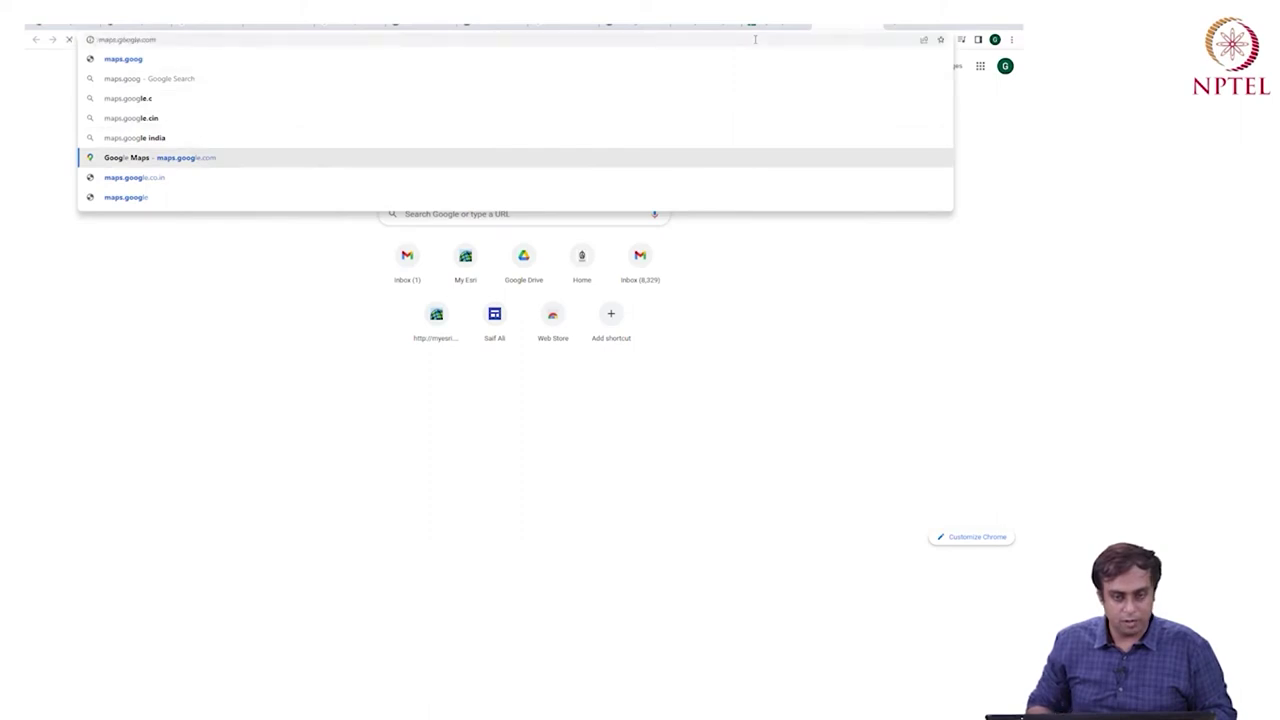
{"action": "key", "text": "Return"}
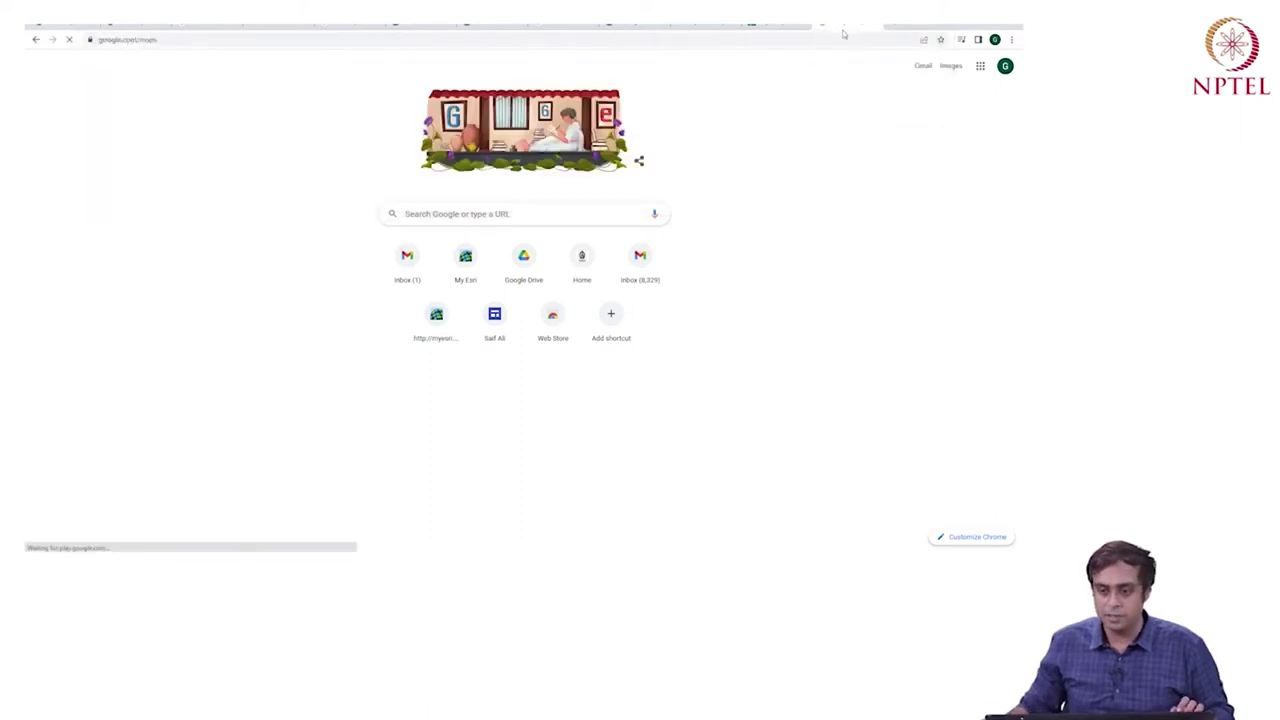
{"action": "key", "text": "super+Right"}
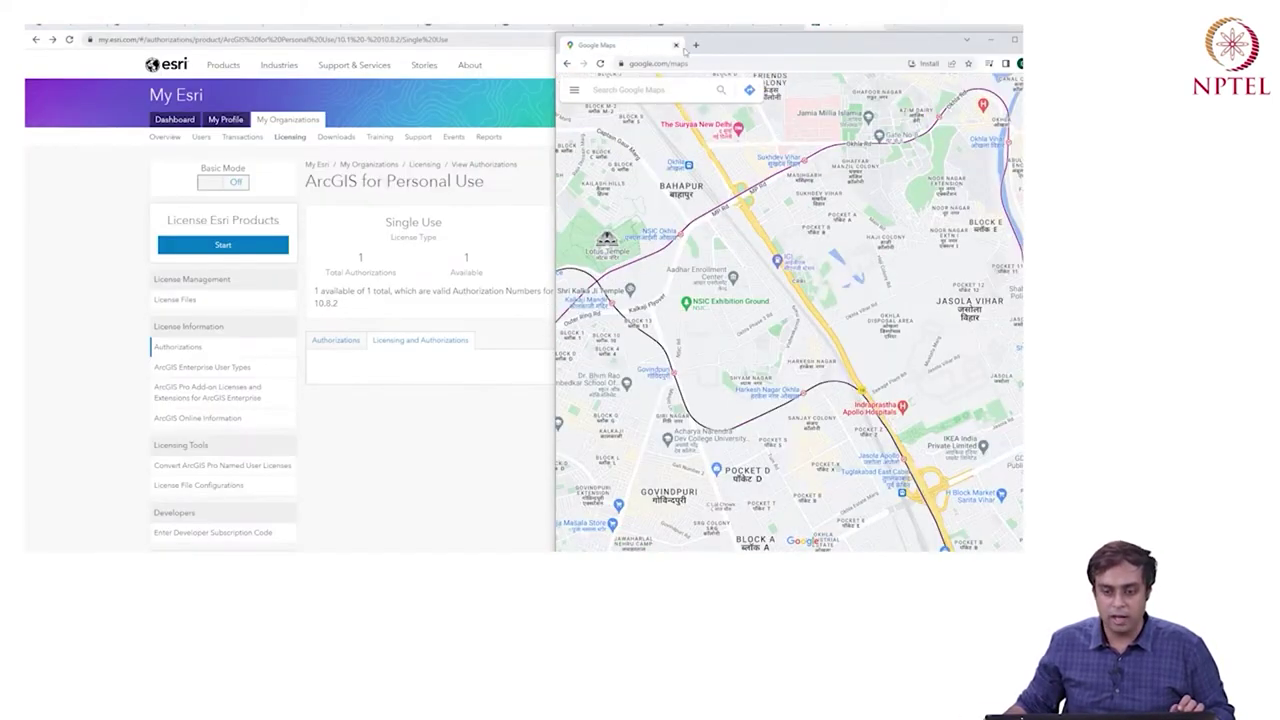
{"action": "key", "text": "super+Up"}
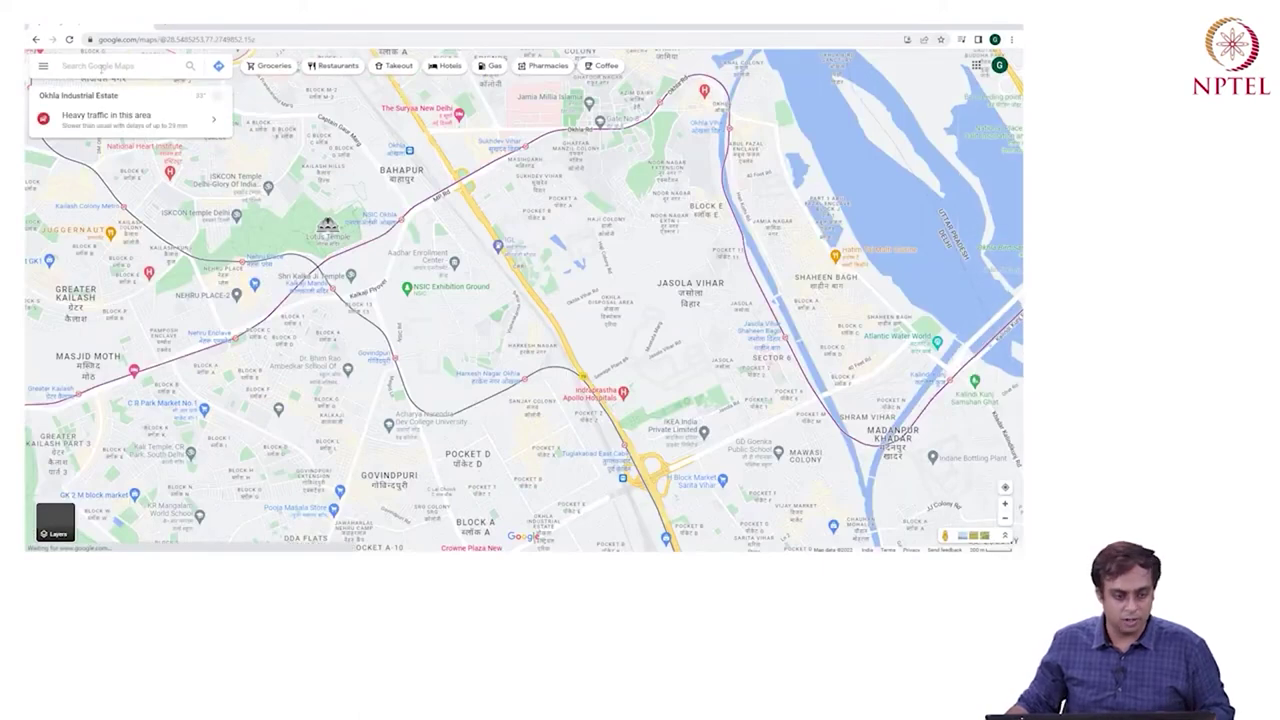
Step: Switch Google Maps to satellite imagery and search for "hardoi"
{"action": "left_click", "coordinate": [44, 516]}
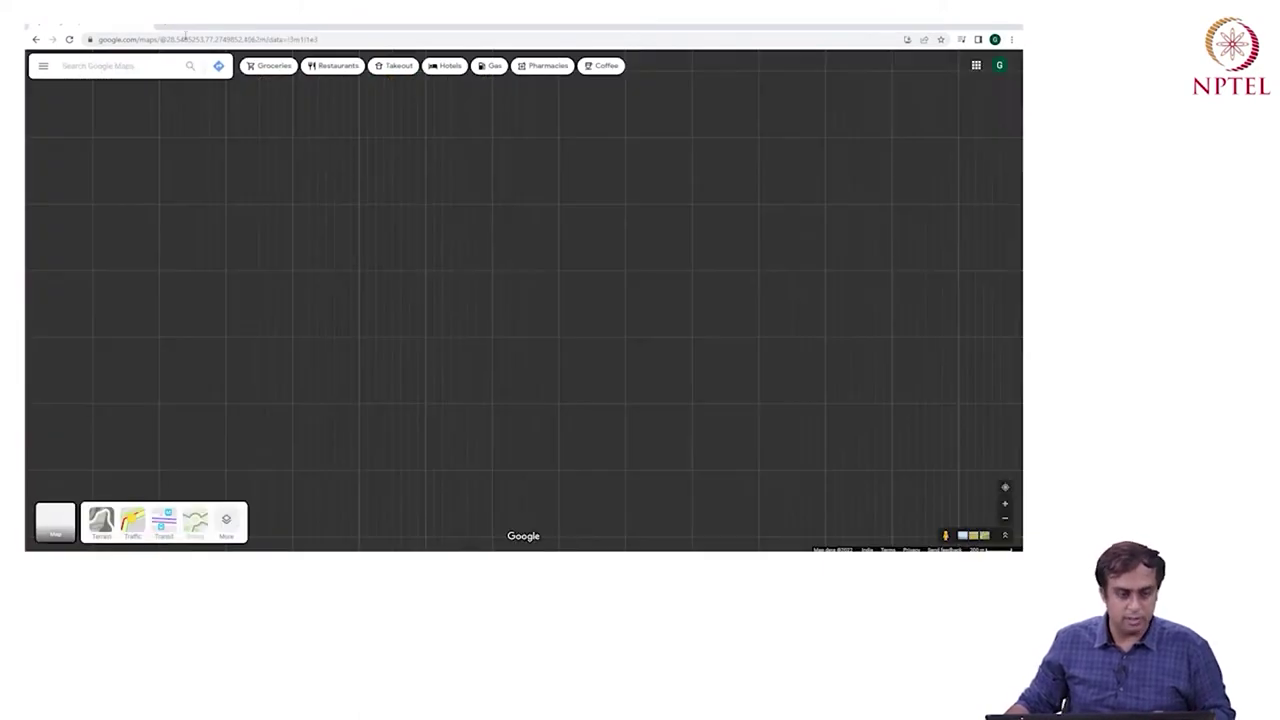
{"action": "left_click", "coordinate": [143, 68]}
{"action": "type", "text": "hardoi"}
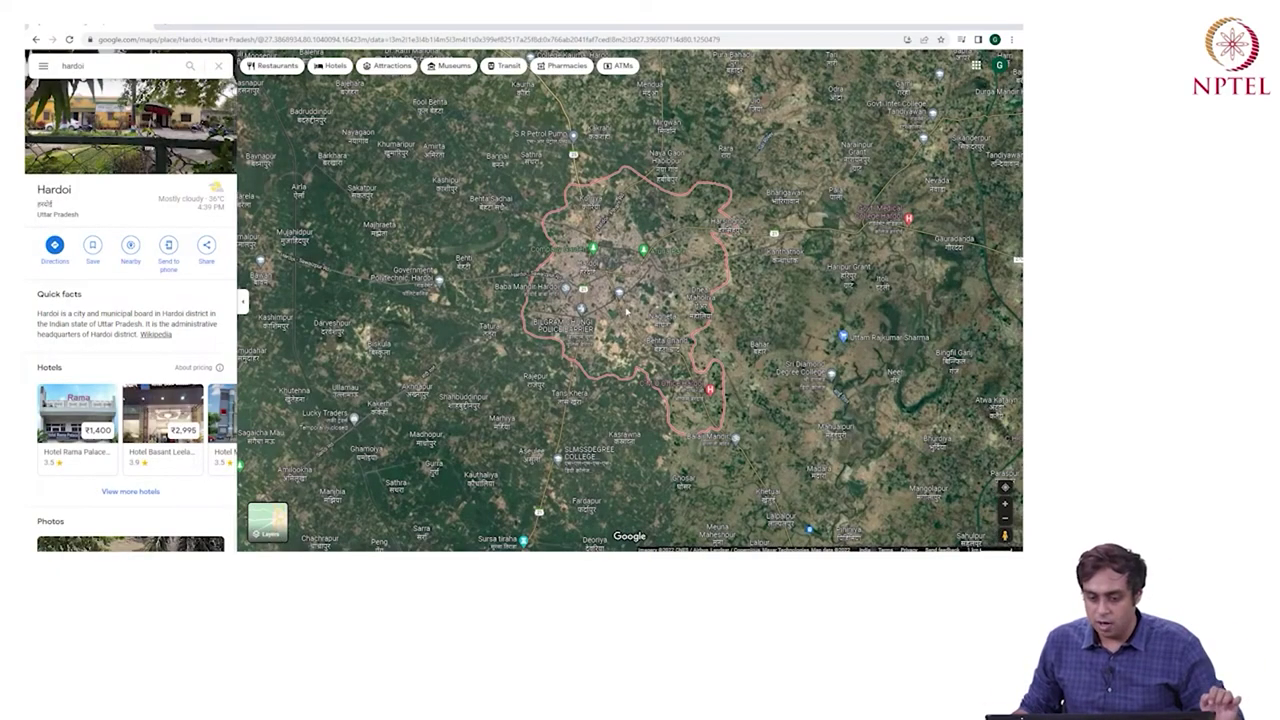
Step: Examine the satellite imagery of Hardoi city and its surroundings towards Sitapur, comparing the built-up area with the farmland
{"action": "scroll", "coordinate": [615, 260], "scroll_direction": "up", "scroll_amount": 2}
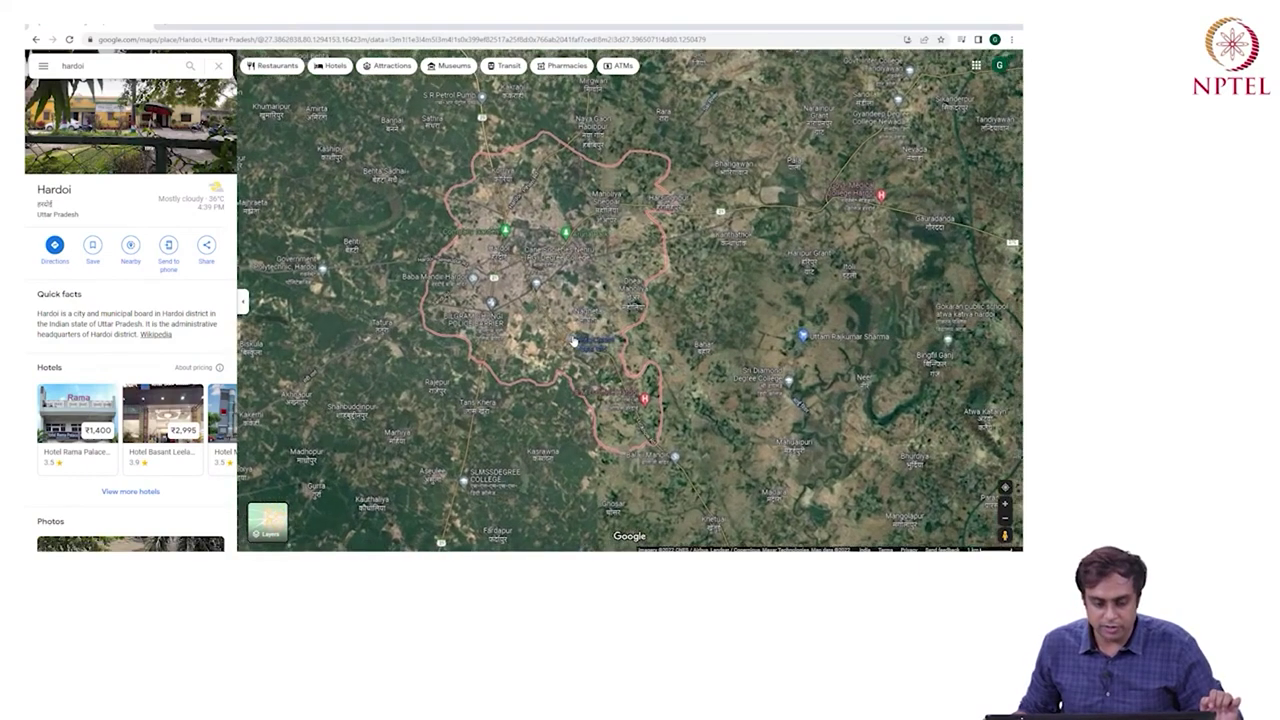
{"action": "scroll", "coordinate": [581, 276], "scroll_direction": "down", "scroll_amount": 2}
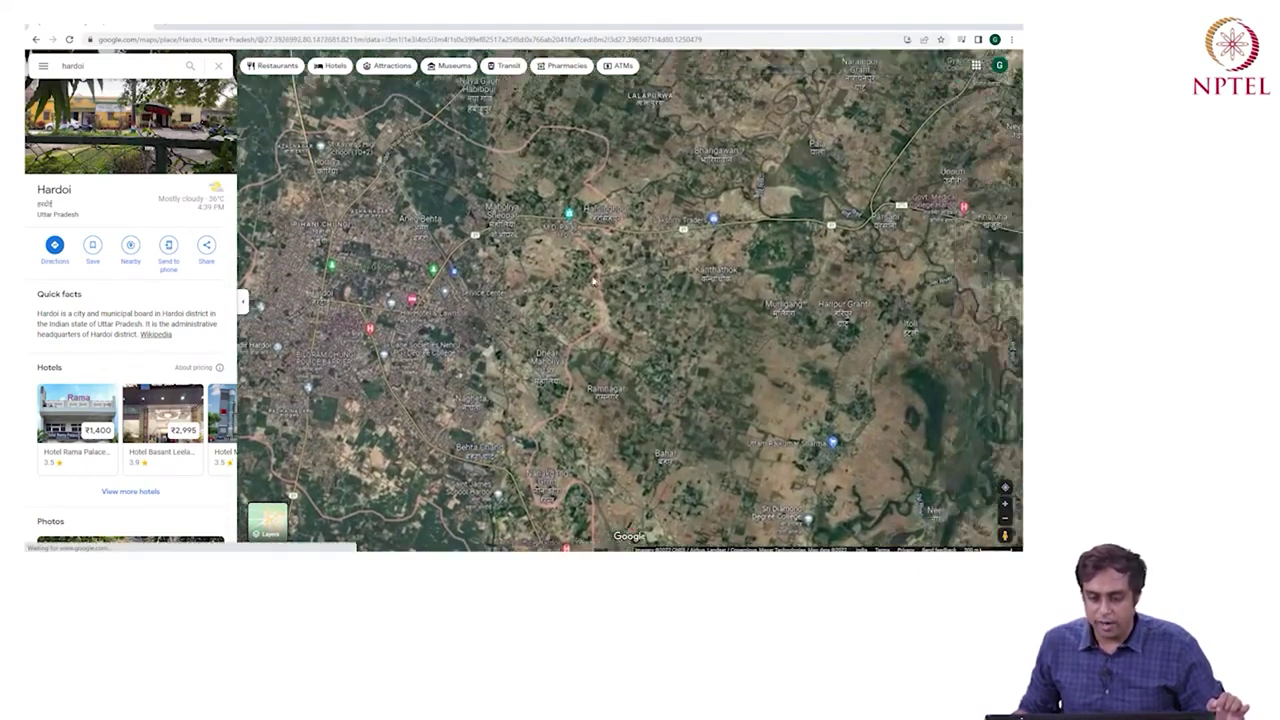
{"action": "scroll", "coordinate": [564, 329], "scroll_direction": "down", "scroll_amount": 5}
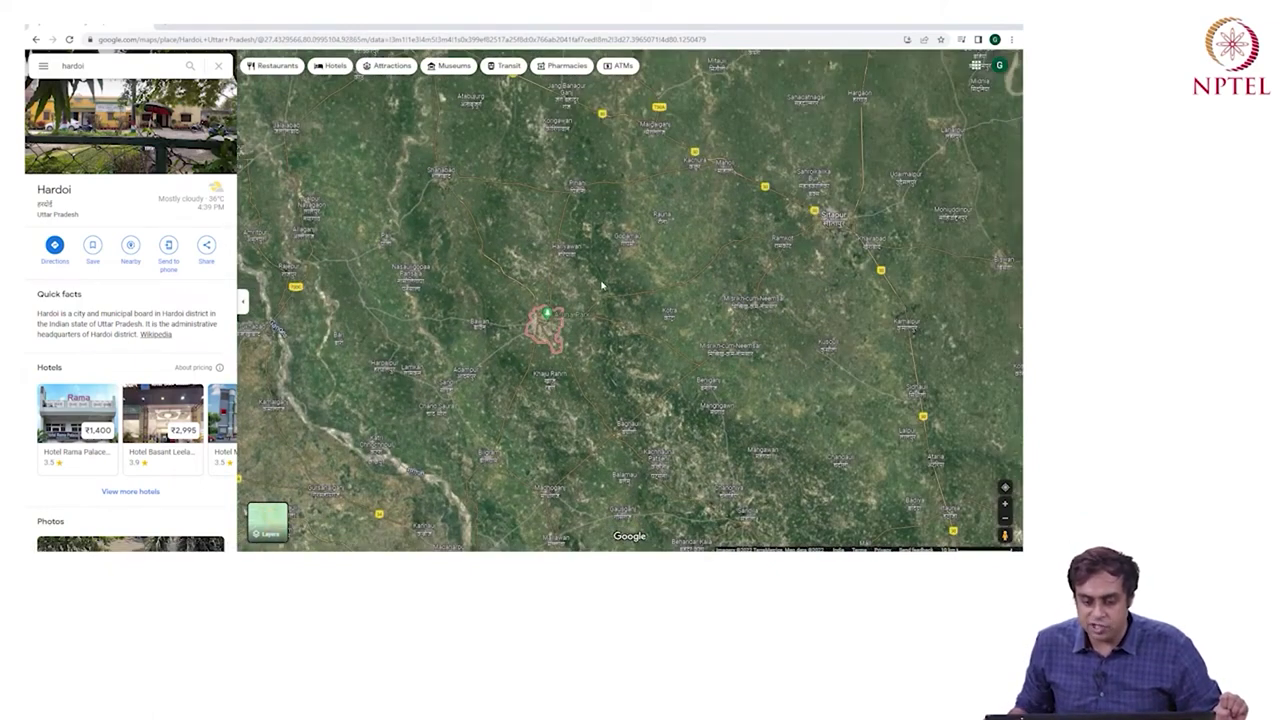
{"action": "scroll", "coordinate": [601, 287], "scroll_direction": "up", "scroll_amount": 2}
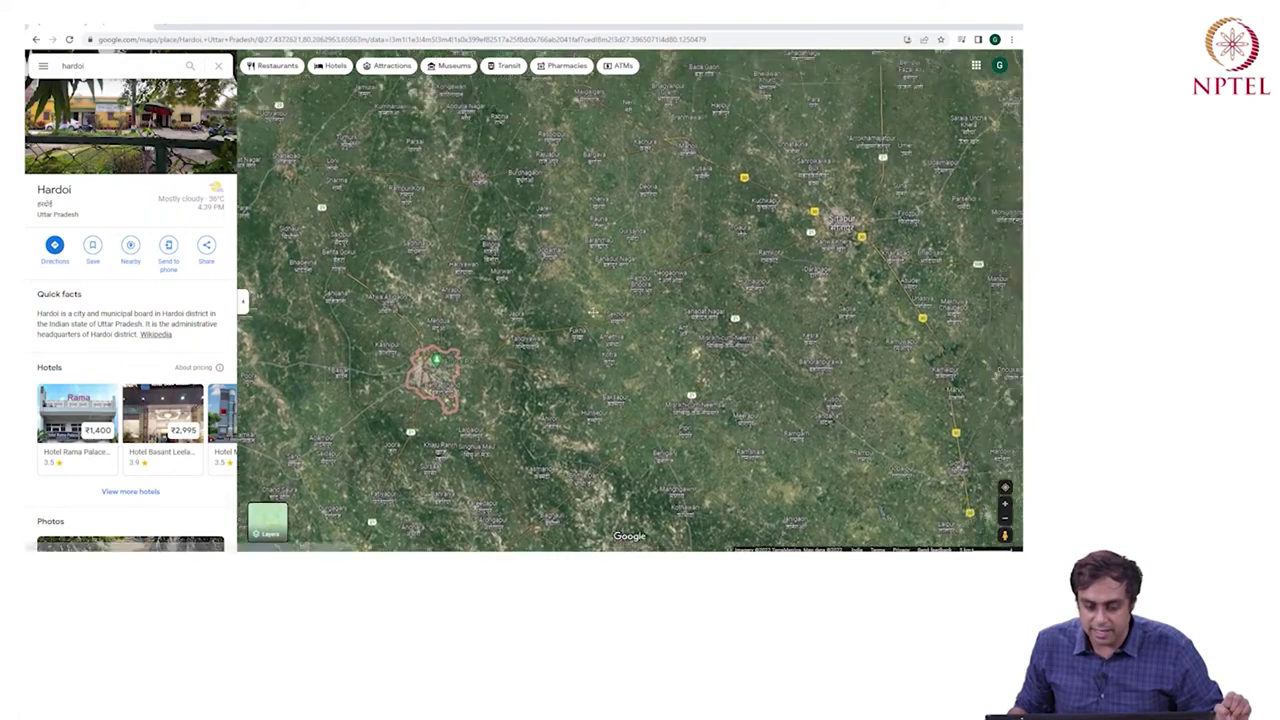
{"action": "scroll", "coordinate": [593, 313], "scroll_direction": "down", "scroll_amount": 2}
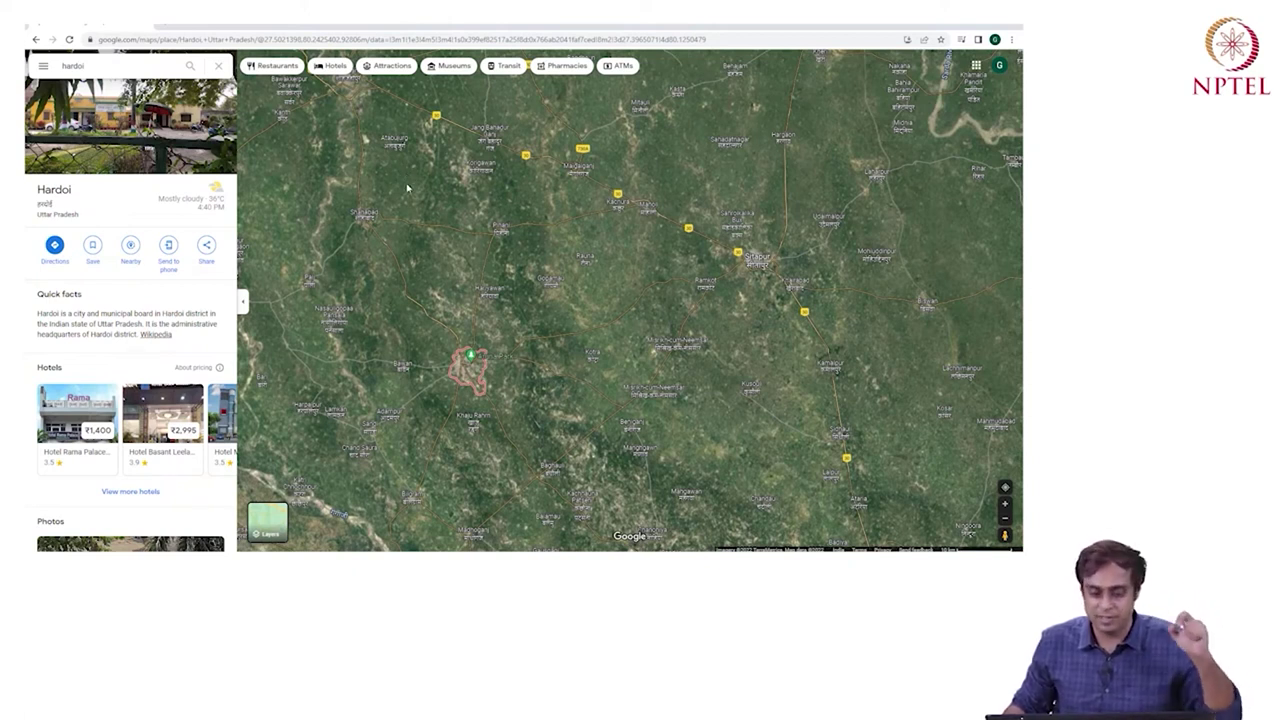
{"action": "left_click_drag", "start_coordinate": [516, 205], "coordinate": [524, 221]}
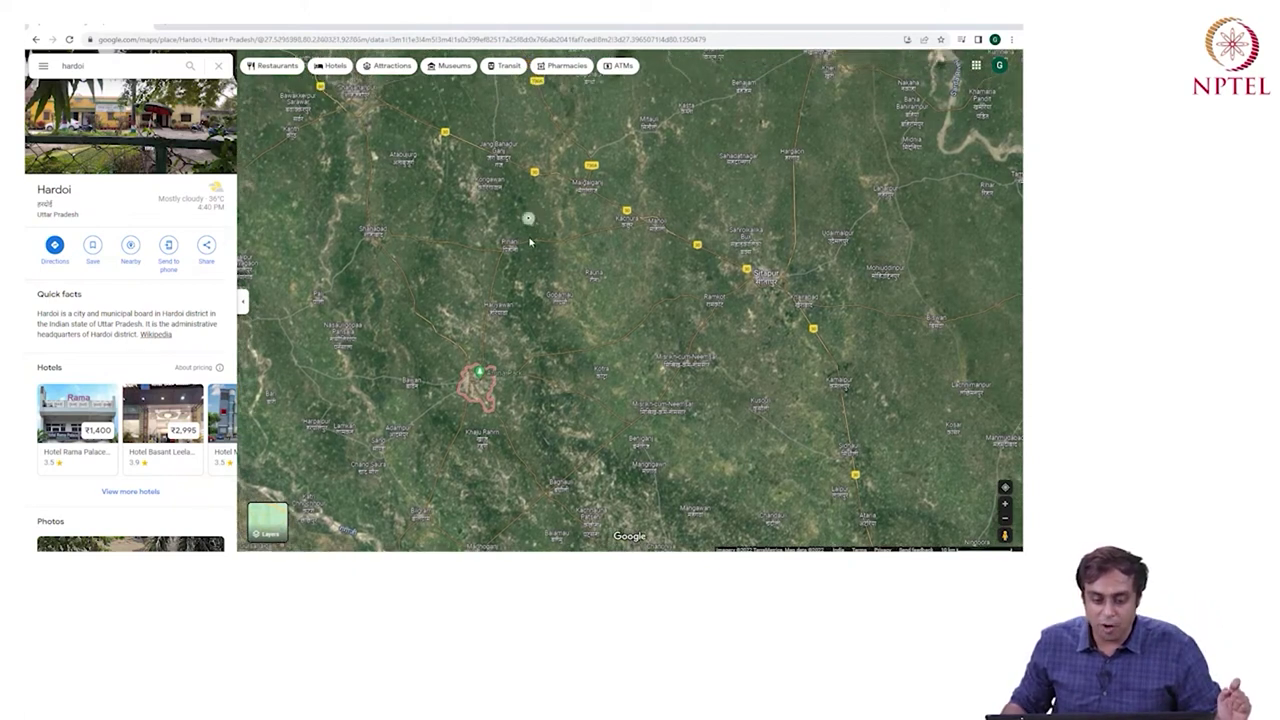
{"action": "left_click", "coordinate": [528, 217]}
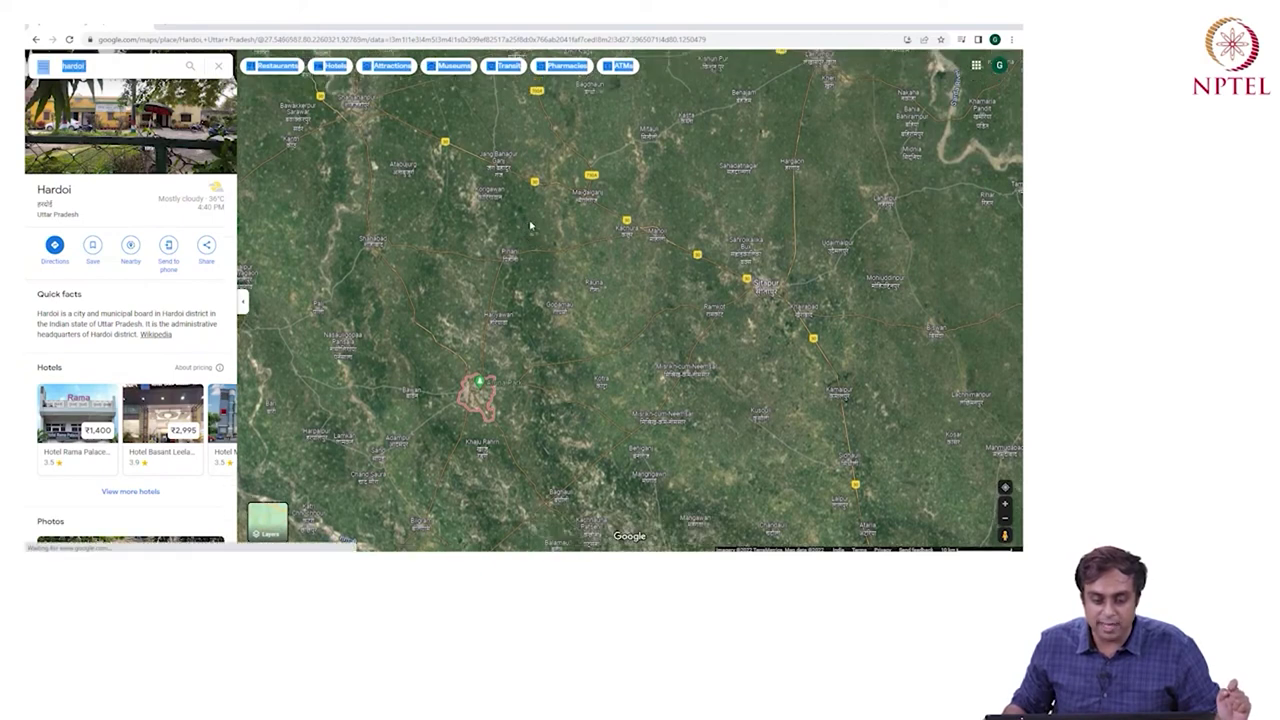
Step: Examine individual villages, roads and agricultural fields north of Hardoi in close-up satellite imagery
{"action": "scroll", "coordinate": [534, 231], "scroll_direction": "up", "scroll_amount": 3}
{"action": "scroll", "coordinate": [534, 231], "scroll_direction": "up", "scroll_amount": 5}
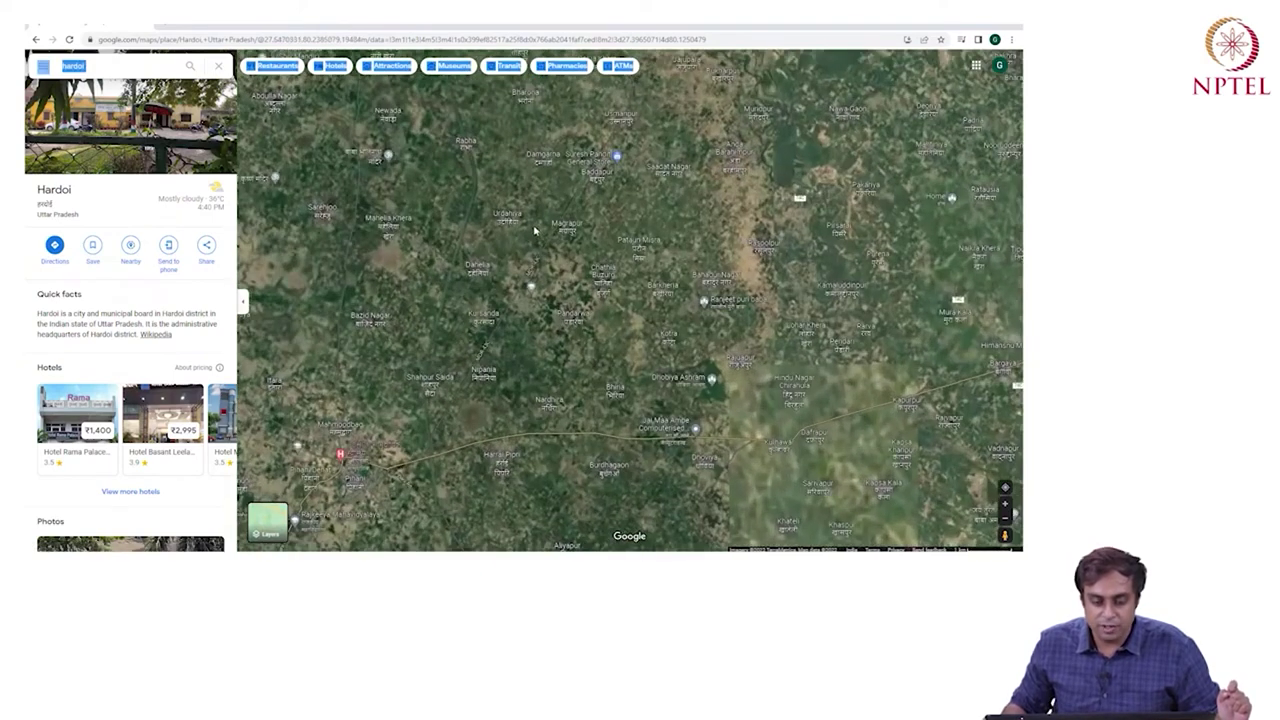
{"action": "scroll", "coordinate": [521, 188], "scroll_direction": "up", "scroll_amount": 5}
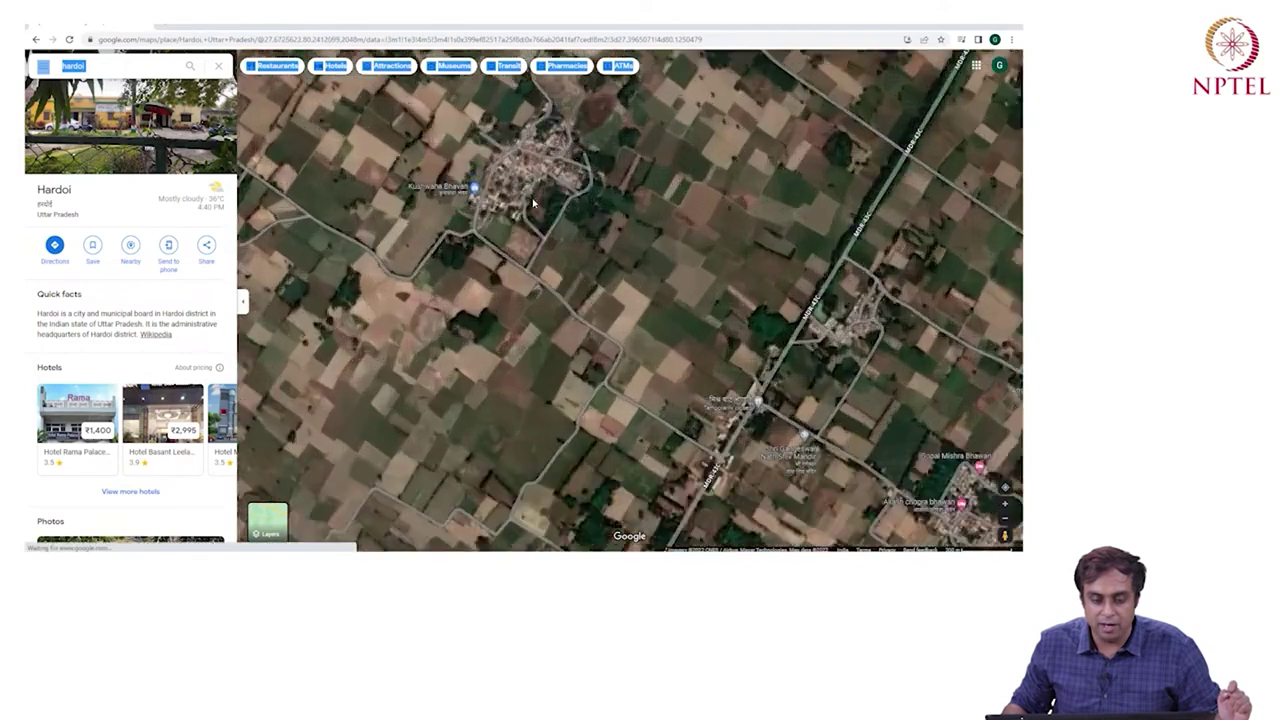
{"action": "scroll", "coordinate": [524, 277], "scroll_direction": "up", "scroll_amount": 1}
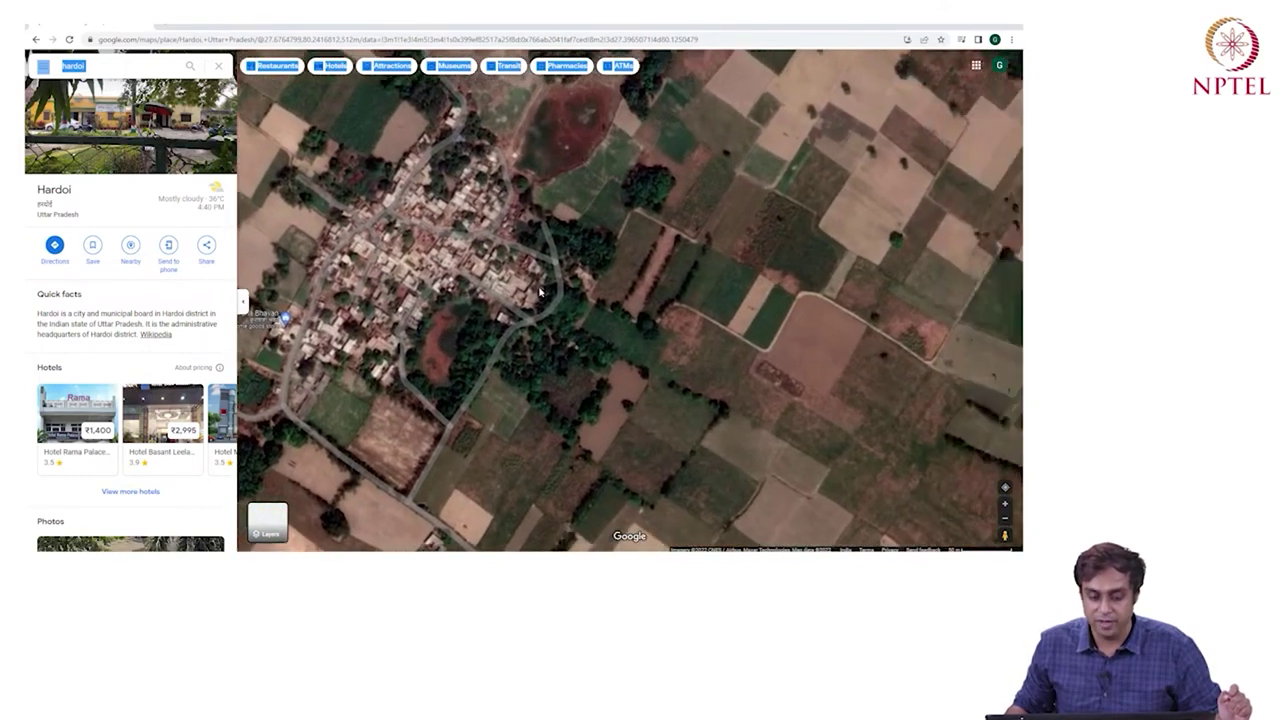
{"action": "scroll", "coordinate": [540, 292], "scroll_direction": "down", "scroll_amount": 2}
{"action": "scroll", "coordinate": [893, 303], "scroll_direction": "up", "scroll_amount": 3}
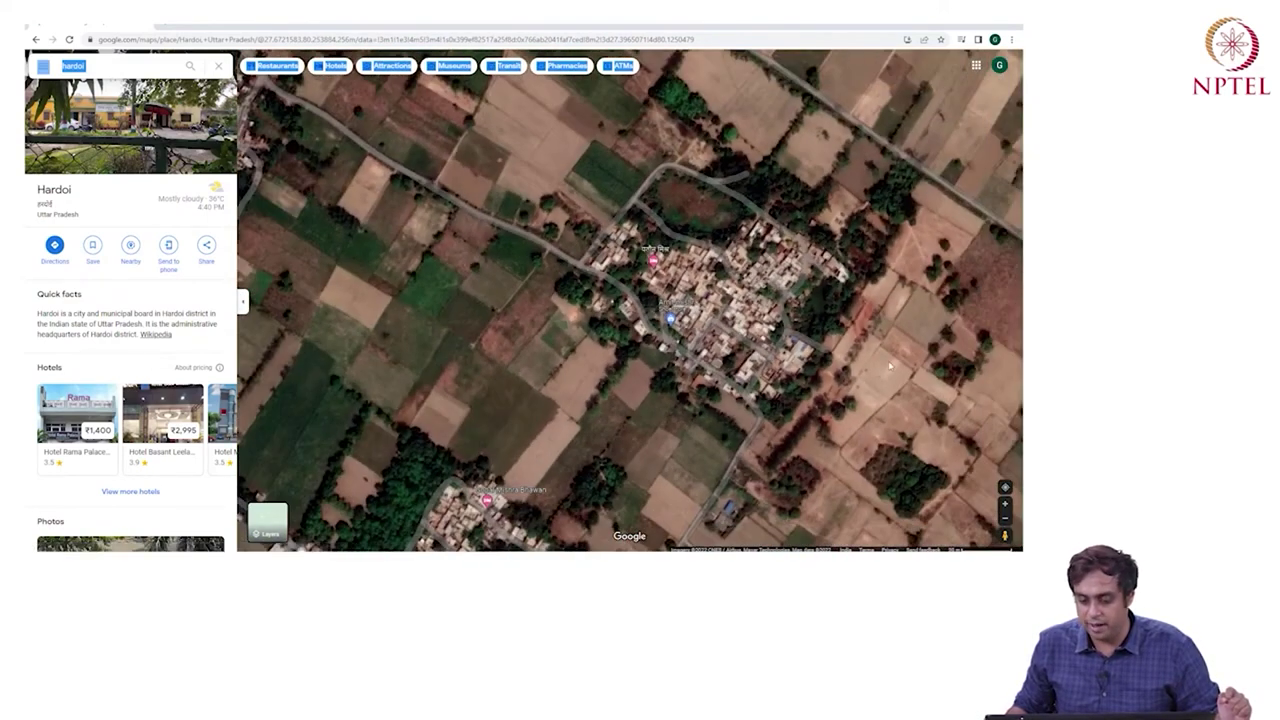
{"action": "left_click_drag", "start_coordinate": [908, 434], "coordinate": [678, 197]}
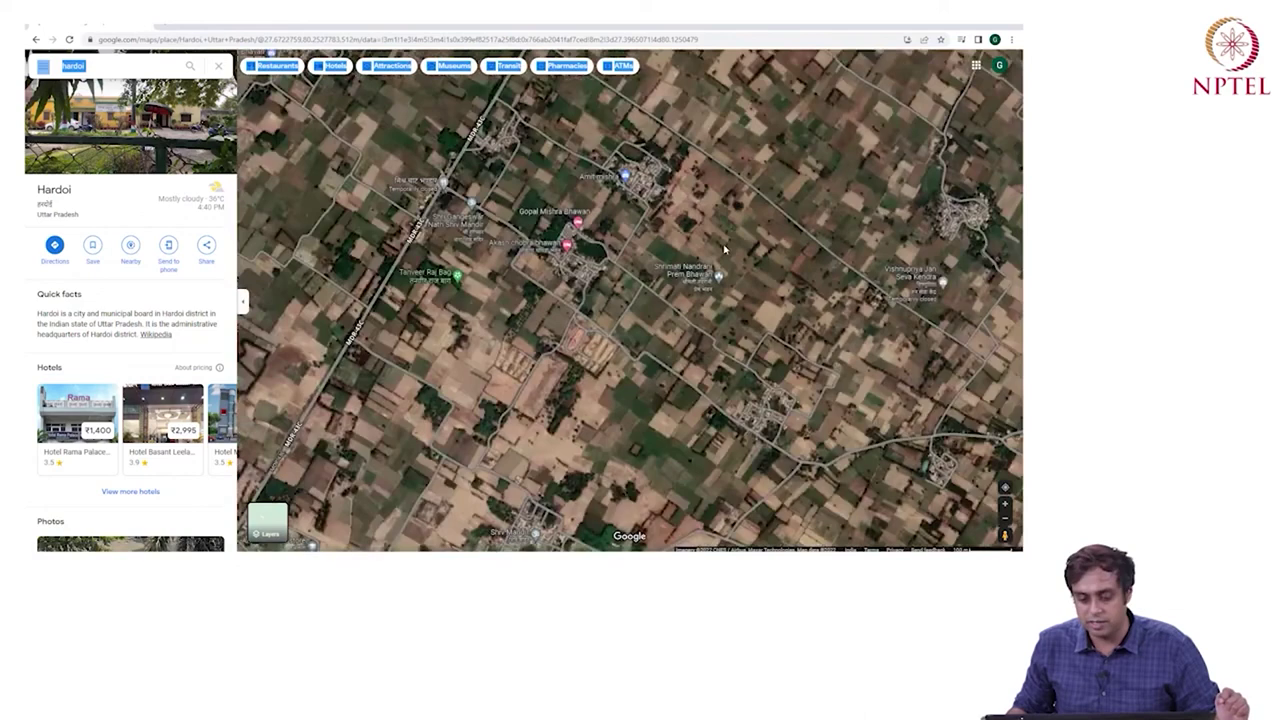
{"action": "scroll", "coordinate": [744, 286], "scroll_direction": "up", "scroll_amount": 3}
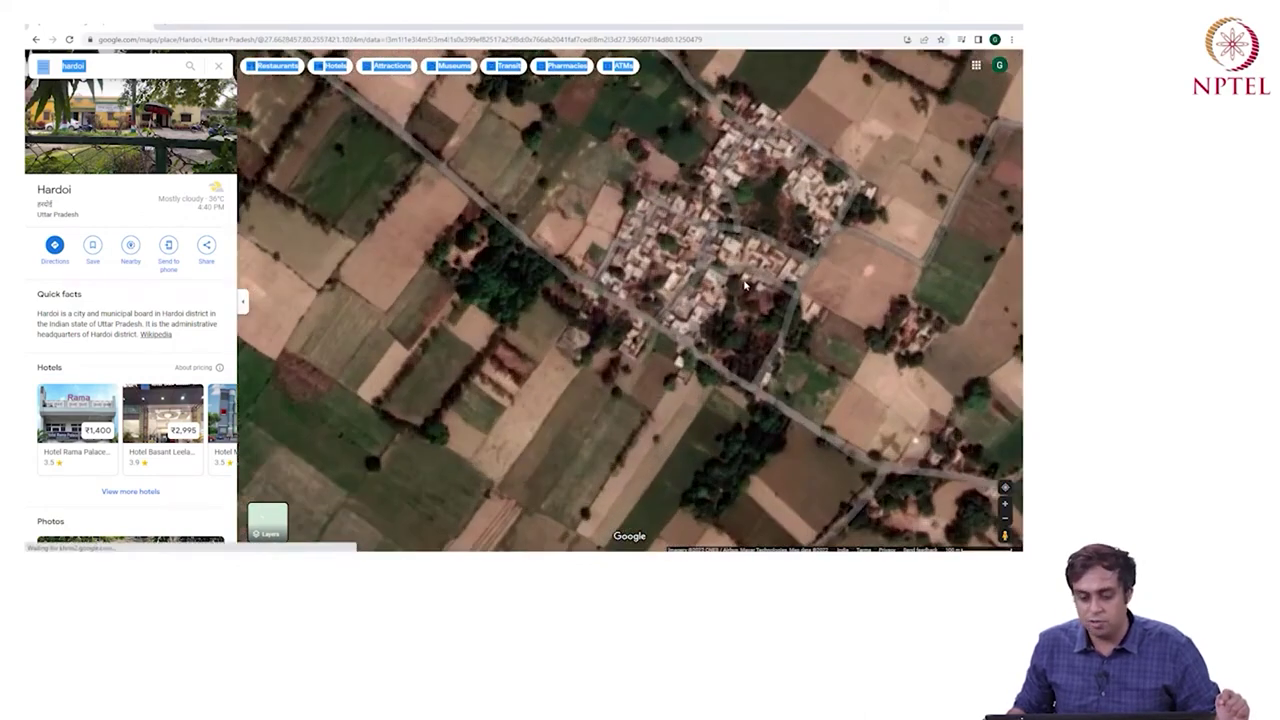
{"action": "left_click_drag", "start_coordinate": [700, 520], "coordinate": [618, 238]}
{"action": "scroll", "coordinate": [618, 238], "scroll_direction": "down", "scroll_amount": 2}
{"action": "left_click_drag", "start_coordinate": [330, 440], "coordinate": [458, 286]}
{"action": "scroll", "coordinate": [458, 286], "scroll_direction": "up", "scroll_amount": 4}
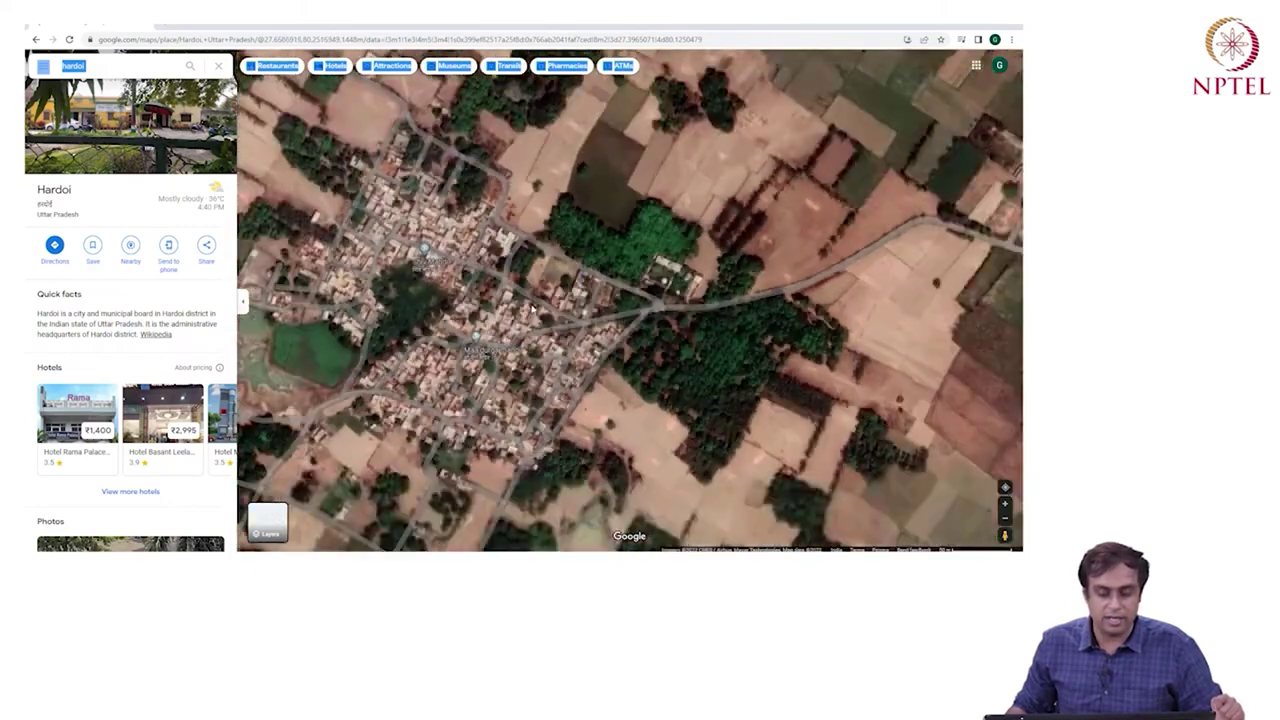
Step: Switch back to ArcGIS Pro and examine the clipped land use raster around Hardoi and its neighbouring districts
{"action": "scroll", "coordinate": [532, 311], "scroll_direction": "down", "scroll_amount": 4}
{"action": "scroll", "coordinate": [443, 333], "scroll_direction": "up", "scroll_amount": 2}
{"action": "scroll", "coordinate": [443, 333], "scroll_direction": "up", "scroll_amount": 2}
{"action": "scroll", "coordinate": [443, 333], "scroll_direction": "down", "scroll_amount": 3}
{"action": "scroll", "coordinate": [440, 341], "scroll_direction": "up", "scroll_amount": 2}
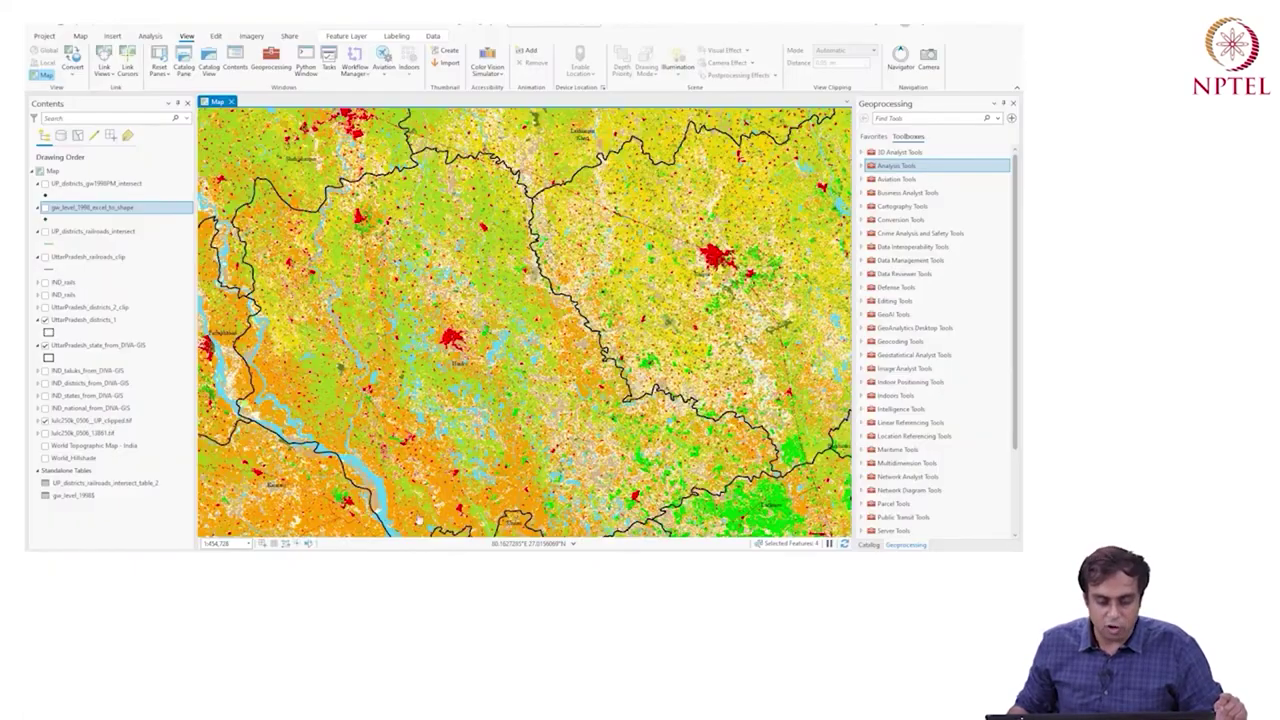
{"action": "scroll", "coordinate": [466, 358], "scroll_direction": "down", "scroll_amount": 3}
{"action": "scroll", "coordinate": [467, 357], "scroll_direction": "up", "scroll_amount": 5}
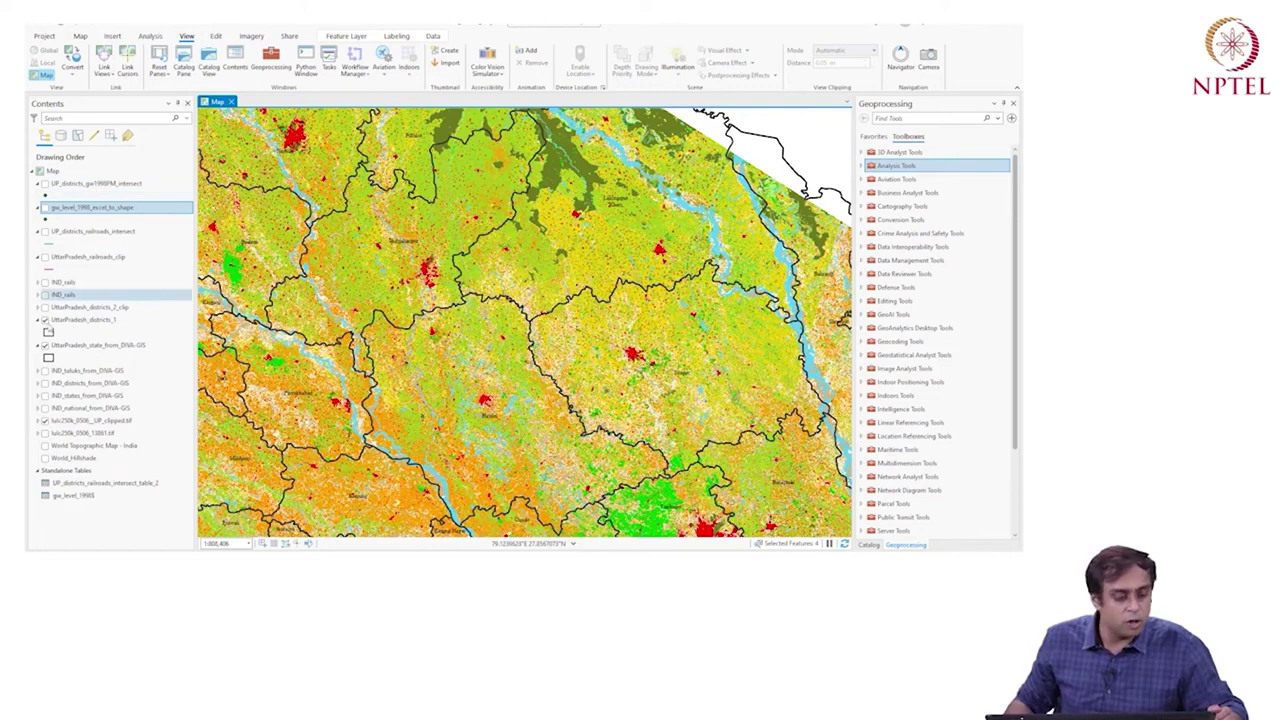
Step: Hide the UttarPradesh_districts_1 layer, leaving the state boundary over the land use raster
{"action": "left_click", "coordinate": [44, 320]}
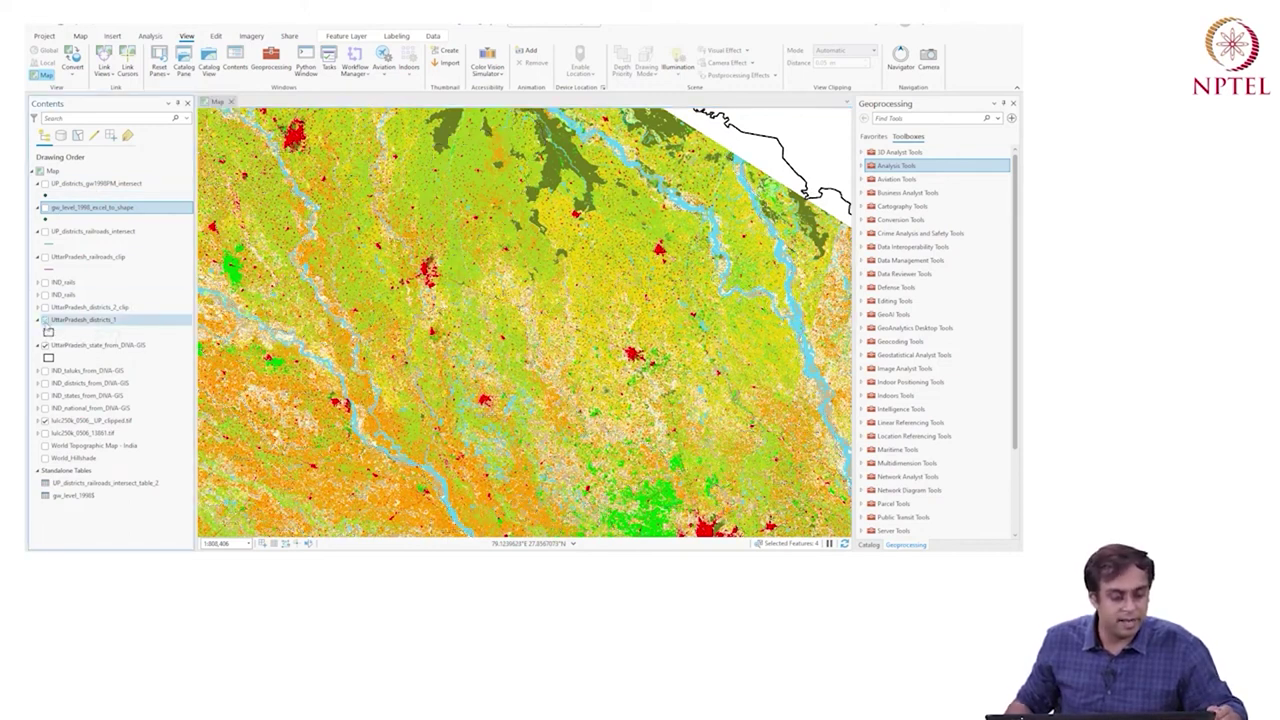
{"action": "scroll", "coordinate": [350, 245], "scroll_direction": "down", "scroll_amount": 4}
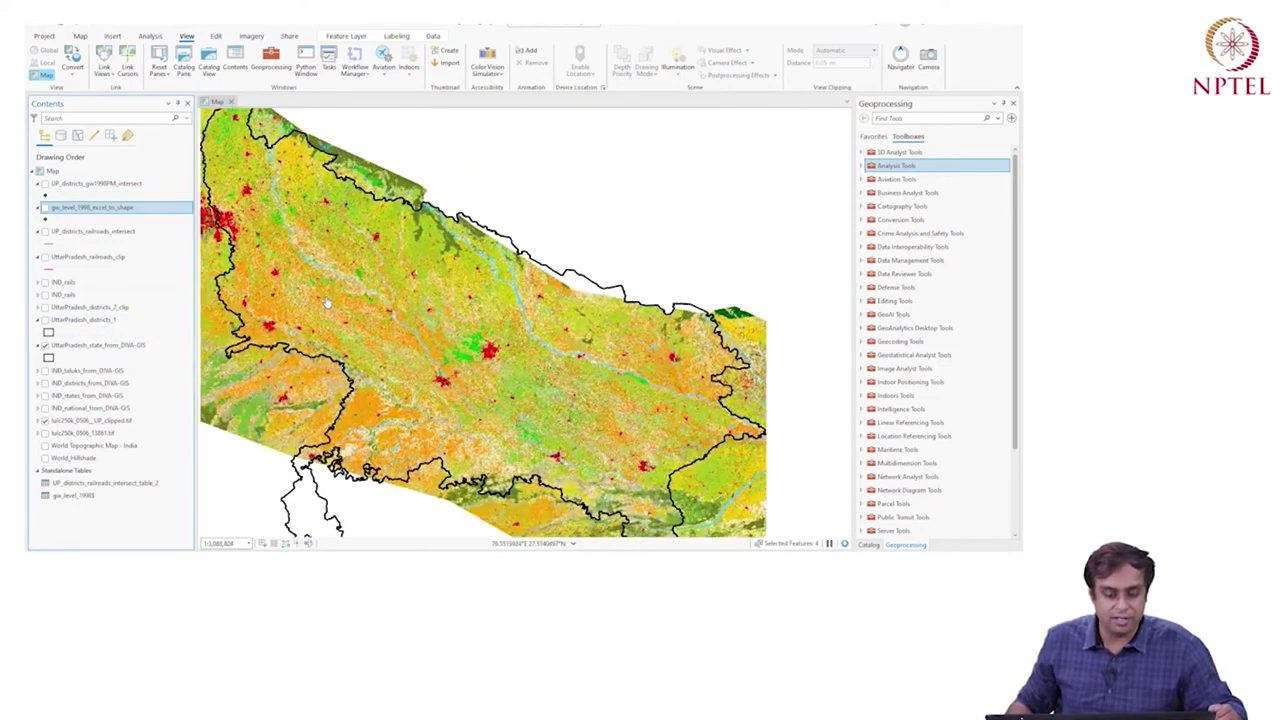
{"action": "scroll", "coordinate": [428, 328], "scroll_direction": "up", "scroll_amount": 2}
{"action": "scroll", "coordinate": [429, 329], "scroll_direction": "down", "scroll_amount": 3}
{"action": "scroll", "coordinate": [429, 329], "scroll_direction": "up", "scroll_amount": 1}
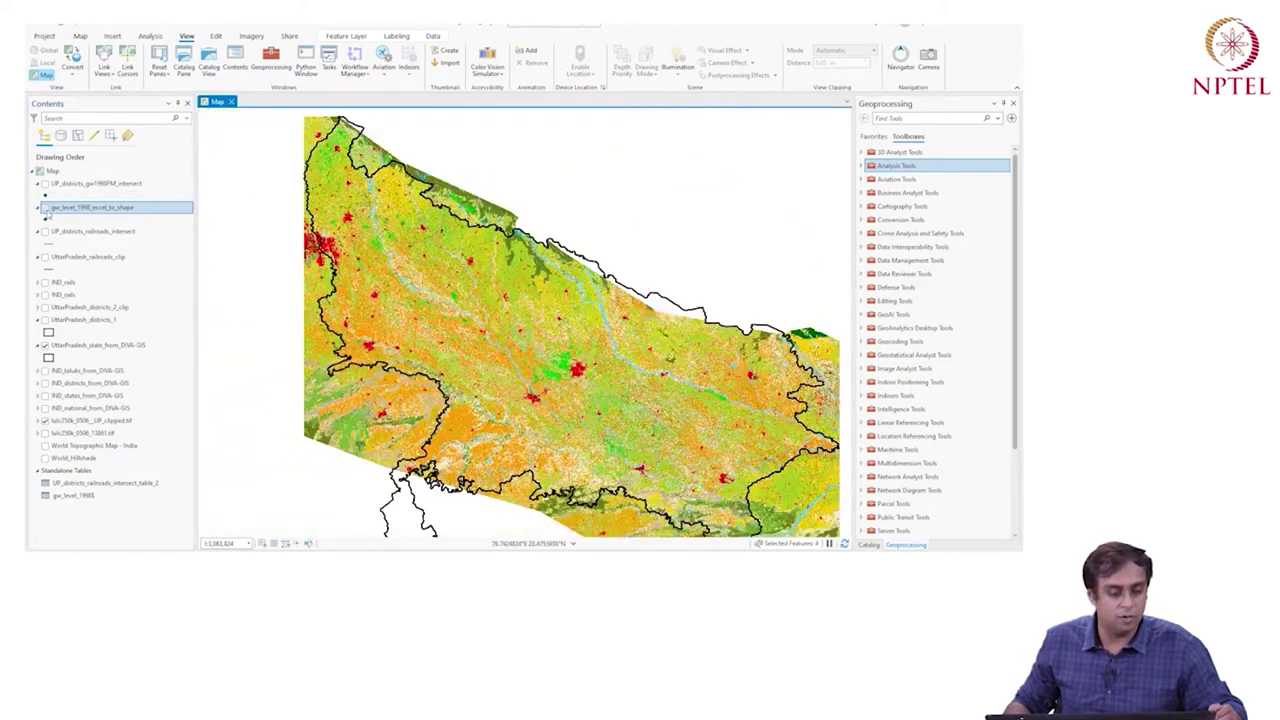
Step: Show the gw_level_1998_excel_to_shape layer and draw it with proportional symbols based on the ID field
{"action": "left_click", "coordinate": [44, 207]}
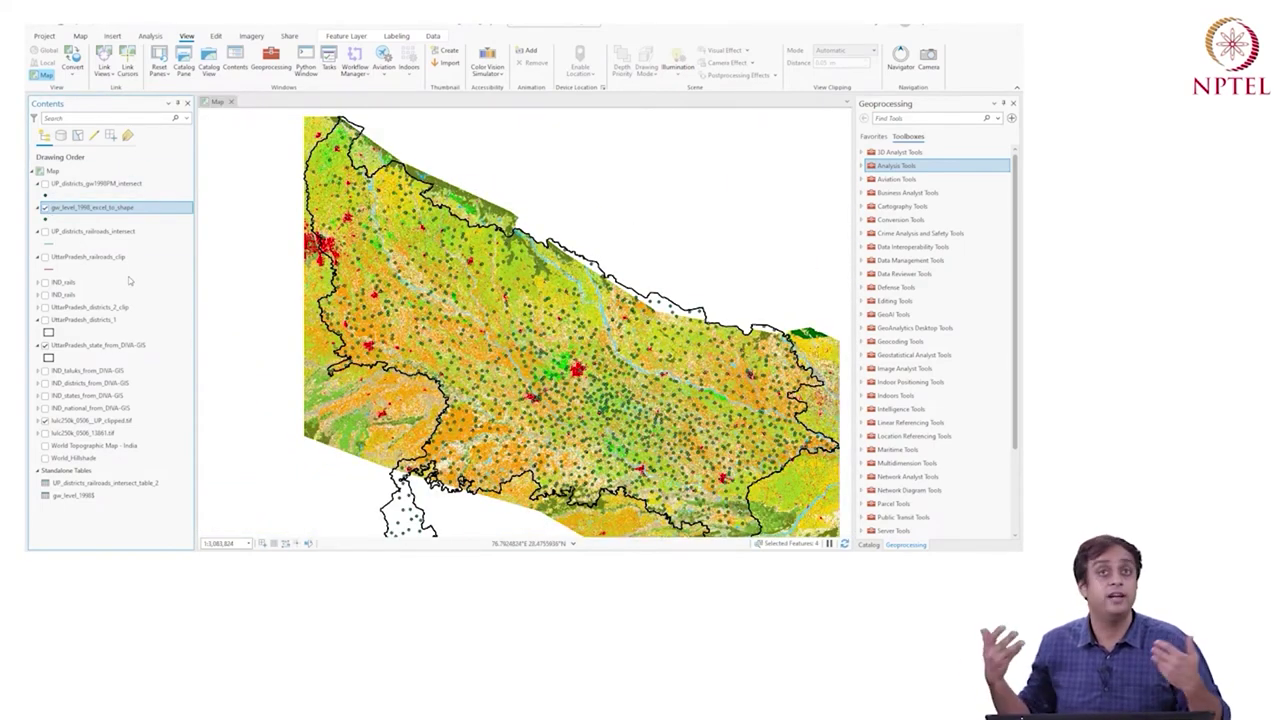
{"action": "right_click", "coordinate": [62, 210]}
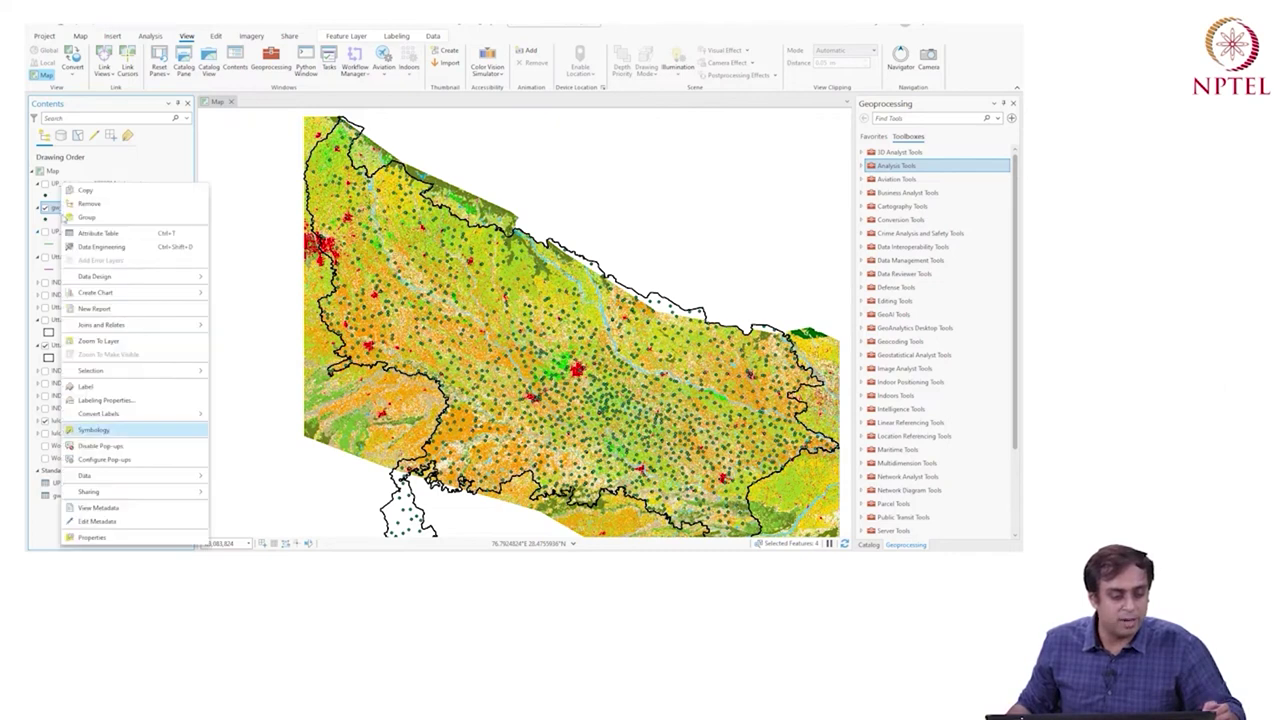
{"action": "left_click", "coordinate": [100, 428]}
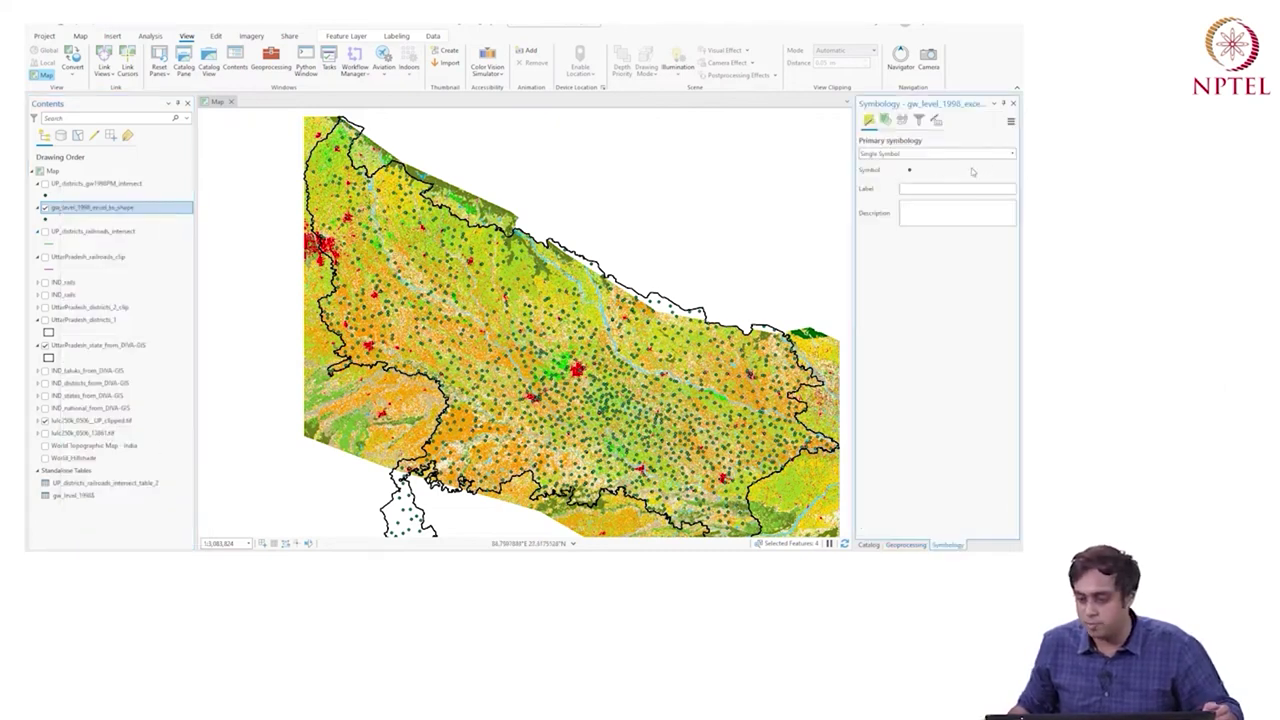
{"action": "left_click", "coordinate": [1004, 158]}
{"action": "scroll", "coordinate": [926, 282], "scroll_direction": "down", "scroll_amount": 2}
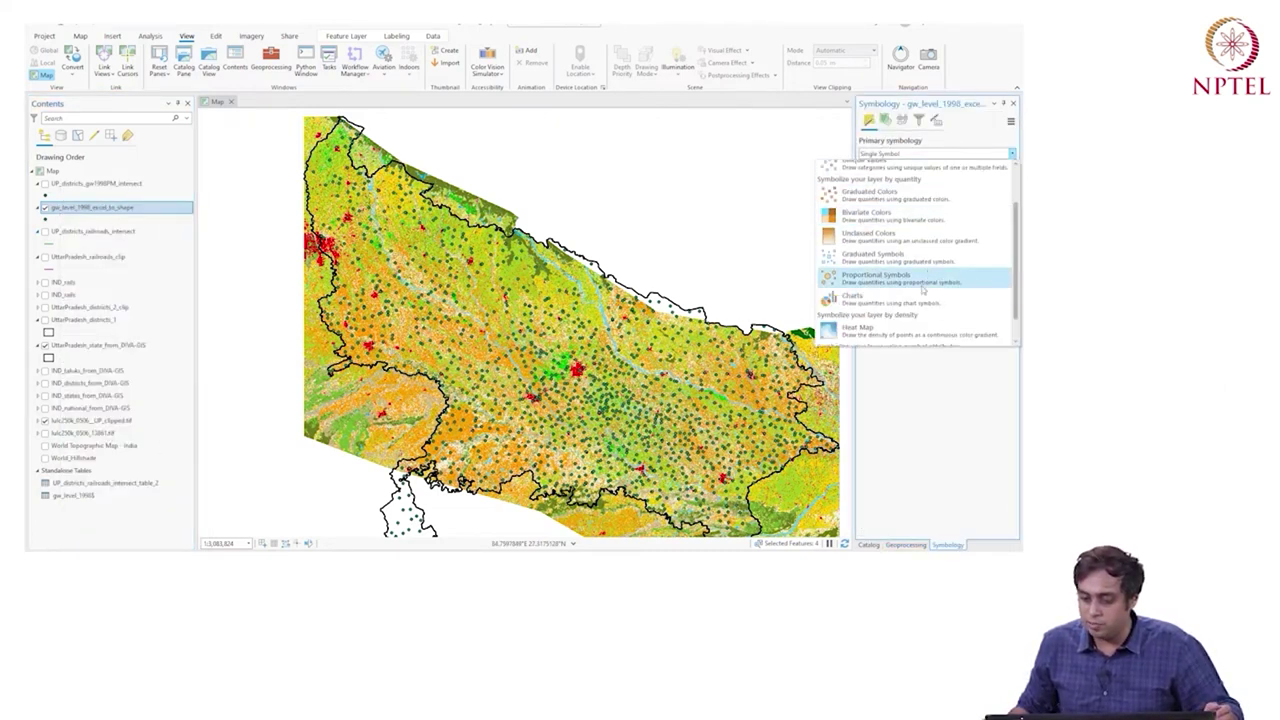
{"action": "left_click", "coordinate": [883, 260]}
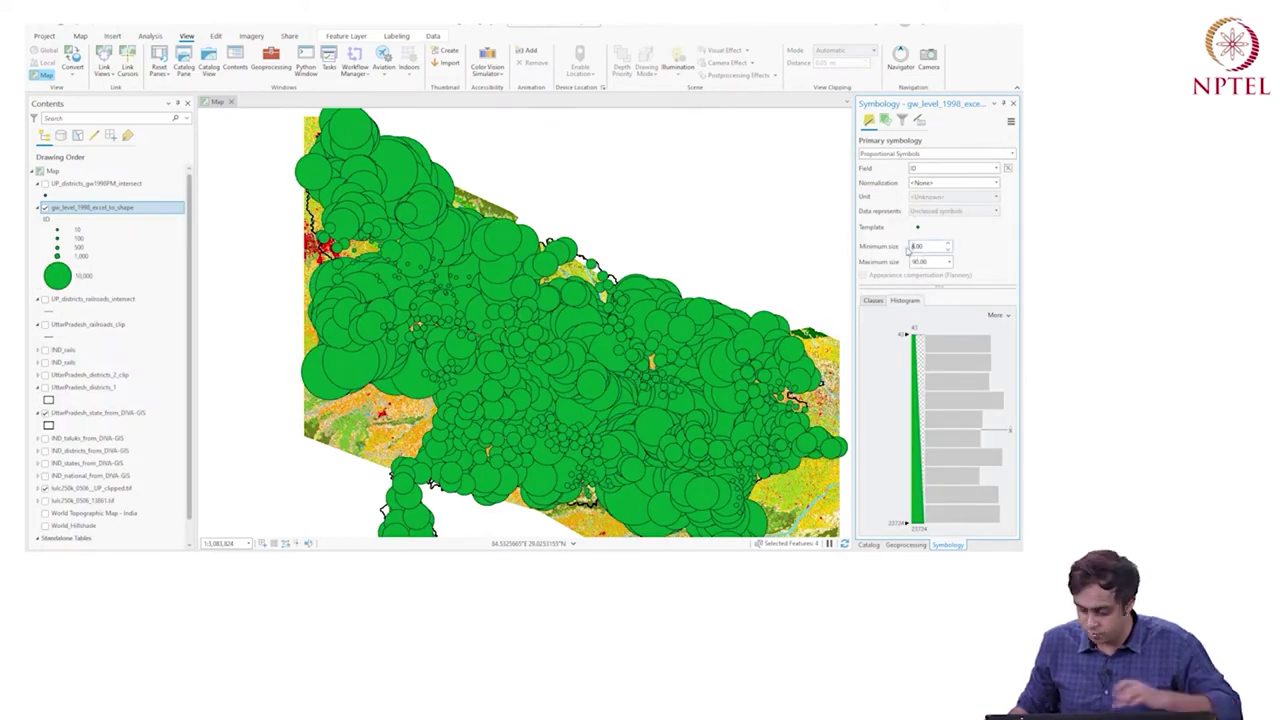
Step: Set the proportional symbols' minimum size to 1 and maximum size to 40, and display their class settings
{"action": "double_click", "coordinate": [918, 262]}
{"action": "left_click", "coordinate": [917, 262]}
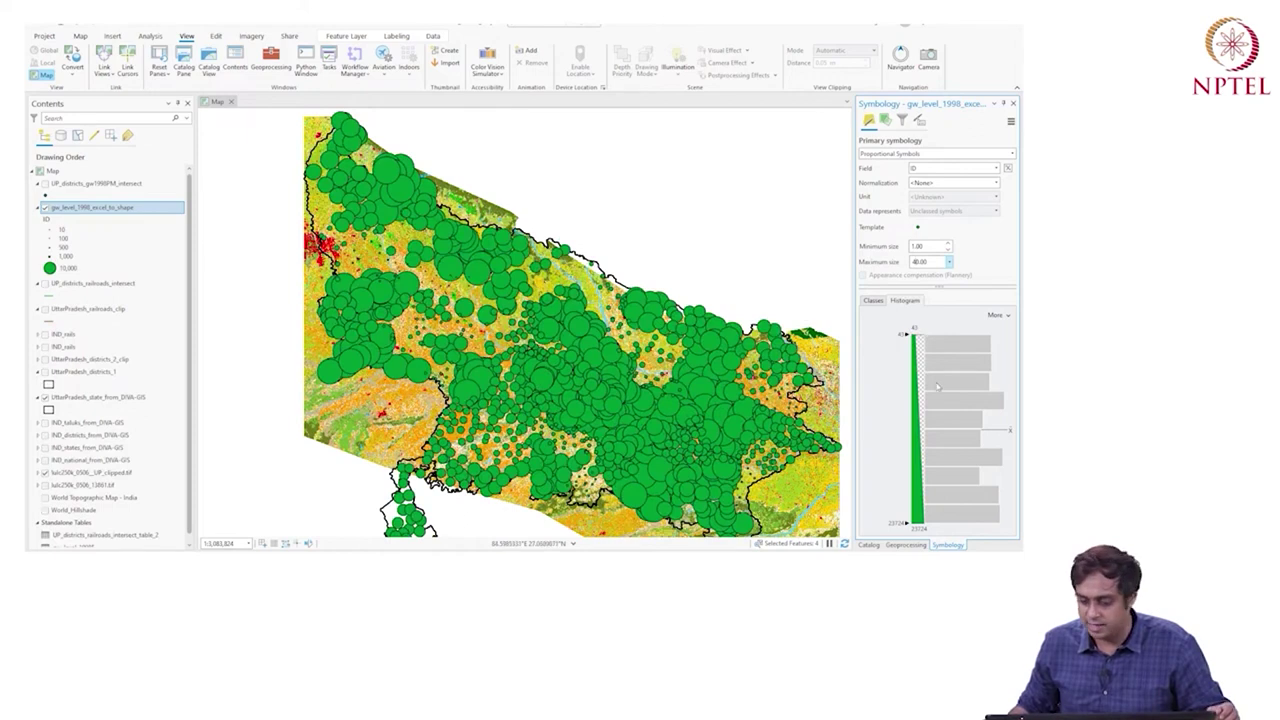
{"action": "left_click", "coordinate": [872, 301]}
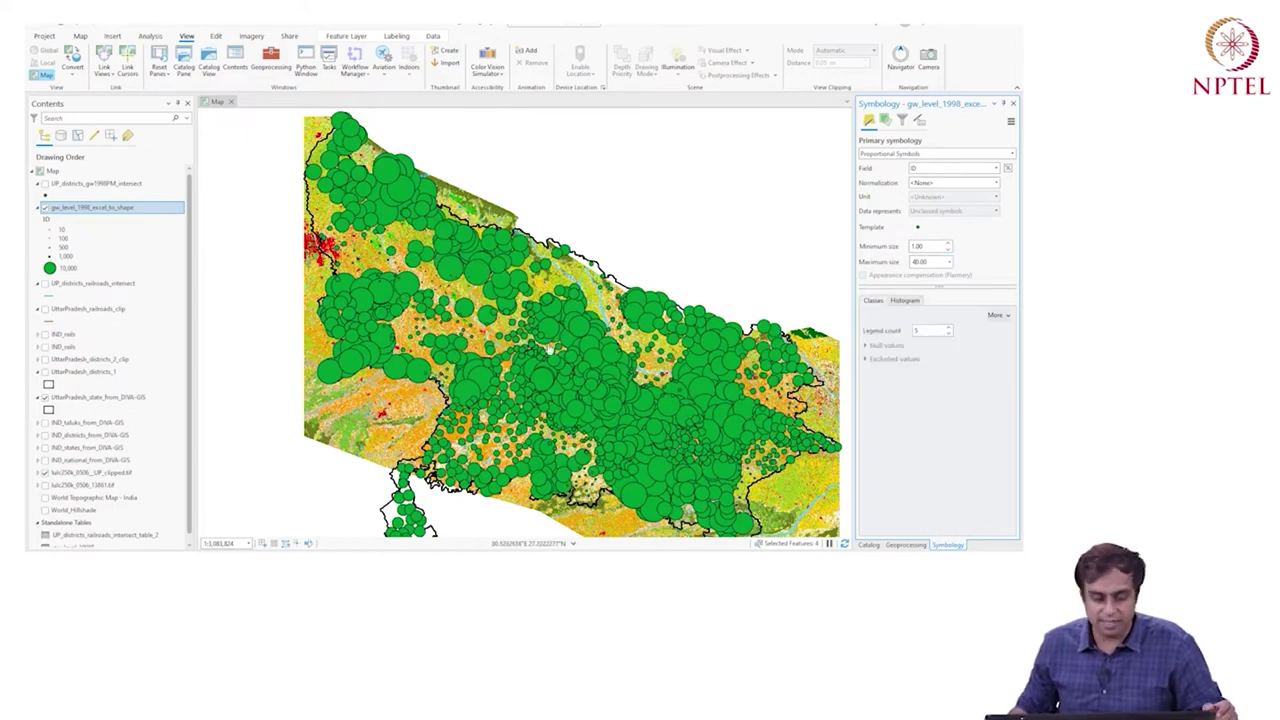
{"action": "scroll", "coordinate": [552, 340], "scroll_direction": "down", "scroll_amount": 3}
{"action": "scroll", "coordinate": [555, 318], "scroll_direction": "up", "scroll_amount": 3}
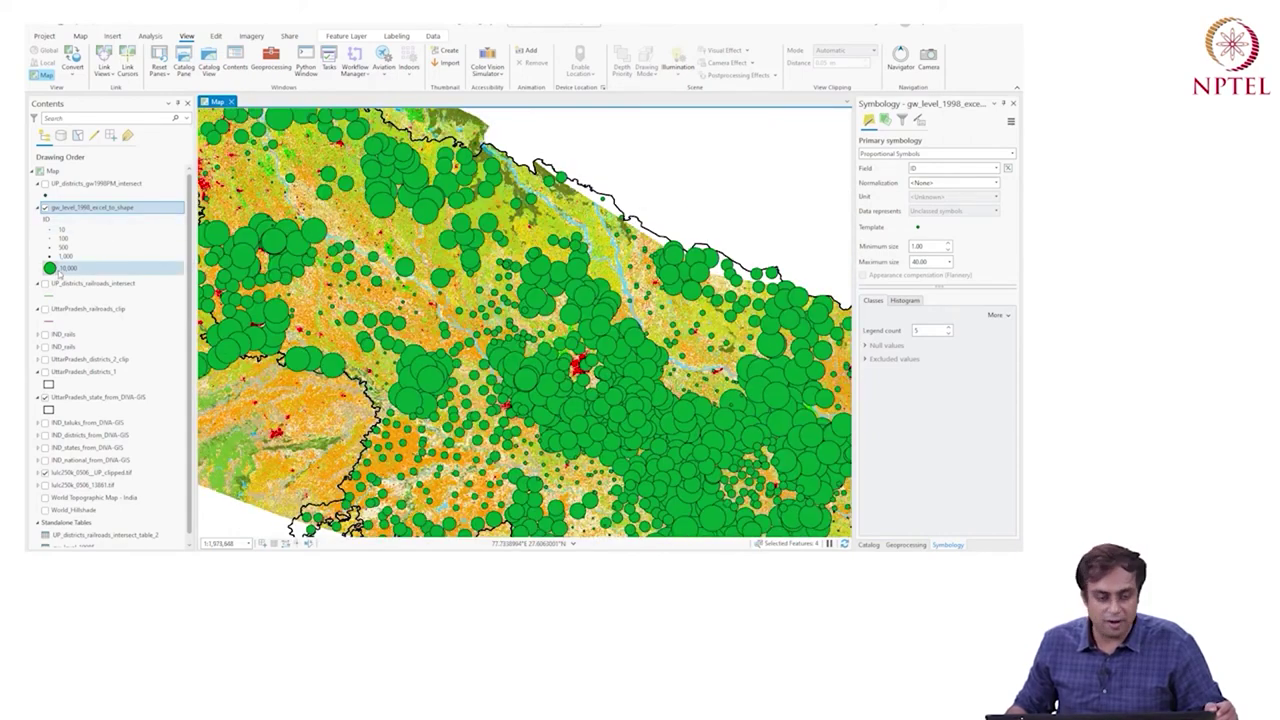
Step: Open the formatting of the 10,000 point symbol and apply an unfilled shape fill symbol with a 0.1 pt outline
{"action": "left_click", "coordinate": [50, 268]}
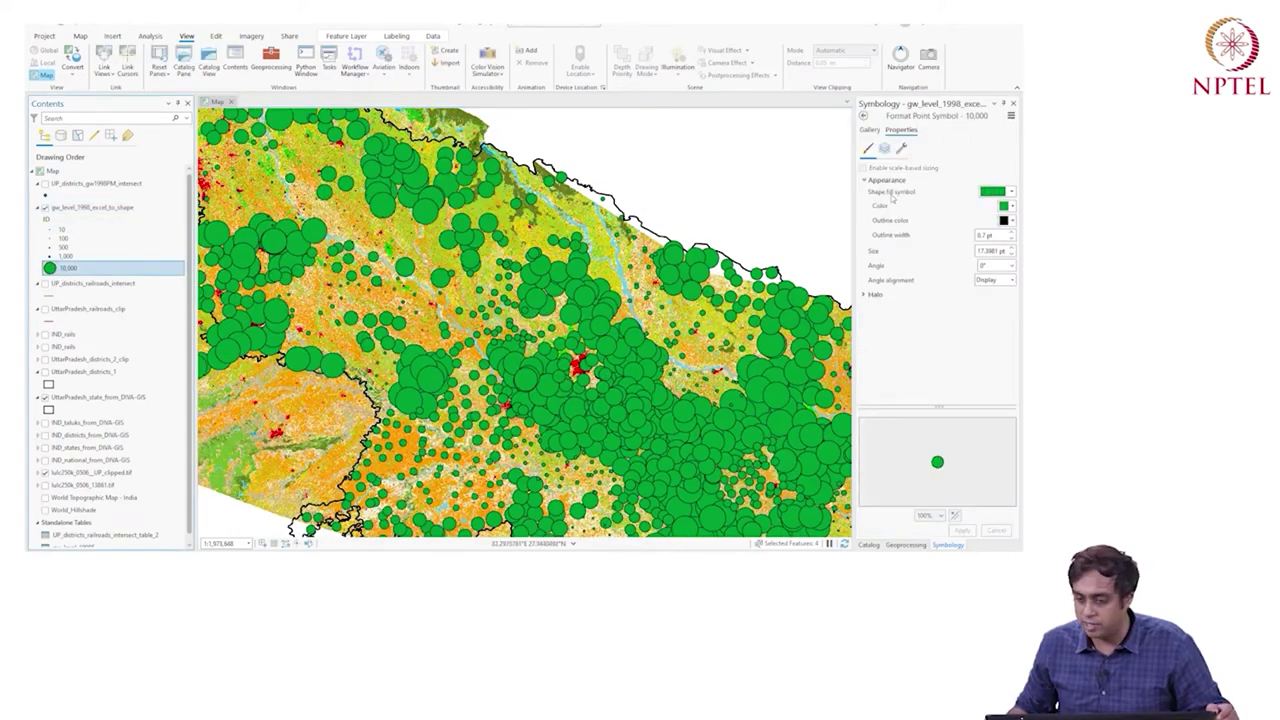
{"action": "left_click", "coordinate": [1011, 192]}
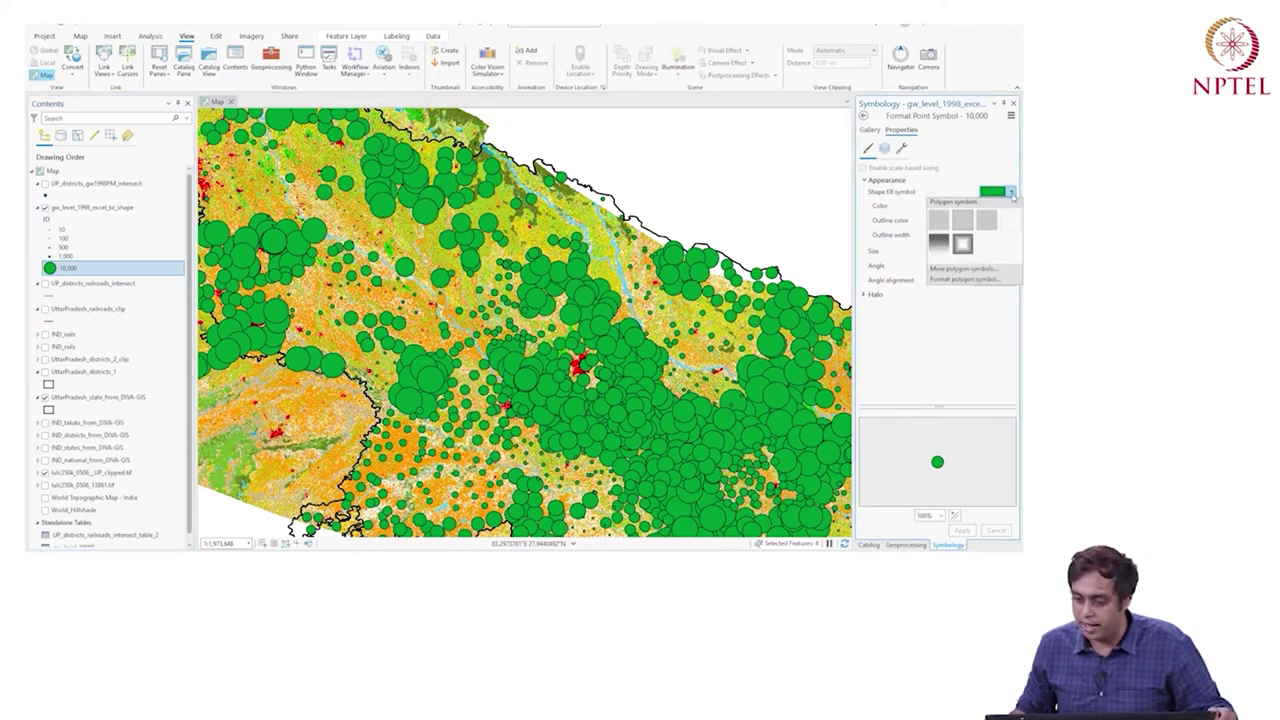
{"action": "left_click", "coordinate": [987, 220]}
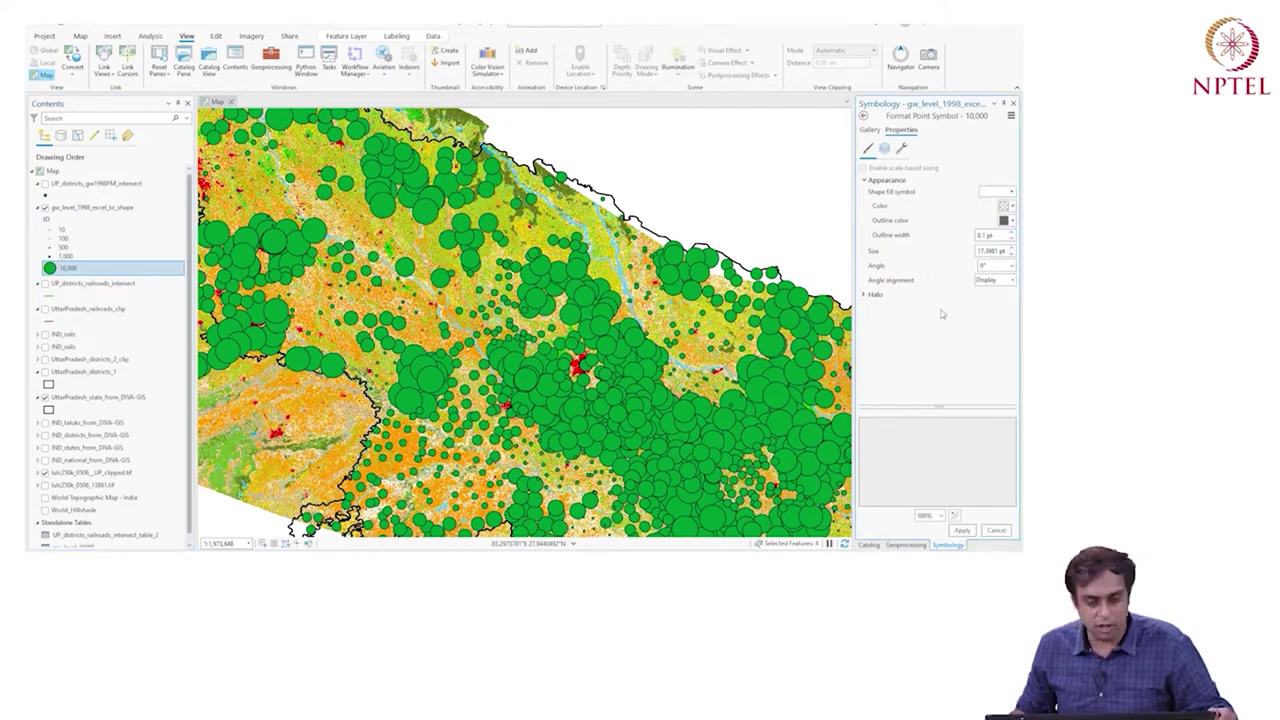
{"action": "left_click", "coordinate": [962, 530]}
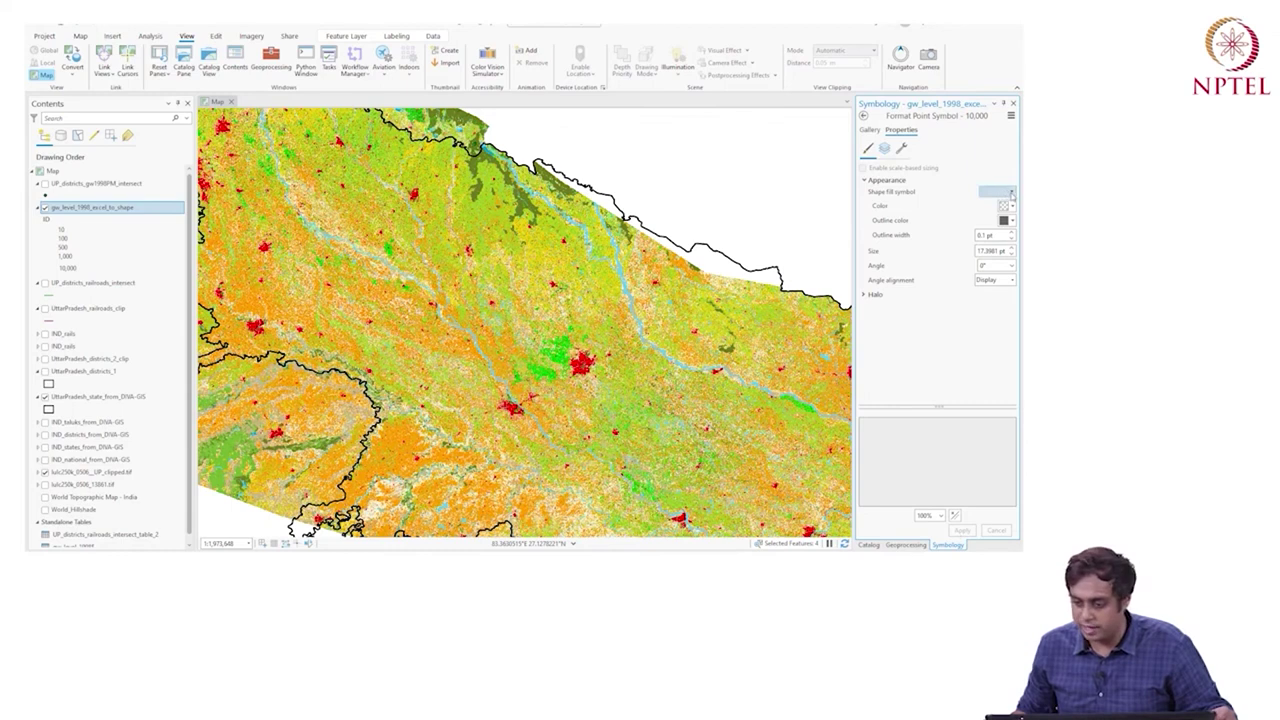
Step: Change the groundwater point symbol to a grey shape fill with a black outline colour and 0 pt outline width
{"action": "left_click", "coordinate": [1017, 195]}
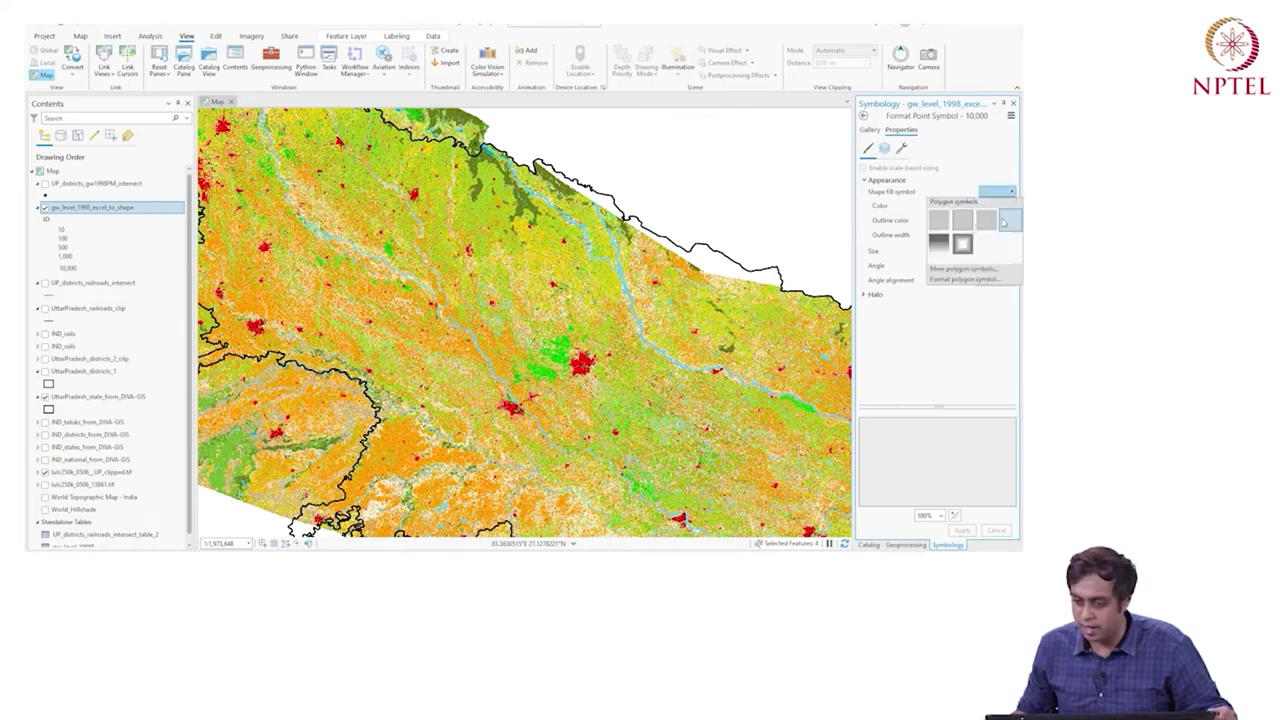
{"action": "left_click", "coordinate": [998, 218]}
{"action": "left_click", "coordinate": [1010, 206]}
{"action": "left_click", "coordinate": [1012, 219]}
{"action": "left_click", "coordinate": [1012, 220]}
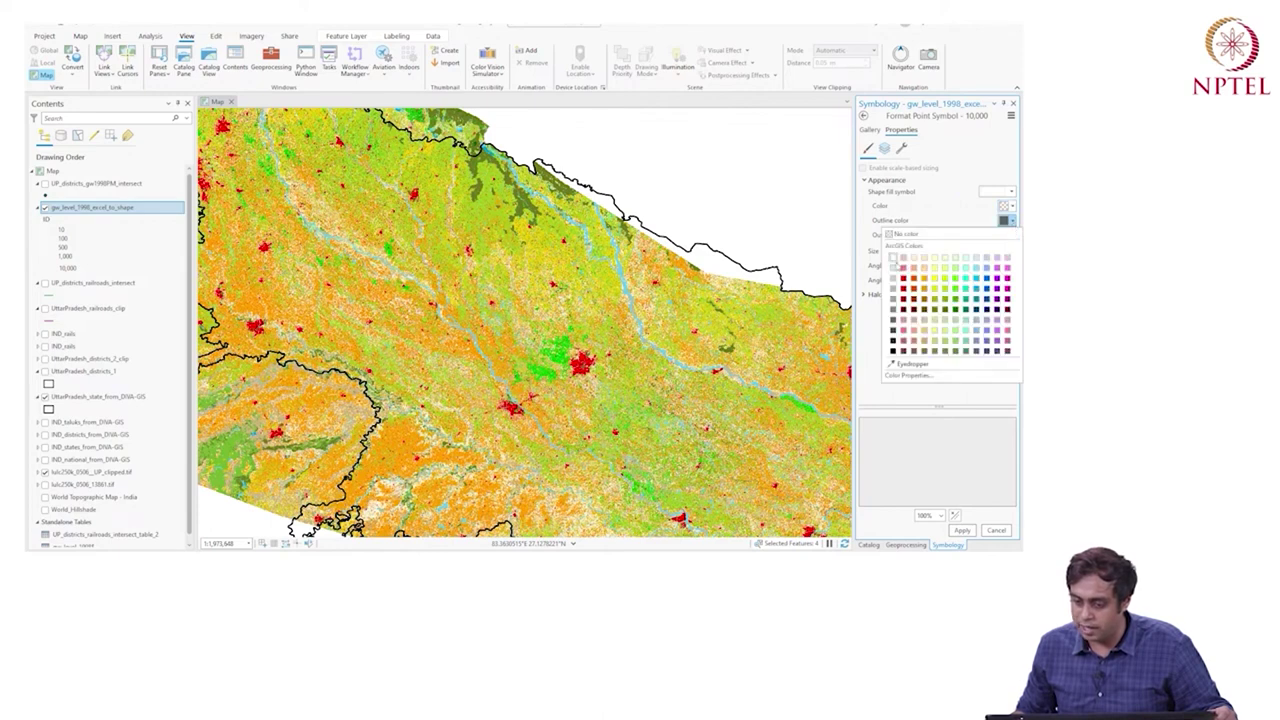
{"action": "left_click", "coordinate": [987, 290]}
{"action": "left_click", "coordinate": [965, 530]}
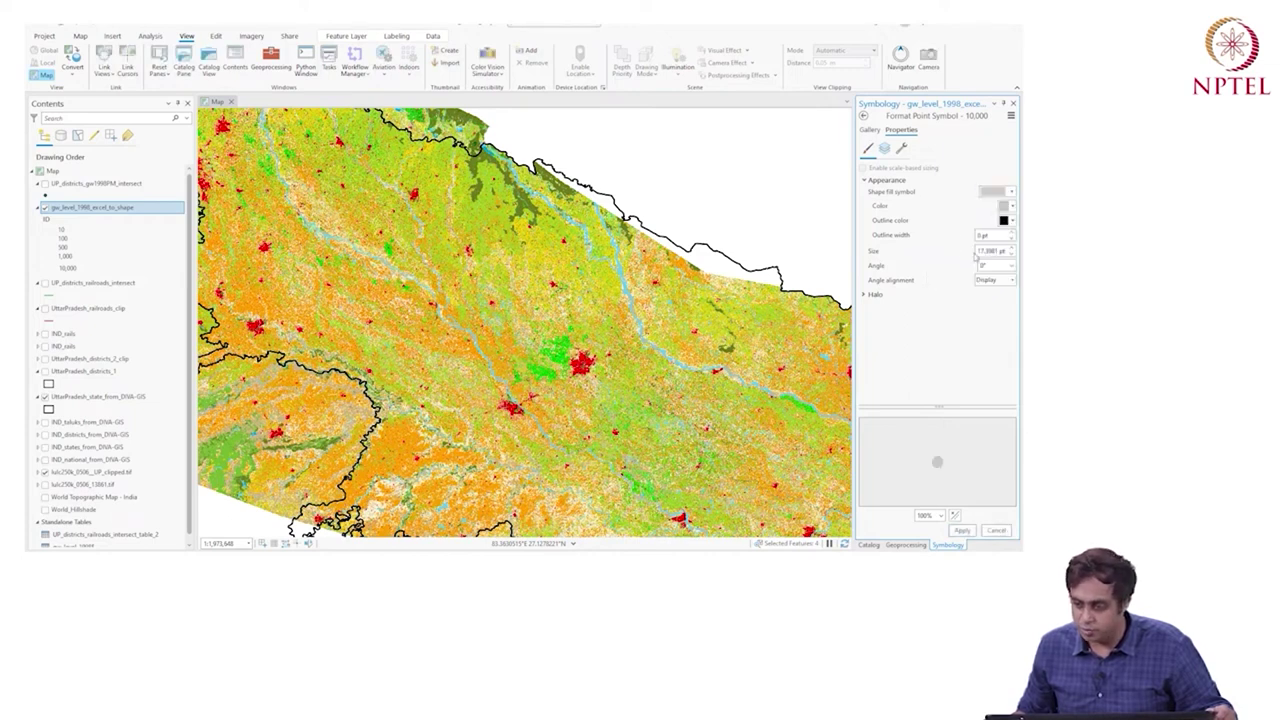
{"action": "left_click", "coordinate": [962, 530]}
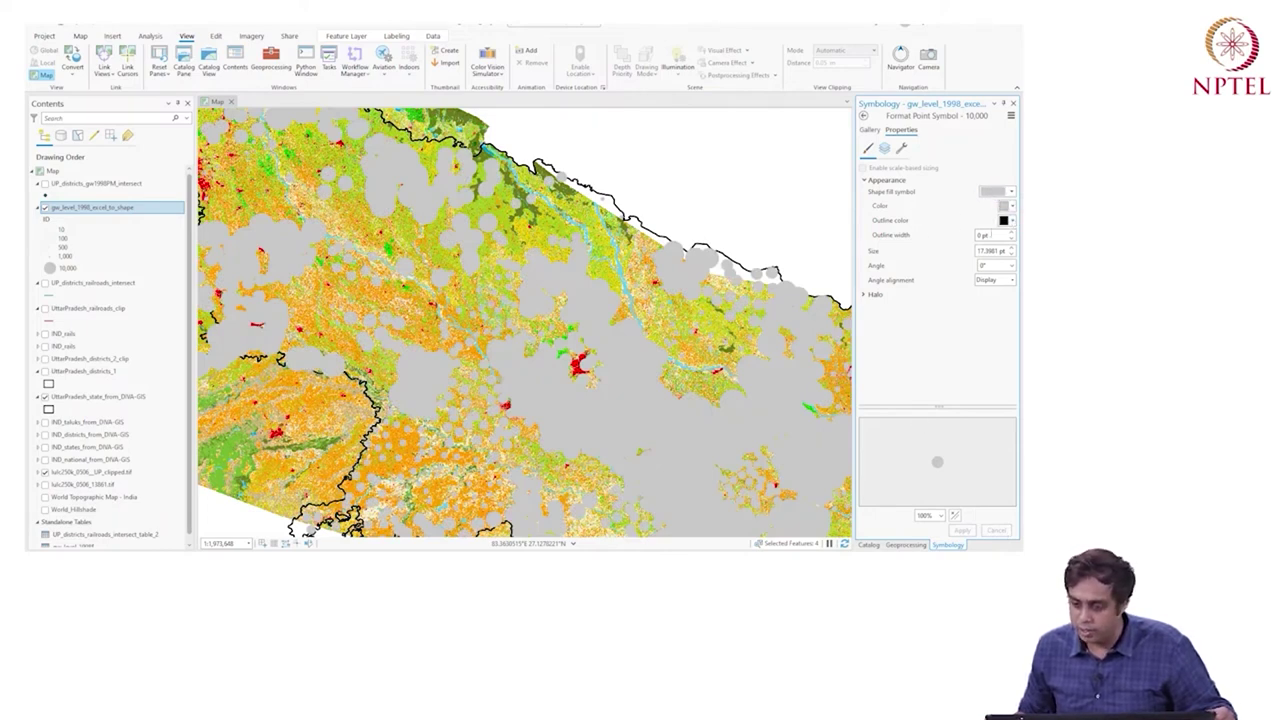
Step: Set the groundwater circles' outline width to 2 pt and their fill to no color
{"action": "left_click", "coordinate": [1012, 232]}
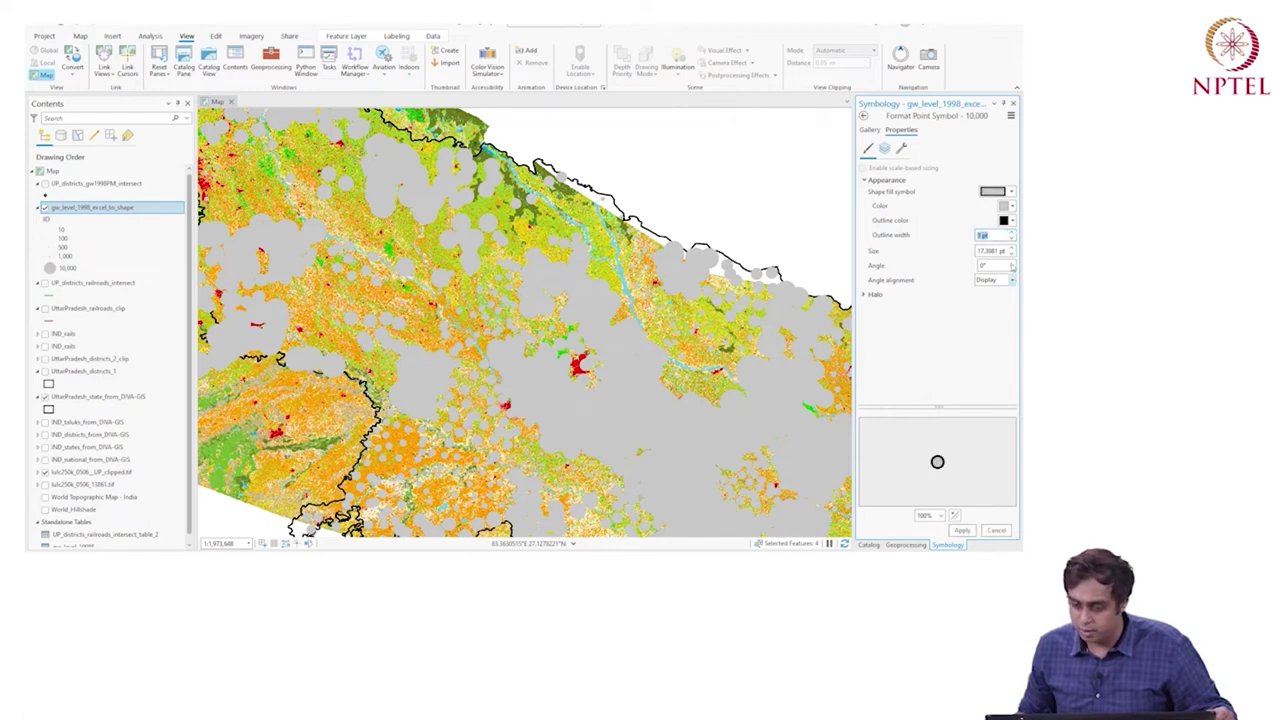
{"action": "left_click", "coordinate": [962, 530]}
{"action": "left_click", "coordinate": [1011, 206]}
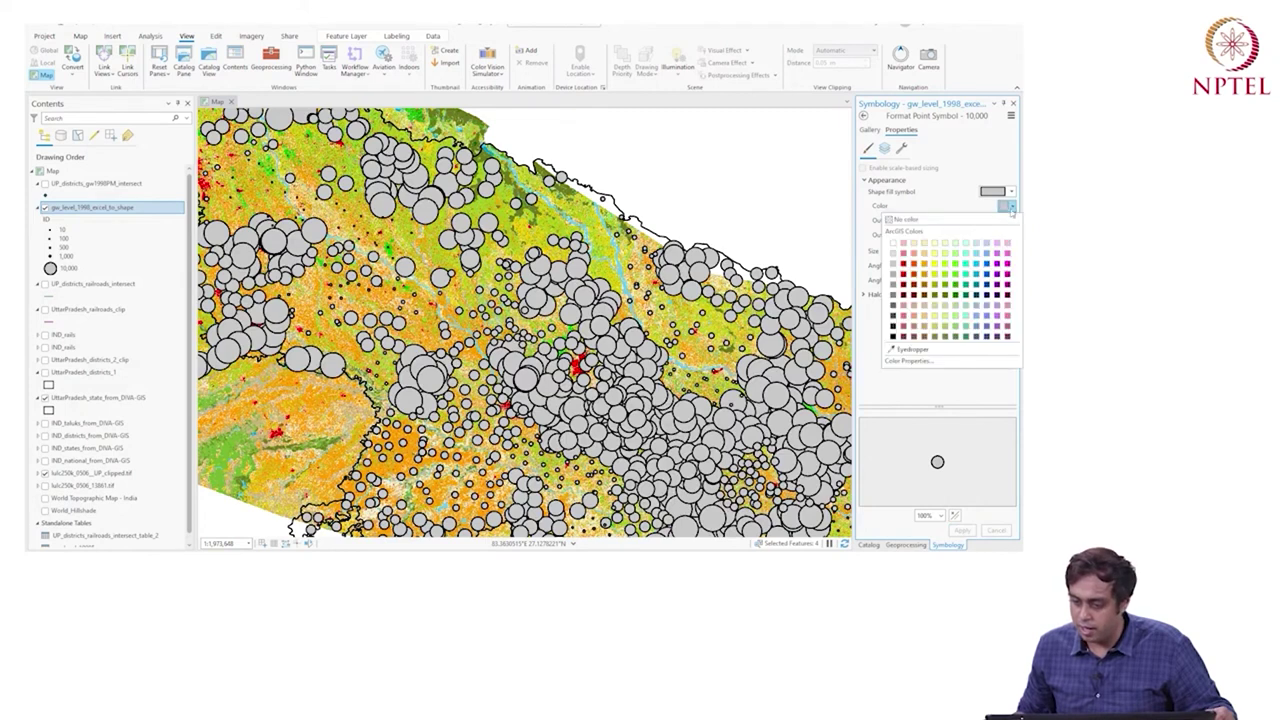
{"action": "left_click", "coordinate": [902, 219]}
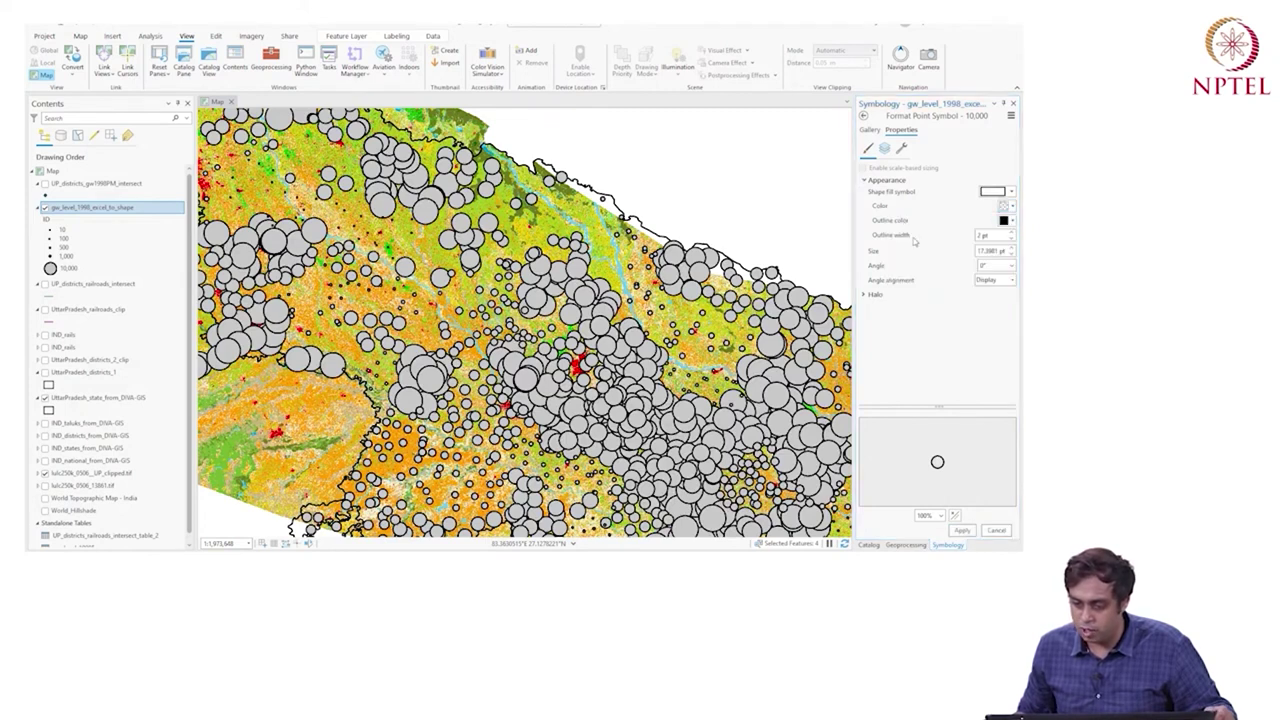
{"action": "left_click", "coordinate": [966, 531]}
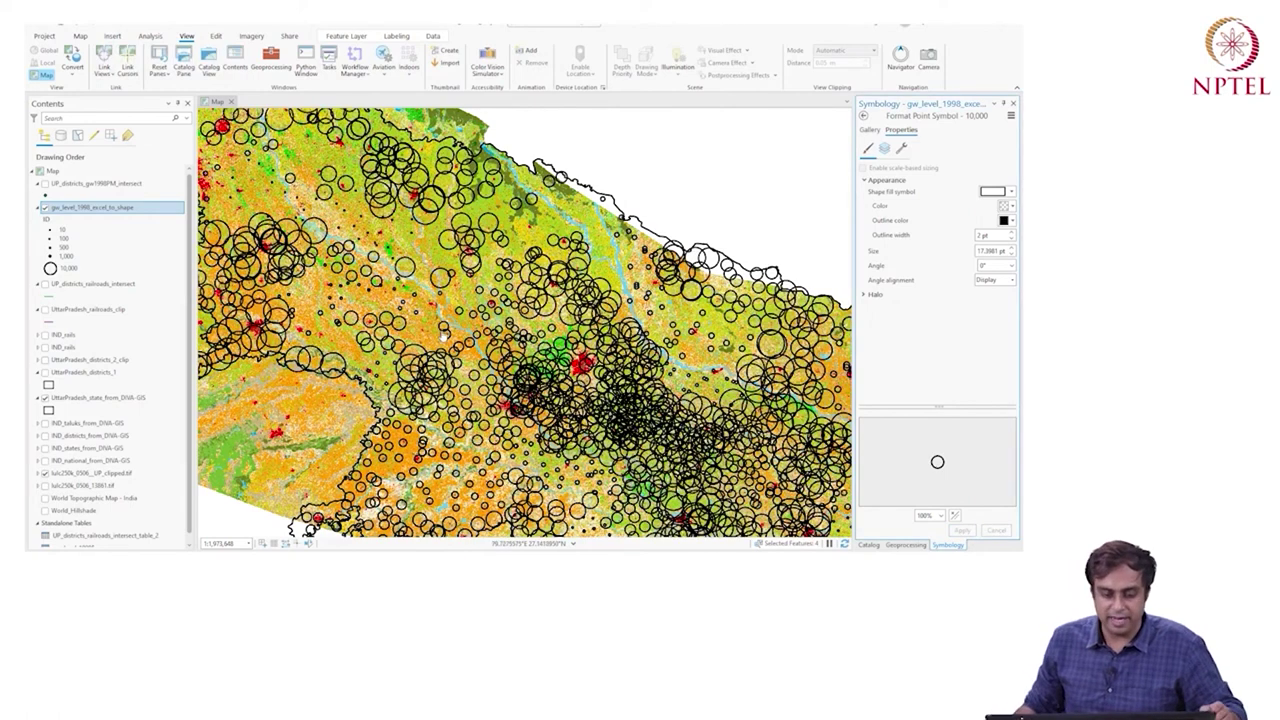
Step: Examine how the groundwater circles are distributed over the land use classes, urban areas and rivers across the state
{"action": "scroll", "coordinate": [356, 333], "scroll_direction": "down", "scroll_amount": 1}
{"action": "scroll", "coordinate": [392, 296], "scroll_direction": "up", "scroll_amount": 4}
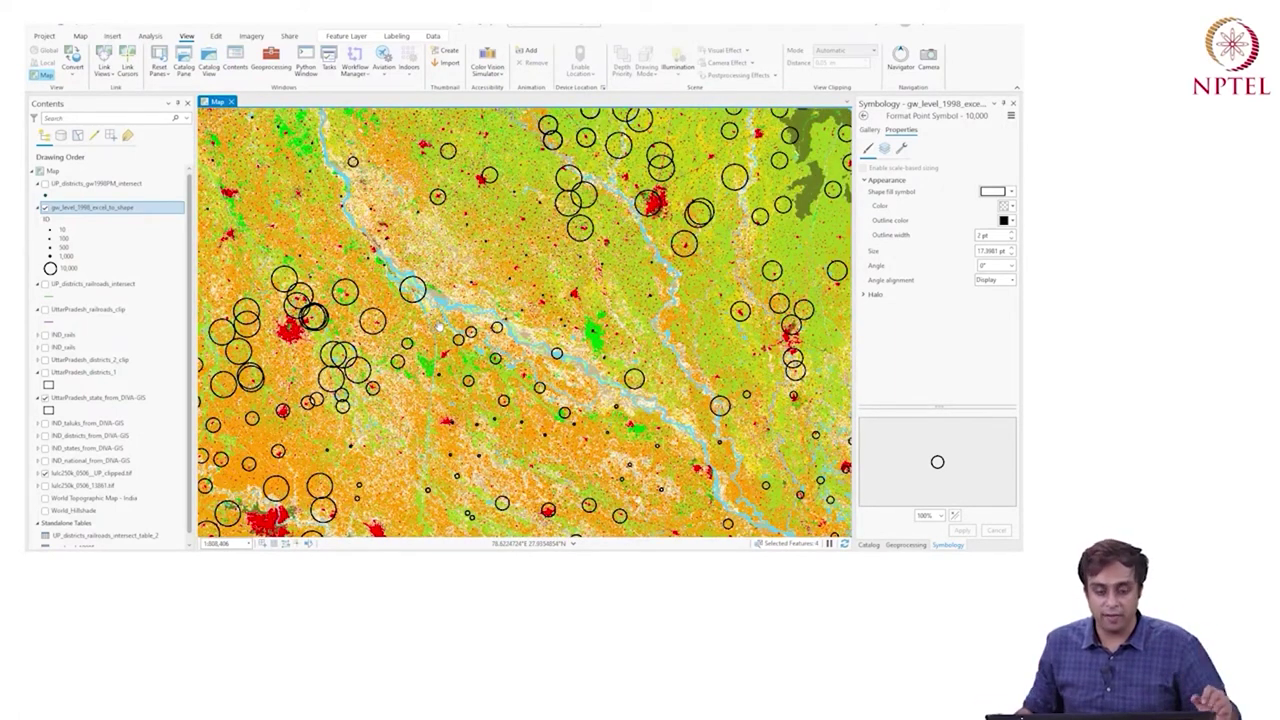
{"action": "scroll", "coordinate": [440, 326], "scroll_direction": "down", "scroll_amount": 2}
{"action": "scroll", "coordinate": [440, 320], "scroll_direction": "up", "scroll_amount": 3}
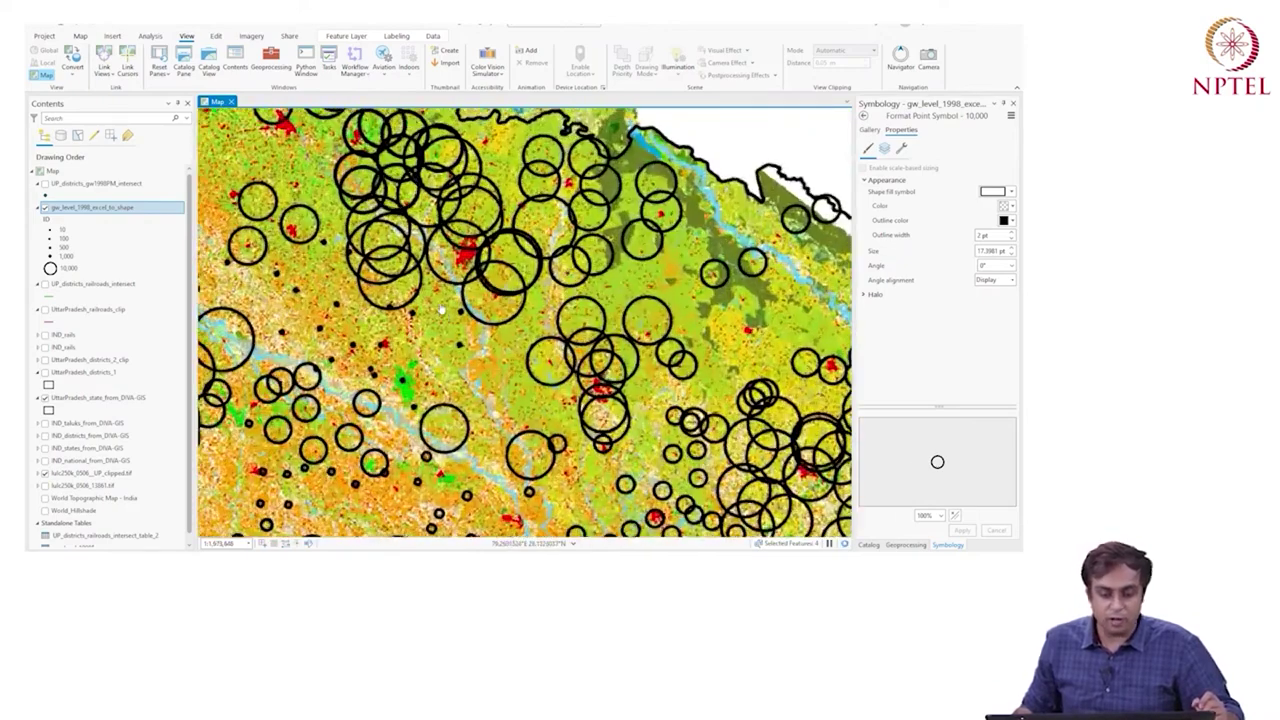
{"action": "scroll", "coordinate": [441, 310], "scroll_direction": "up", "scroll_amount": 2}
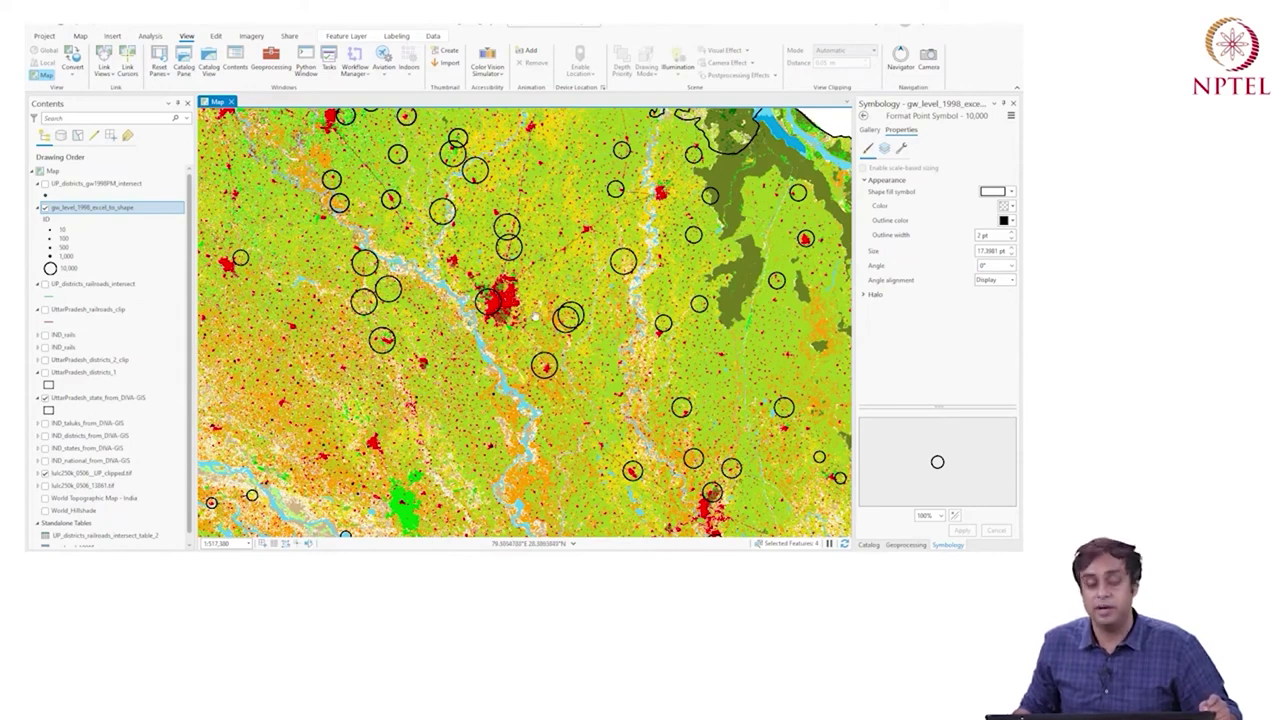
{"action": "scroll", "coordinate": [583, 386], "scroll_direction": "down", "scroll_amount": 4}
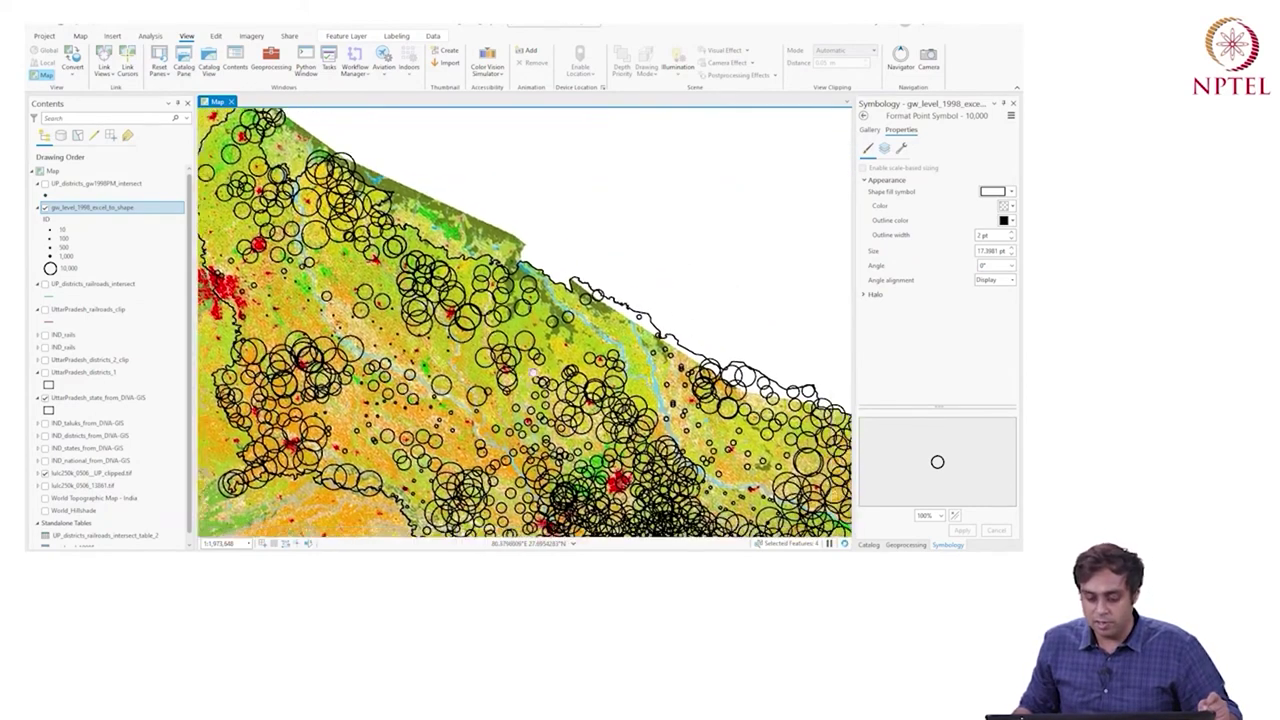
{"action": "scroll", "coordinate": [565, 395], "scroll_direction": "up", "scroll_amount": 3}
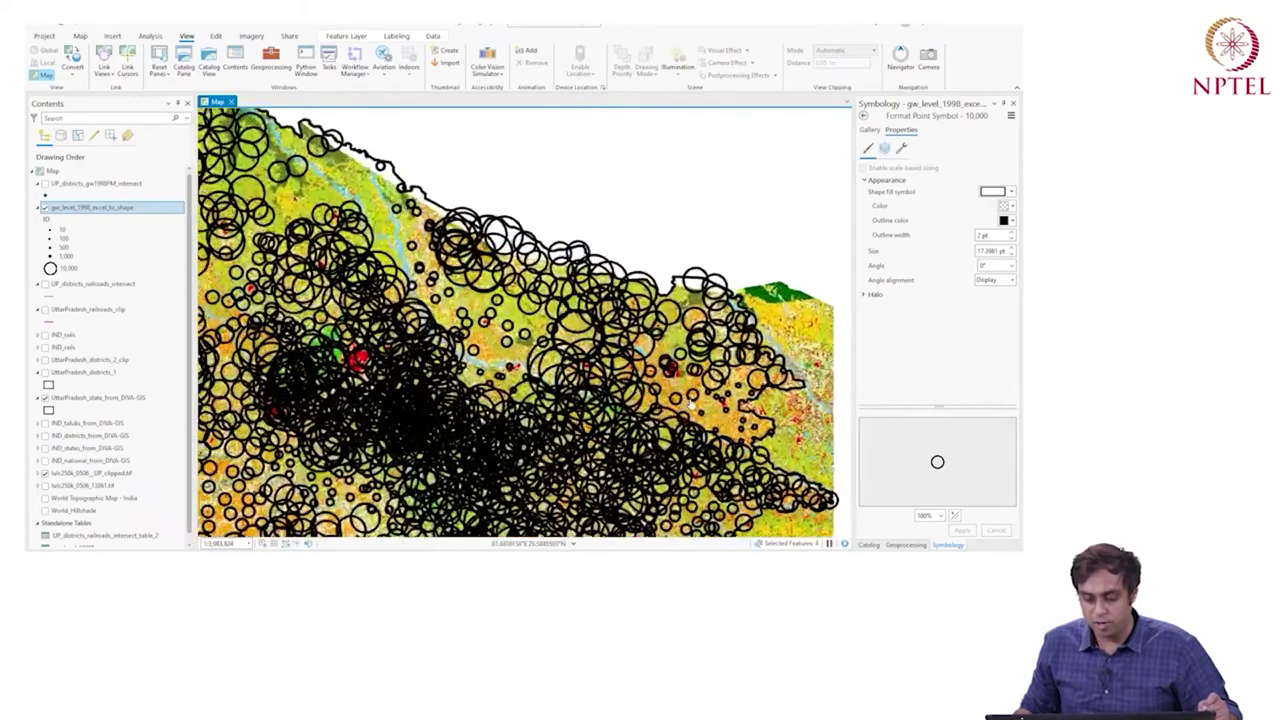
{"action": "scroll", "coordinate": [688, 407], "scroll_direction": "up", "scroll_amount": 3}
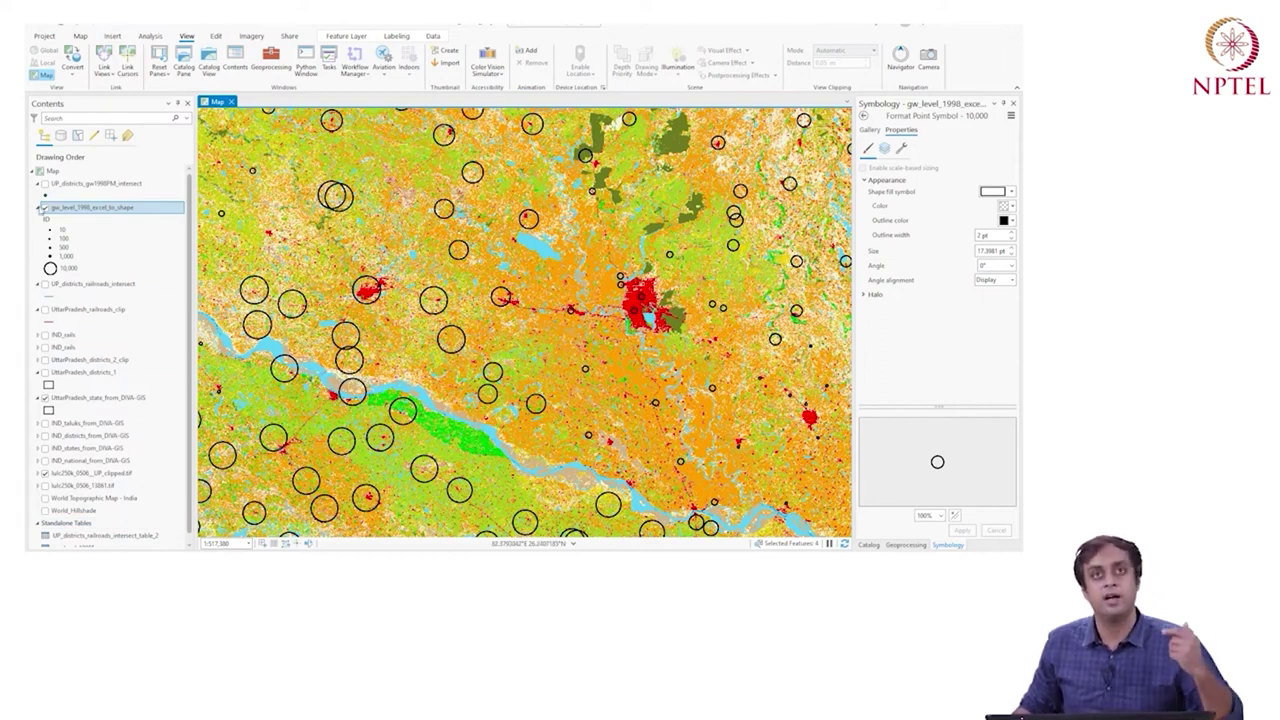
Step: Expand the class legend of the unclipped lulc250k_0506 raster and inspect the land use along the river to the southwest
{"action": "scroll", "coordinate": [28, 300], "scroll_direction": "down", "scroll_amount": 1}
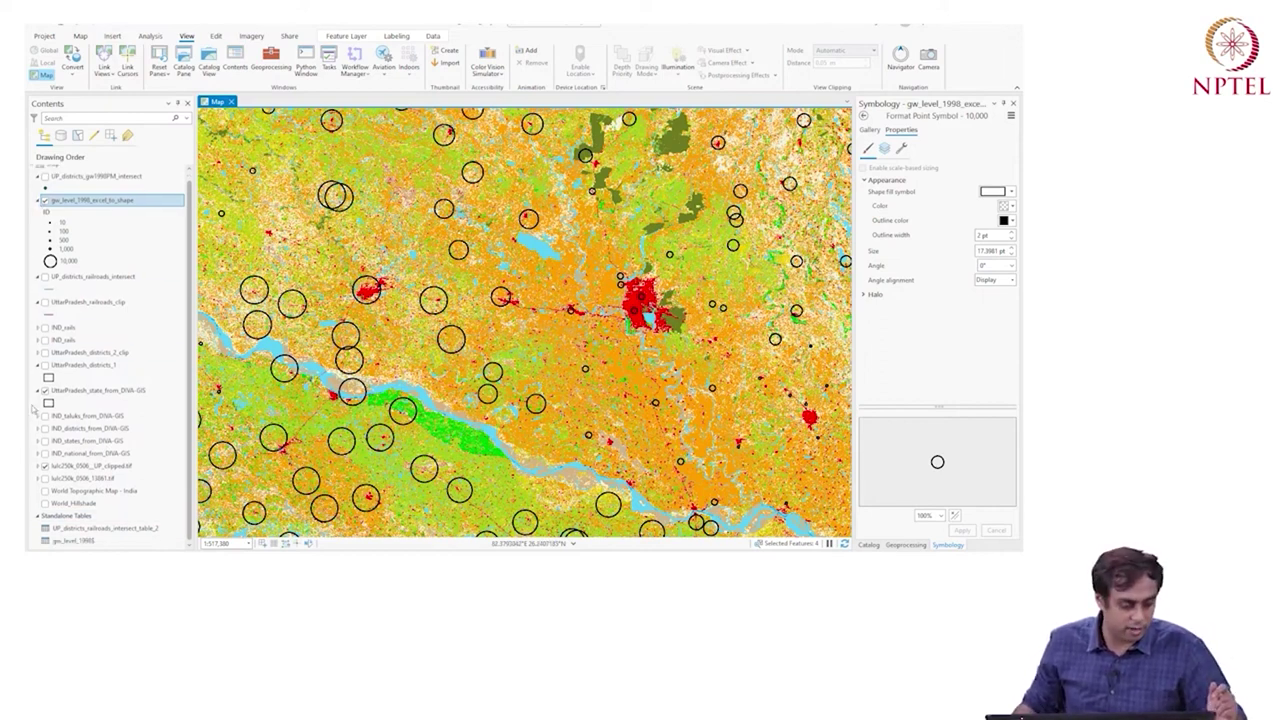
{"action": "left_click", "coordinate": [38, 478]}
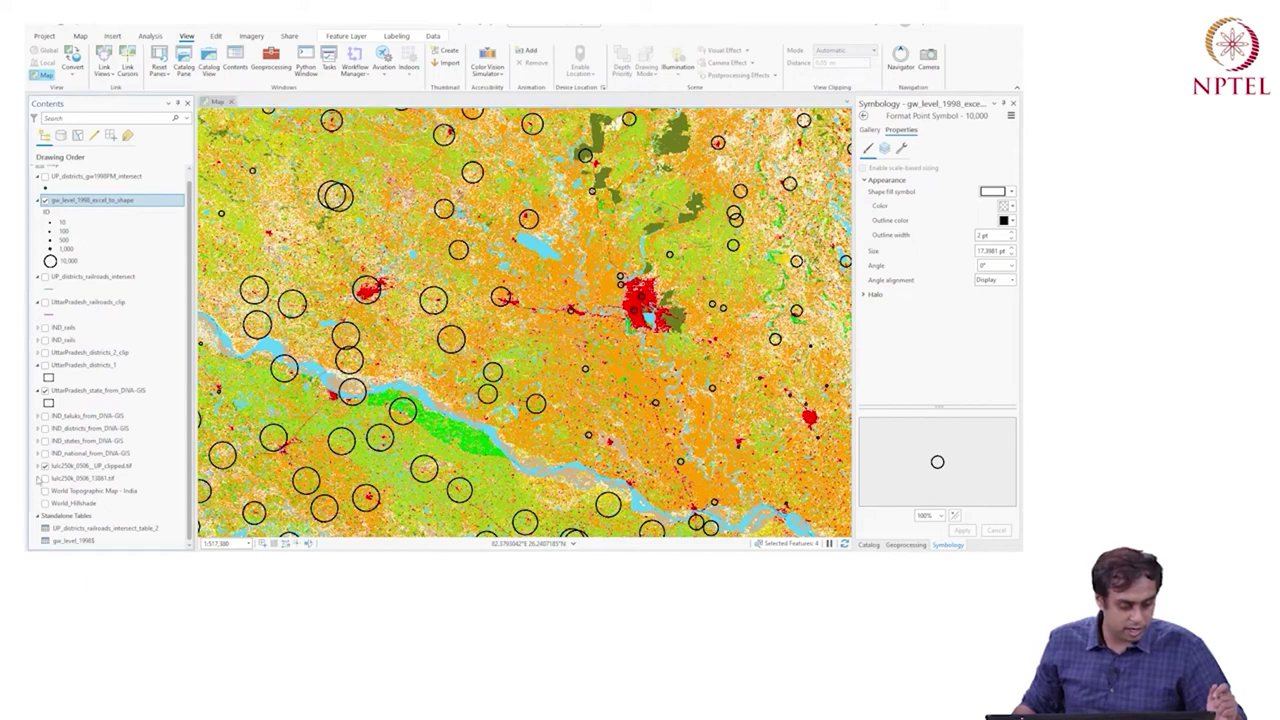
{"action": "scroll", "coordinate": [40, 485], "scroll_direction": "down", "scroll_amount": 1}
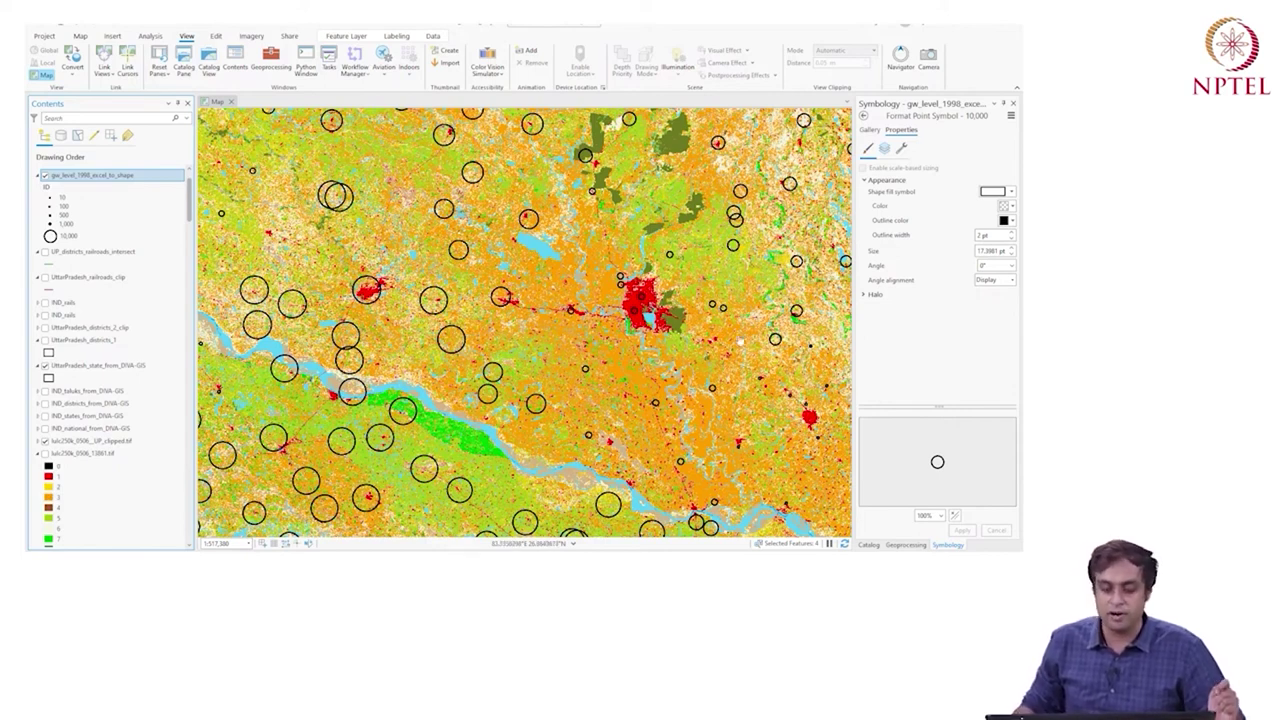
{"action": "left_click_drag", "start_coordinate": [385, 462], "coordinate": [546, 402]}
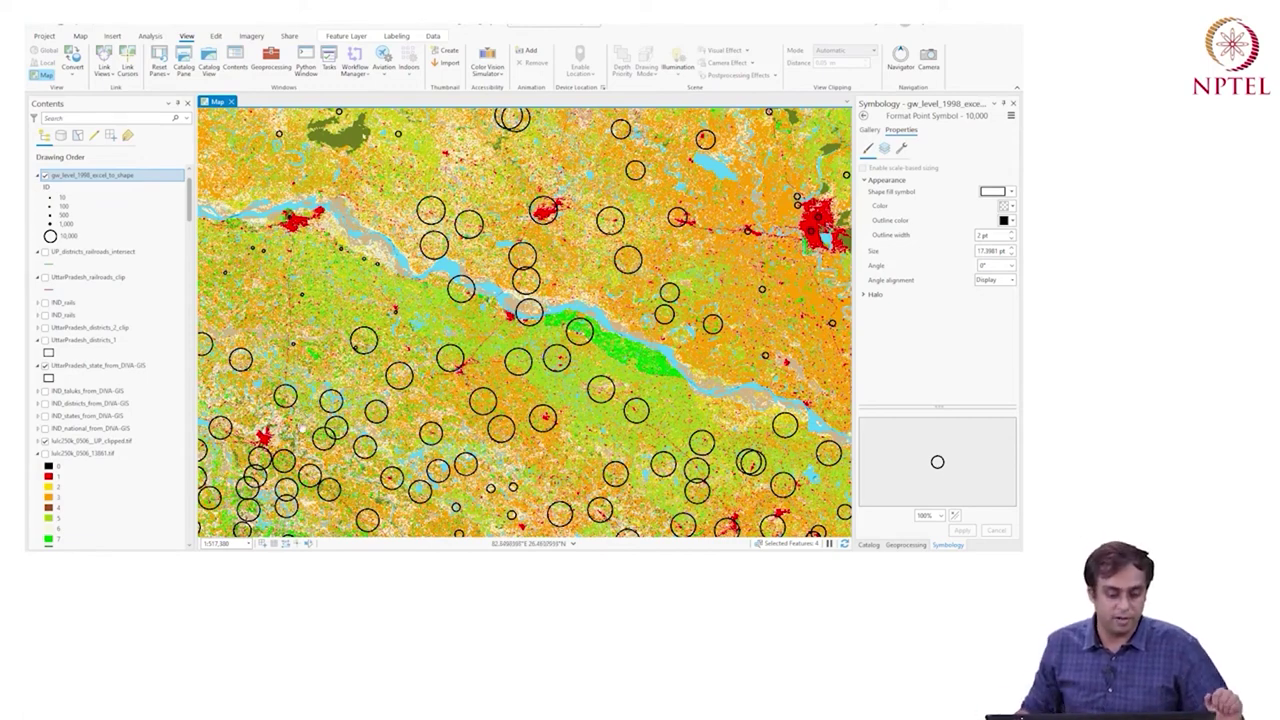
Step: Compare the groundwater circles with the land use classes across the state, ending at the full extent of the gw_level_1998_excel_to_shape layer
{"action": "scroll", "coordinate": [281, 513], "scroll_direction": "down", "scroll_amount": 5}
{"action": "scroll", "coordinate": [426, 378], "scroll_direction": "down", "scroll_amount": 4}
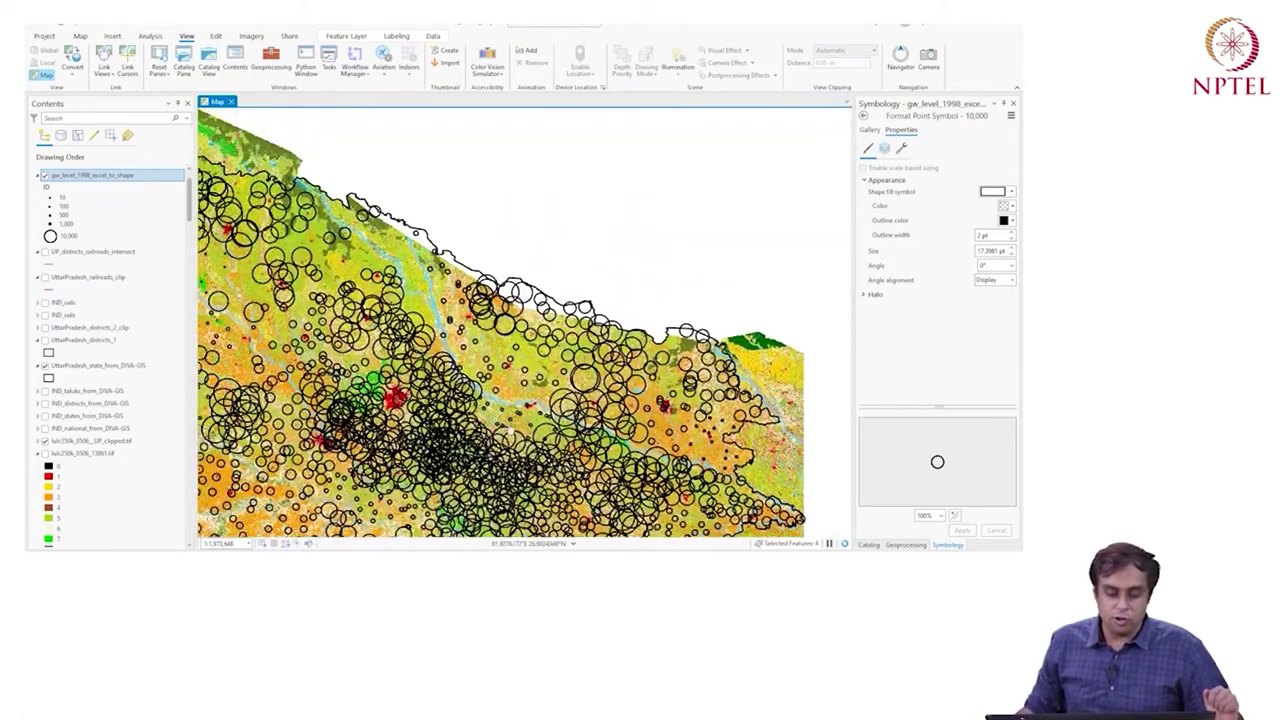
{"action": "scroll", "coordinate": [460, 350], "scroll_direction": "up", "scroll_amount": 3}
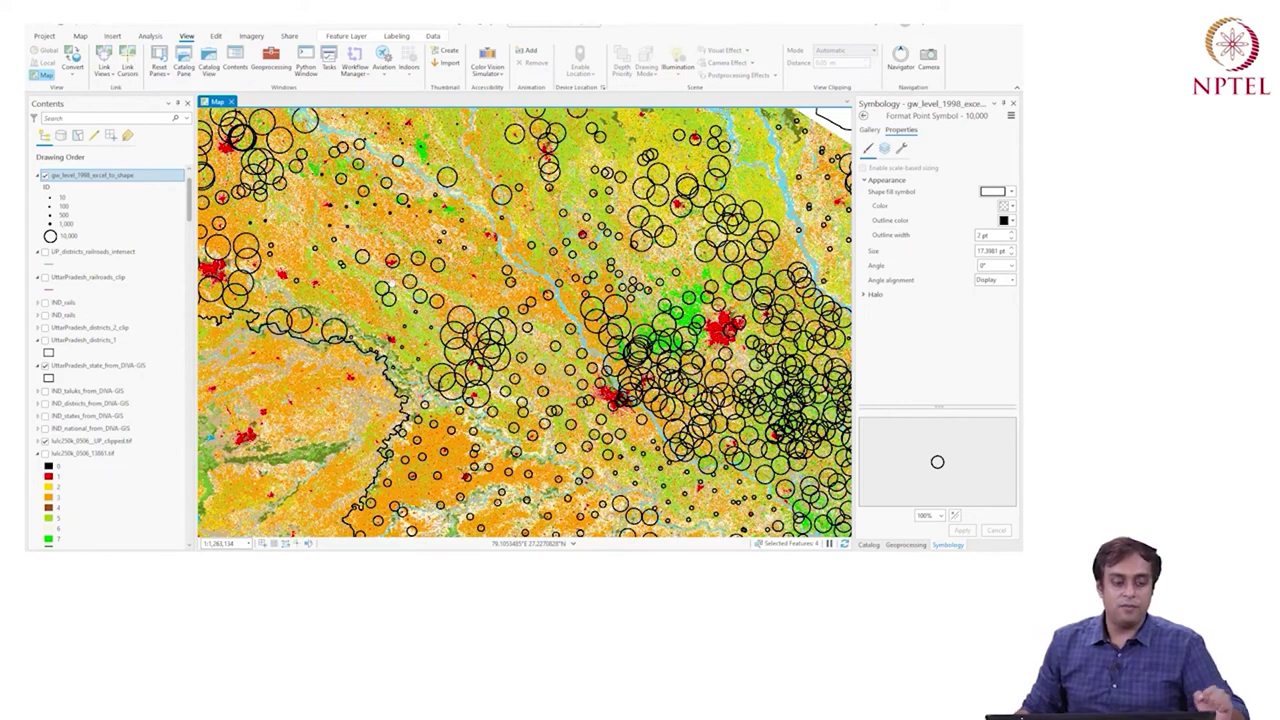
{"action": "right_click", "coordinate": [92, 184]}
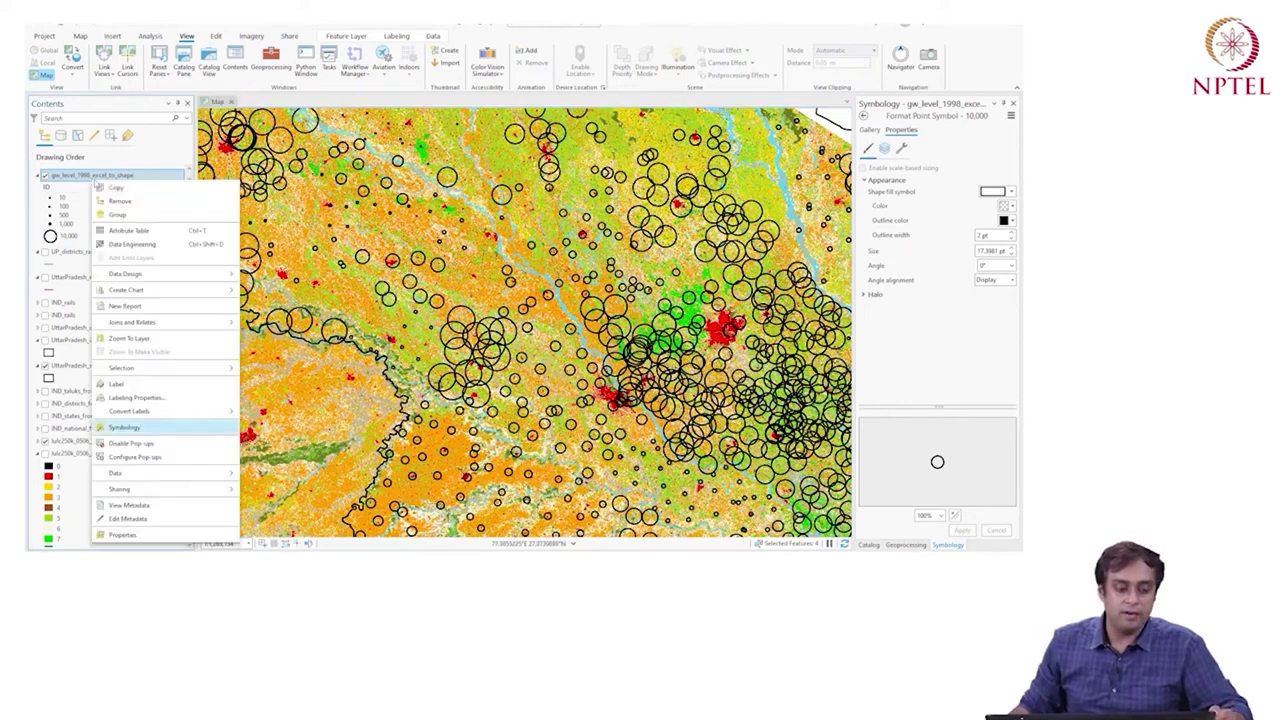
{"action": "left_click", "coordinate": [129, 338]}
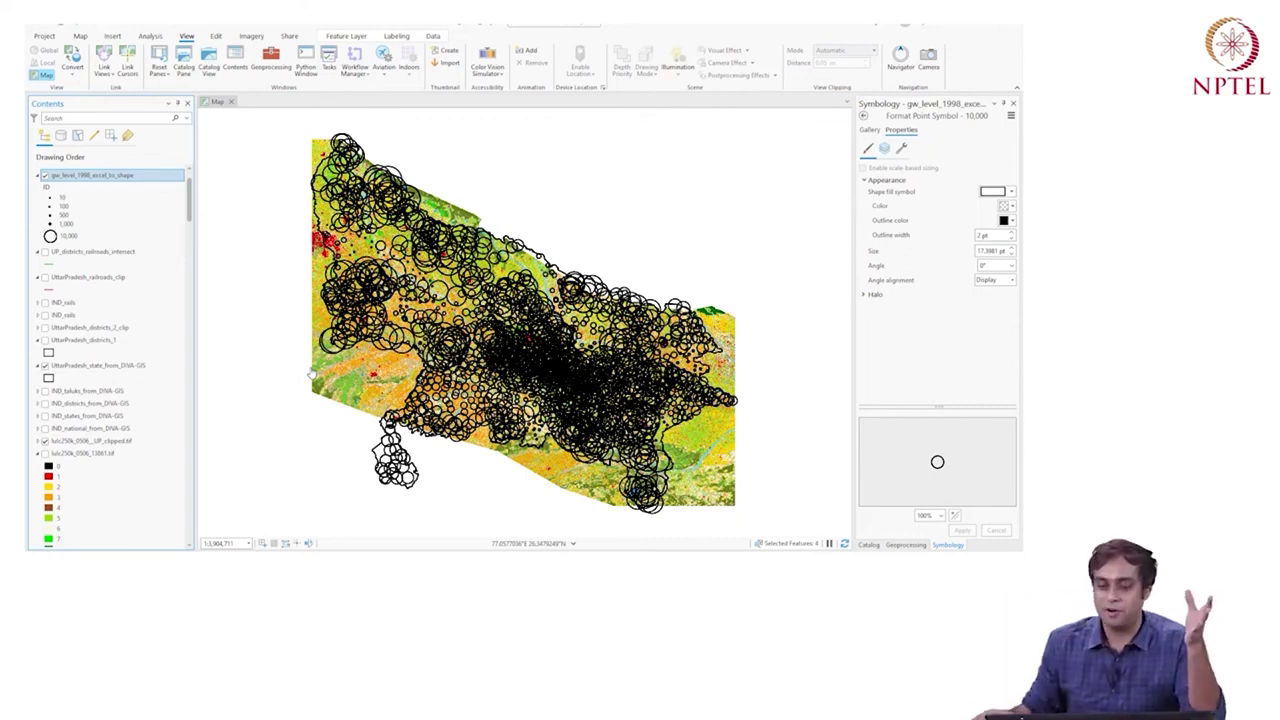
Step: Bring up the geoprocessing toolboxes and look through the list of available tool categories
{"action": "left_click", "coordinate": [271, 62]}
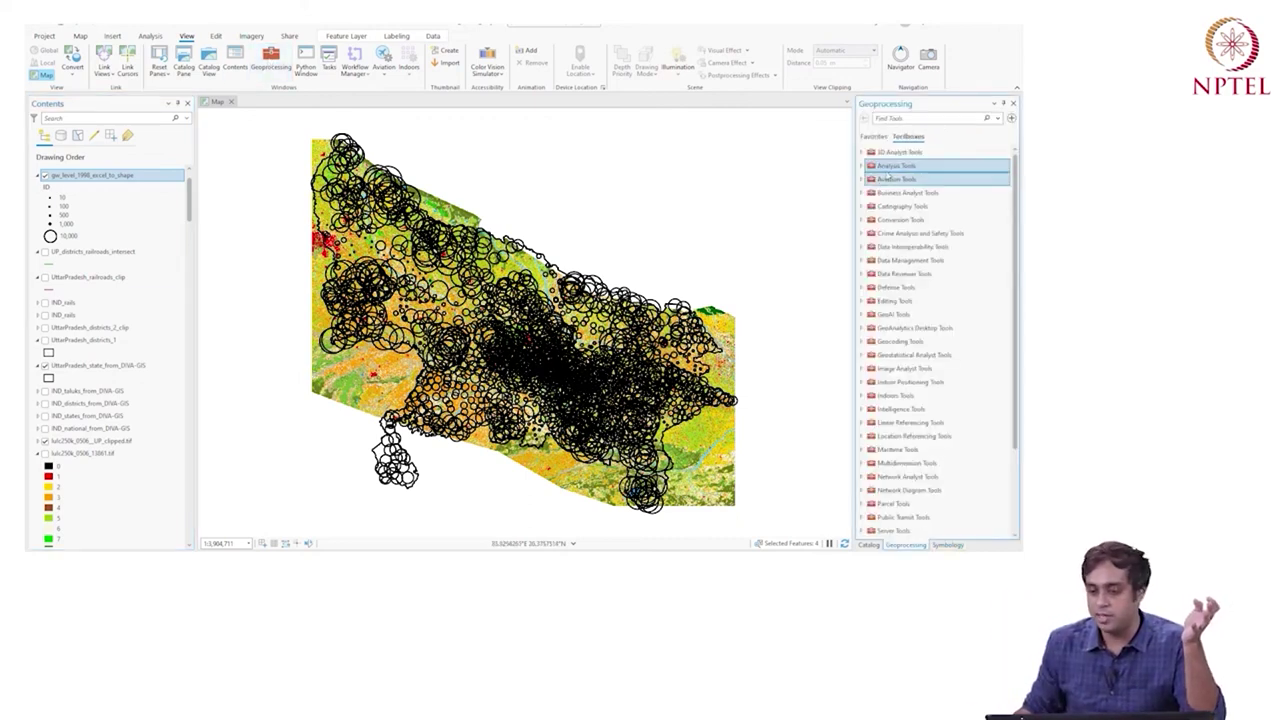
{"action": "scroll", "coordinate": [890, 200], "scroll_direction": "down", "scroll_amount": 3}
{"action": "scroll", "coordinate": [905, 330], "scroll_direction": "up", "scroll_amount": 3}
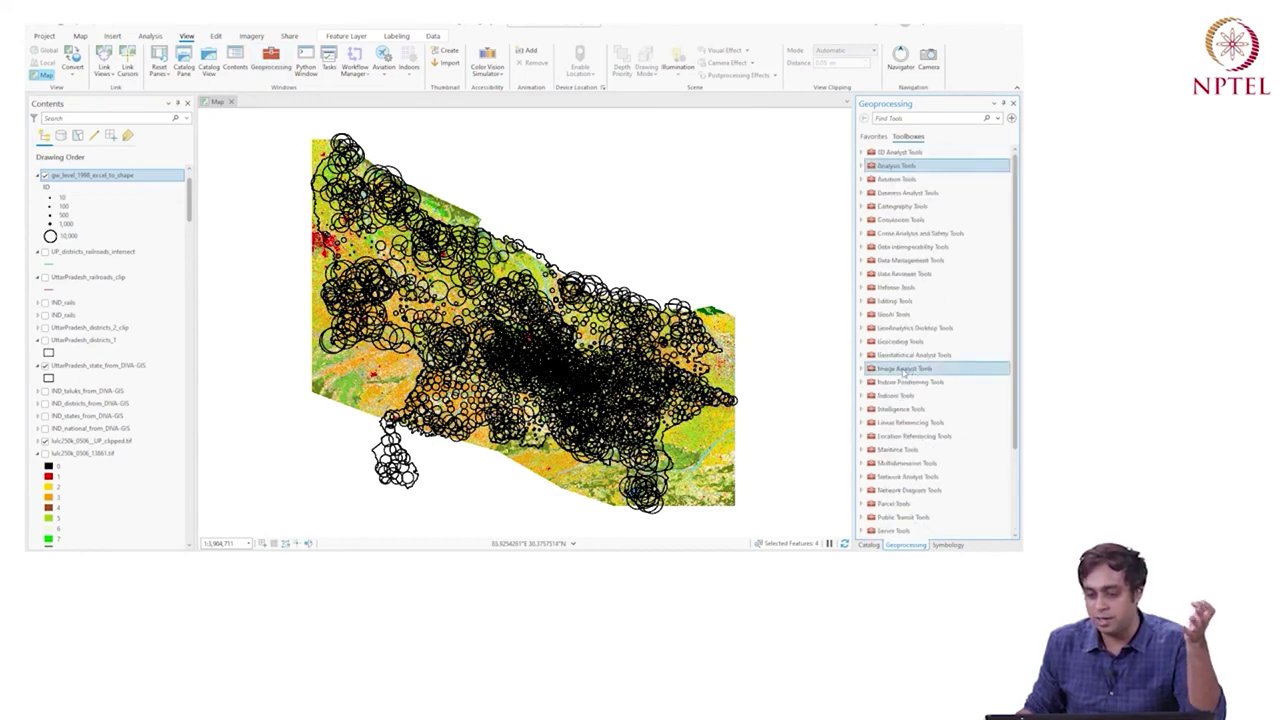